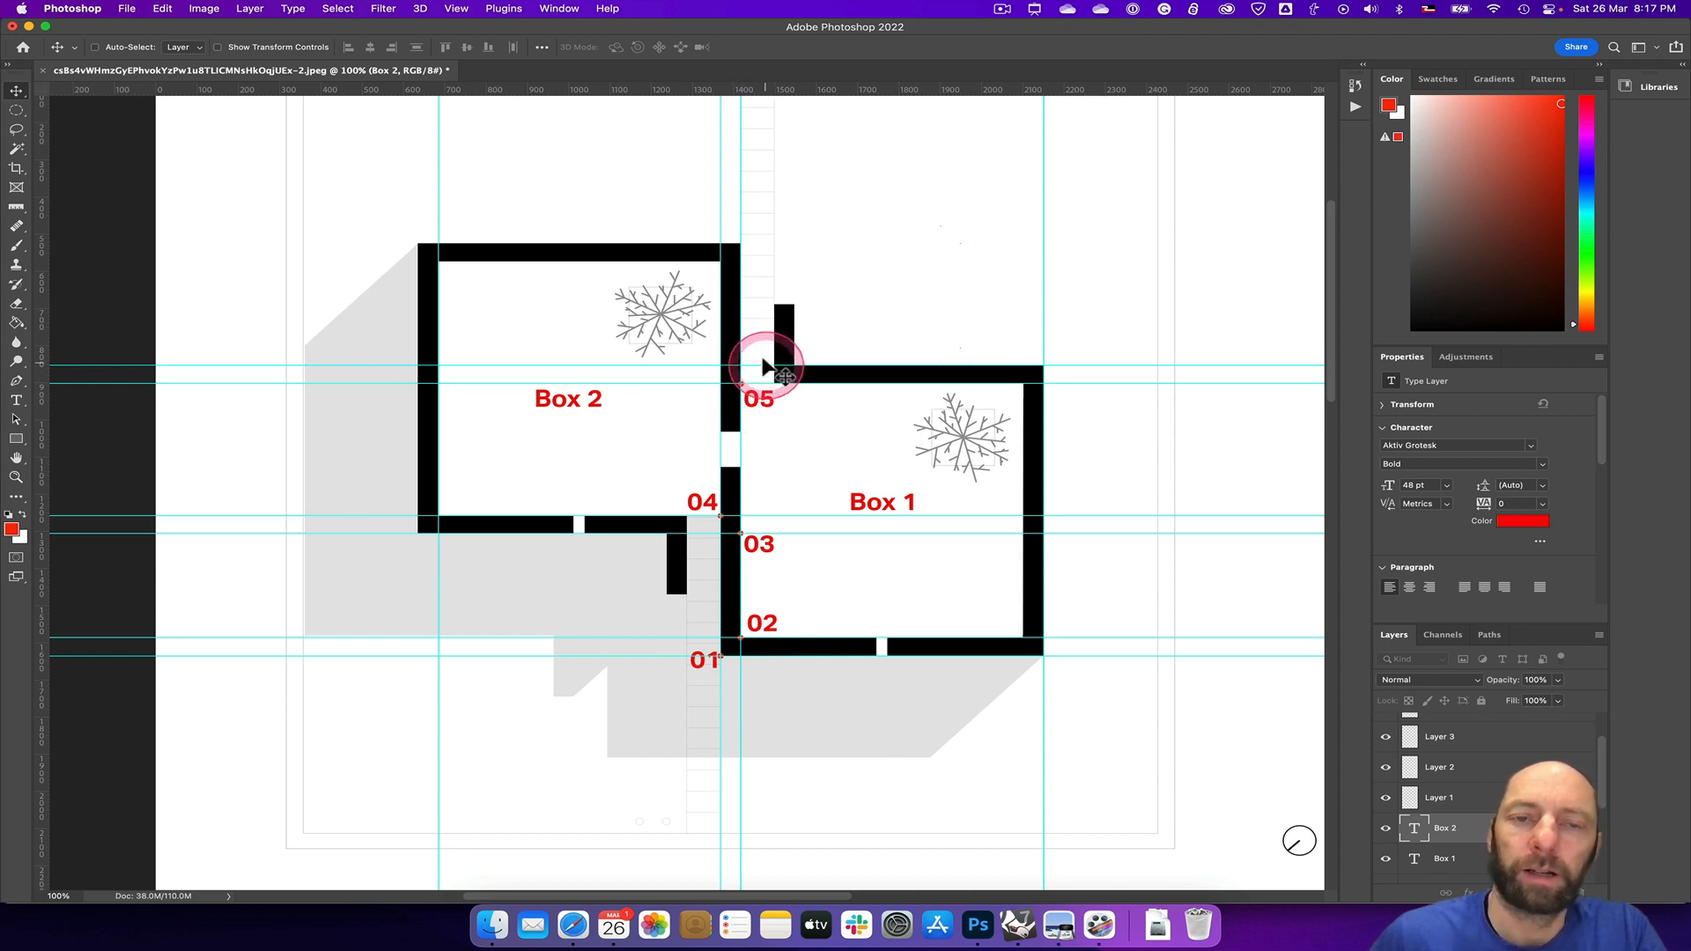
key("ctrl+a")
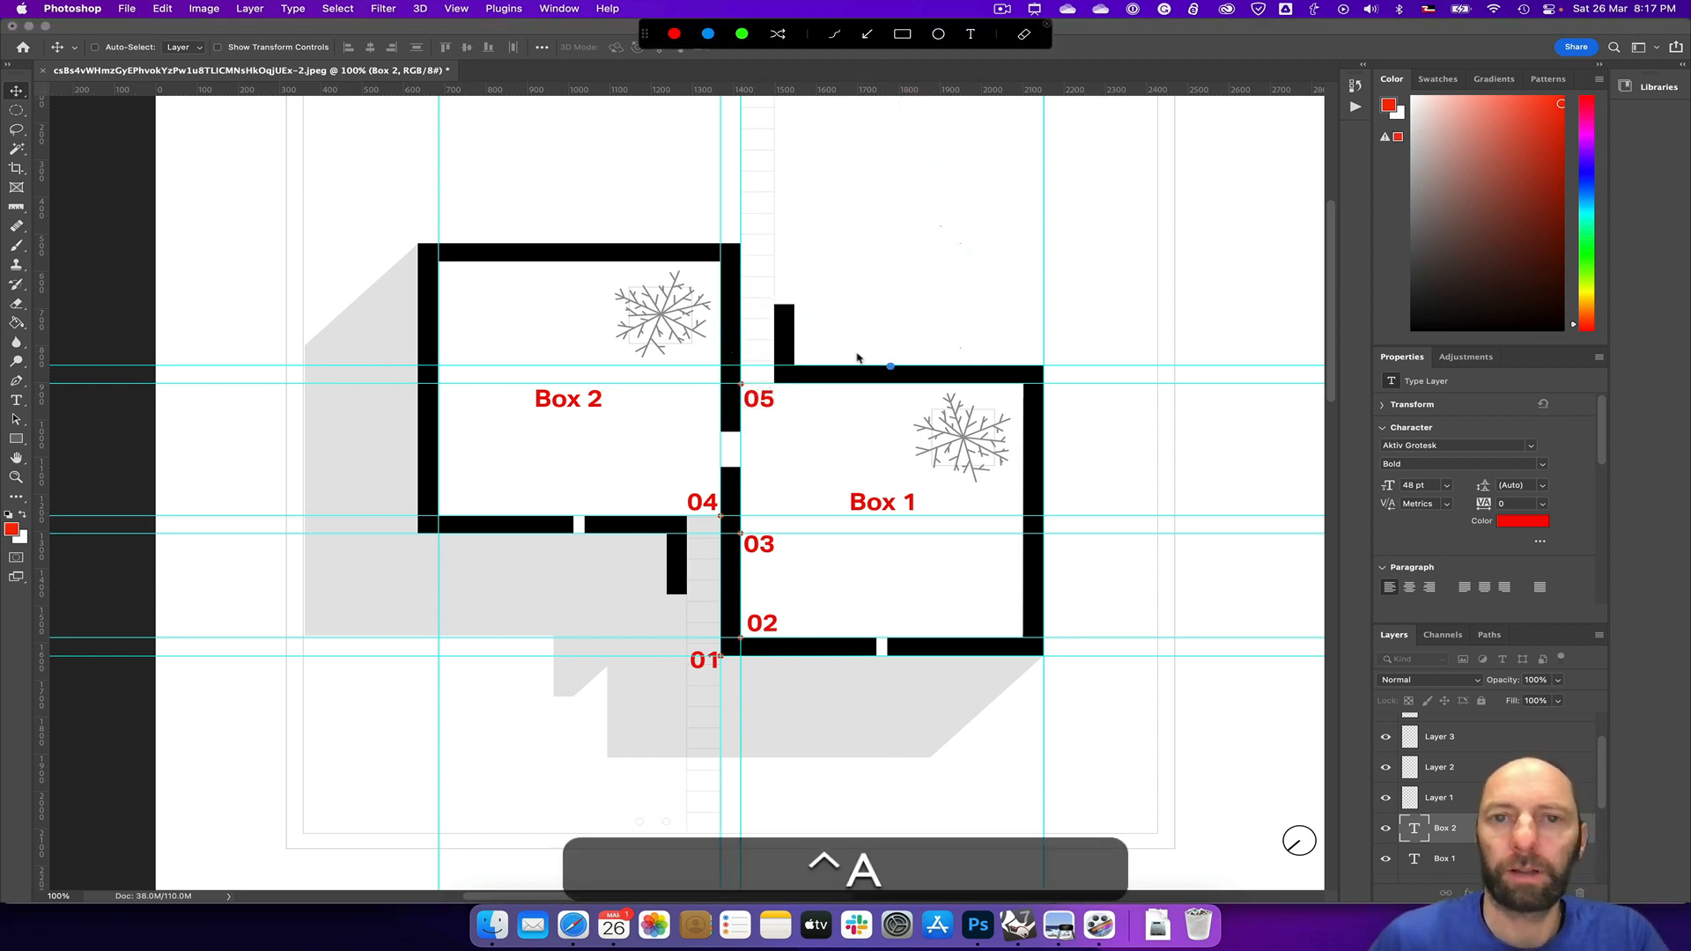
left_click_drag(738, 357, 739, 378)
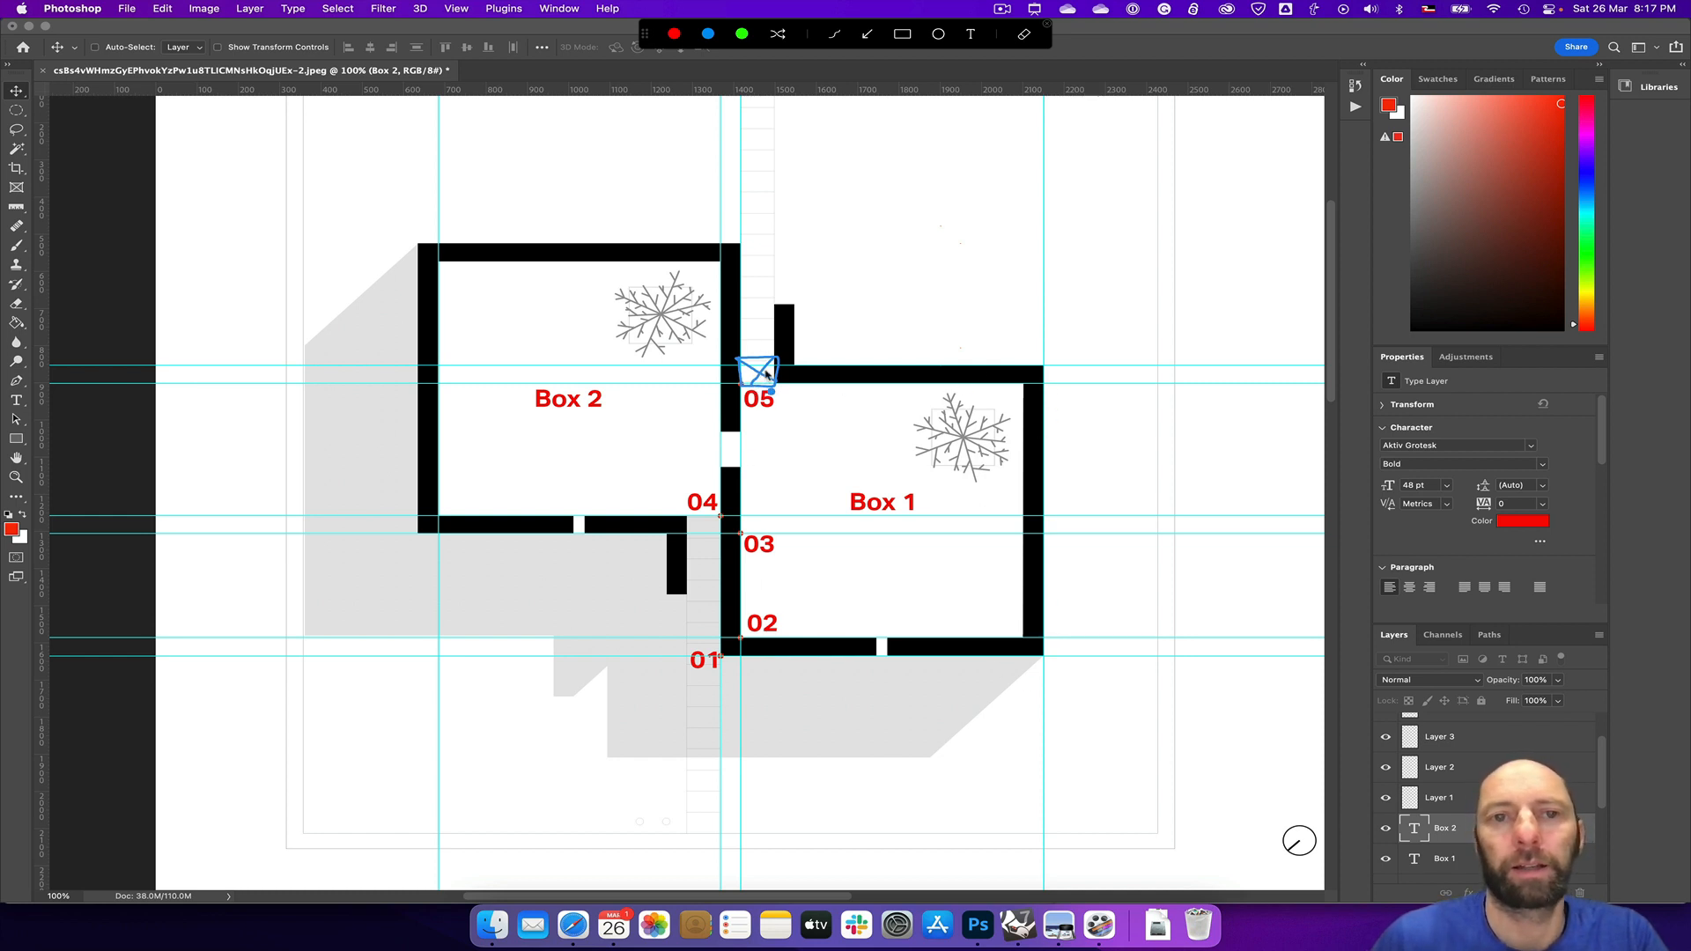
key("ctrl+a")
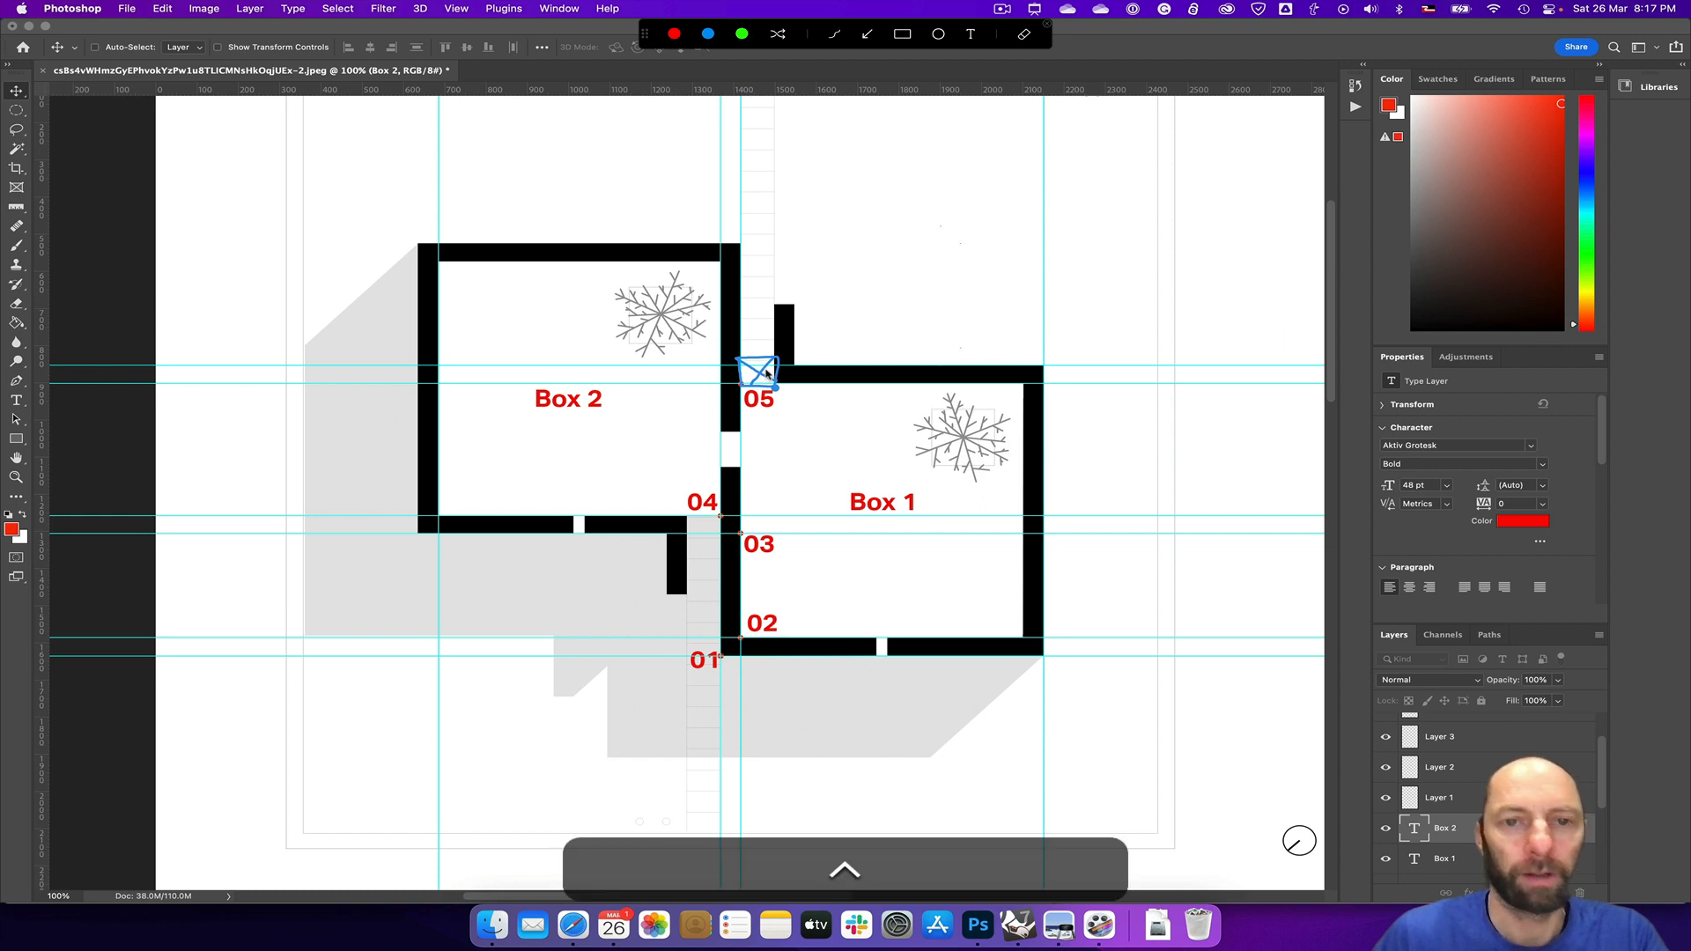
left_click(1037, 13)
left_click(1059, 70)
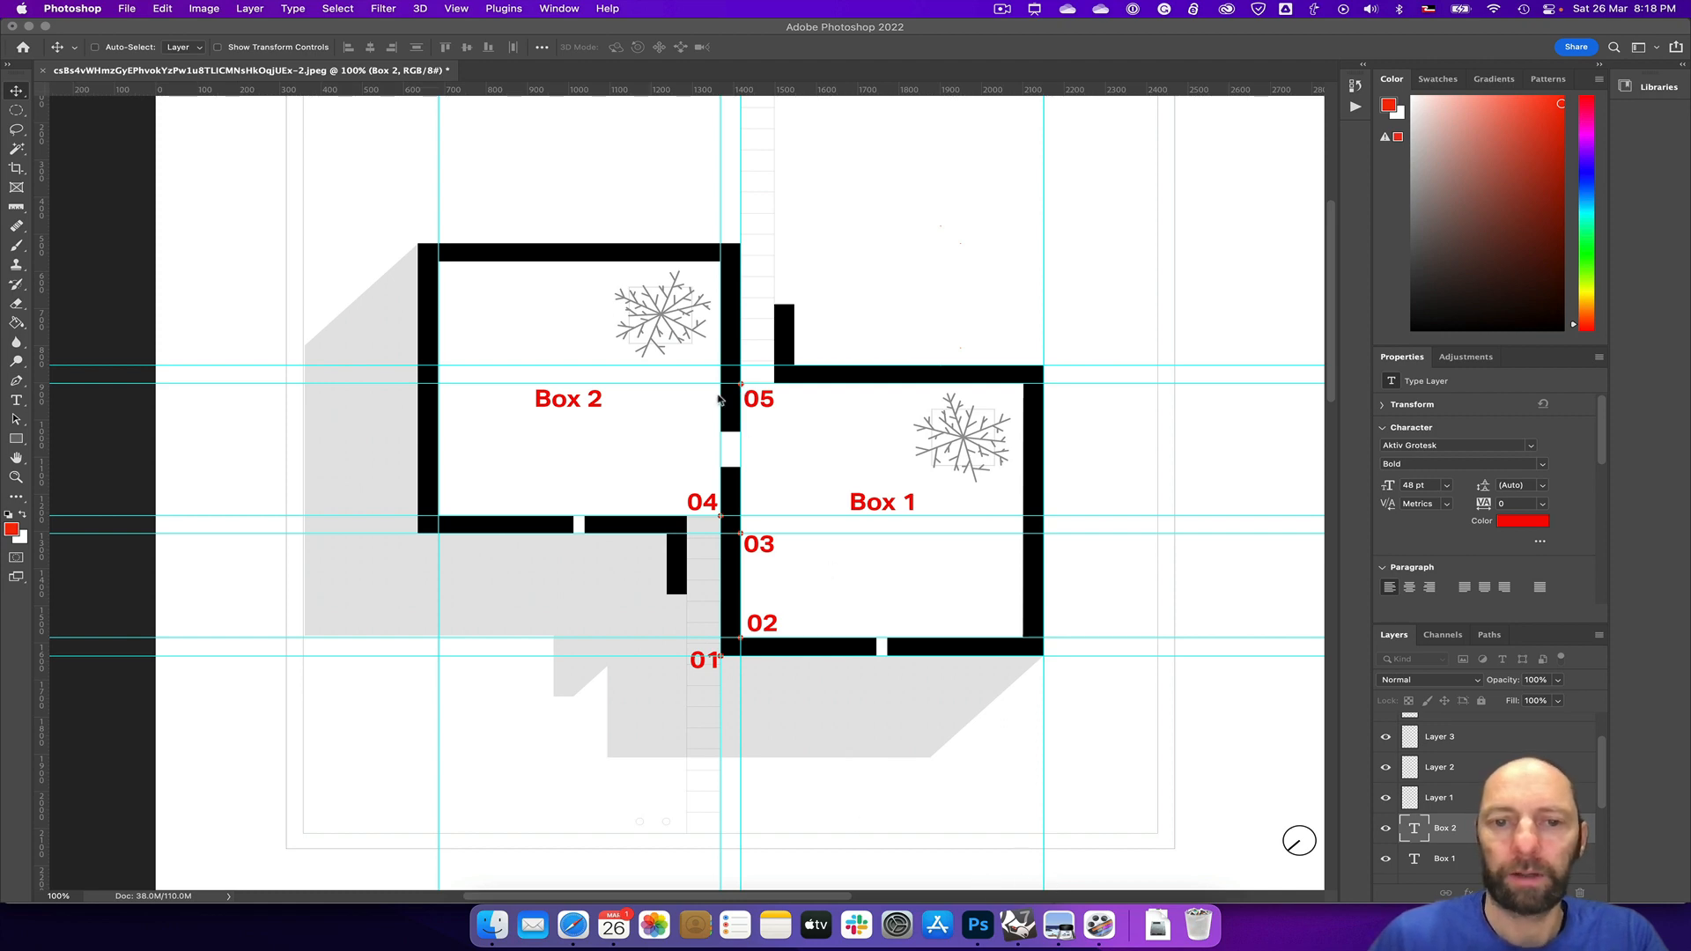
Step: Switch to Grasshopper and restore the four-viewport layout in Rhino
left_click(1017, 927)
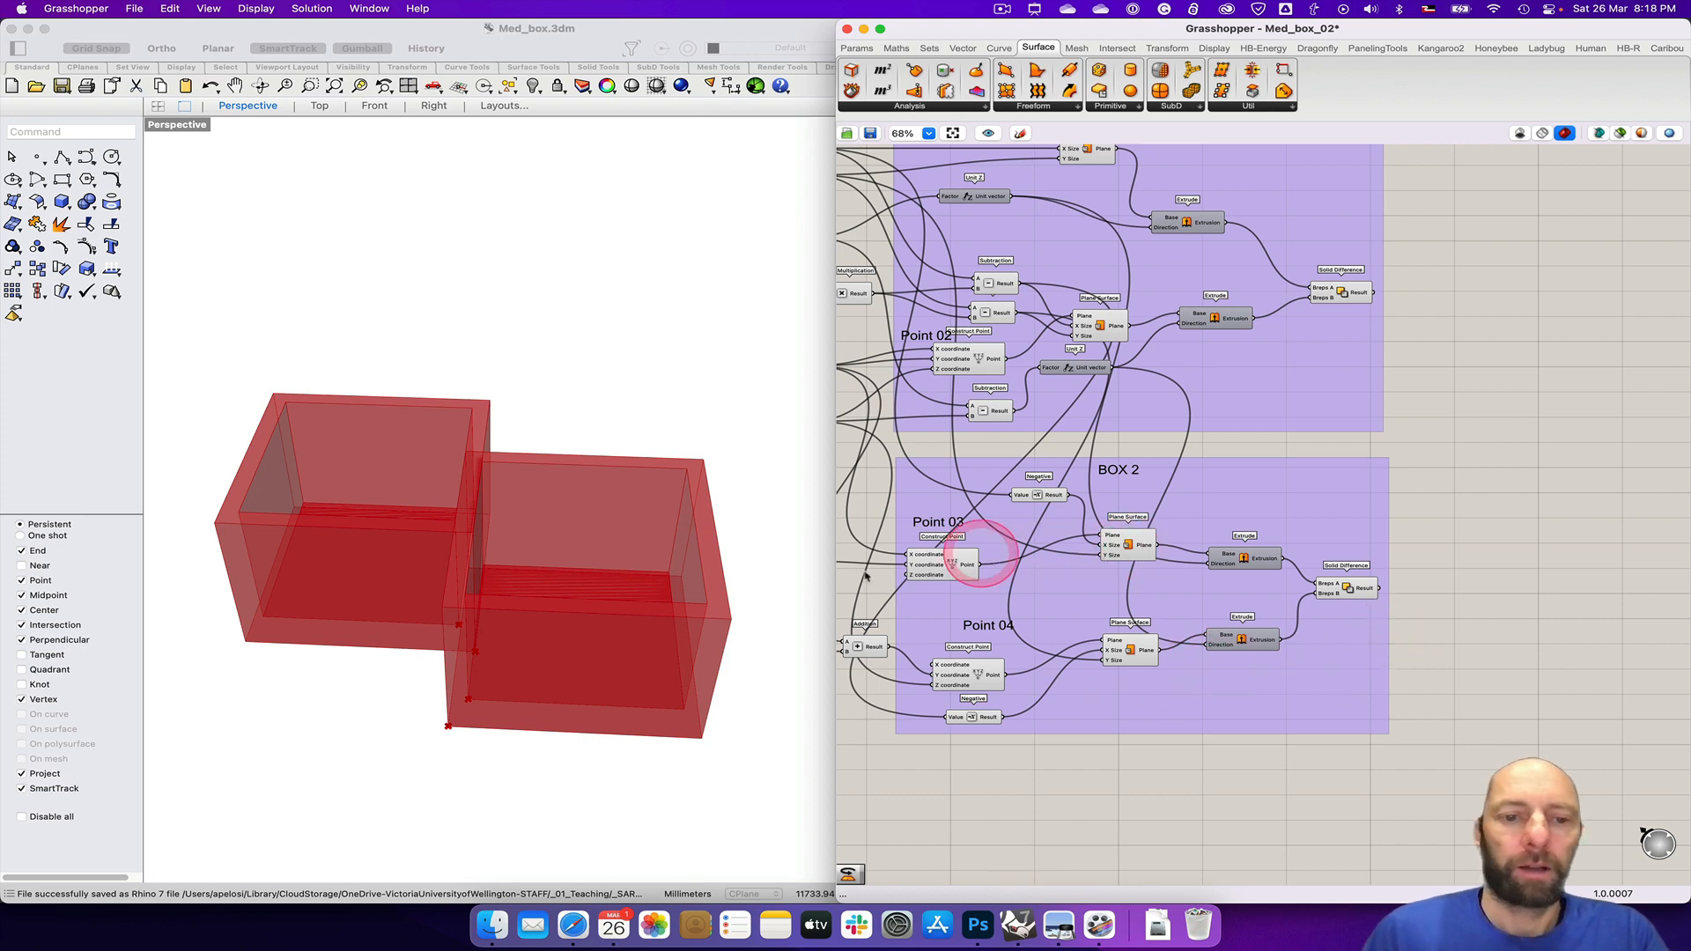
double_click(177, 124)
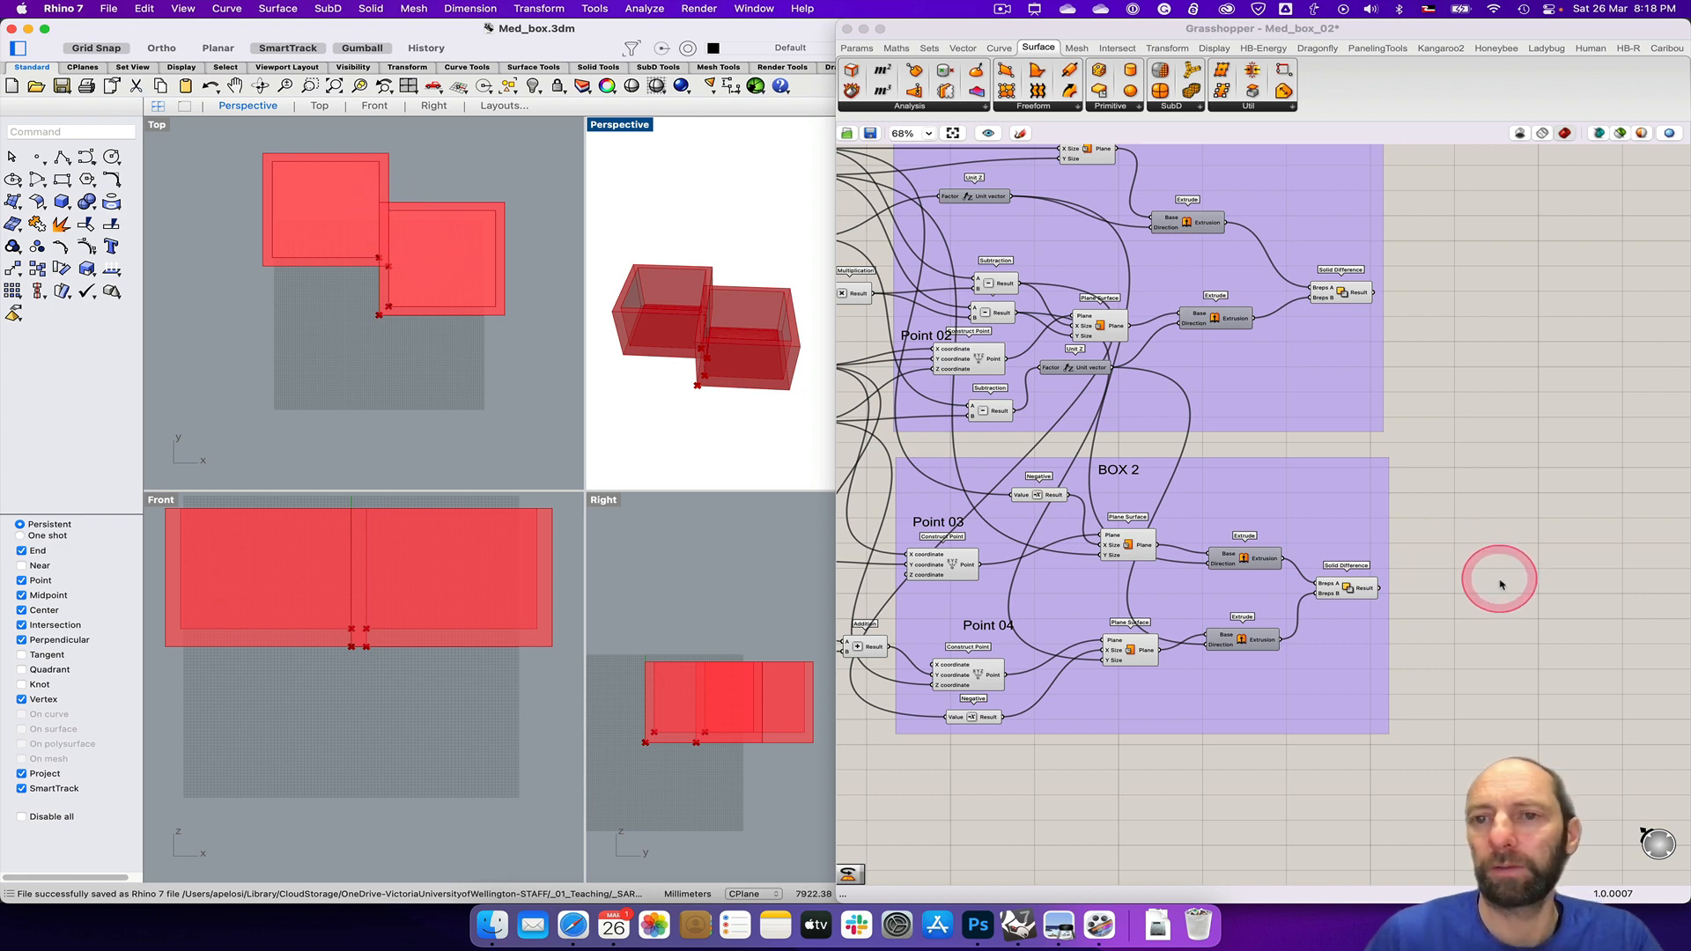
right_click_drag(1533, 634, 1635, 698)
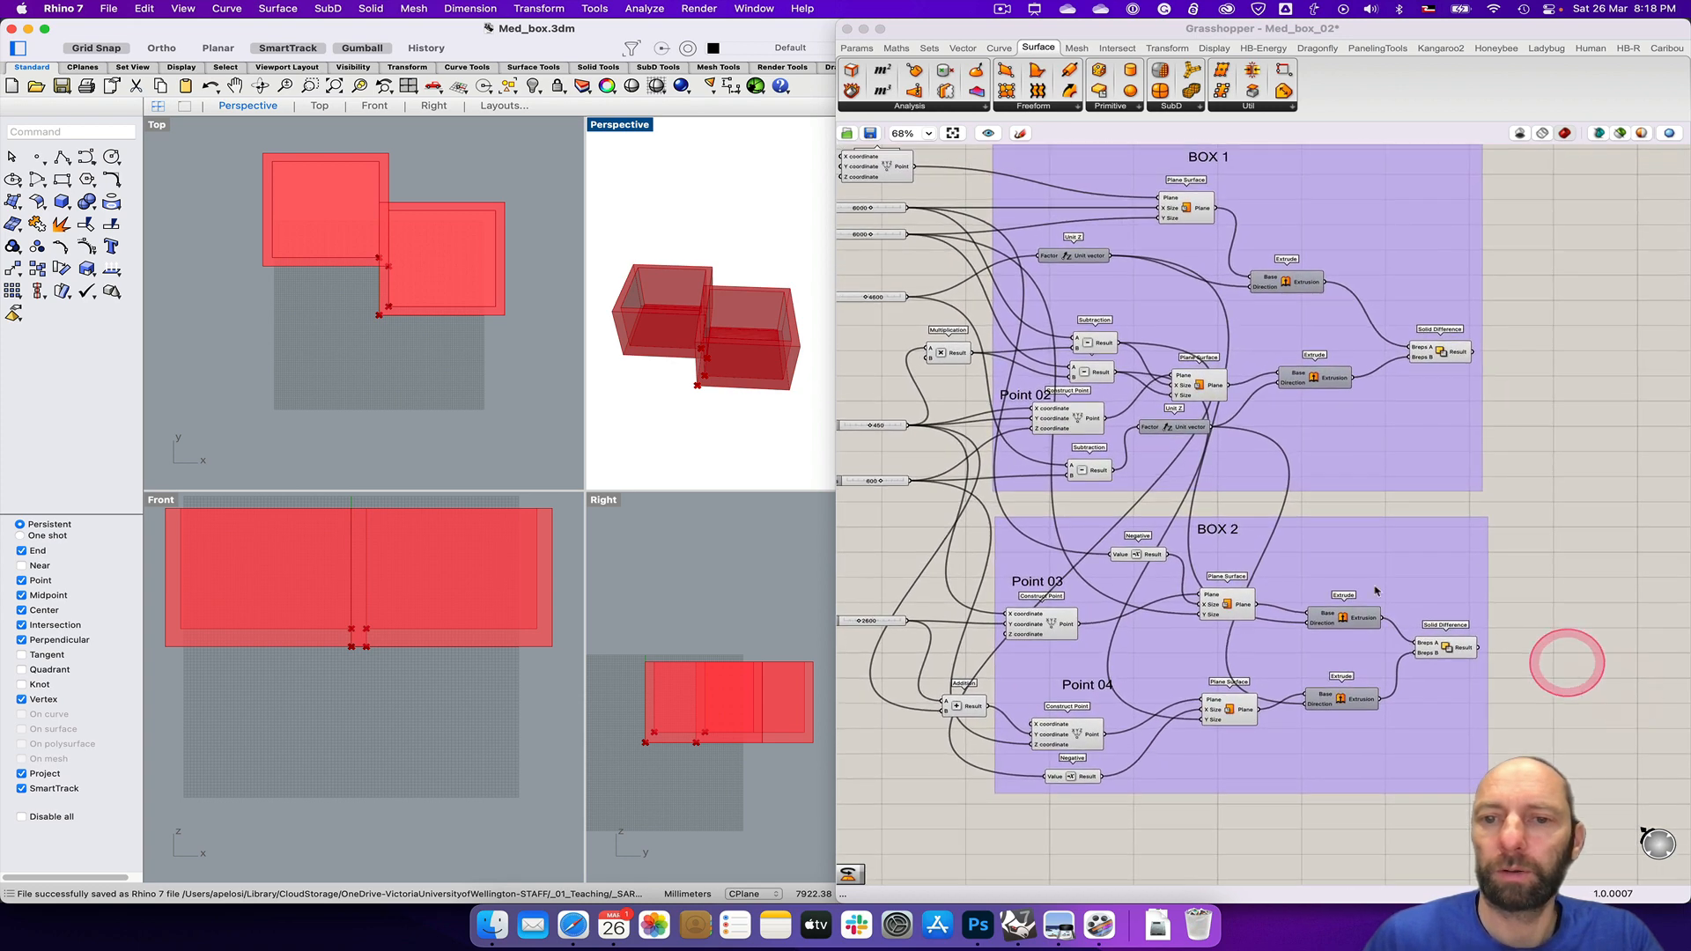
Step: Add a Move component beside the BOX 1 group and connect Point 02 to its Geometry input
left_click(1081, 429)
right_click_drag(1602, 568, 1537, 647)
double_click(1468, 498)
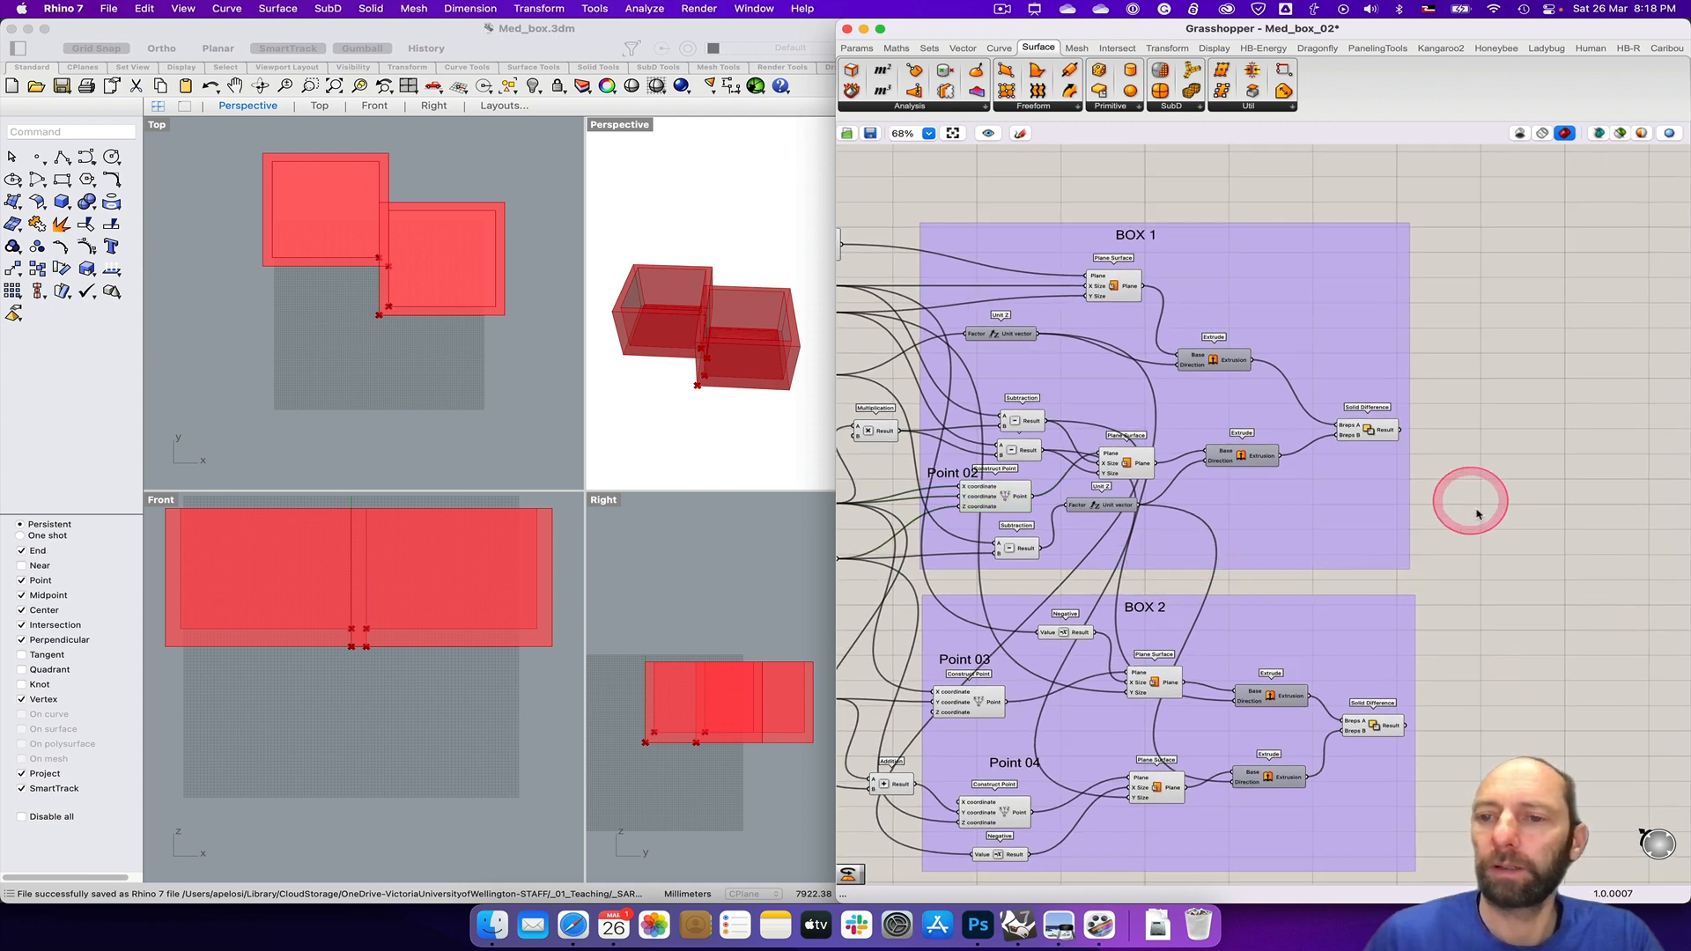
type("move")
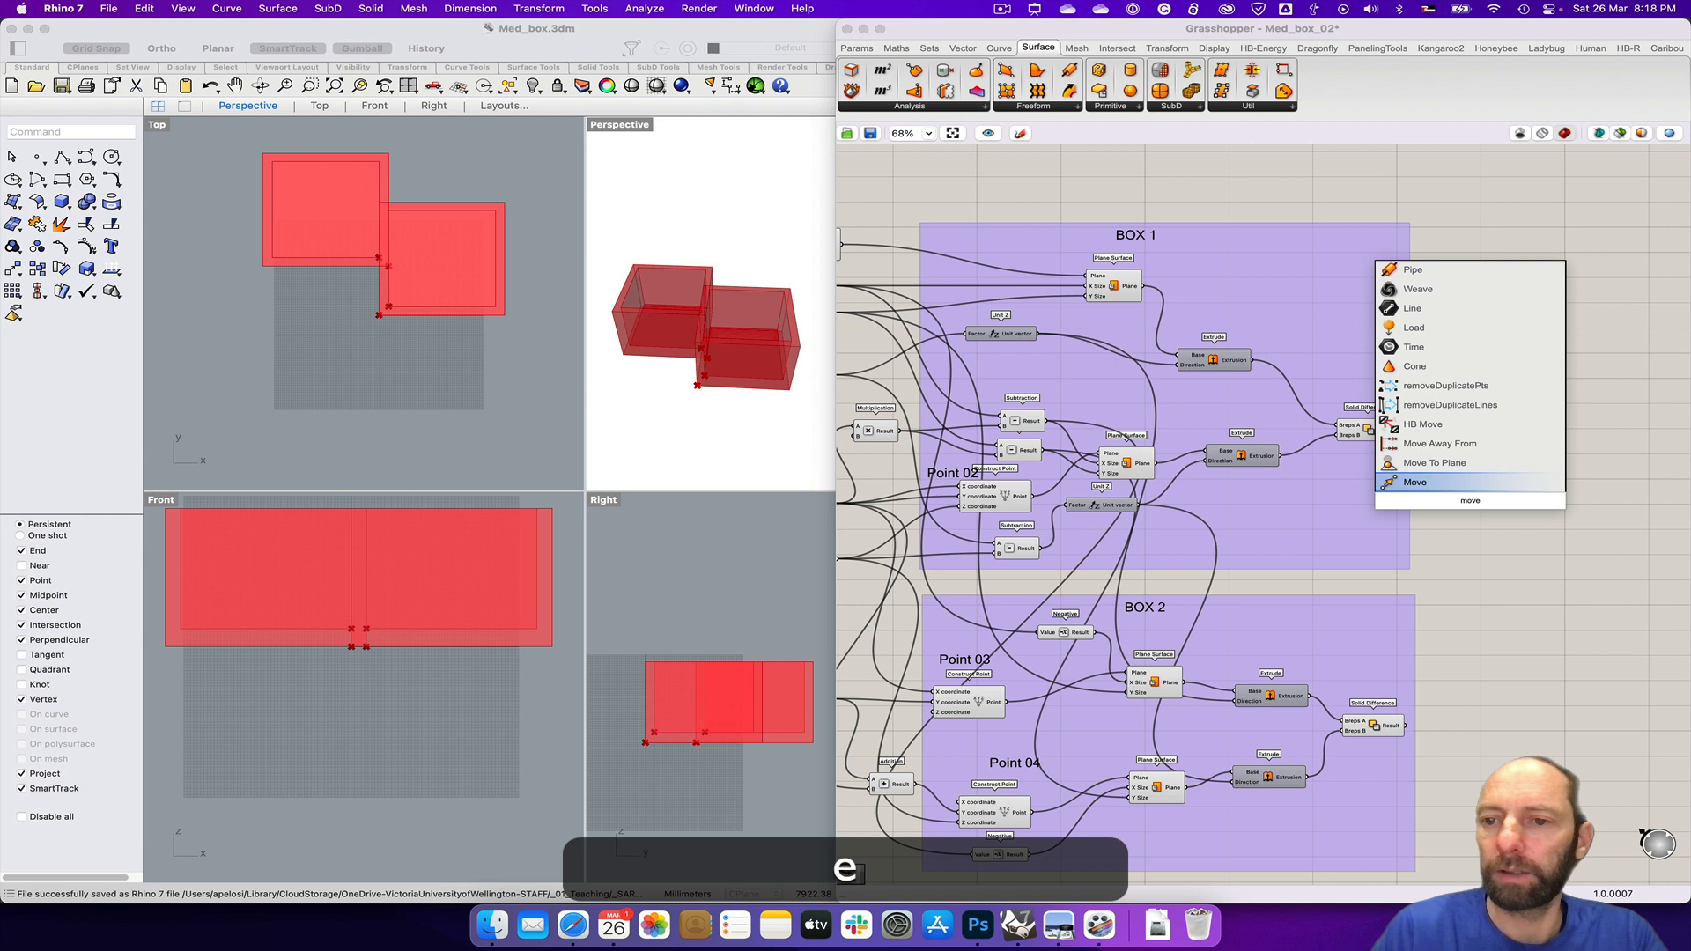
key("Return")
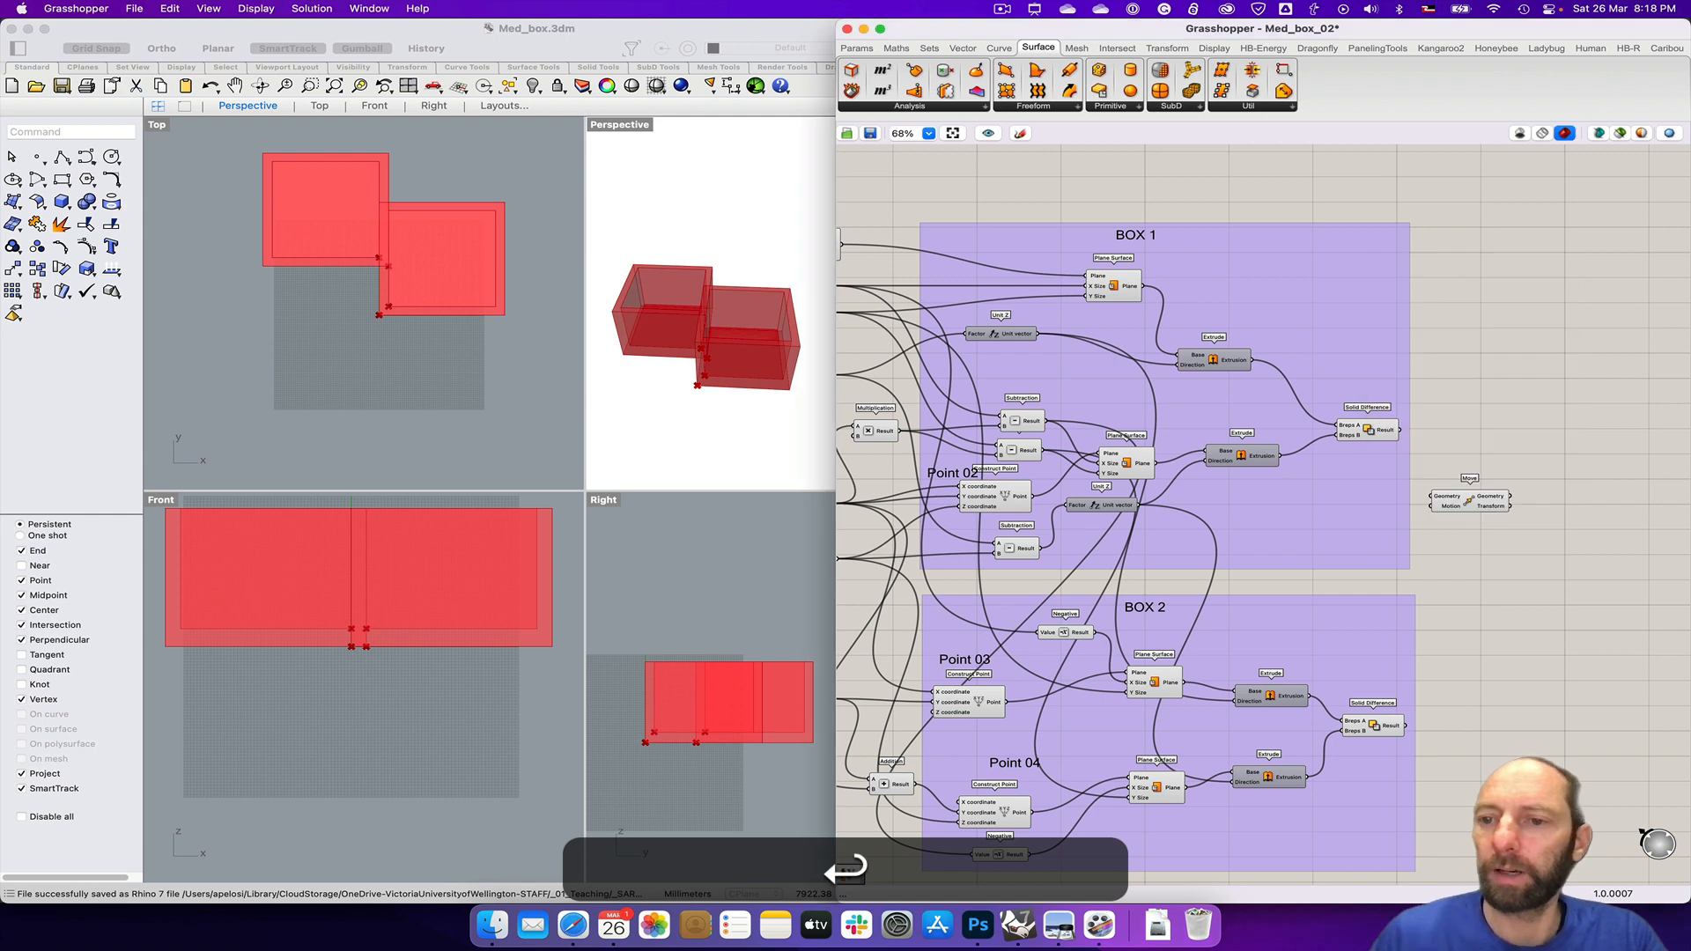
left_click(1501, 497)
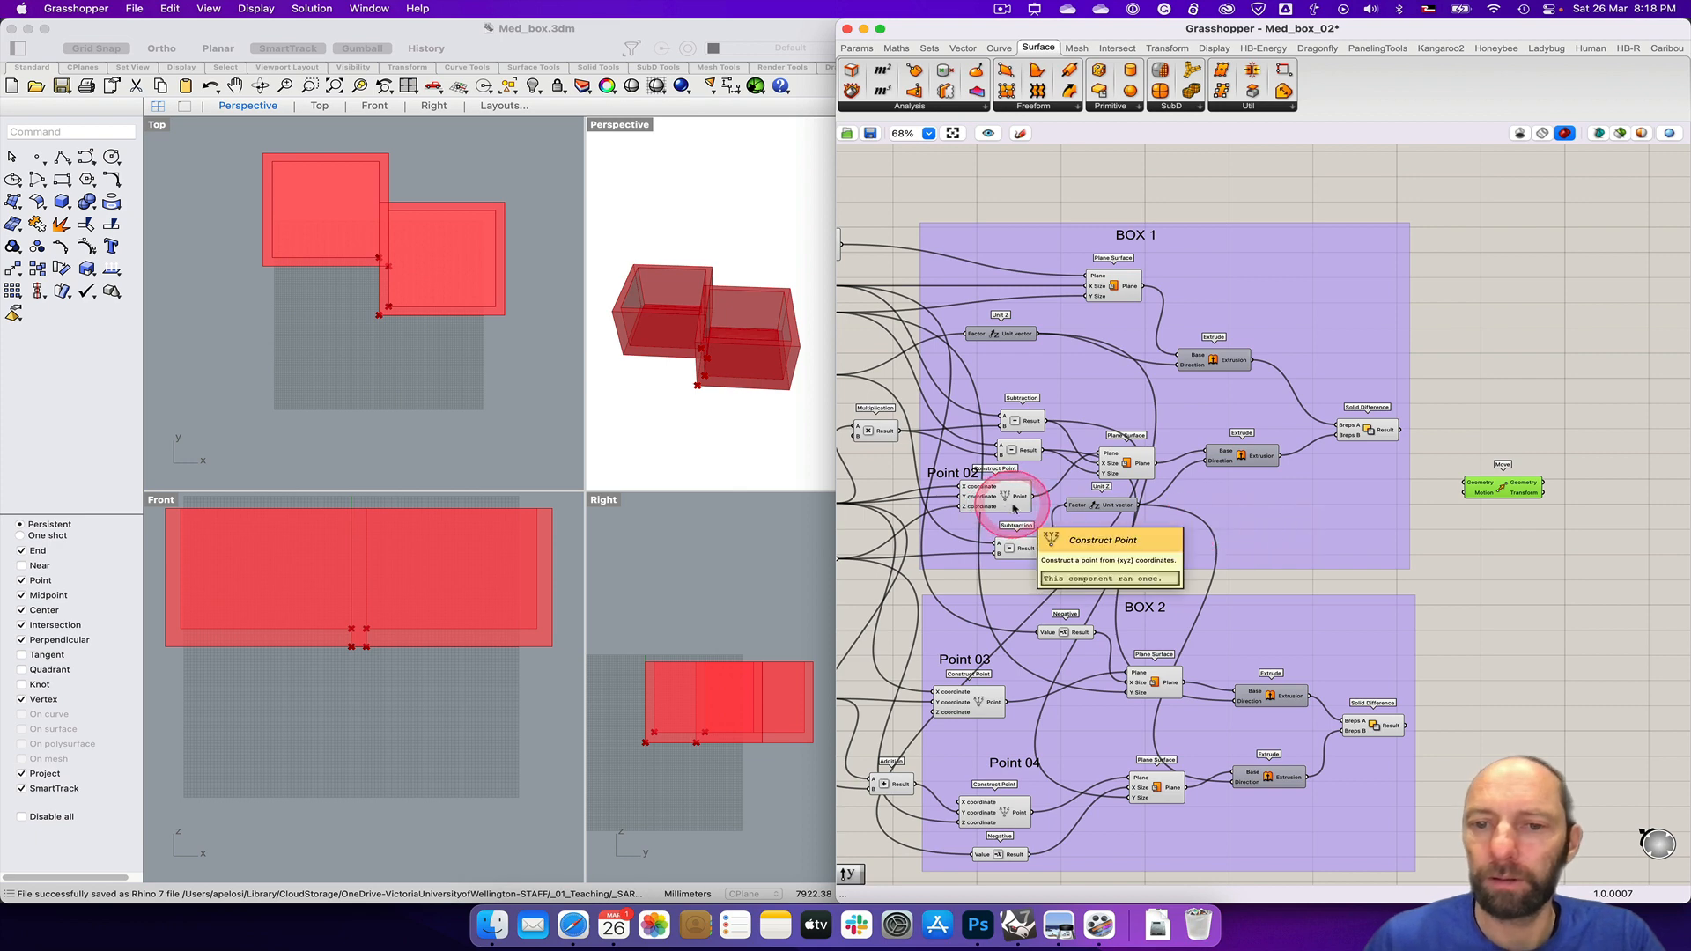
mouse_move(1034, 497)
left_mouse_down()
mouse_move(1472, 483)
mouse_move(1530, 498)
left_mouse_up()
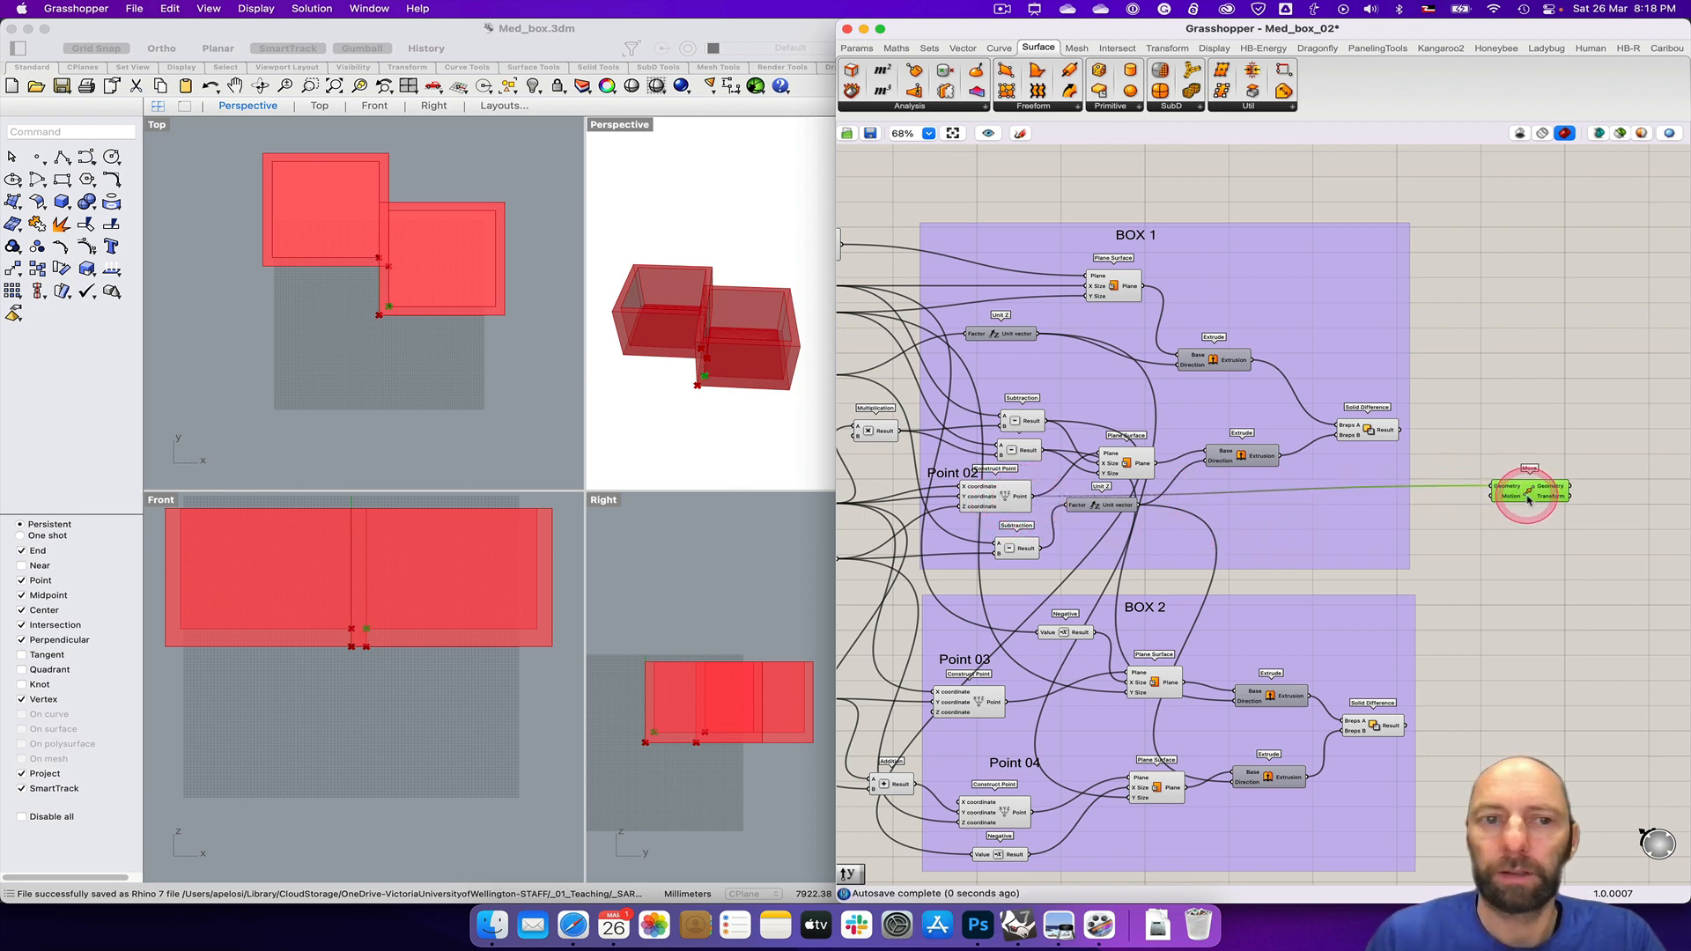
left_click(377, 331)
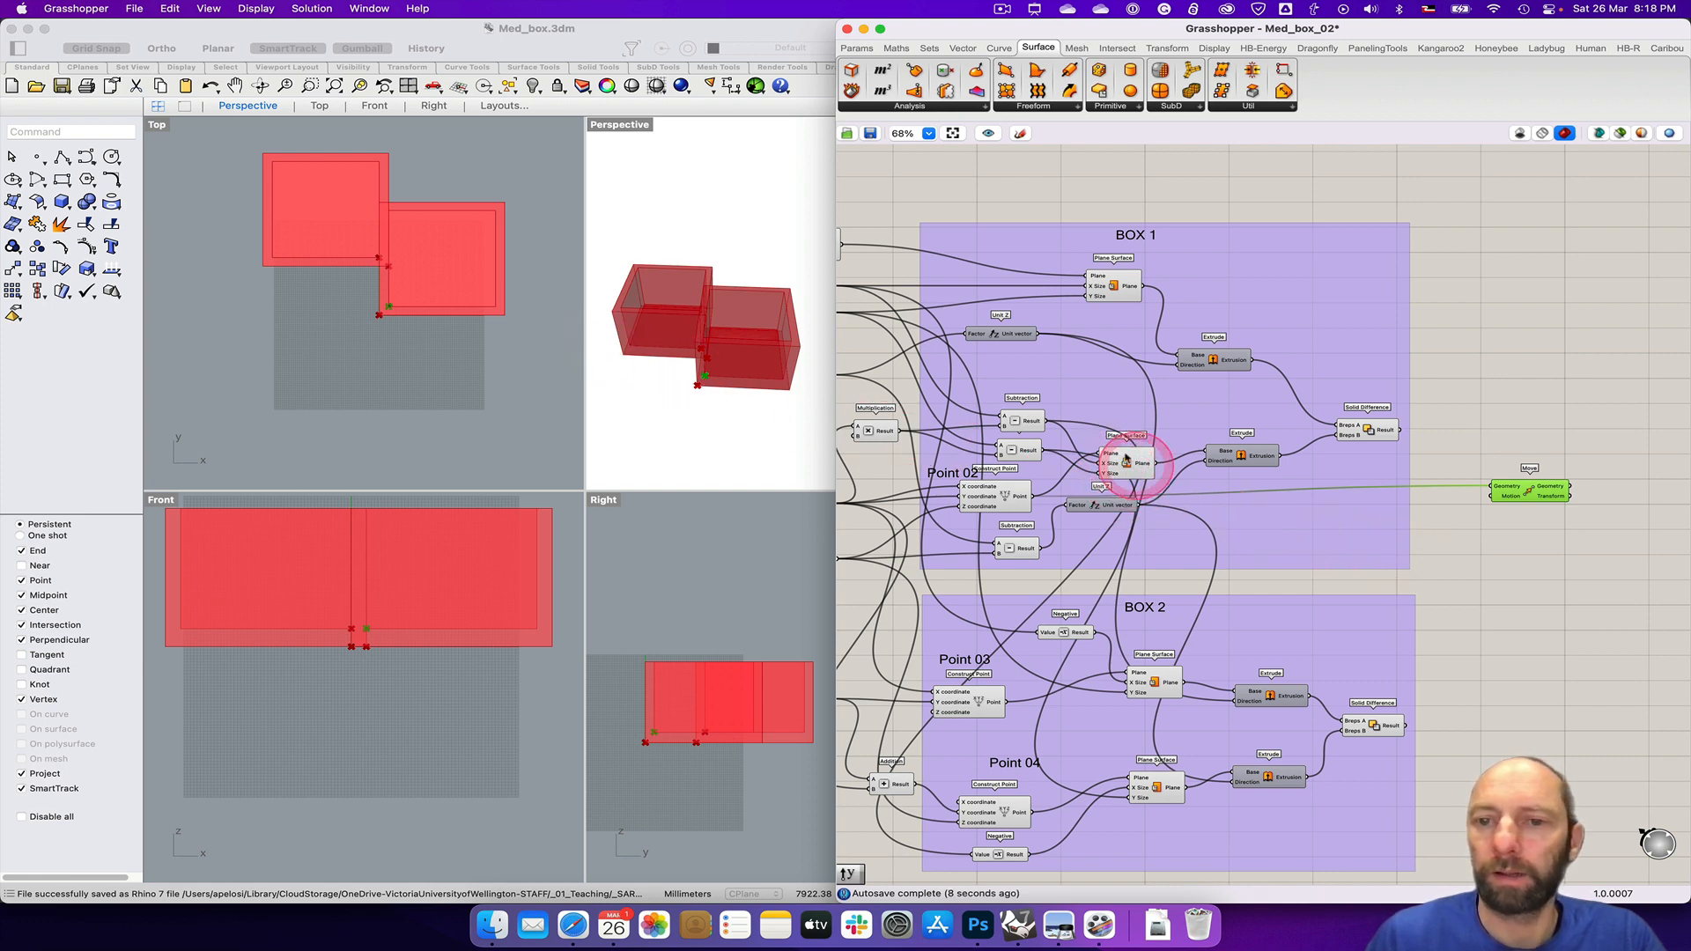
Step: Try to feed the second Subtraction result in BOX 1 directly into the Move component's Motion input
left_click_drag(1125, 464, 1133, 452)
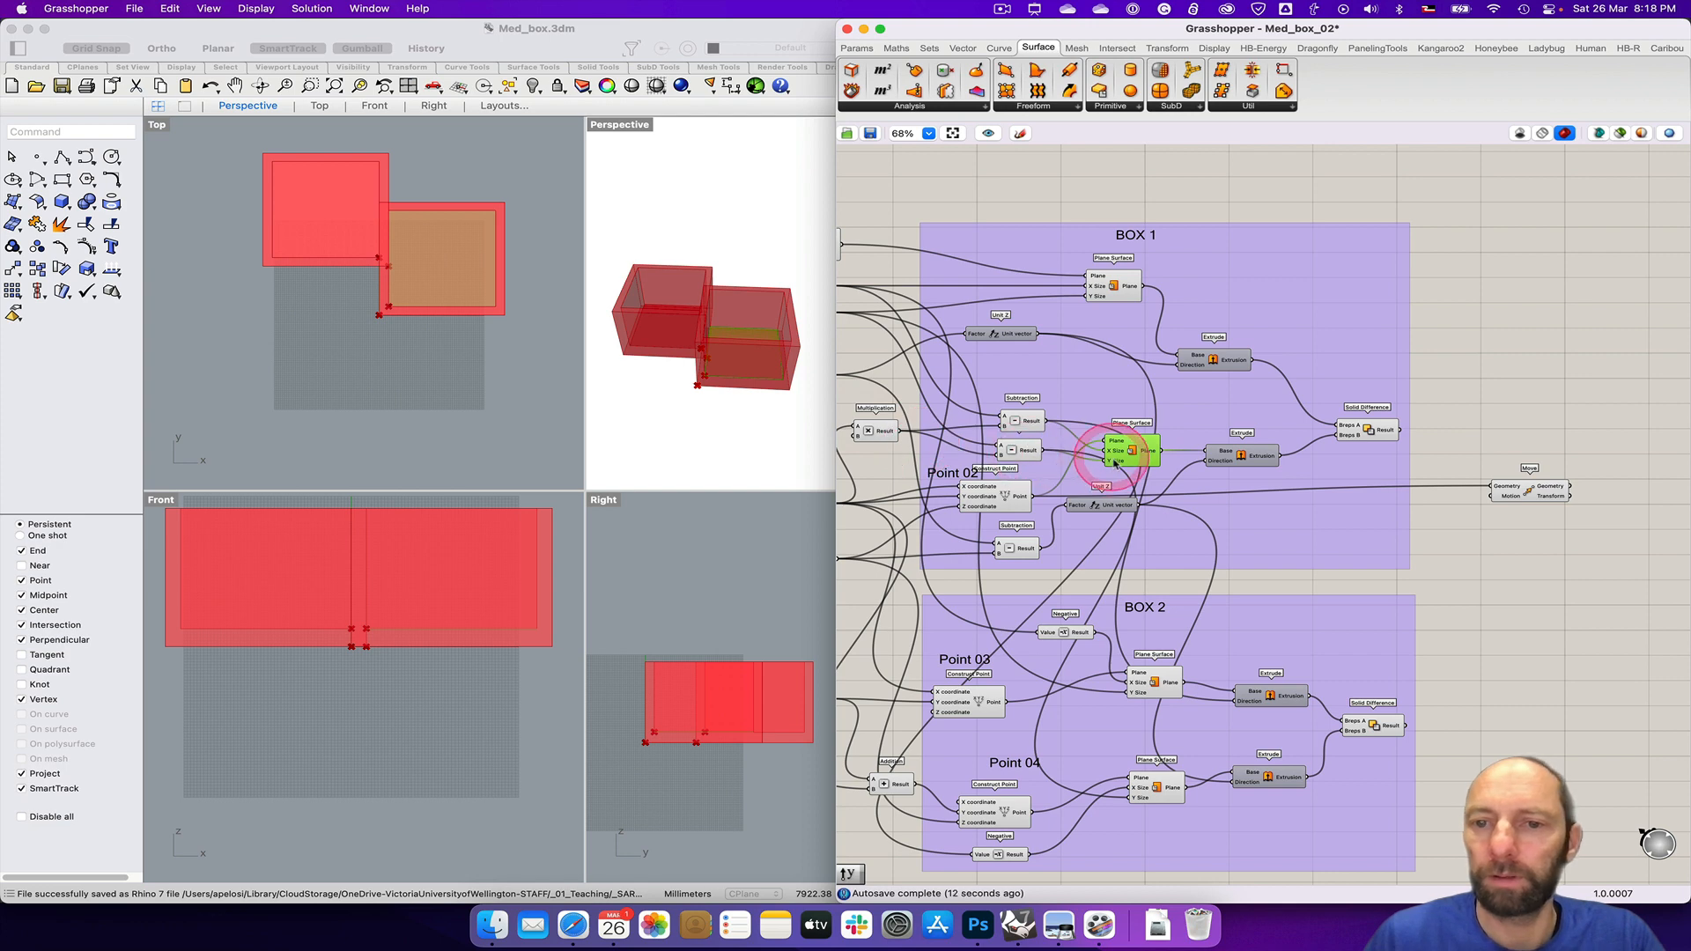
left_click_drag(1129, 458, 1138, 455)
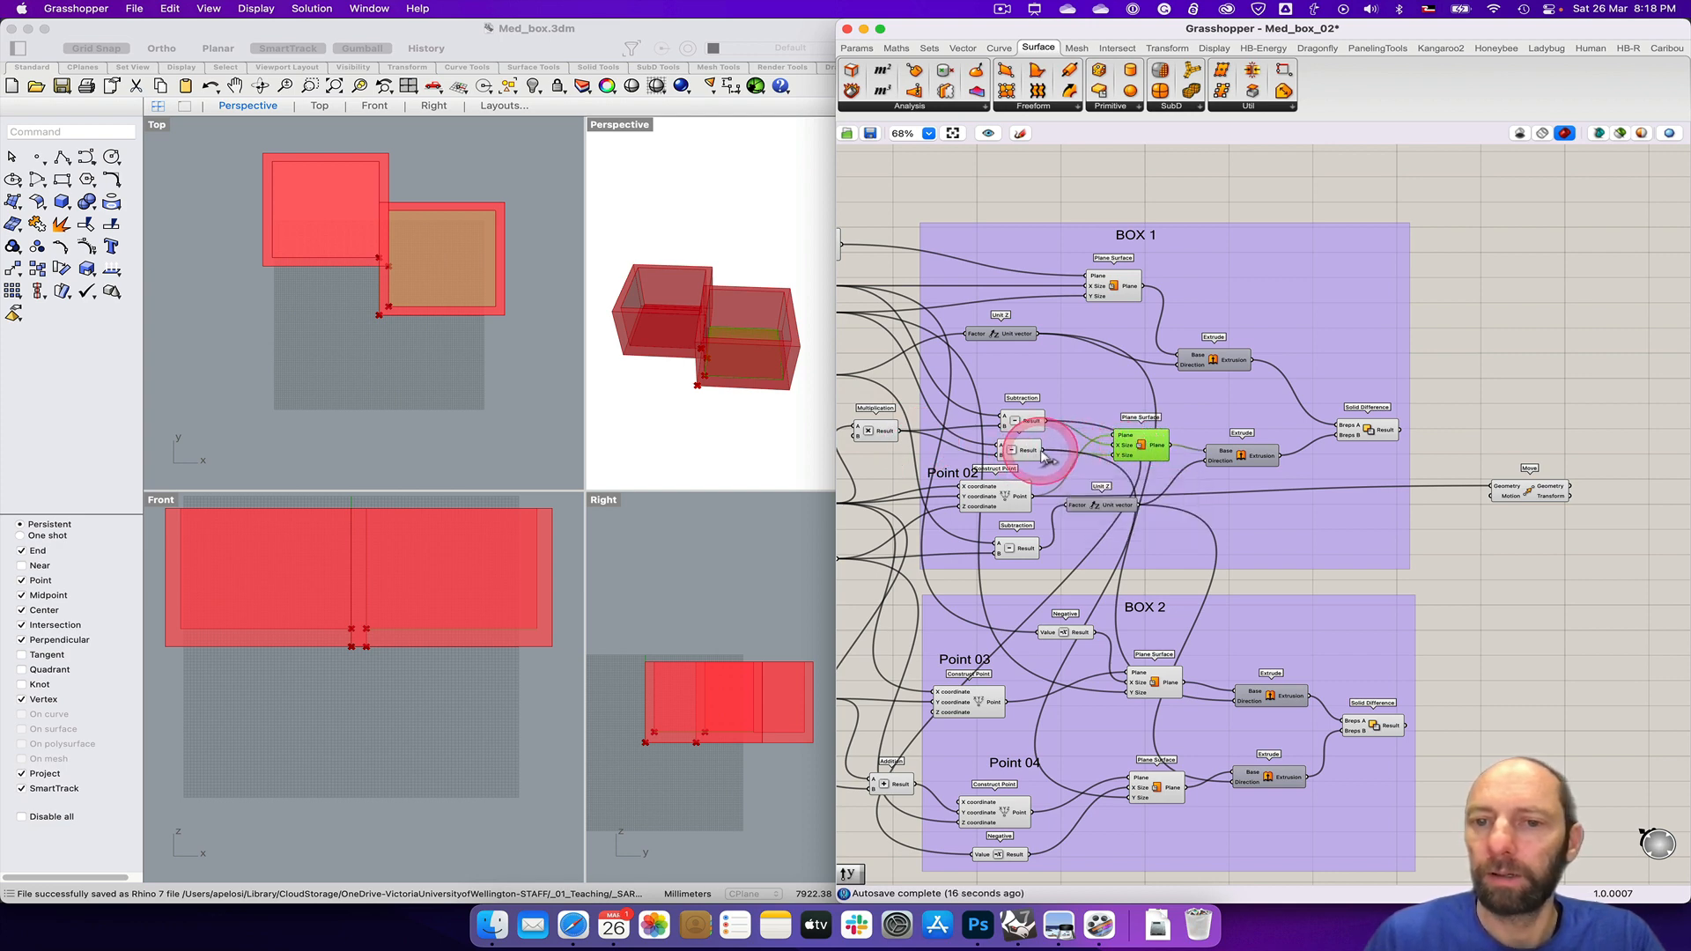
left_click_drag(1042, 450, 1490, 496)
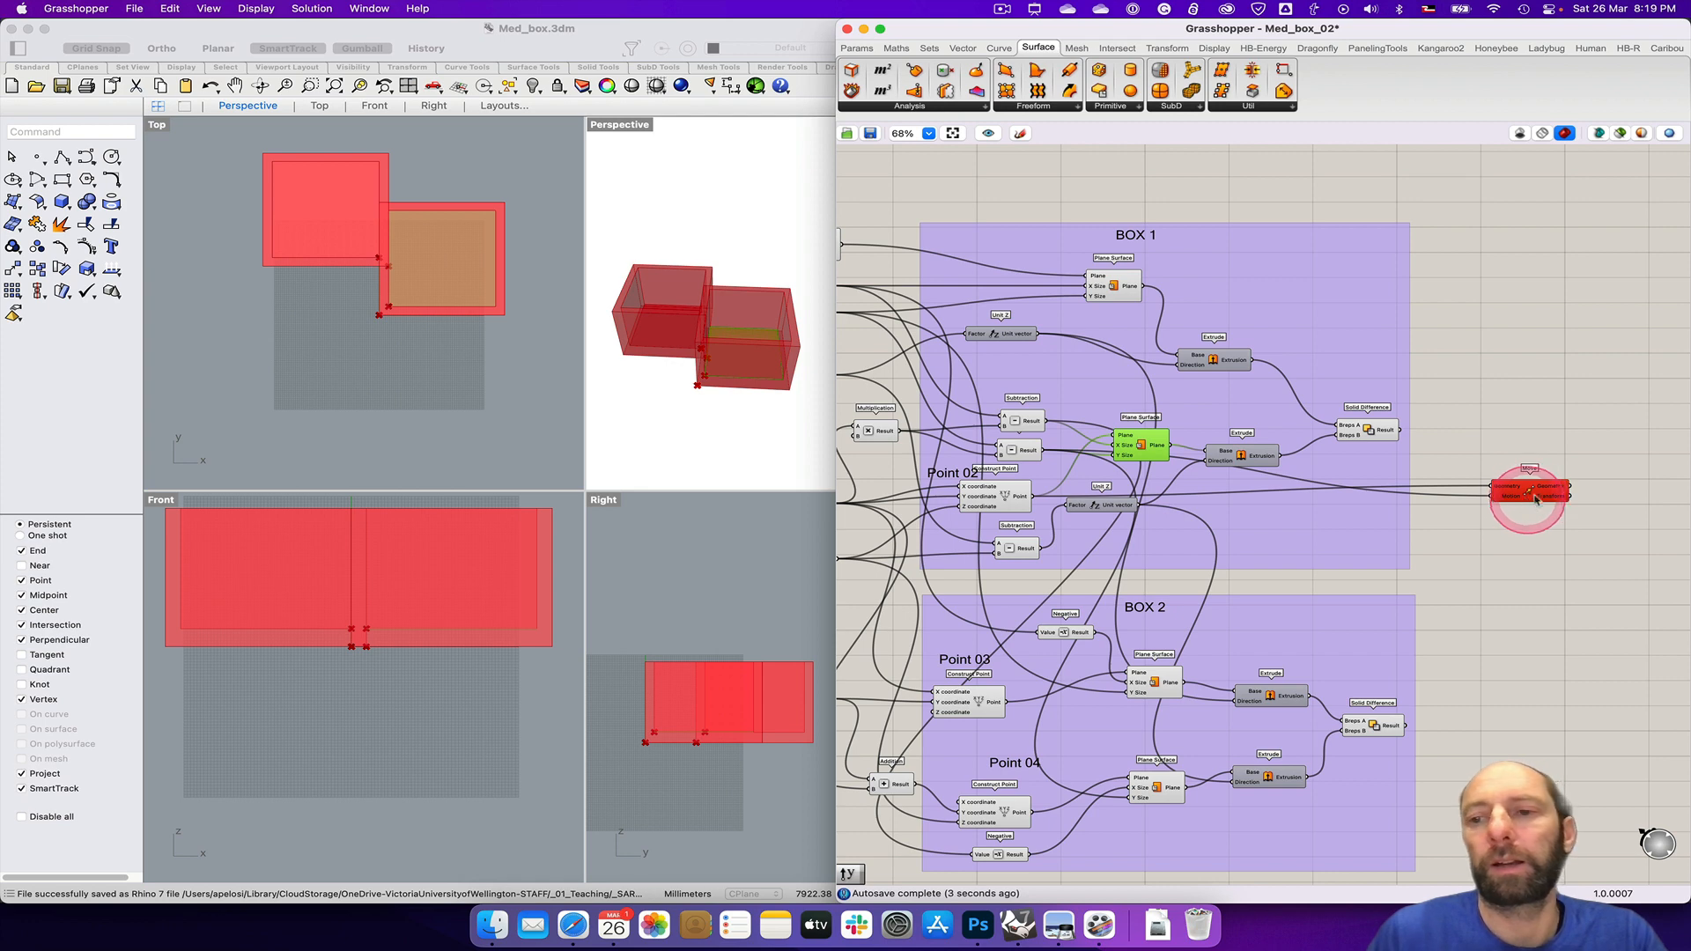
left_click_drag(1526, 500, 1546, 498)
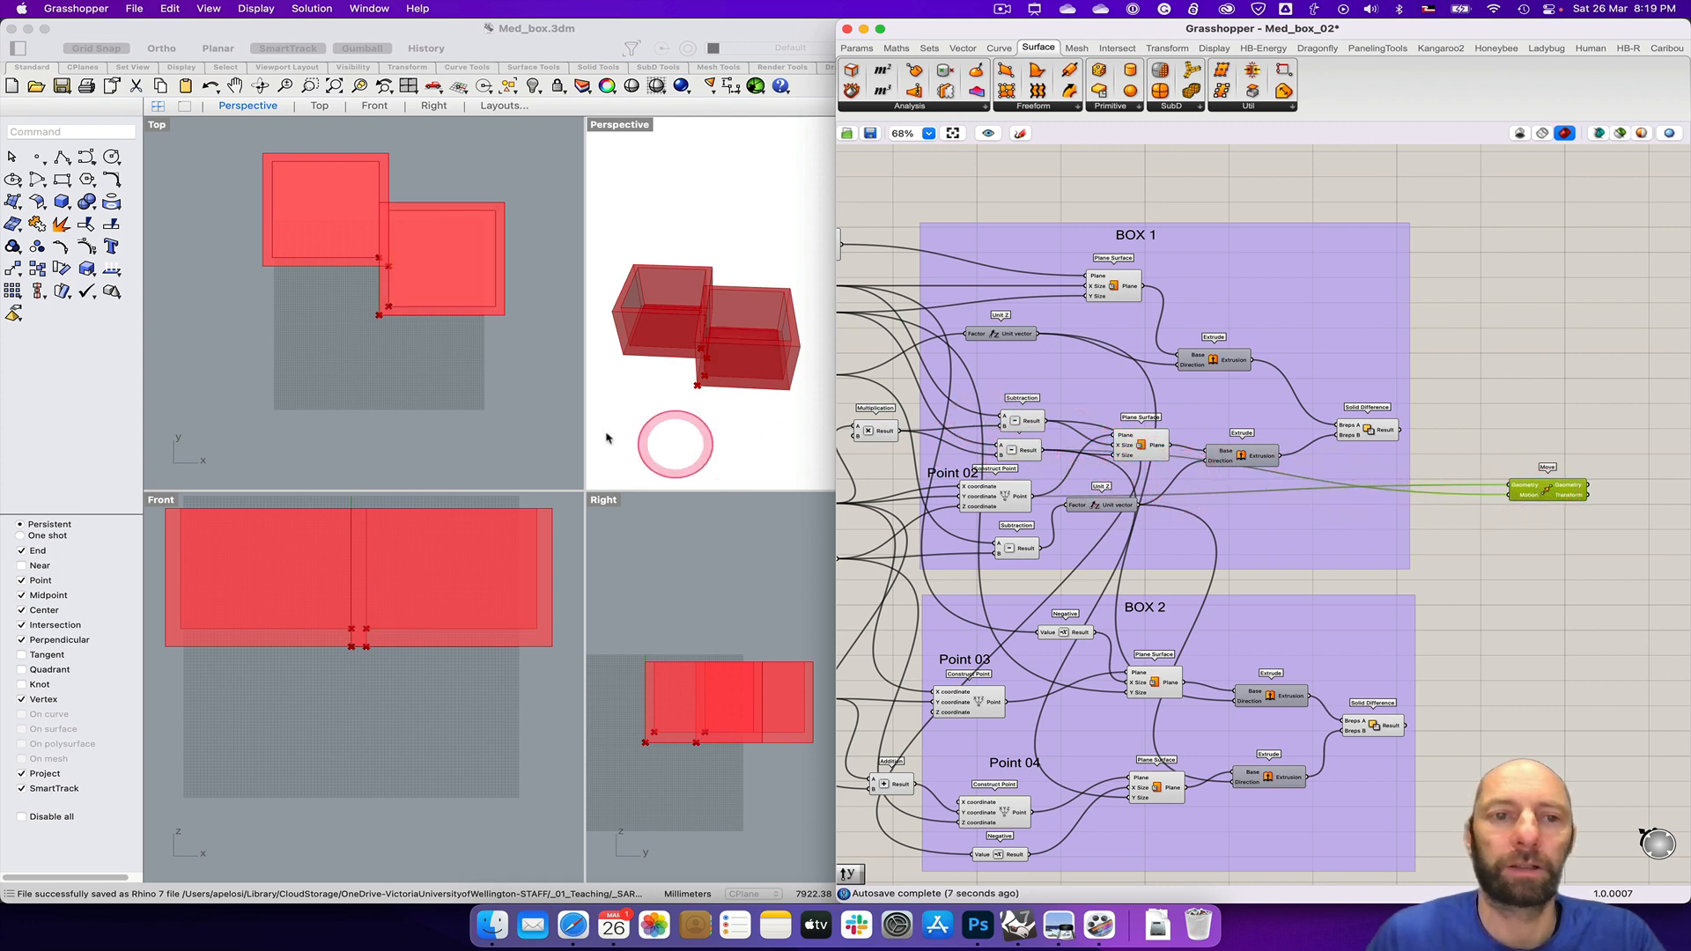
Step: Add a Unit Y vector driven by BOX 1's second Subtraction result and connect it to the Move component's Motion input
double_click(1441, 519)
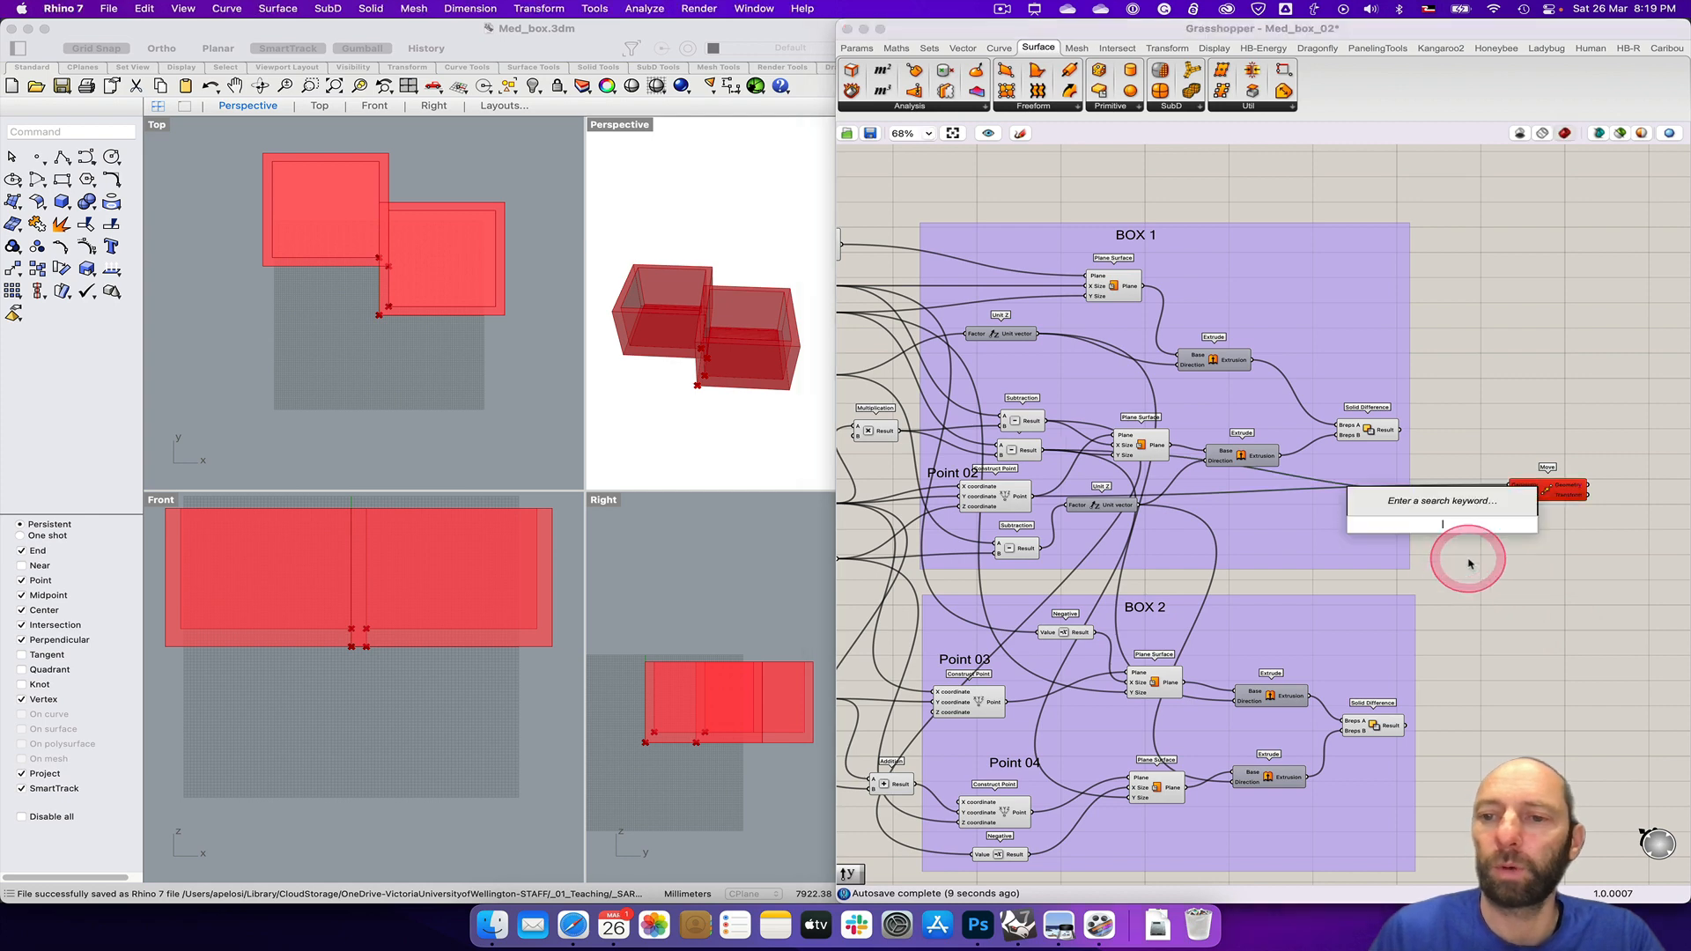
type("y")
key("Return")
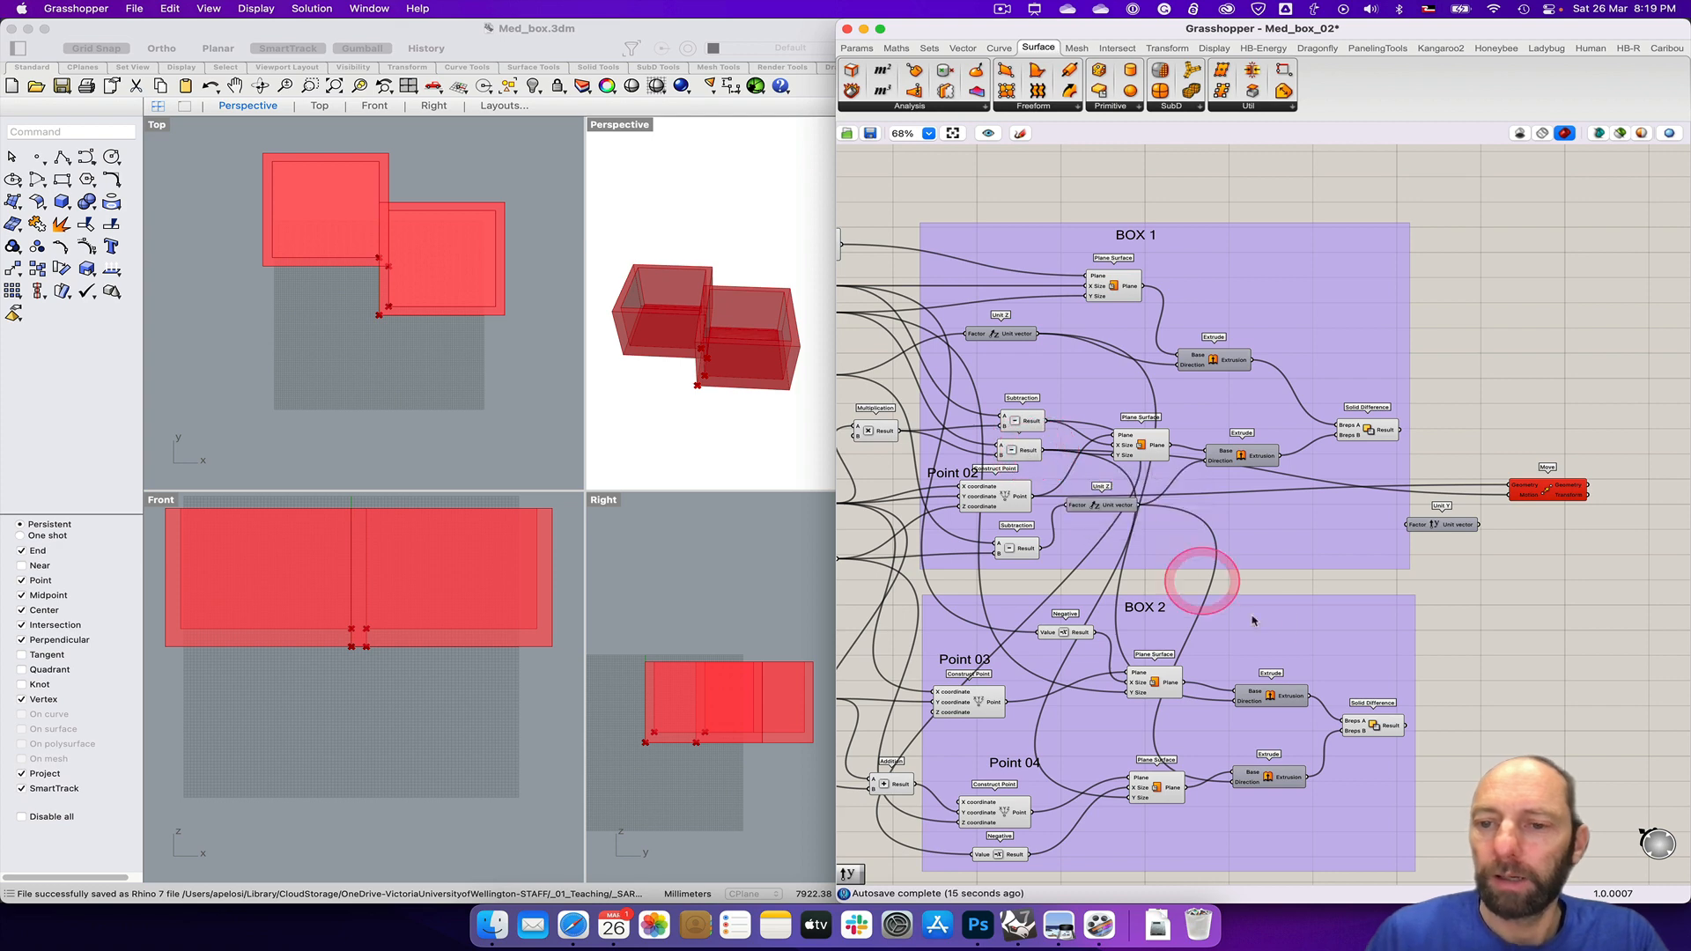
scroll(1448, 427, "left", 5)
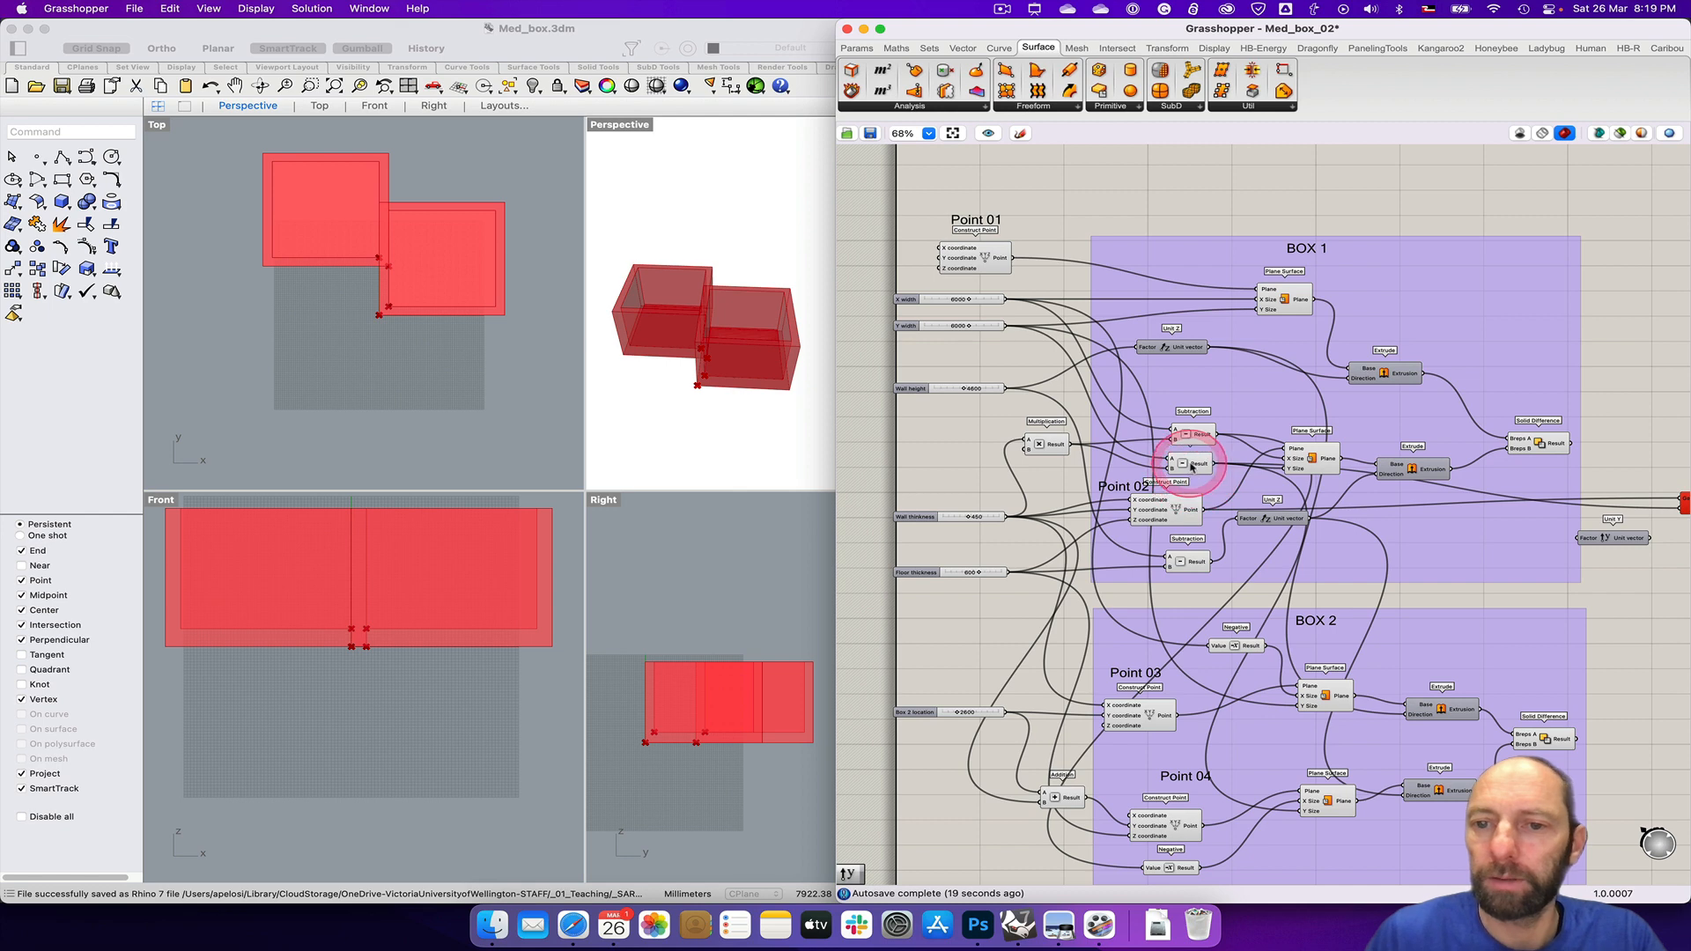
left_click(1194, 466)
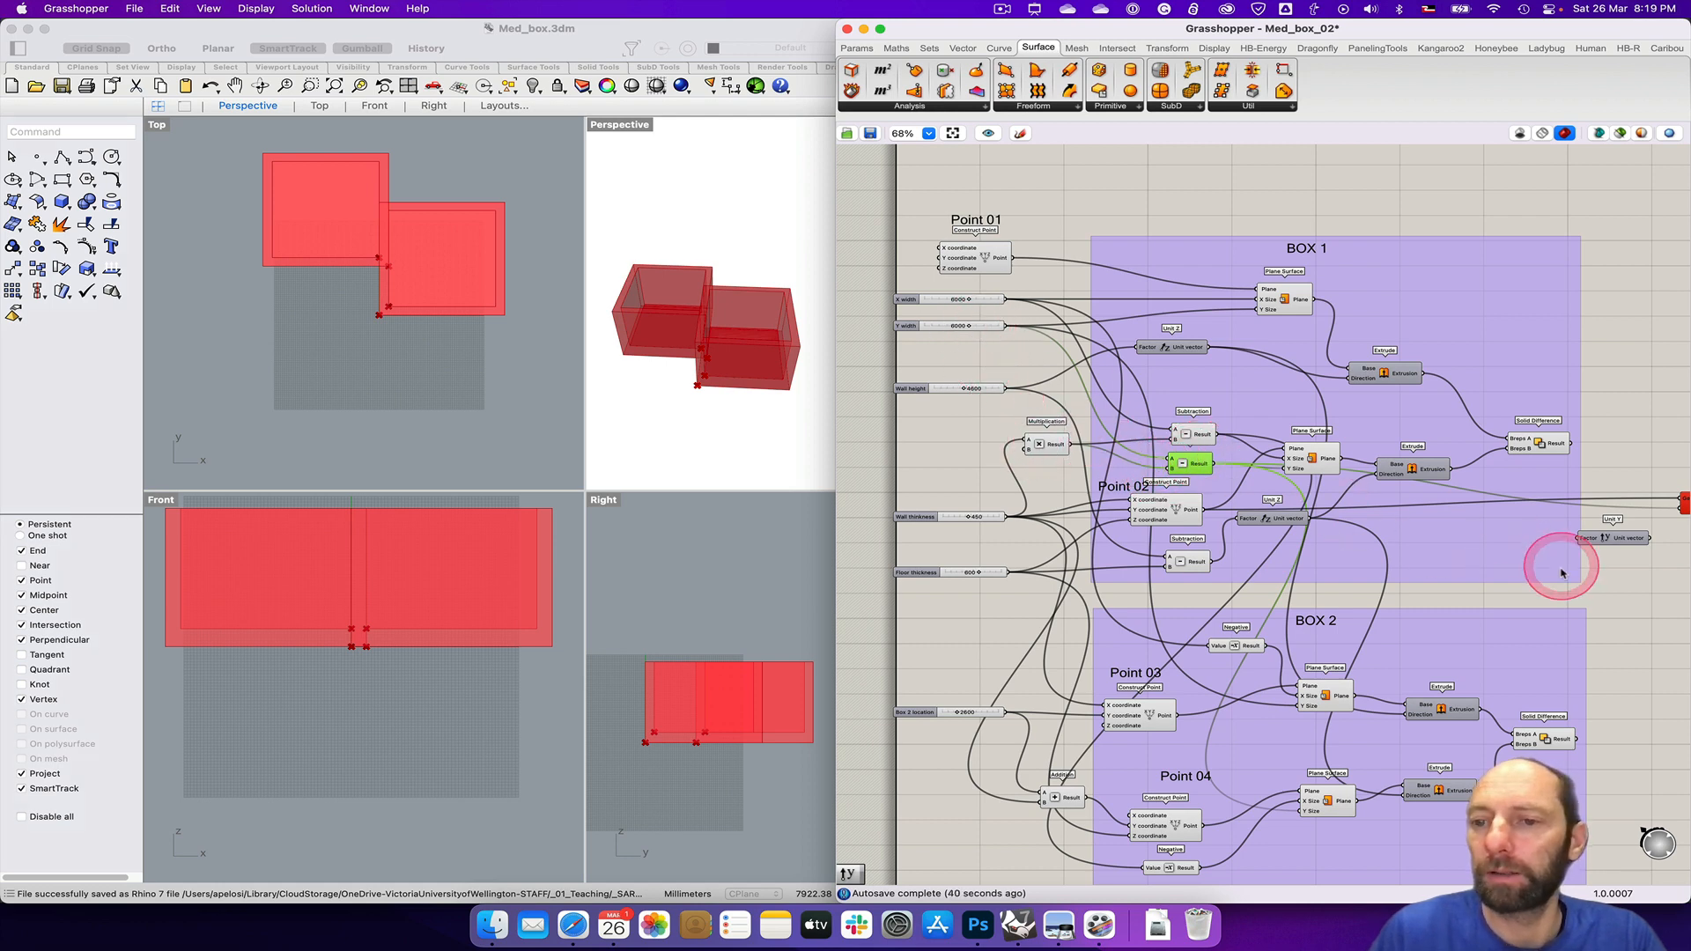
right_click_drag(1595, 581, 1459, 577)
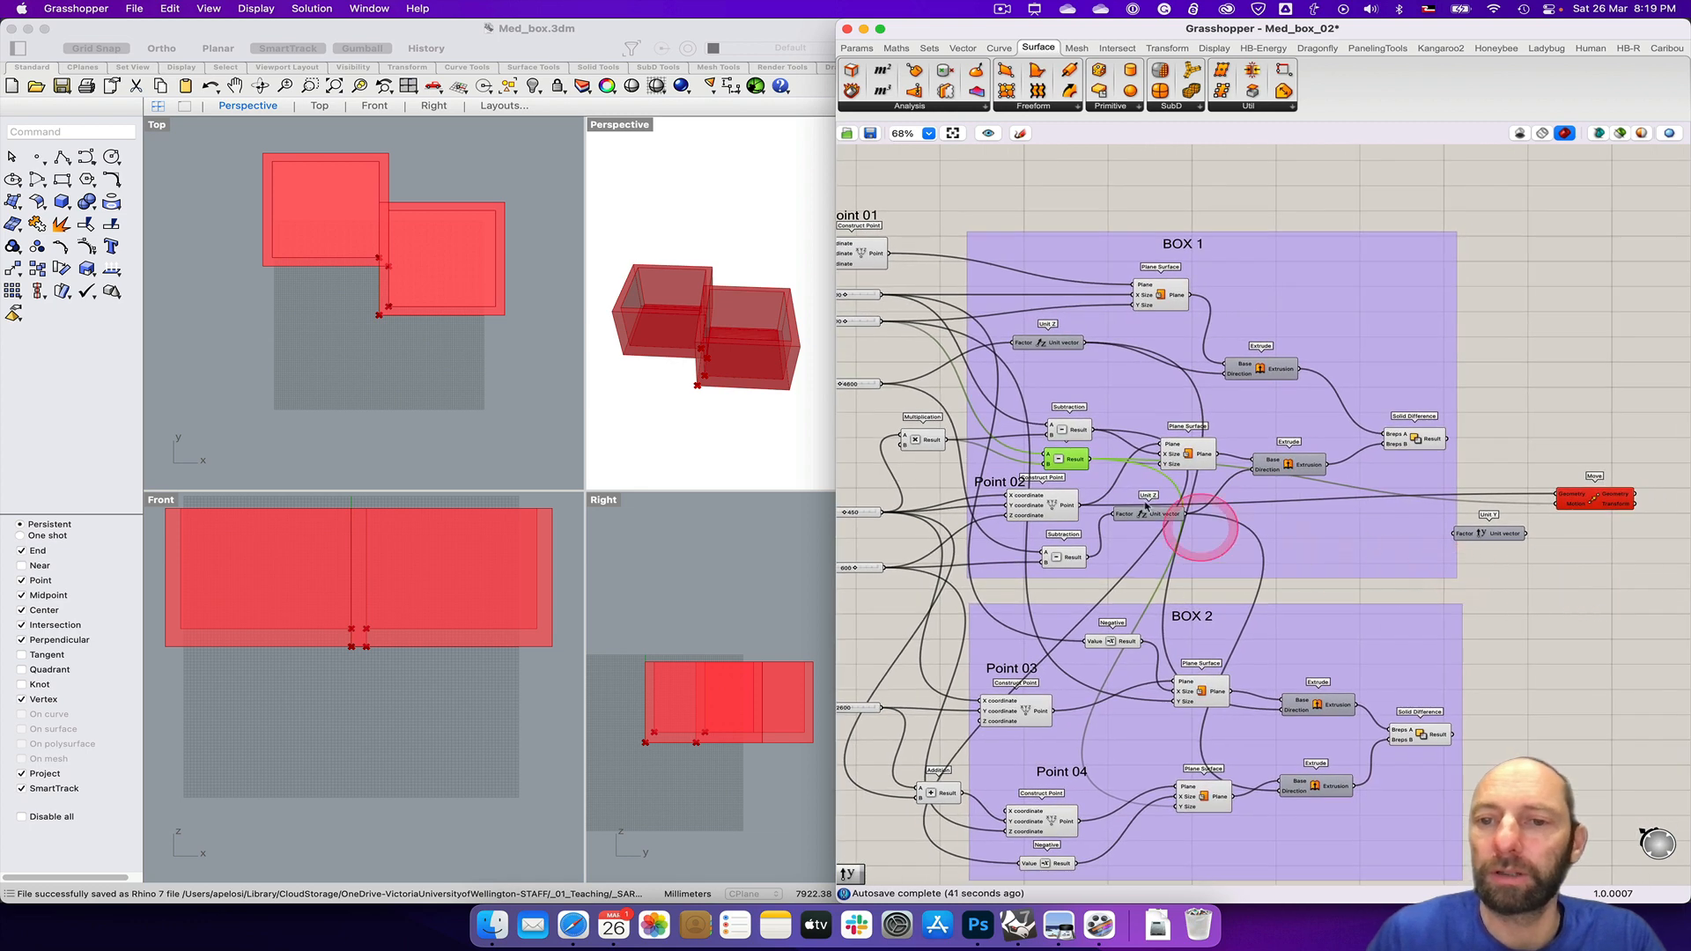
left_click_drag(1090, 459, 1485, 509)
Step: Maximize Rhino's Top viewport to inspect the moved point at Box 1's inner corner
left_click(454, 271)
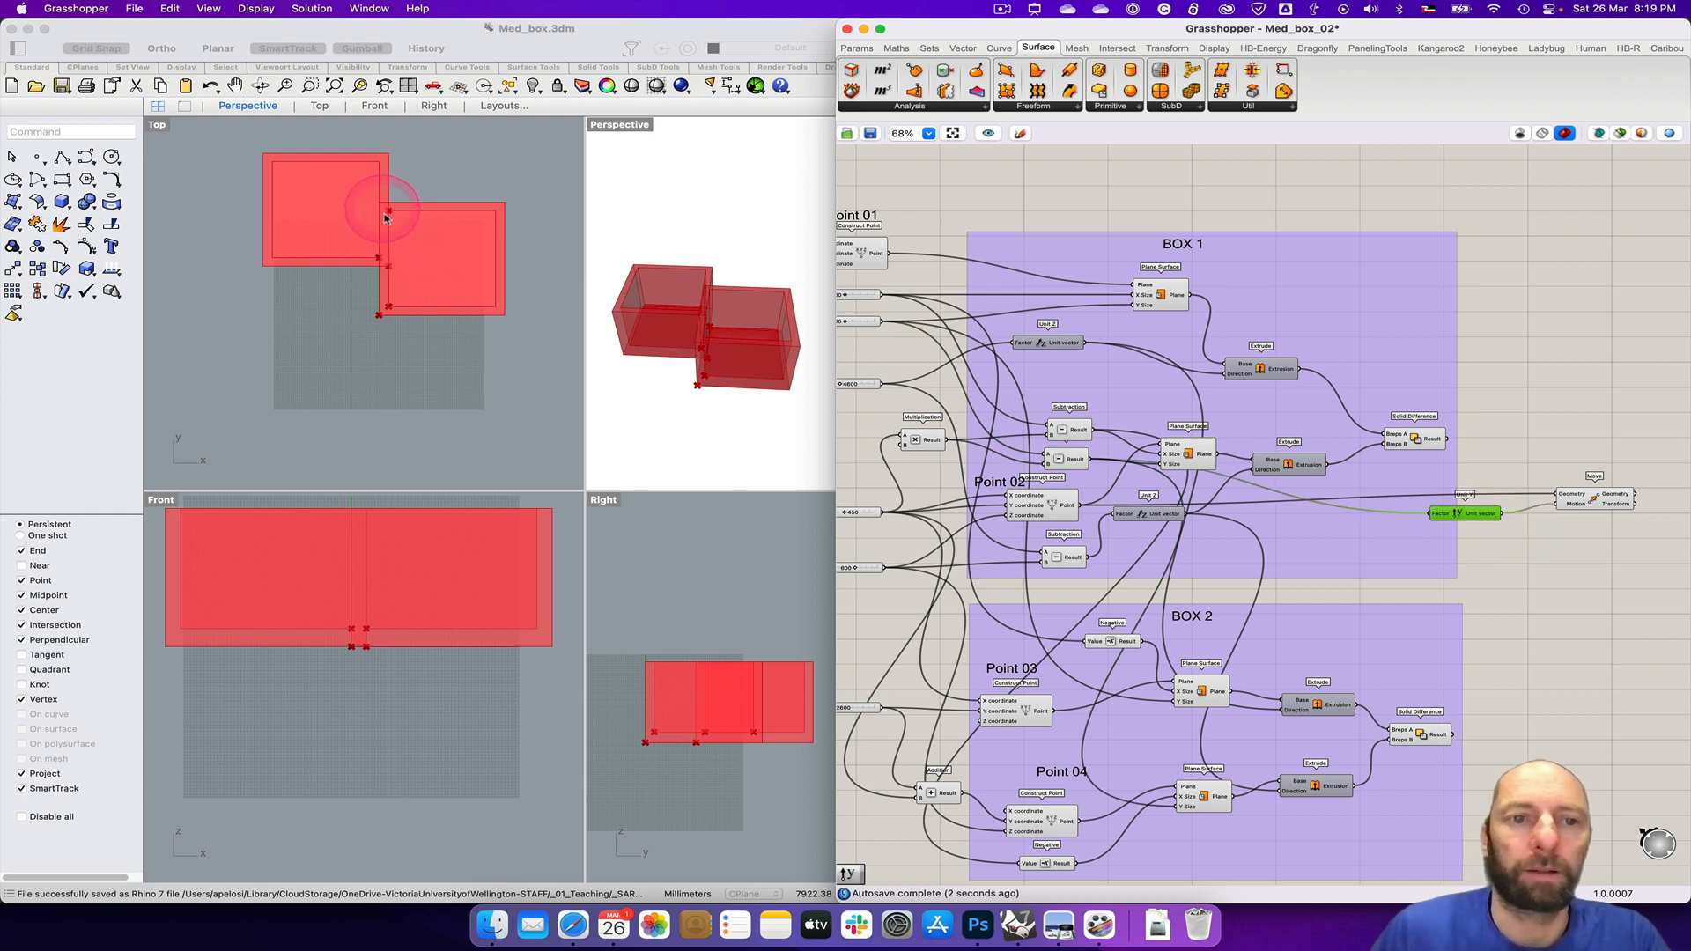
double_click(156, 125)
left_click(547, 344)
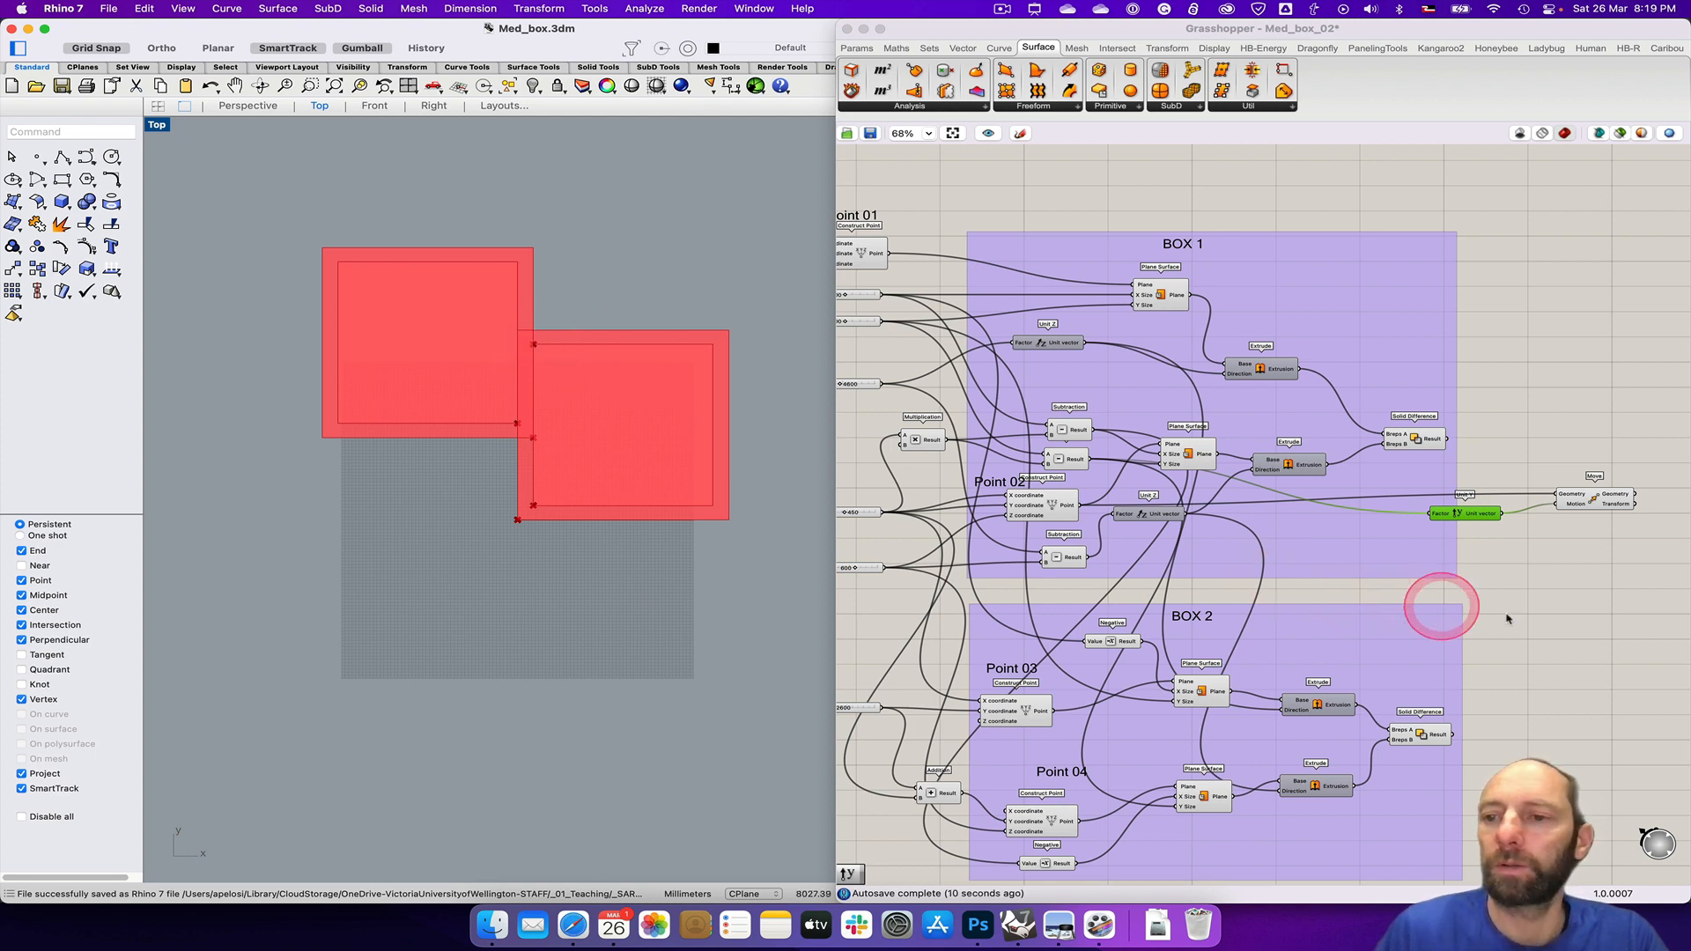
Step: Add a Plane Surface component beside Move and connect the moved geometry to its Plane input
right_click_drag(1603, 616, 1322, 604)
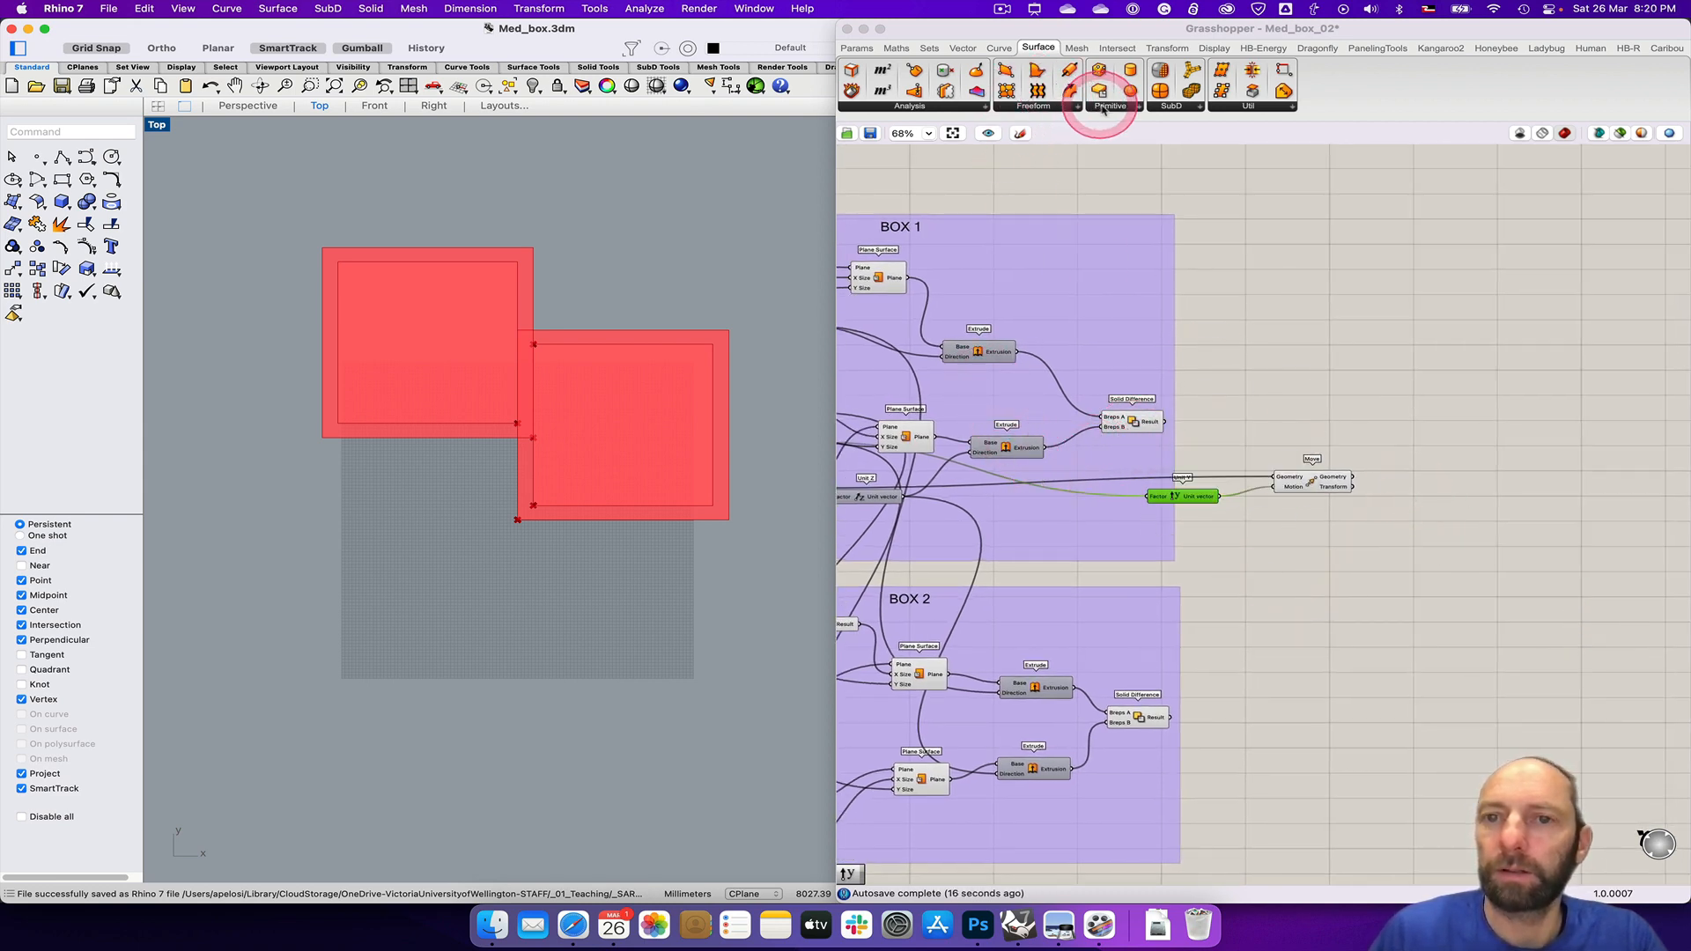
left_click(1102, 99)
left_click(1120, 106)
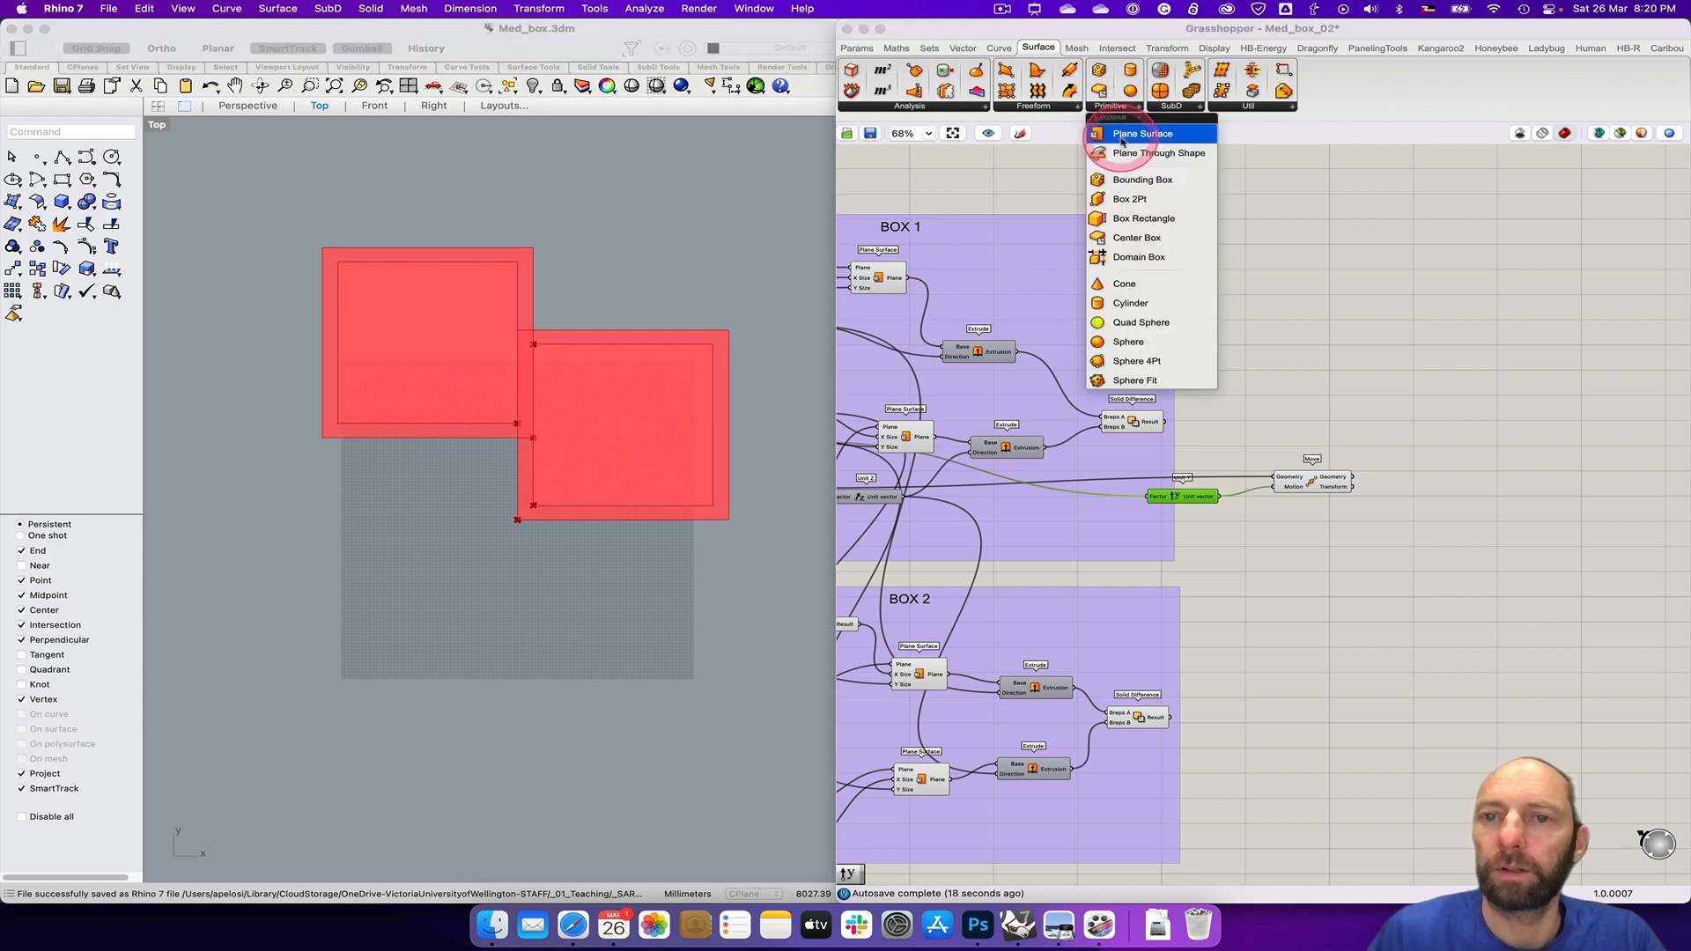
left_click(1136, 133)
left_click(1437, 509)
mouse_move(1435, 513)
left_mouse_down()
mouse_move(1436, 496)
mouse_move(1396, 486)
mouse_move(1447, 508)
left_mouse_up()
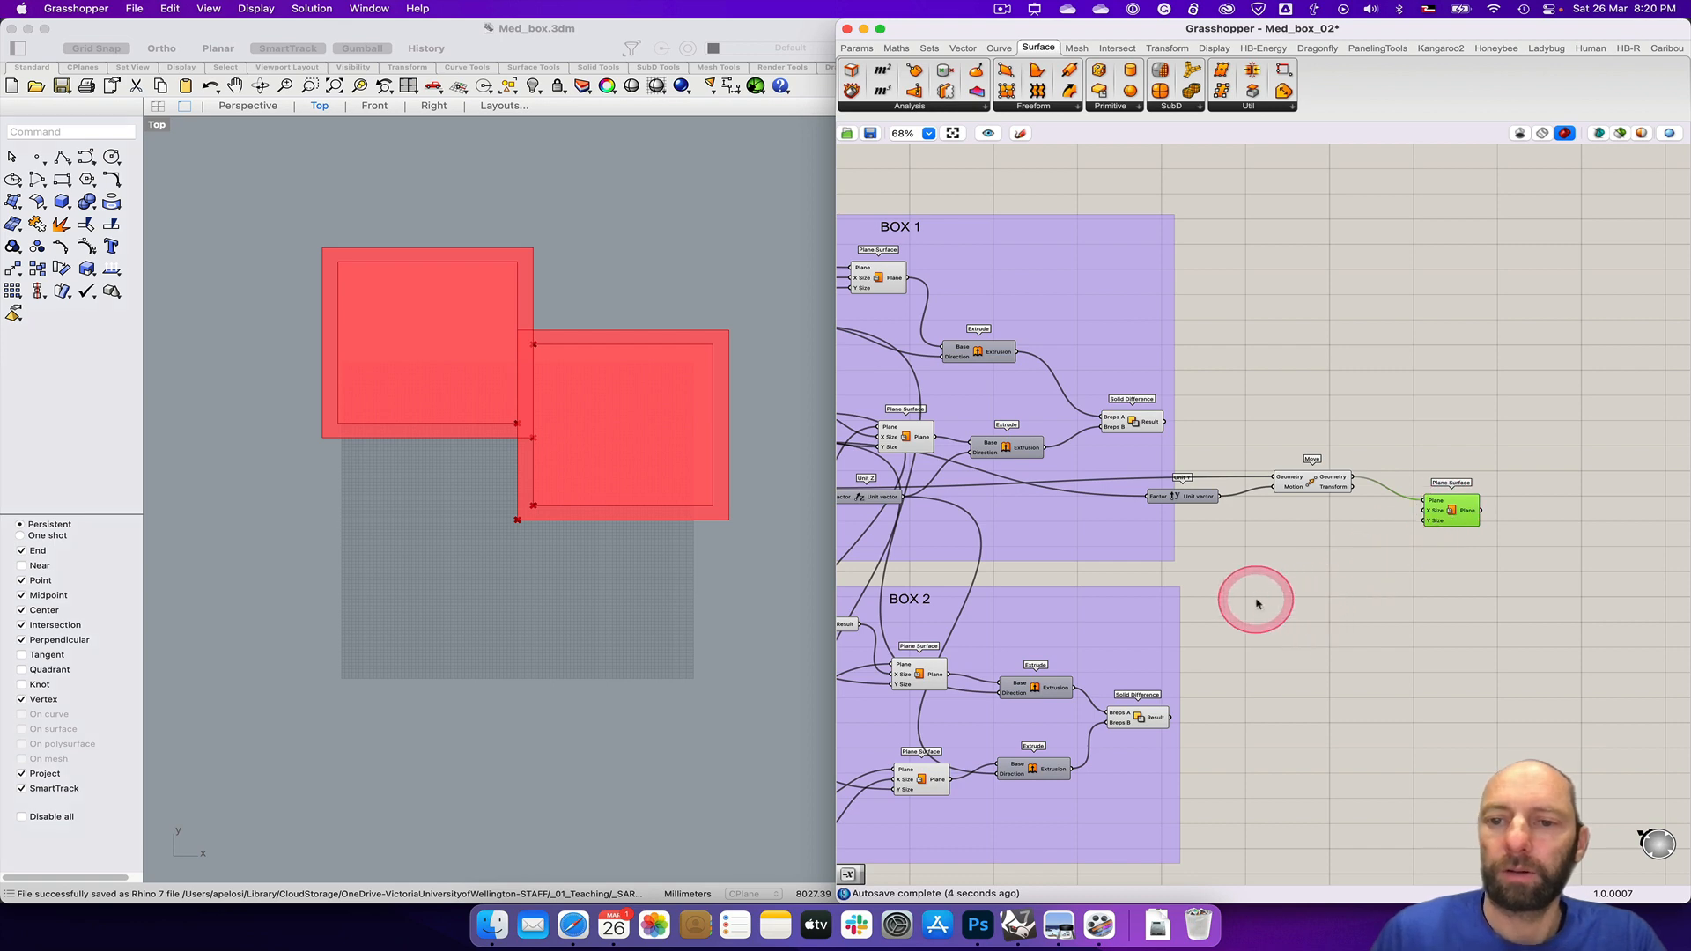
Step: Switch to Photoshop and measure the width of the door opening above point 05 with the Ruler tool
right_click_drag(1257, 603, 1436, 528)
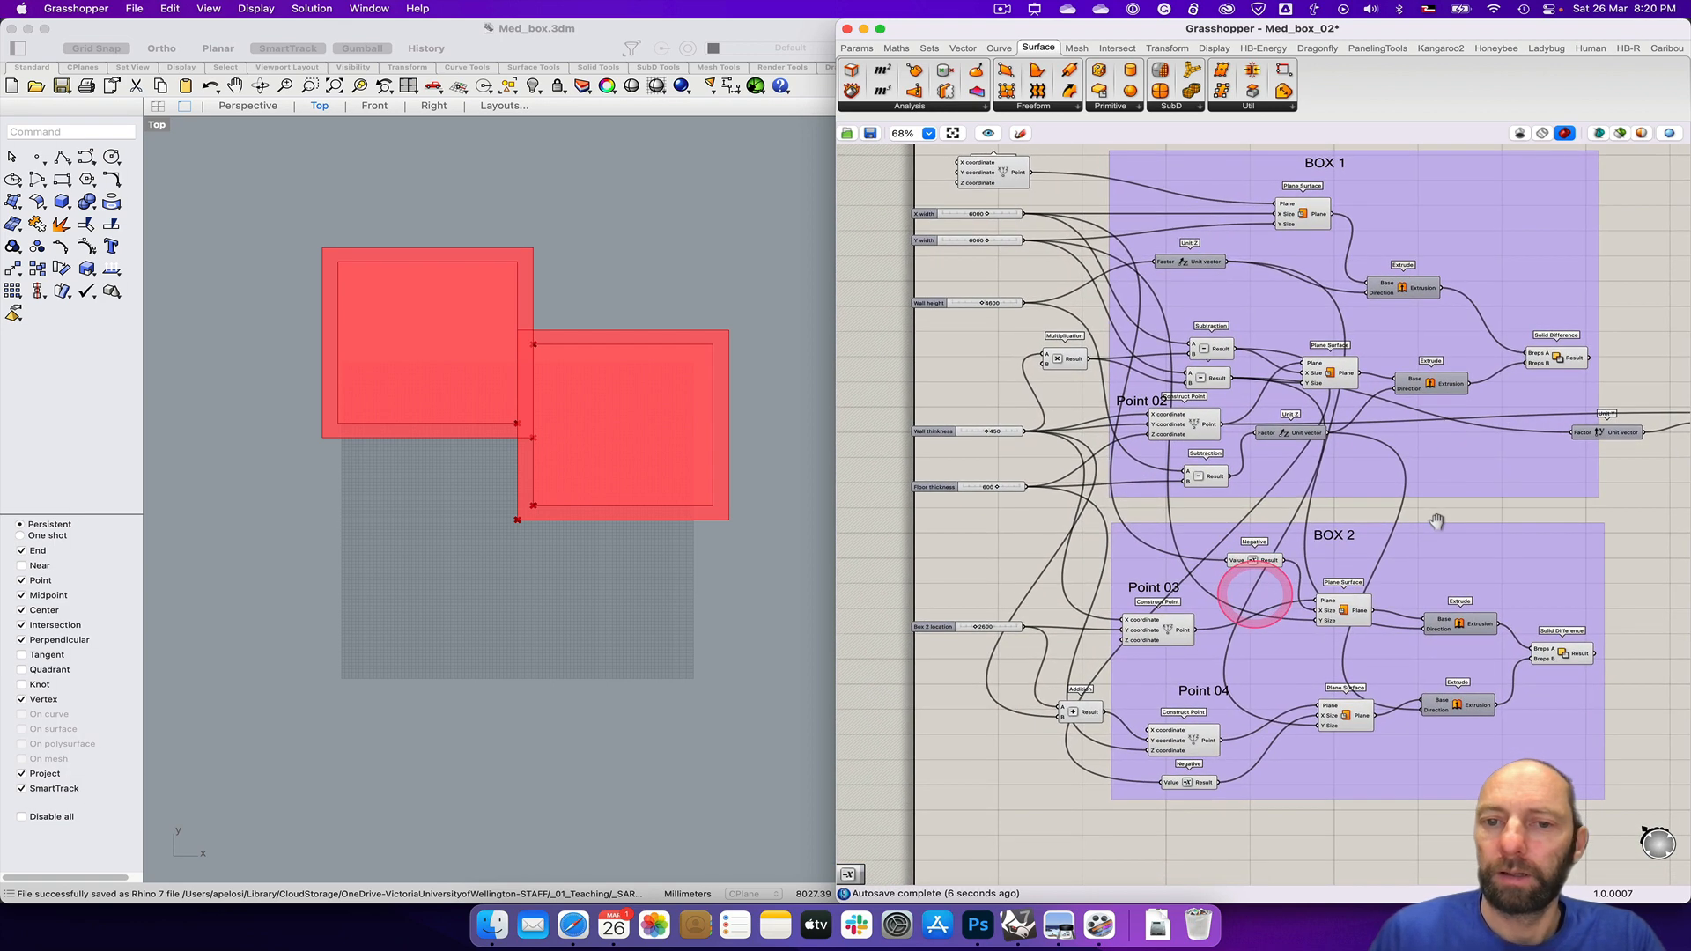
left_click(978, 925)
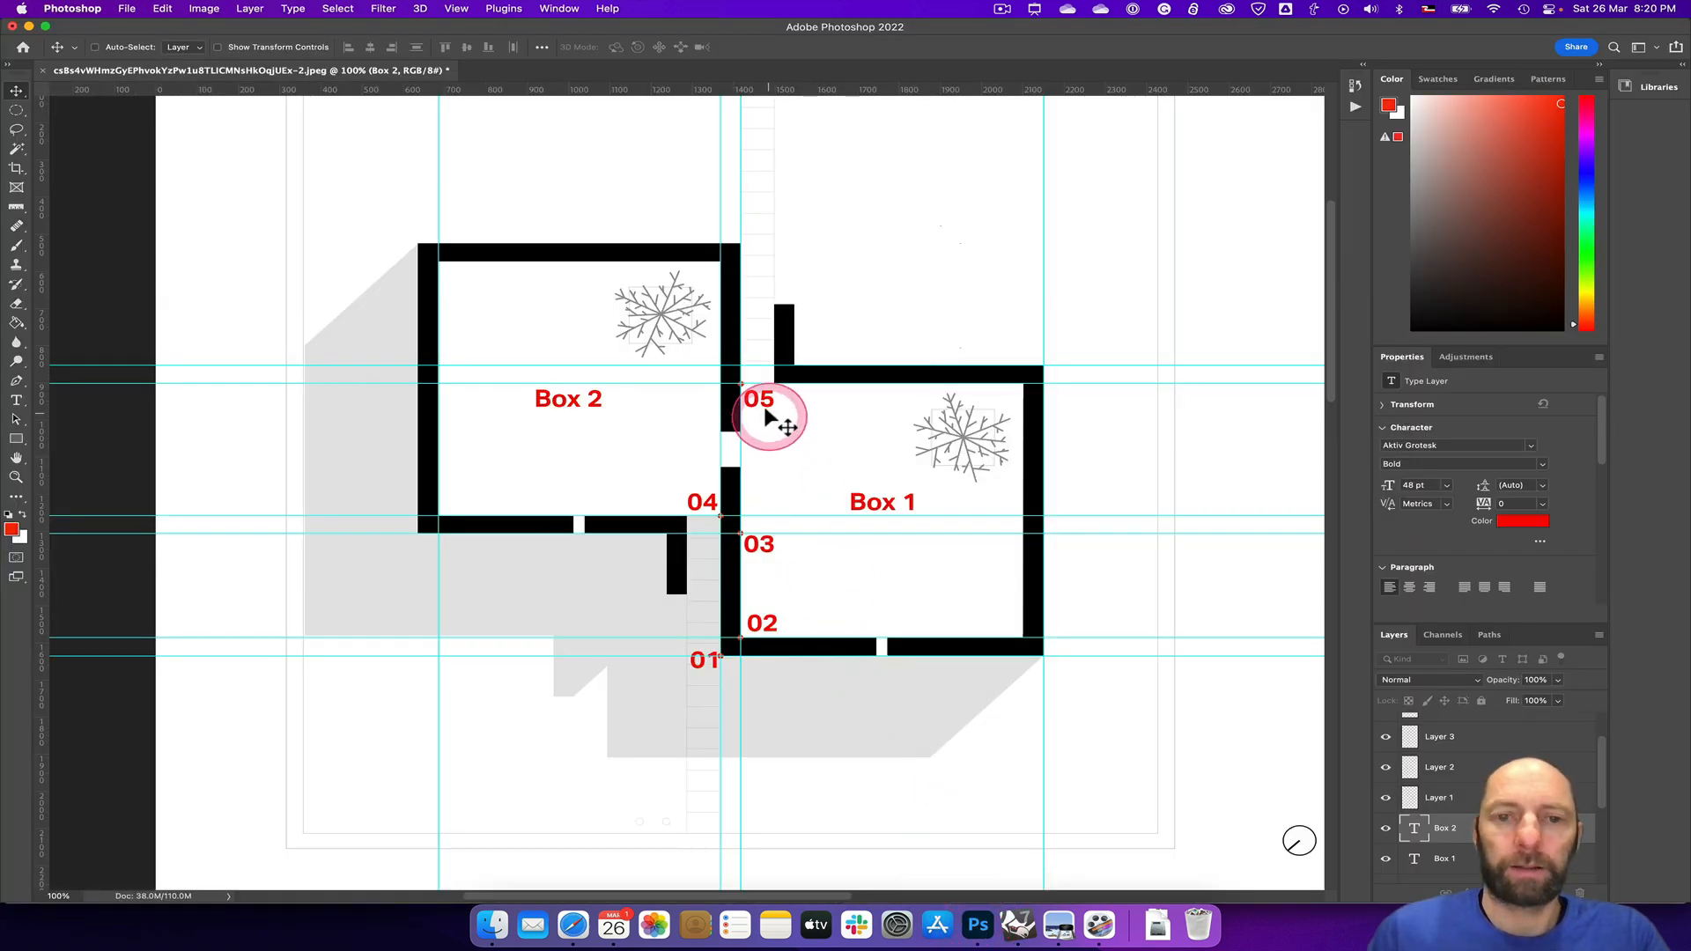
left_click(16, 209)
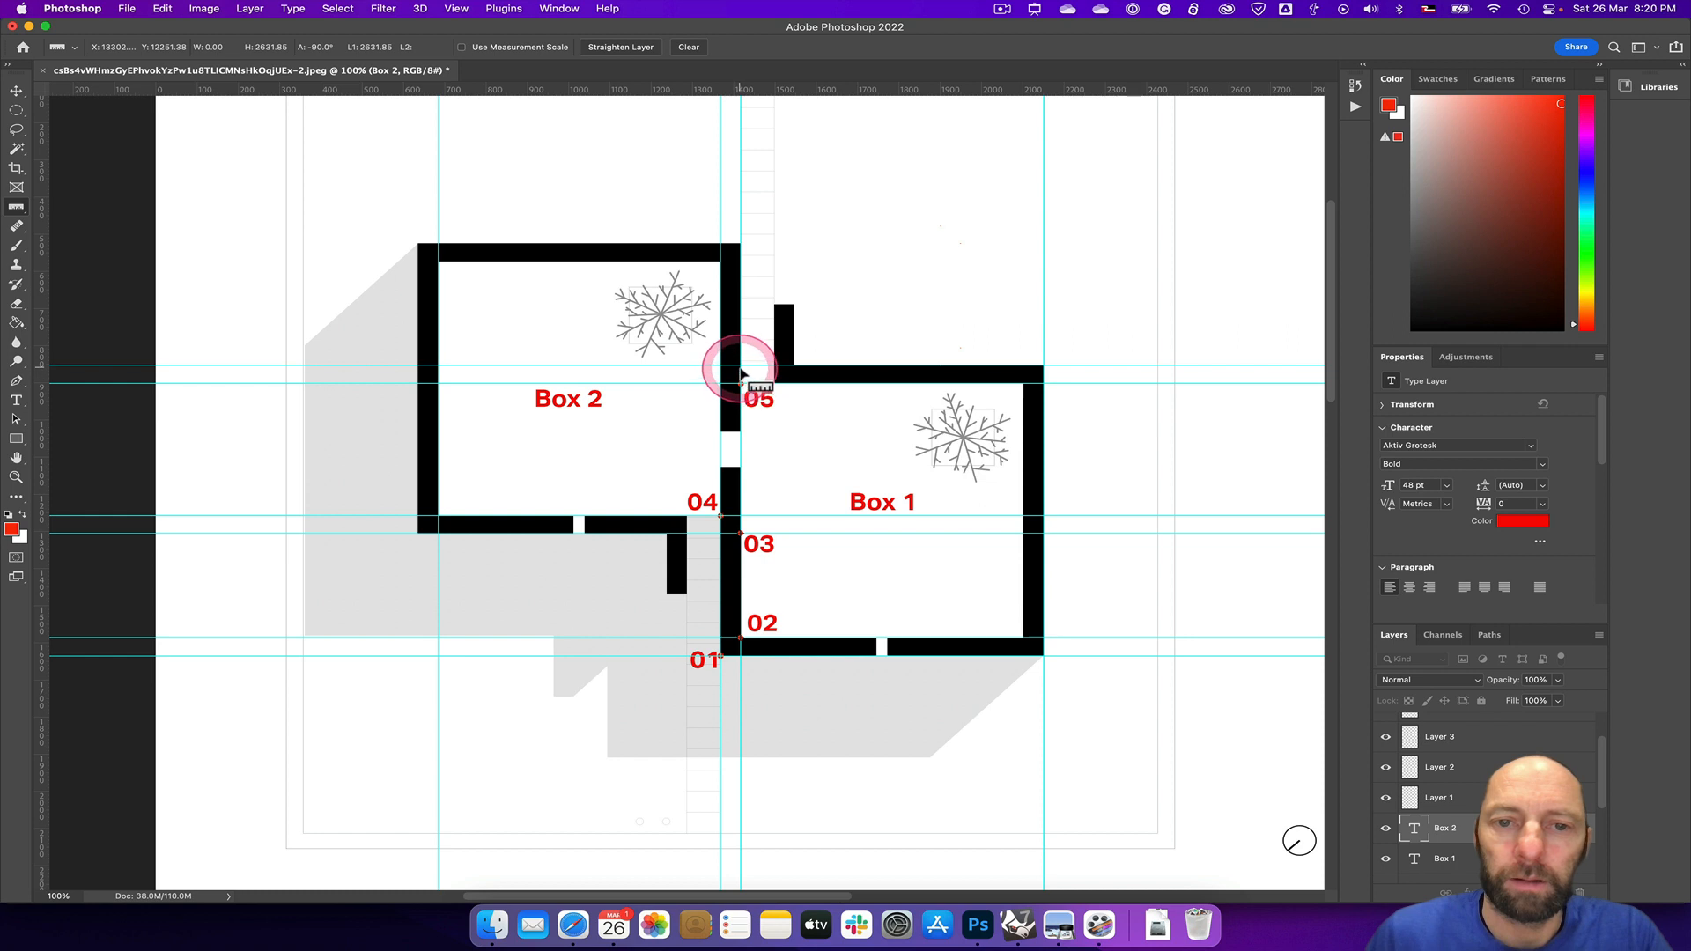
left_click_drag(740, 366, 775, 366)
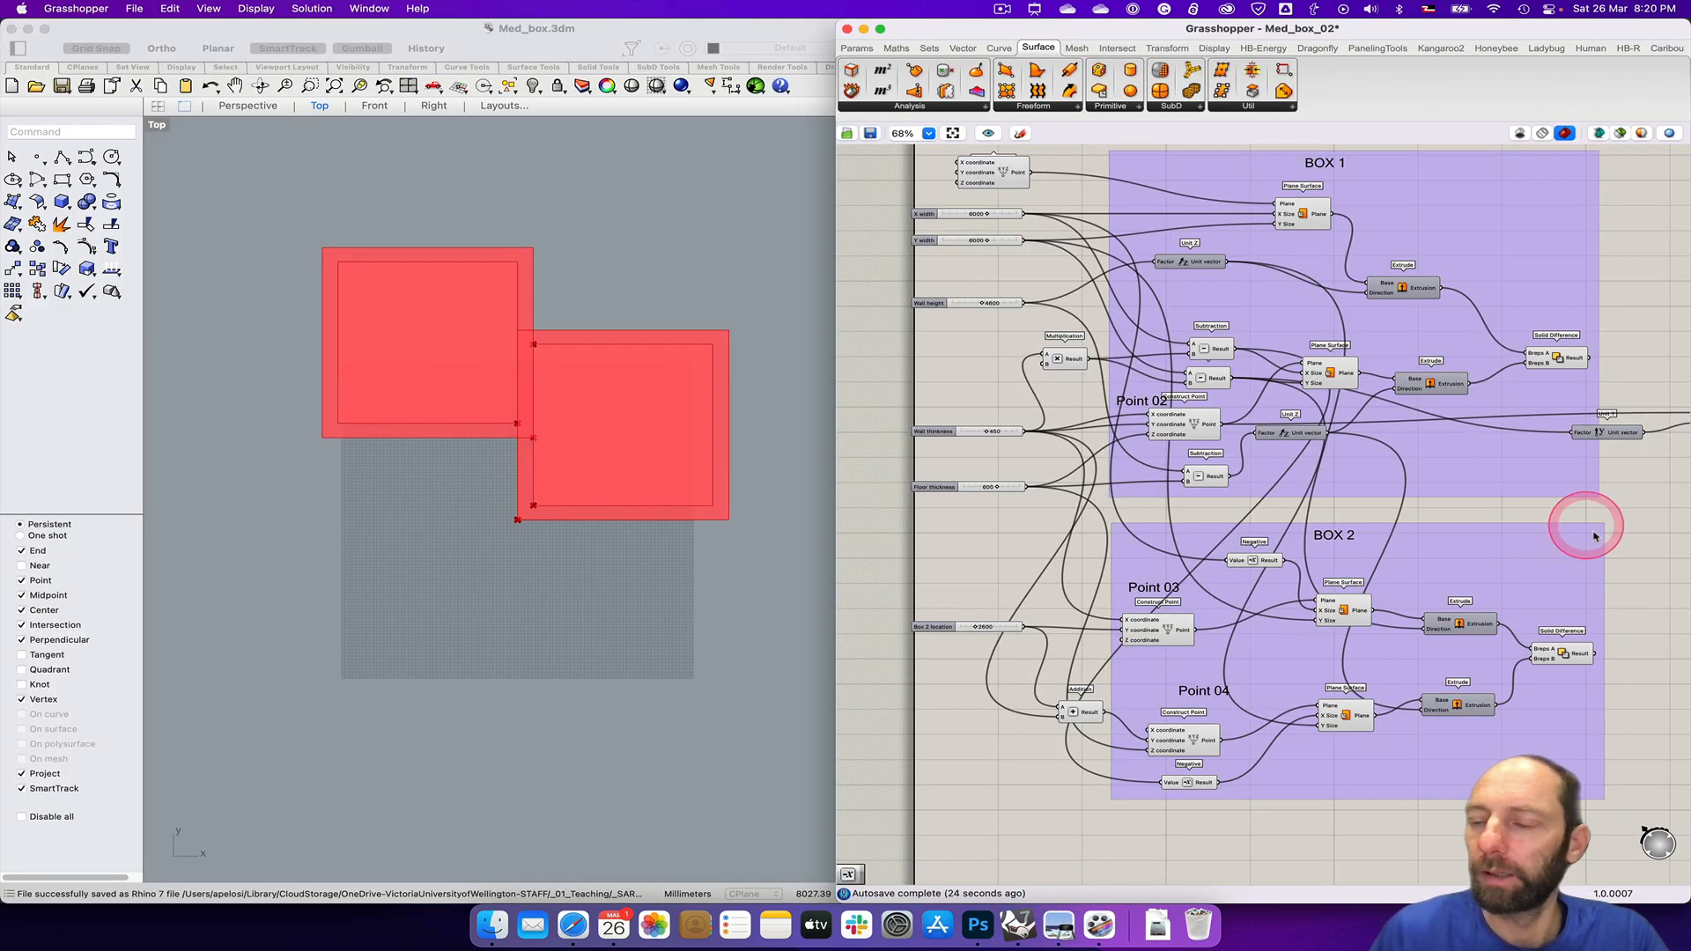
Step: Add a number slider set to 750 below the Floor thickness slider in Grasshopper
double_click(942, 534)
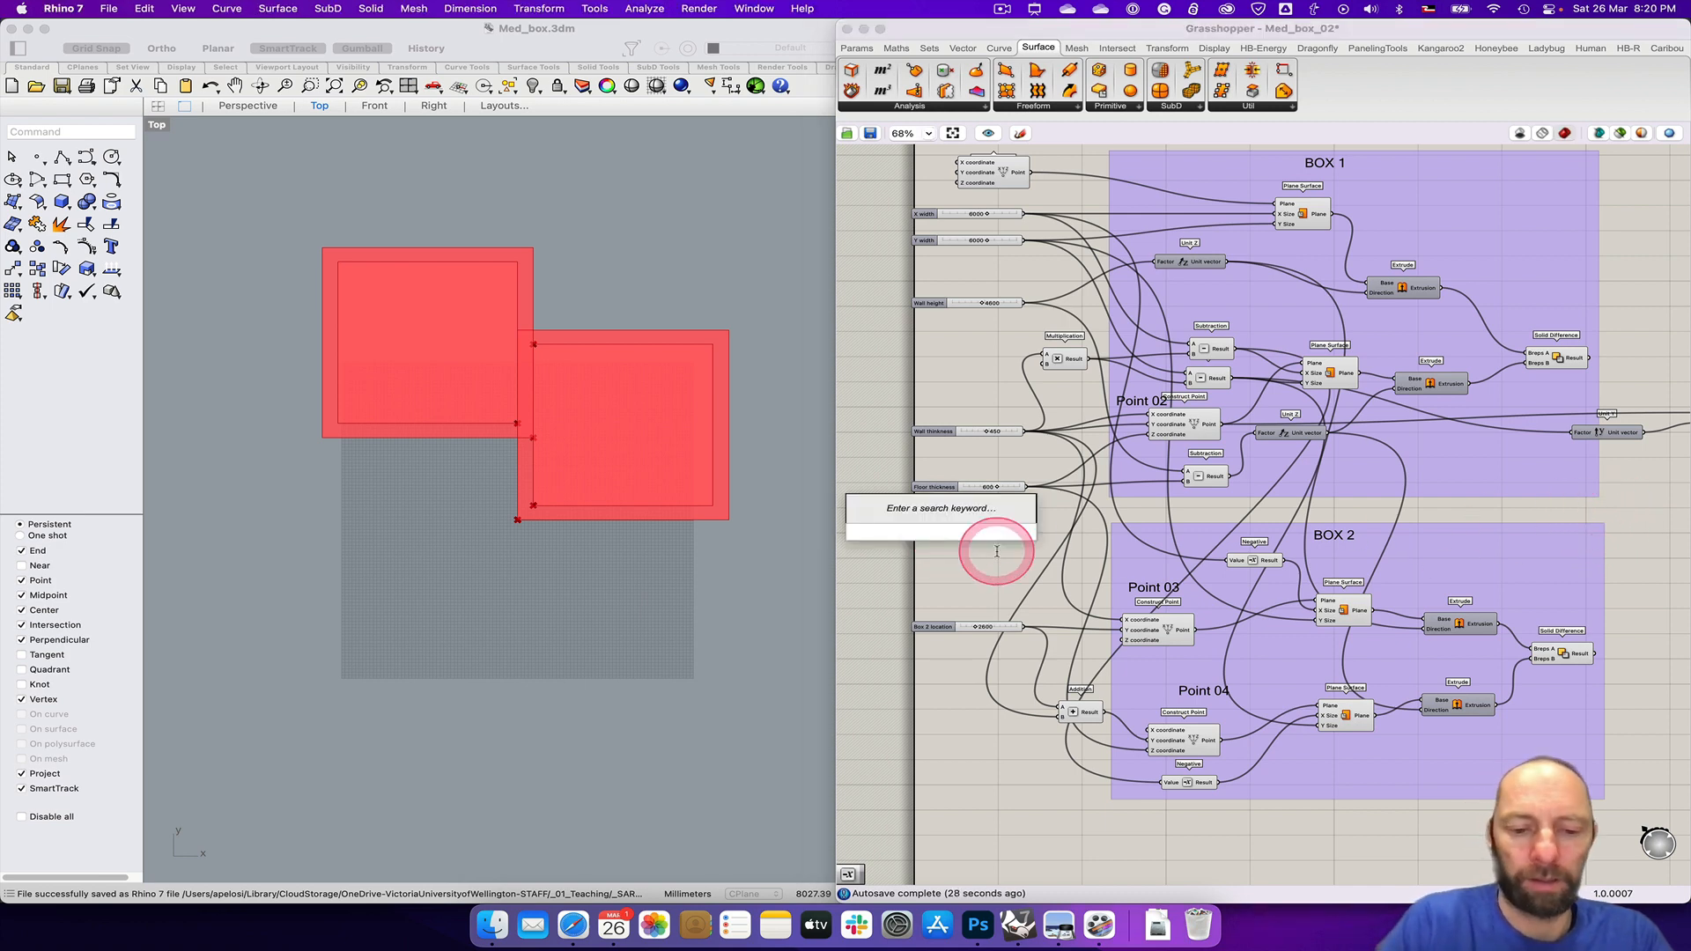
type("doo")
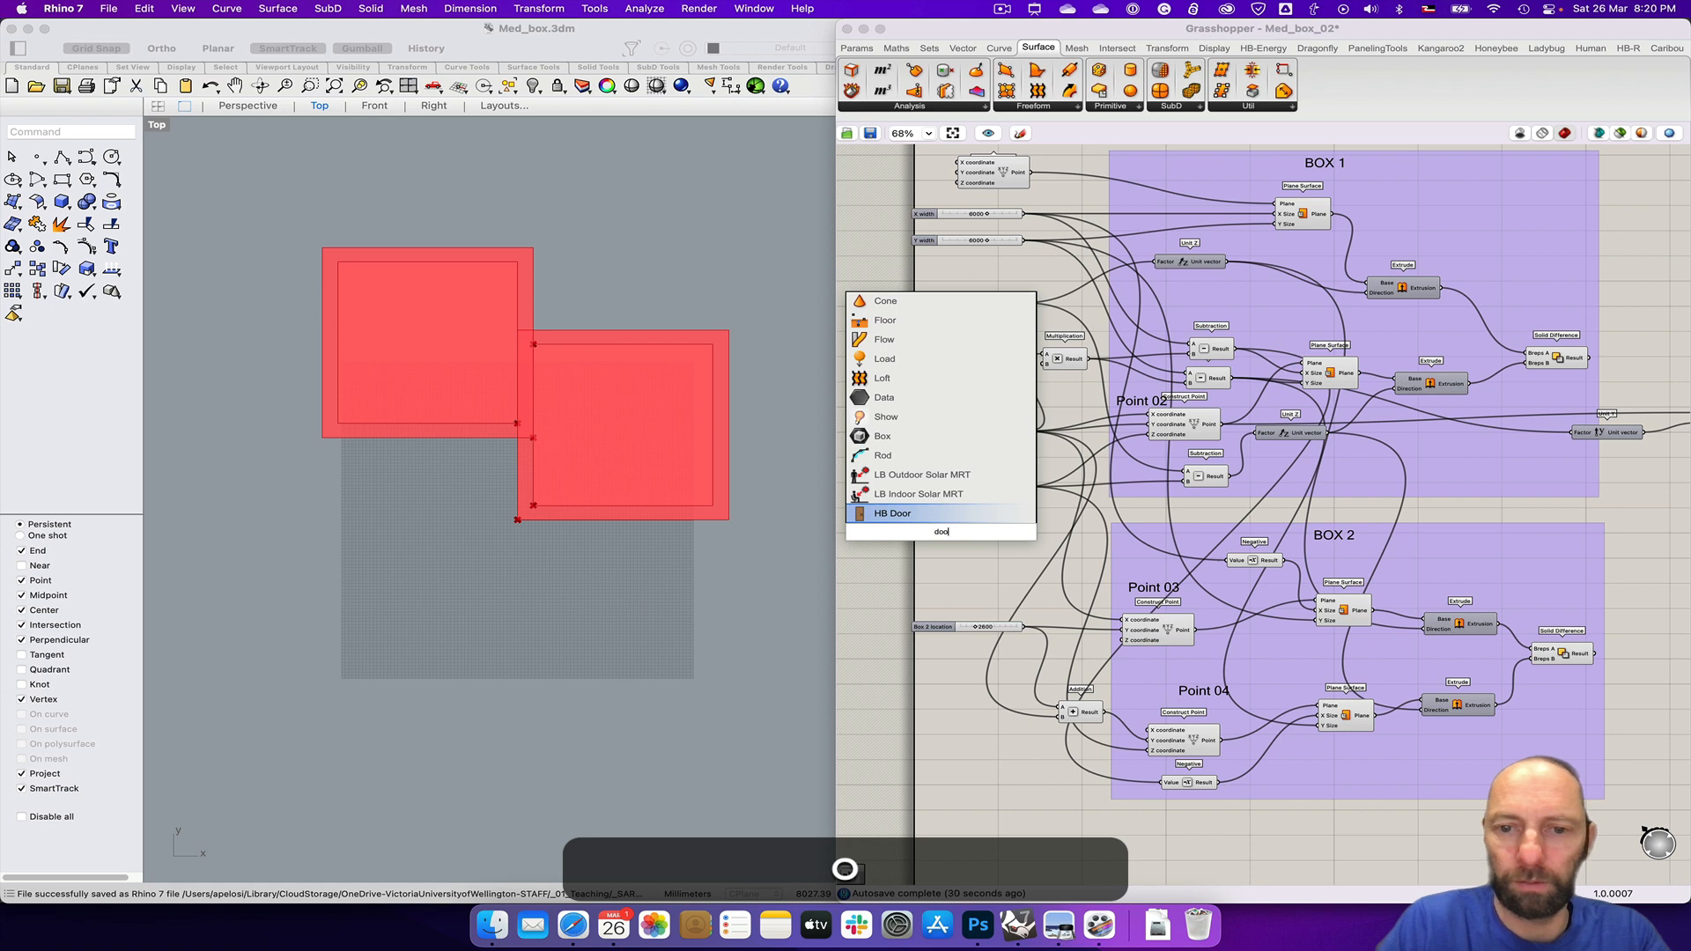
key("BackSpace")
key("BackSpace")
key("BackSpace")
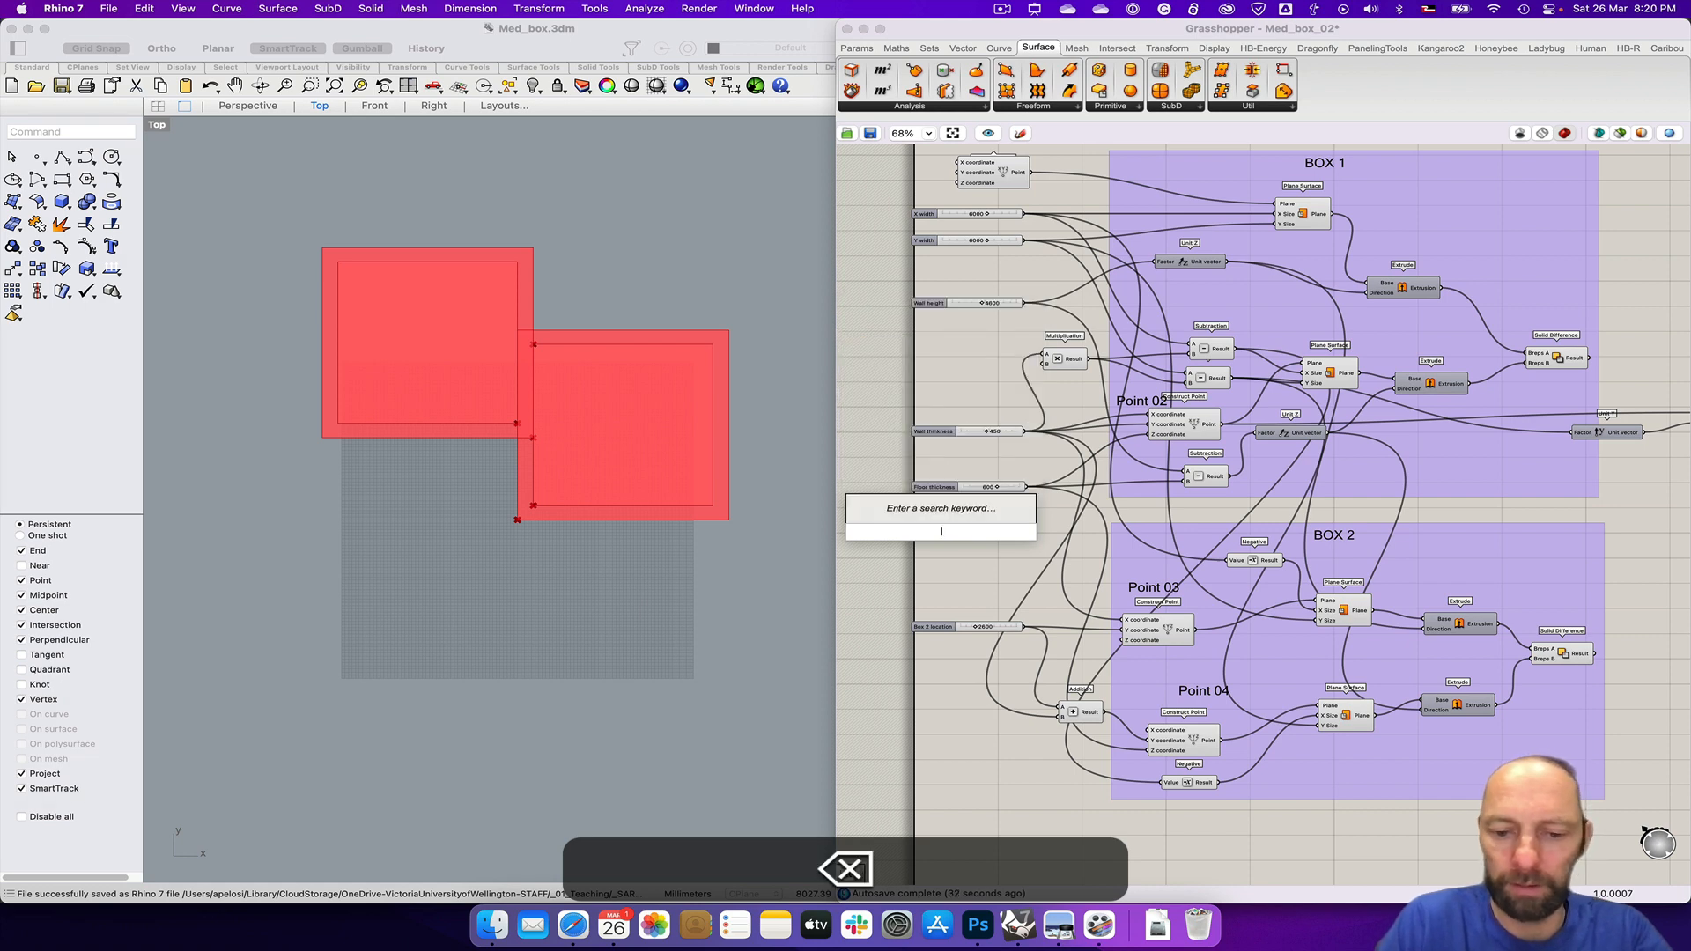
type("750")
key("Return")
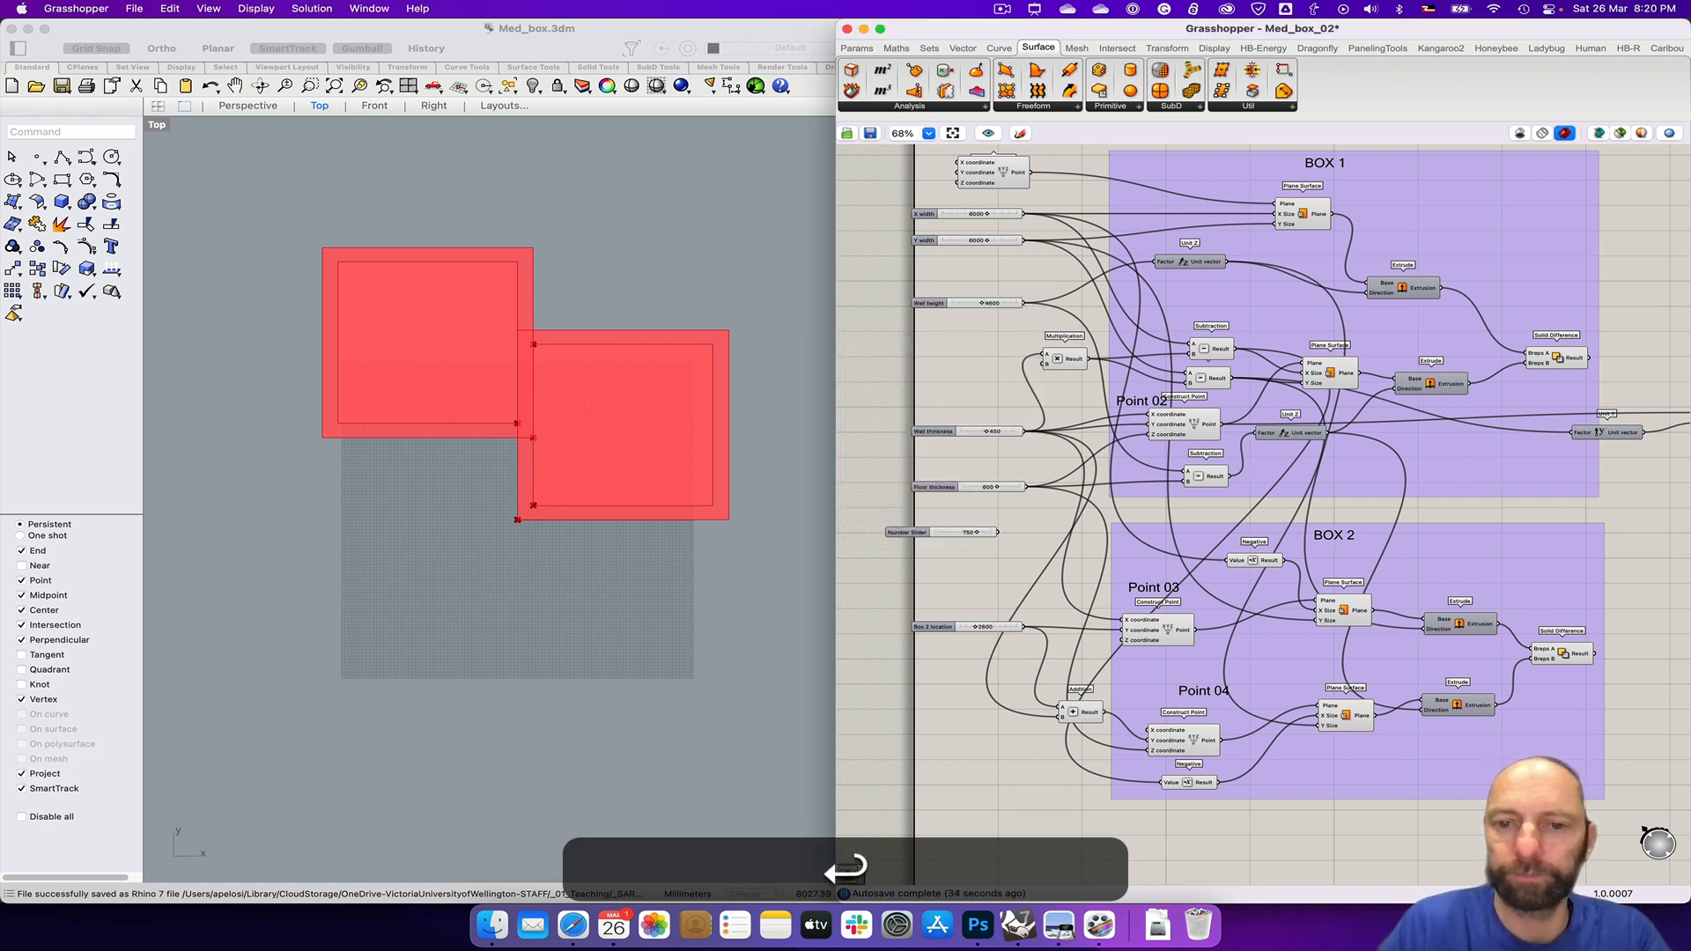
Step: Align the new 750 slider with the other sliders and rename it Door width
left_click_drag(911, 539, 938, 539)
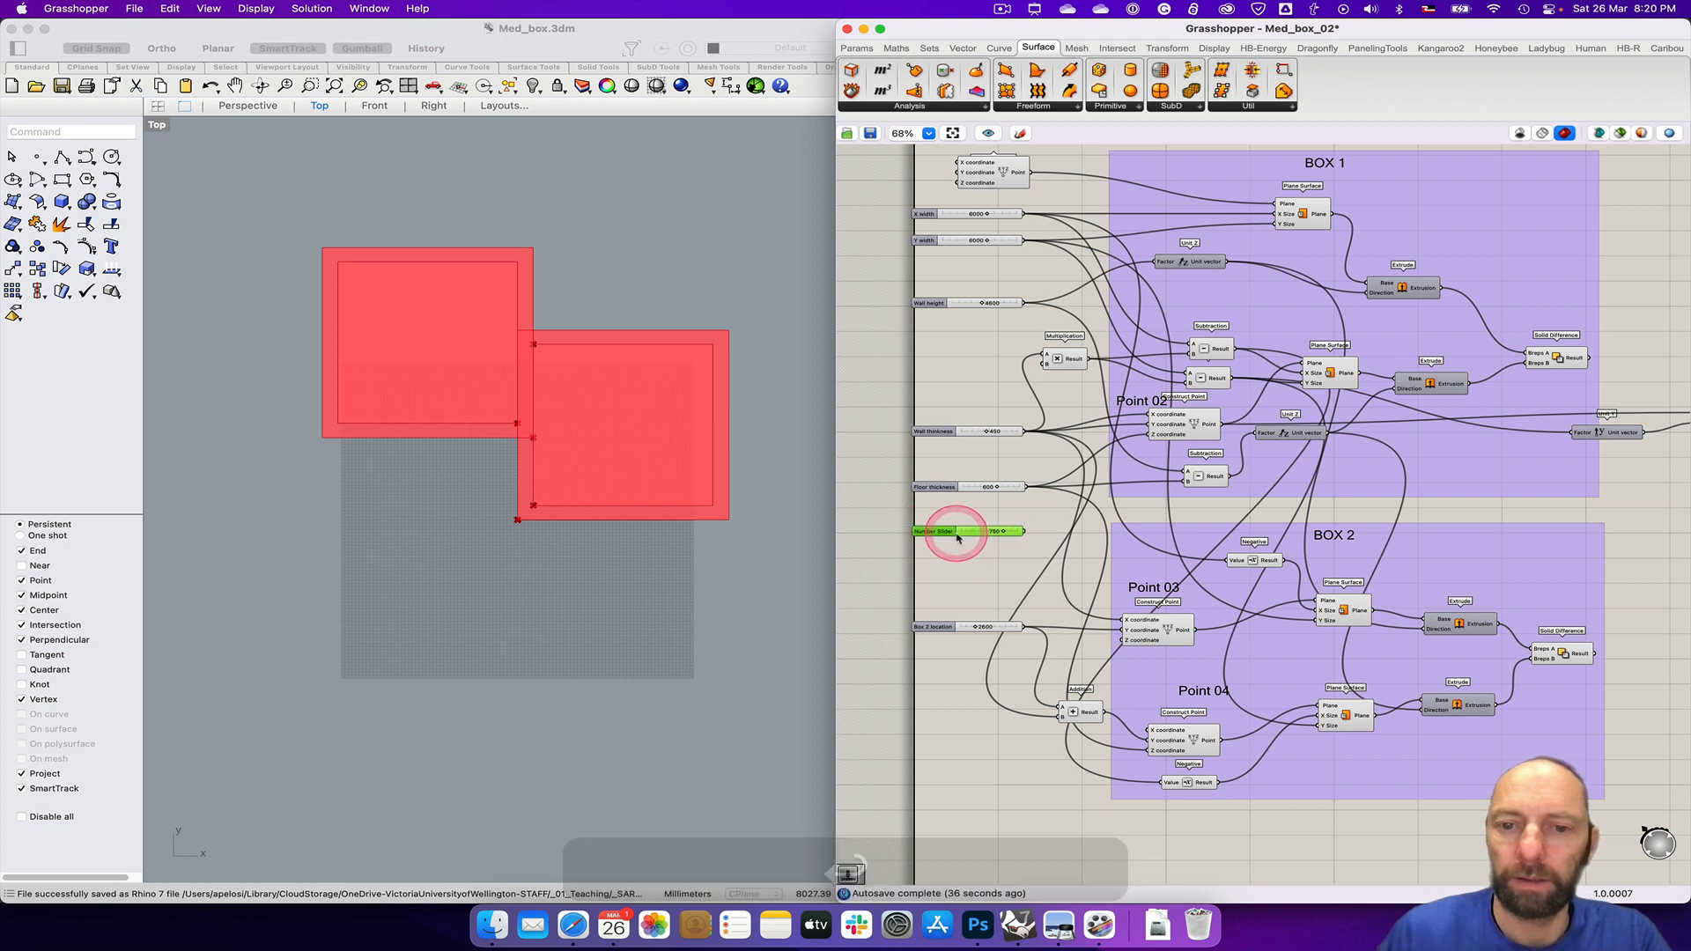
double_click(935, 533)
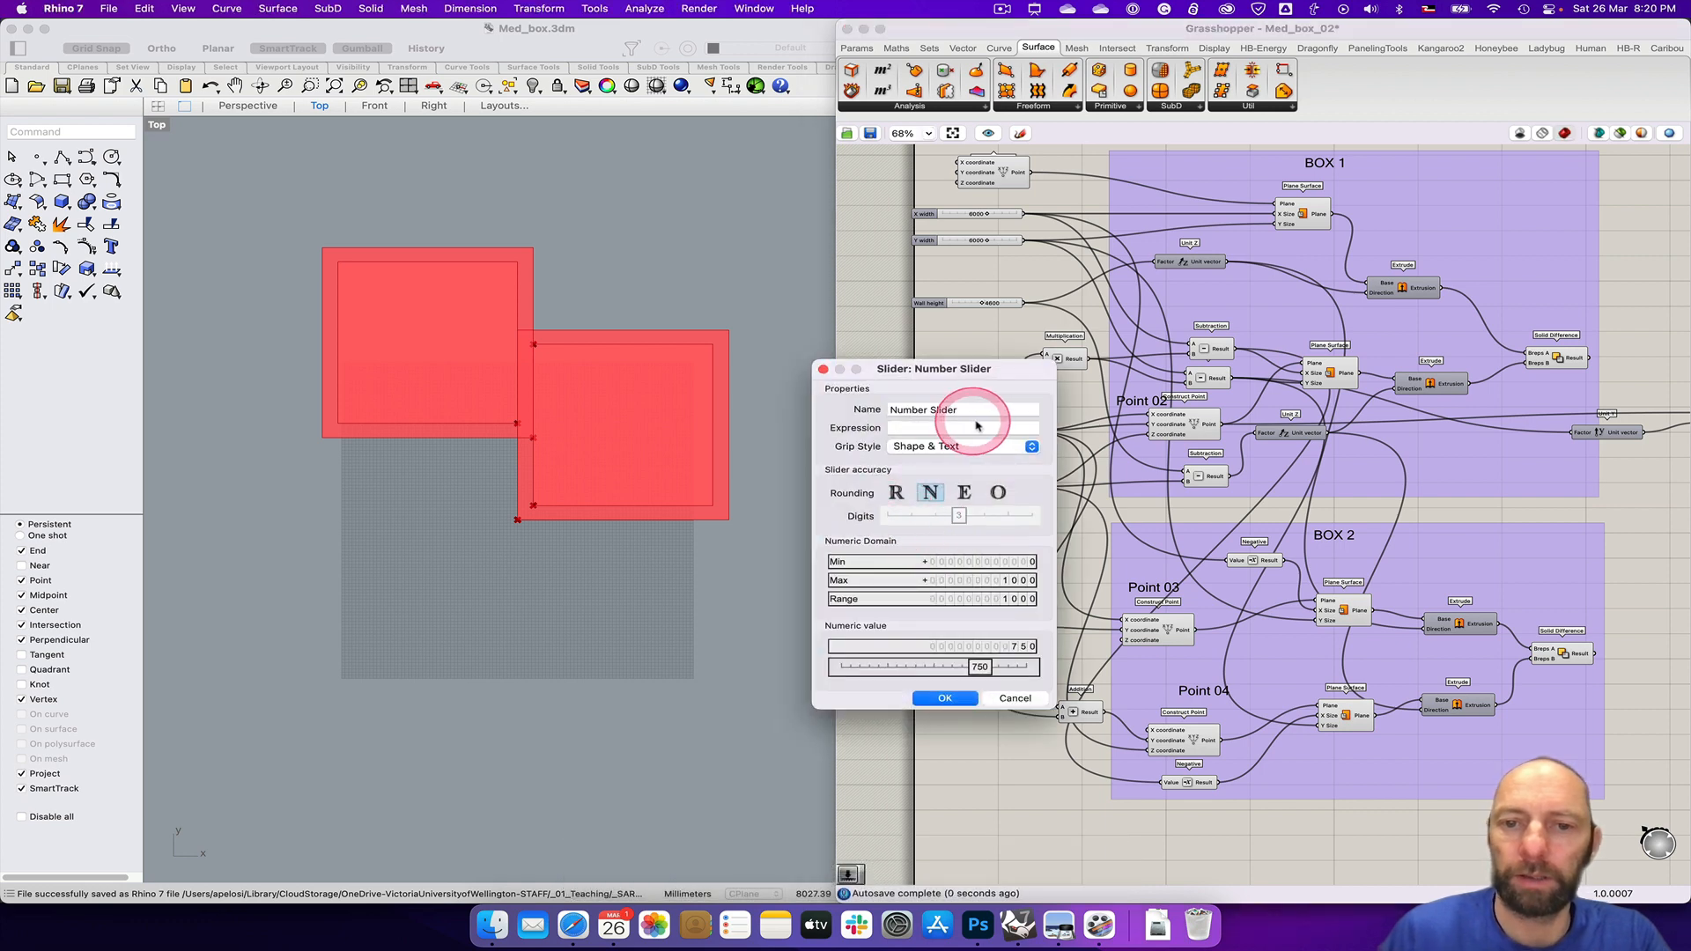
type("Door width")
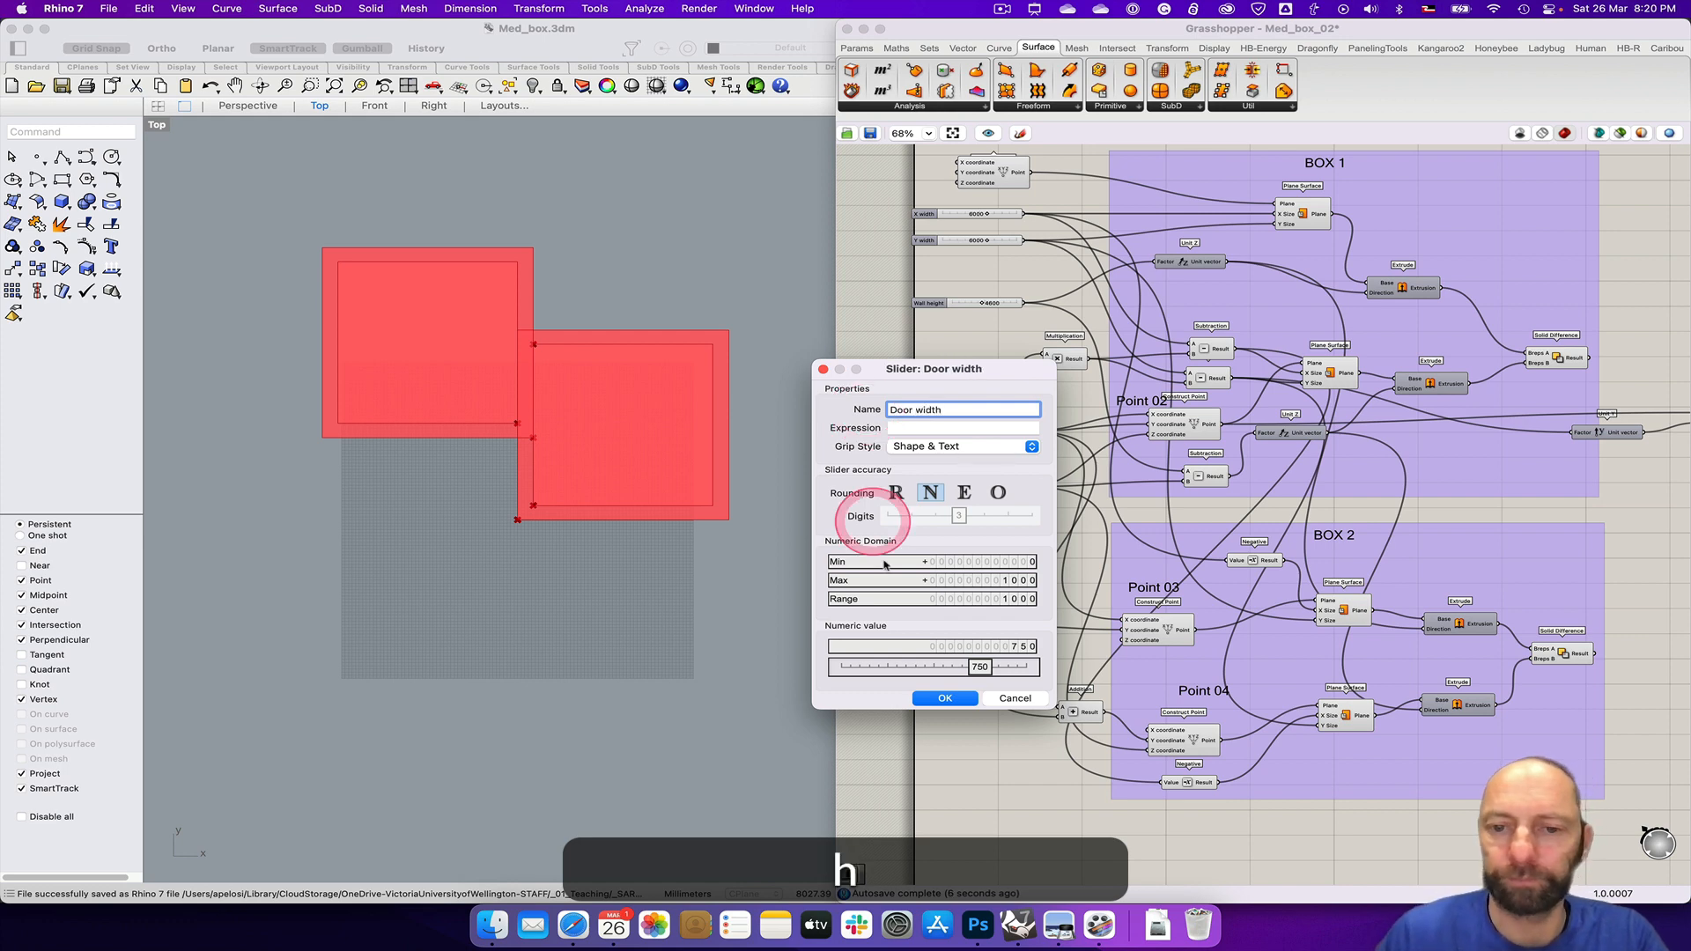
left_click(947, 709)
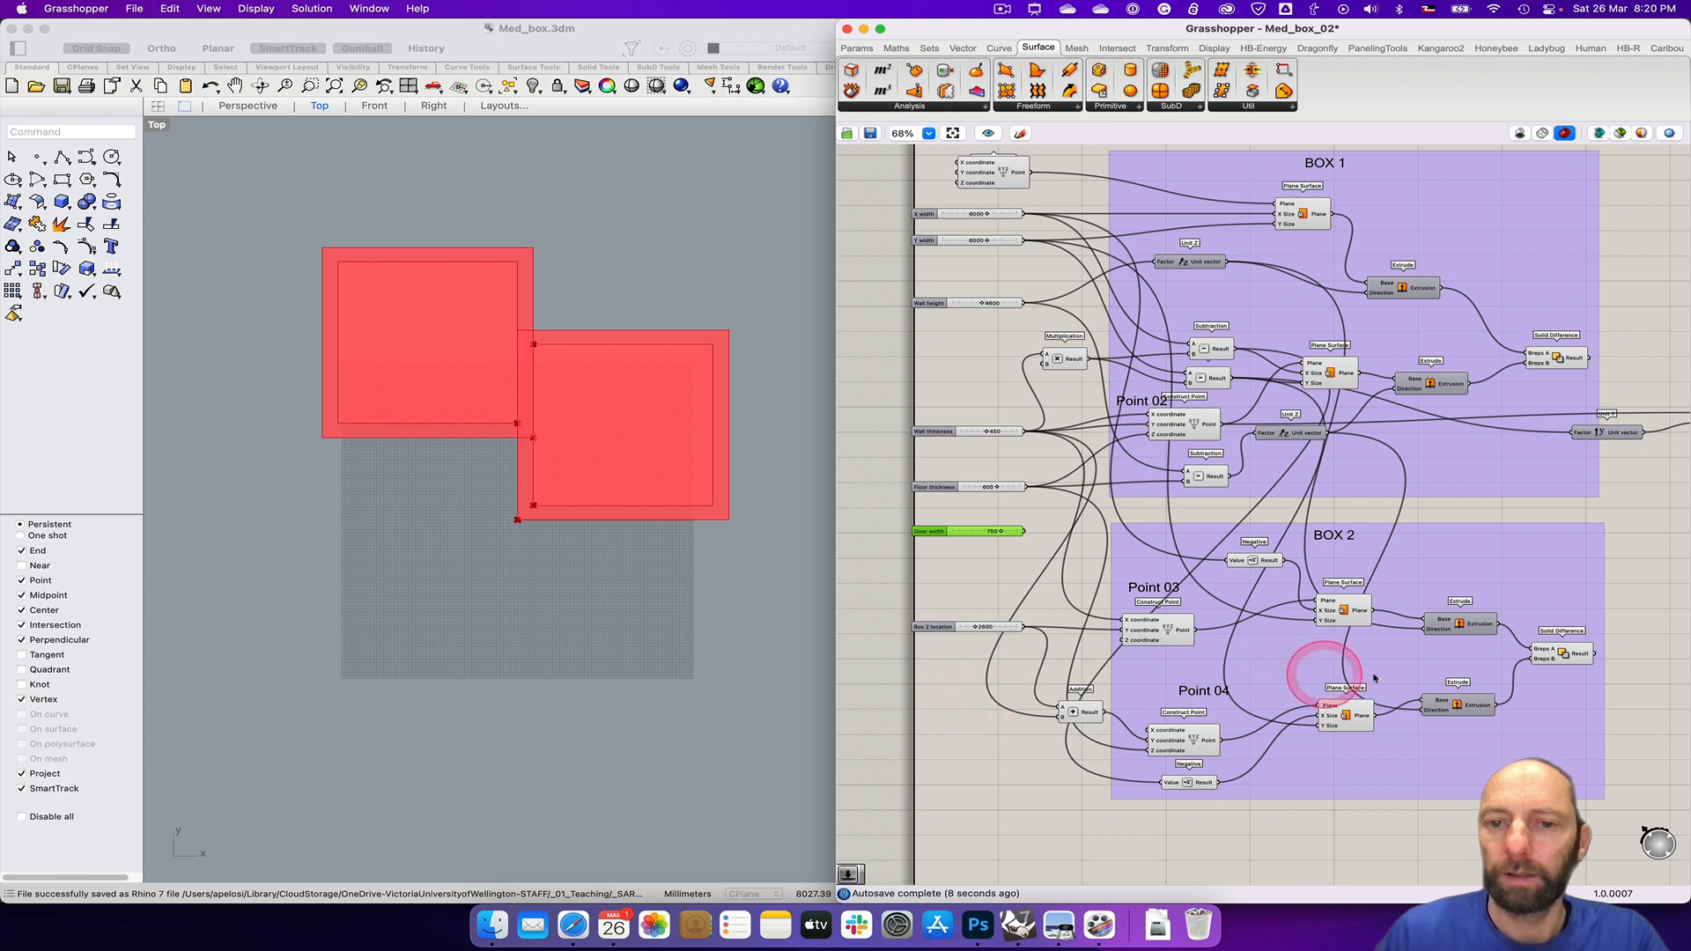
Step: Connect the Door width slider to the new Plane Surface's X Size and the Wall thickness slider to its Y Size
right_click_drag(1625, 591, 1513, 611)
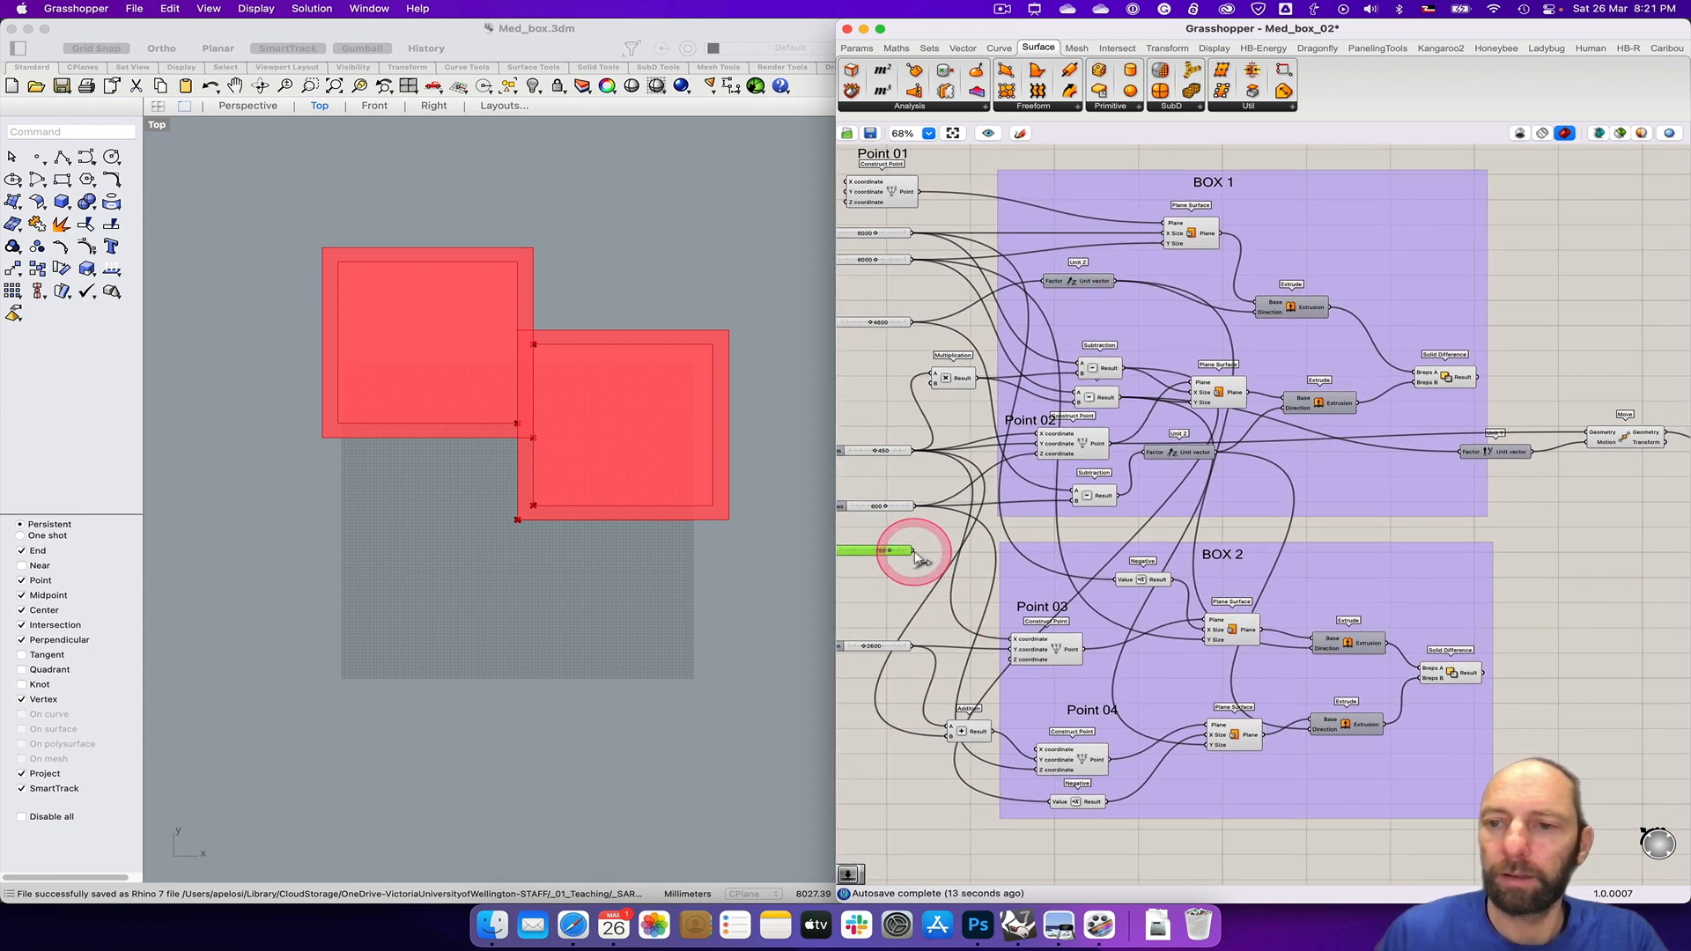
left_click_drag(914, 552, 1604, 467)
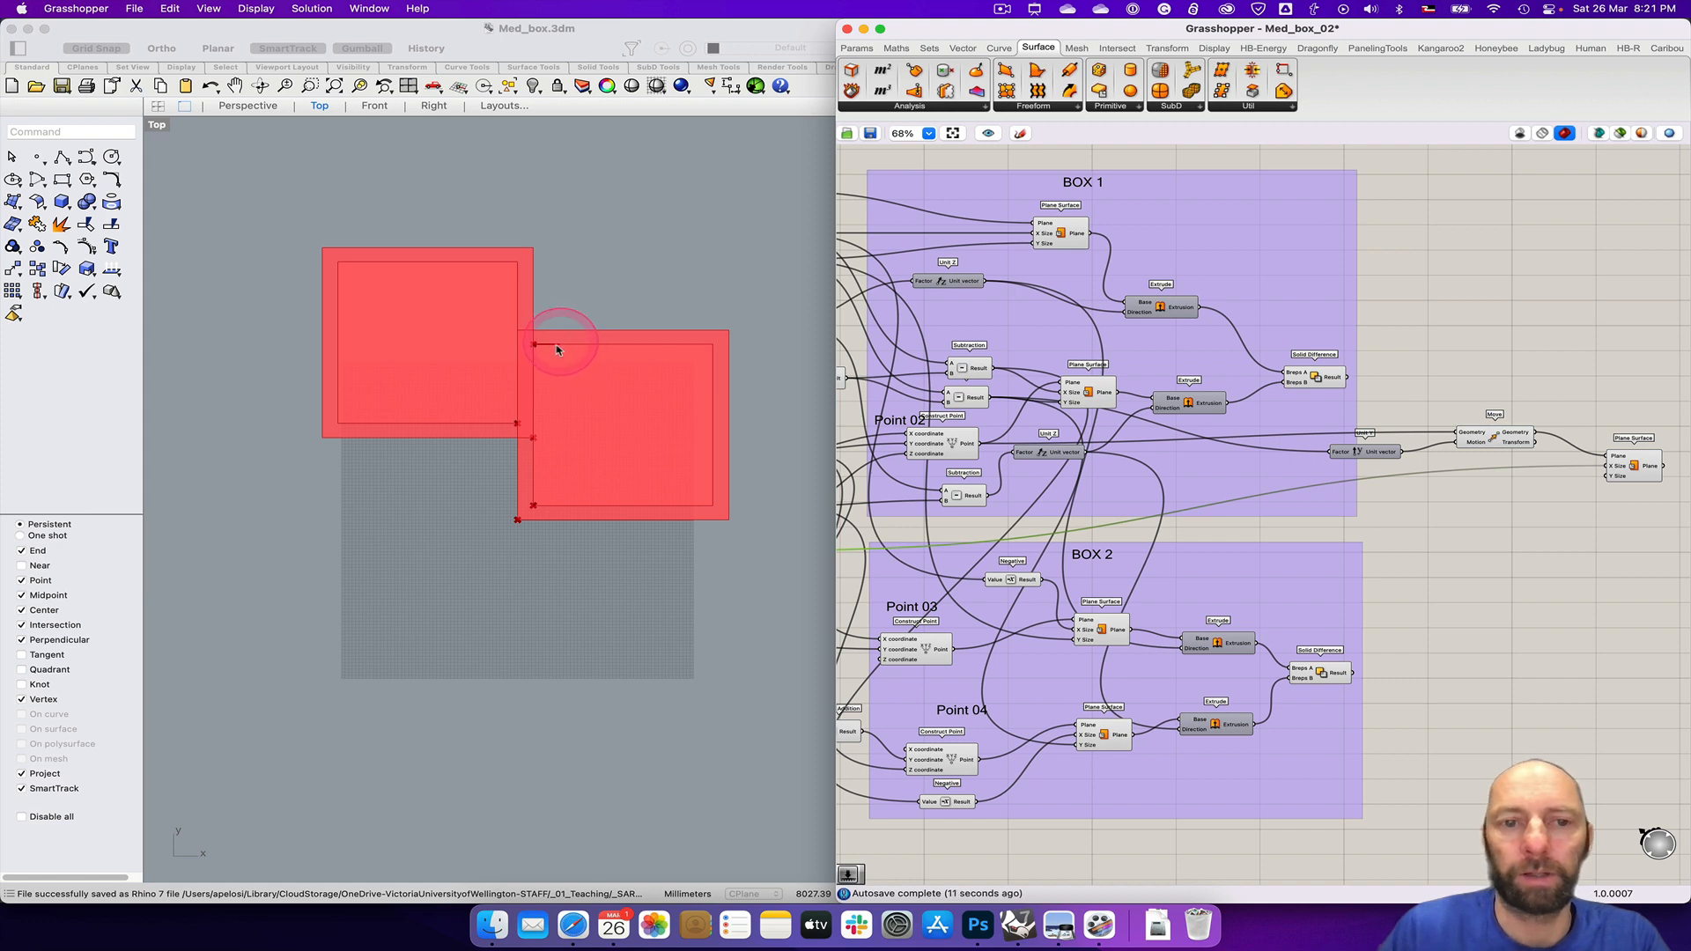
right_click_drag(1425, 614, 1636, 614)
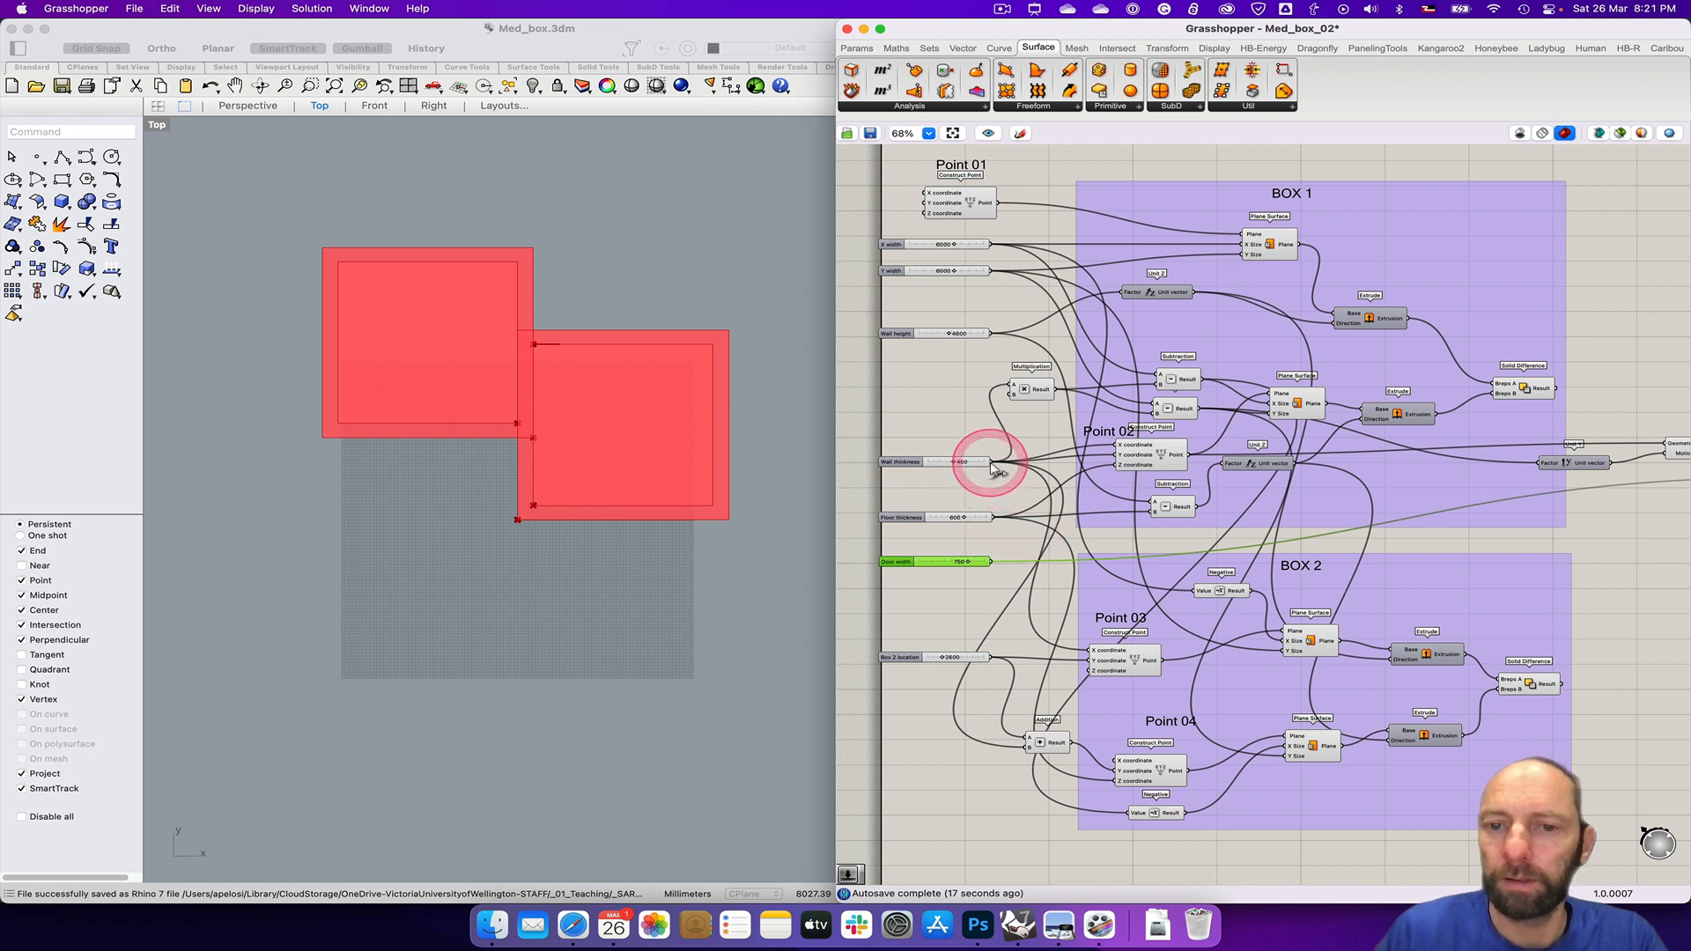
left_click_drag(1257, 515, 1582, 487)
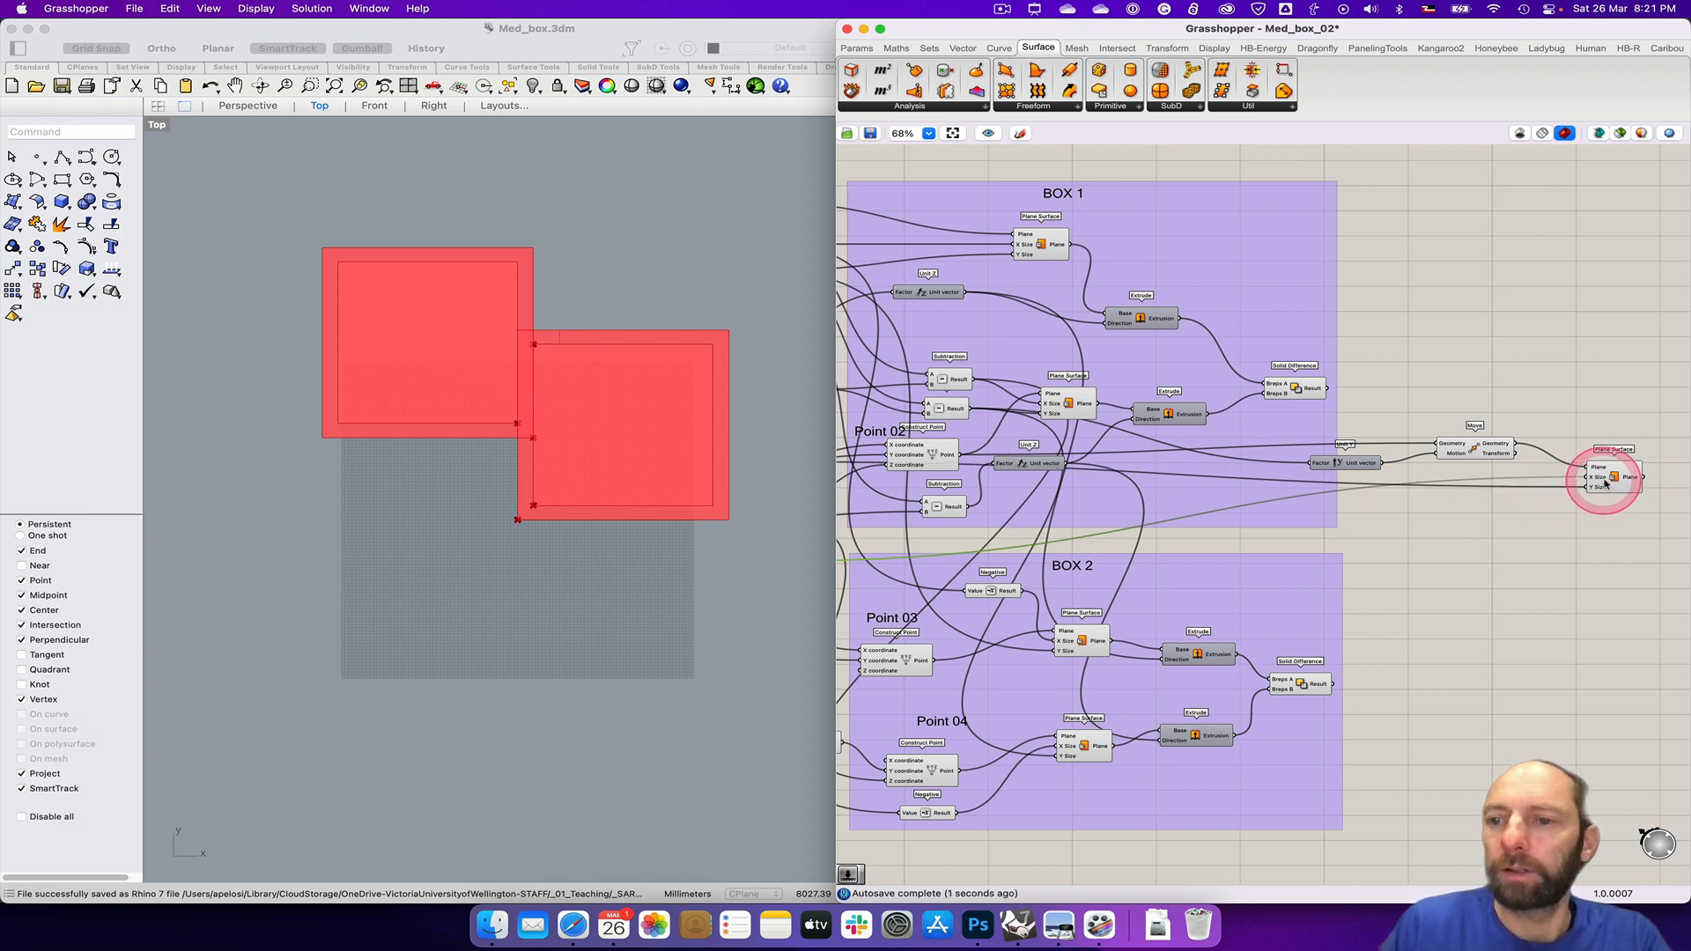
left_click(1603, 480)
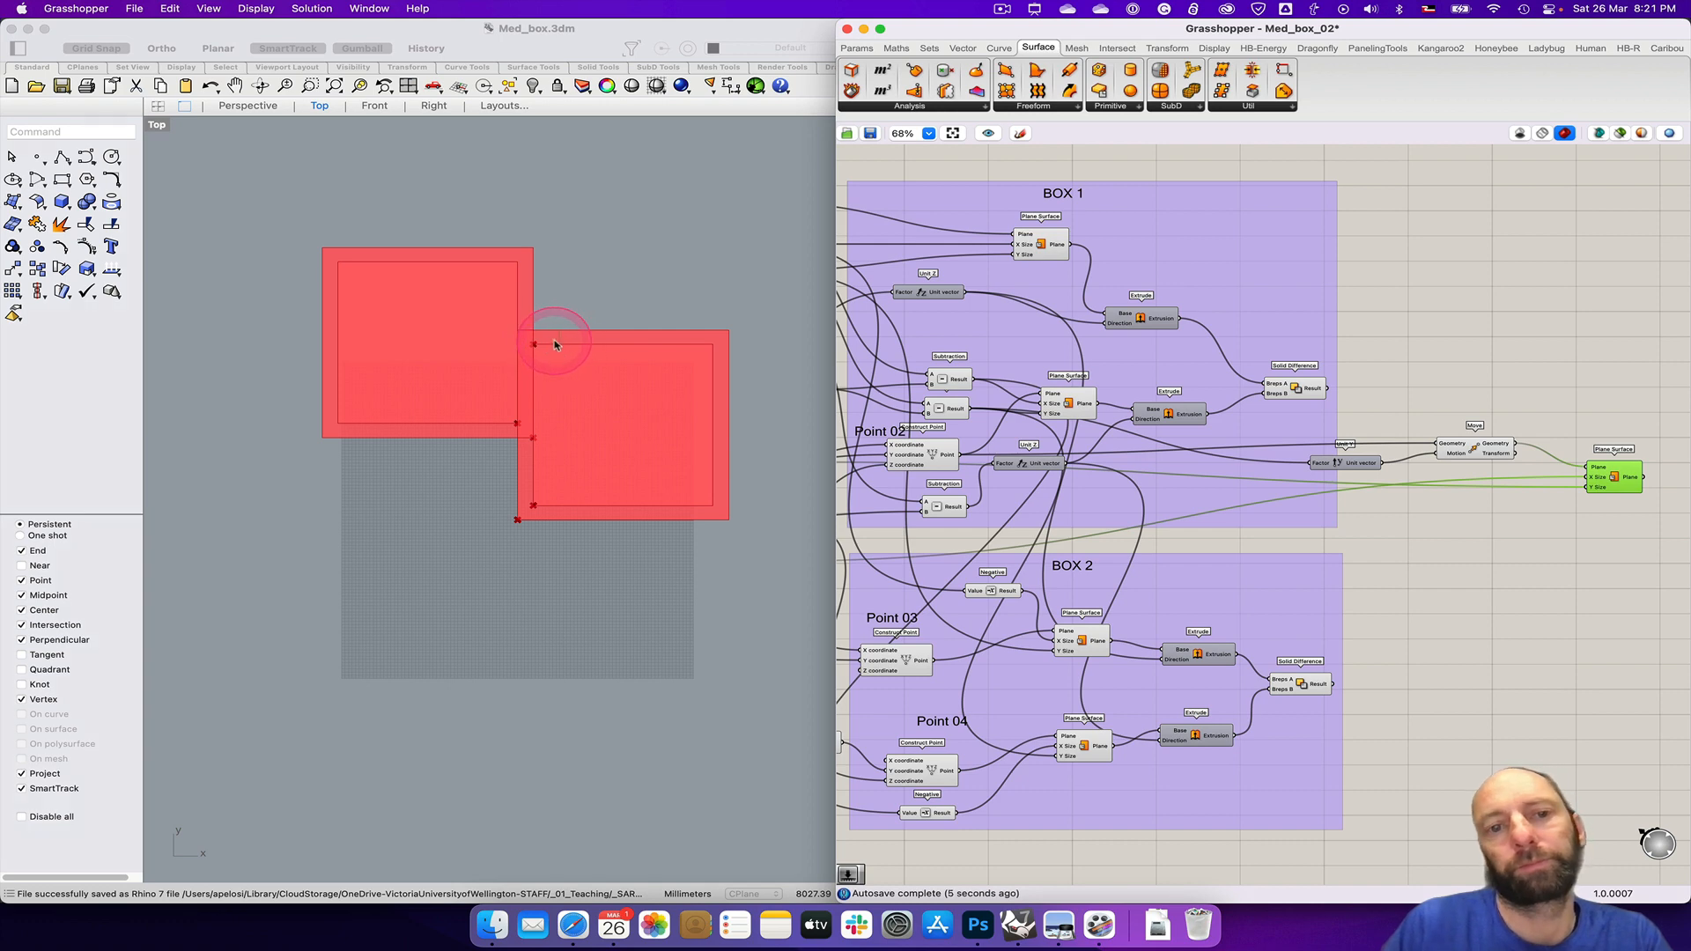
scroll(555, 345, "up", 3)
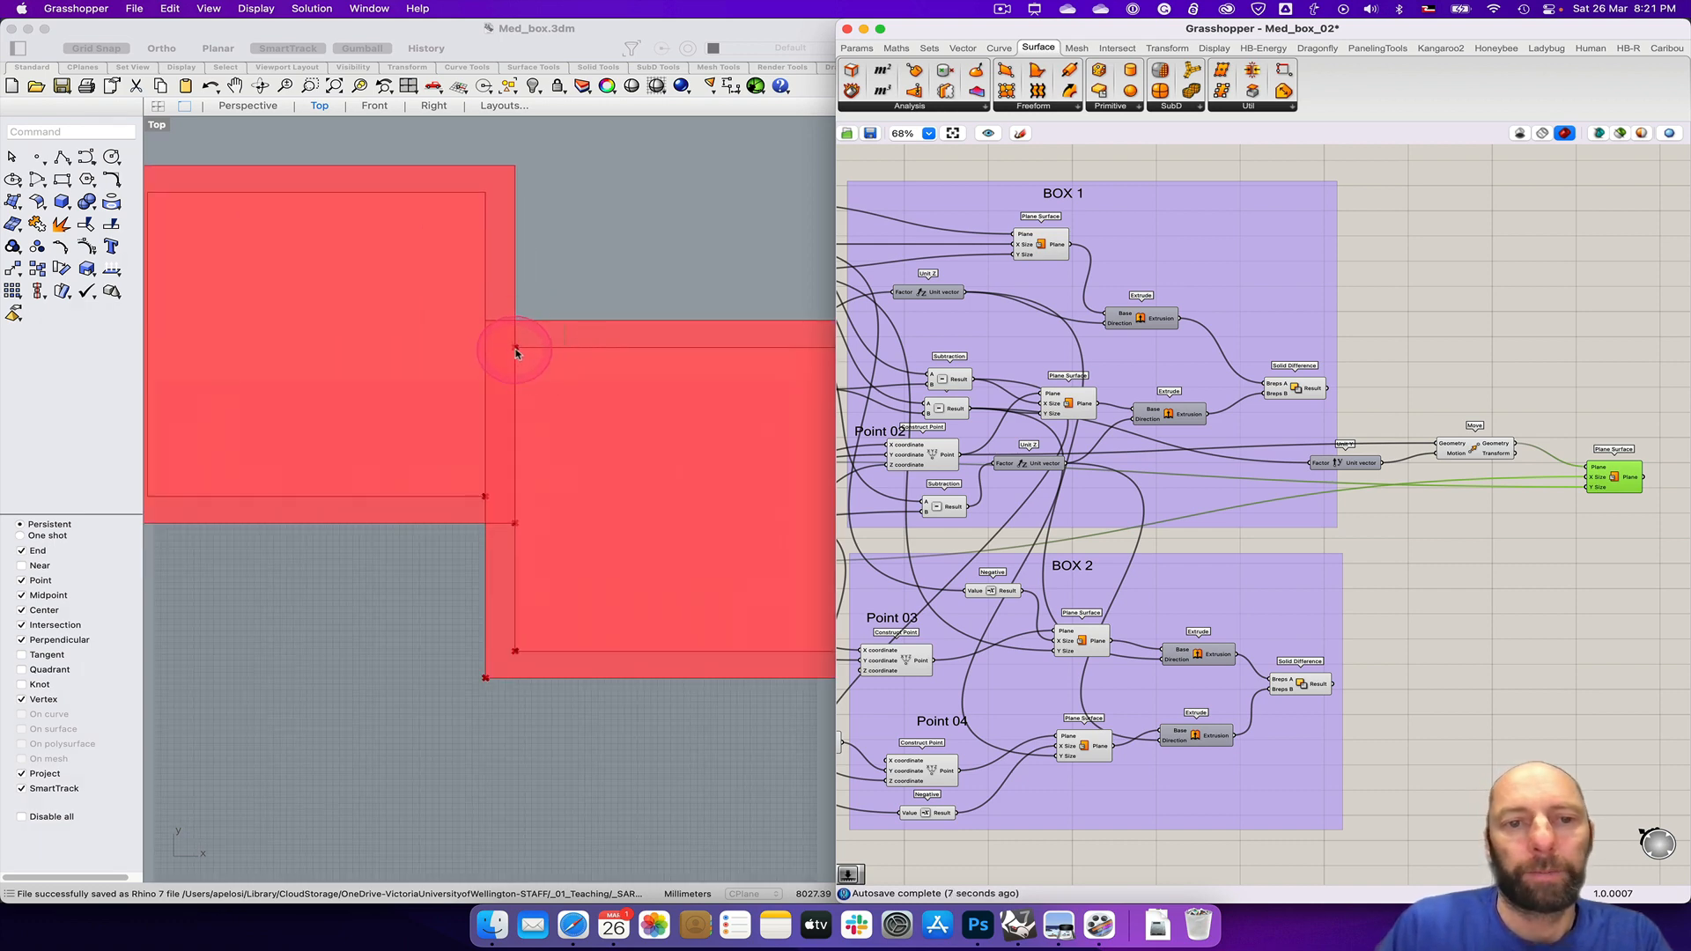
scroll(1521, 564, "down", 3)
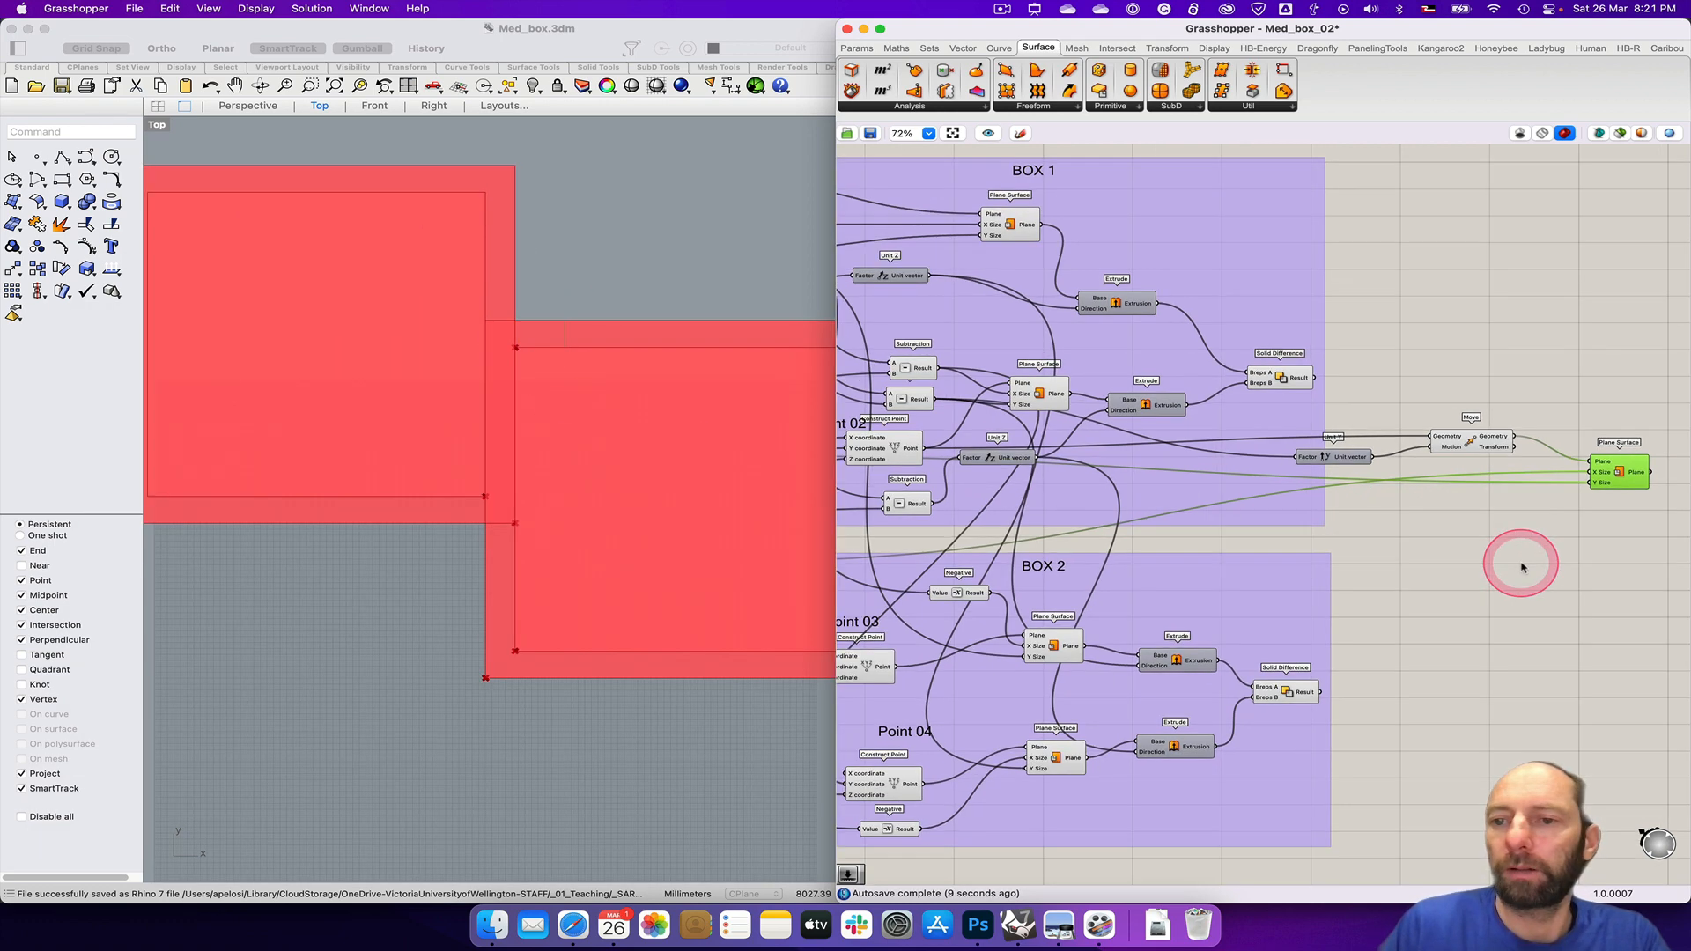
Step: Add an Extrude component beside the door's Plane Surface and connect the plane output to its Base input
scroll(1521, 564, "down", 1)
right_click_drag(1581, 588, 1377, 571)
double_click(1457, 525)
double_click(1509, 550)
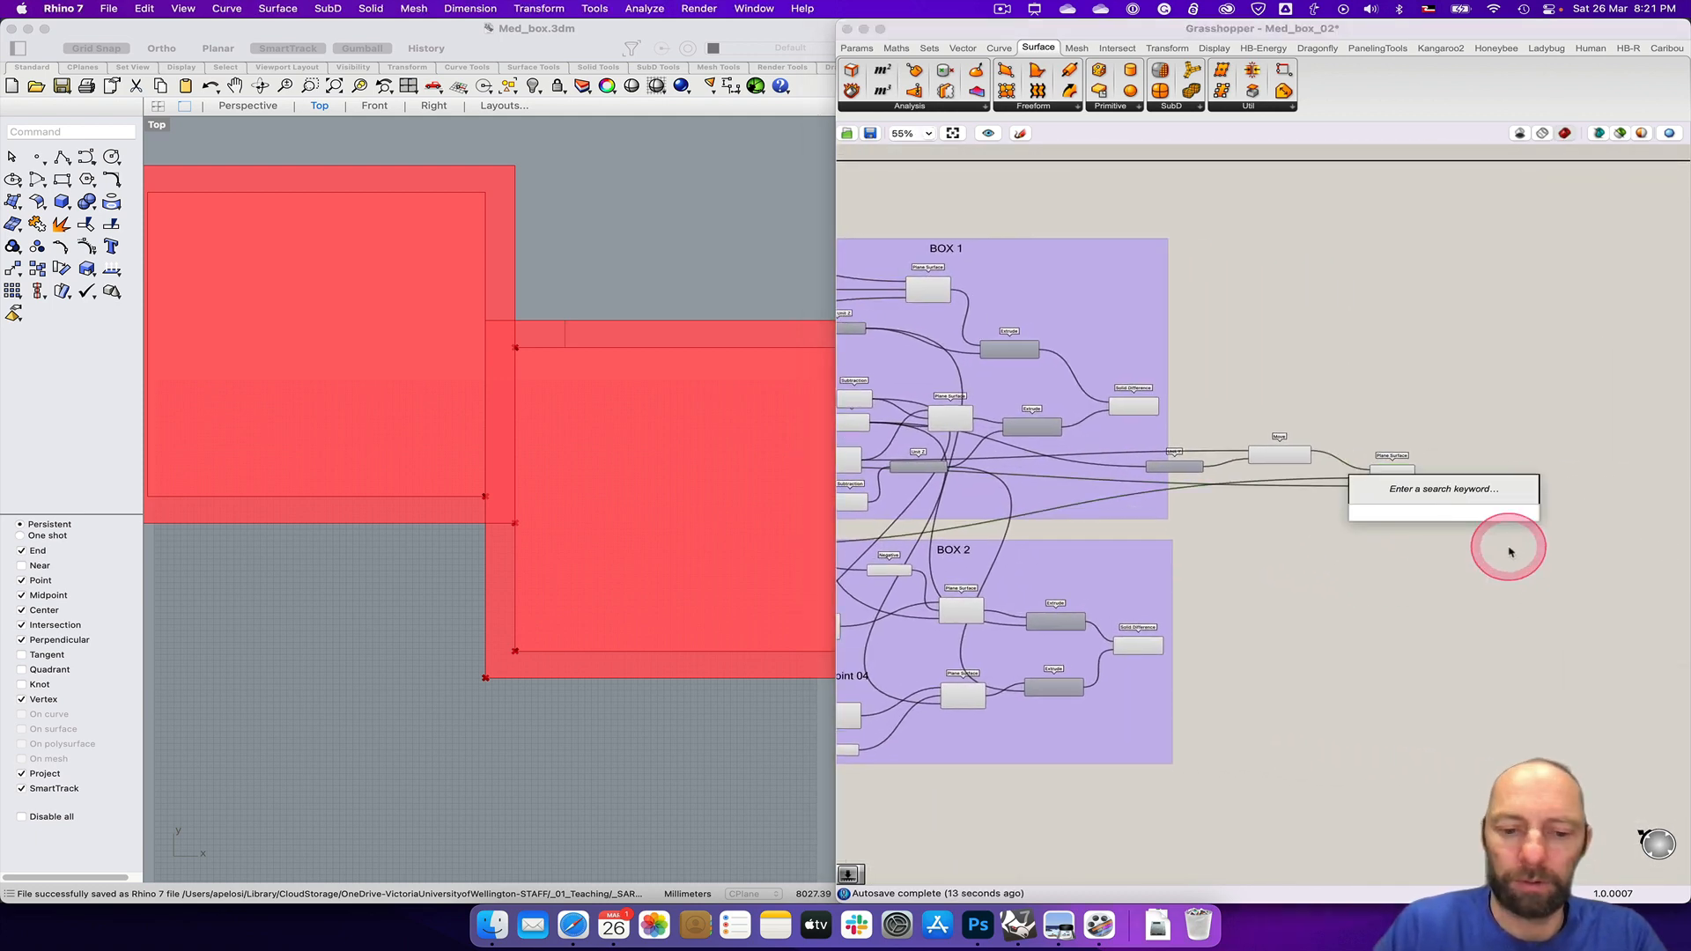
type("ext")
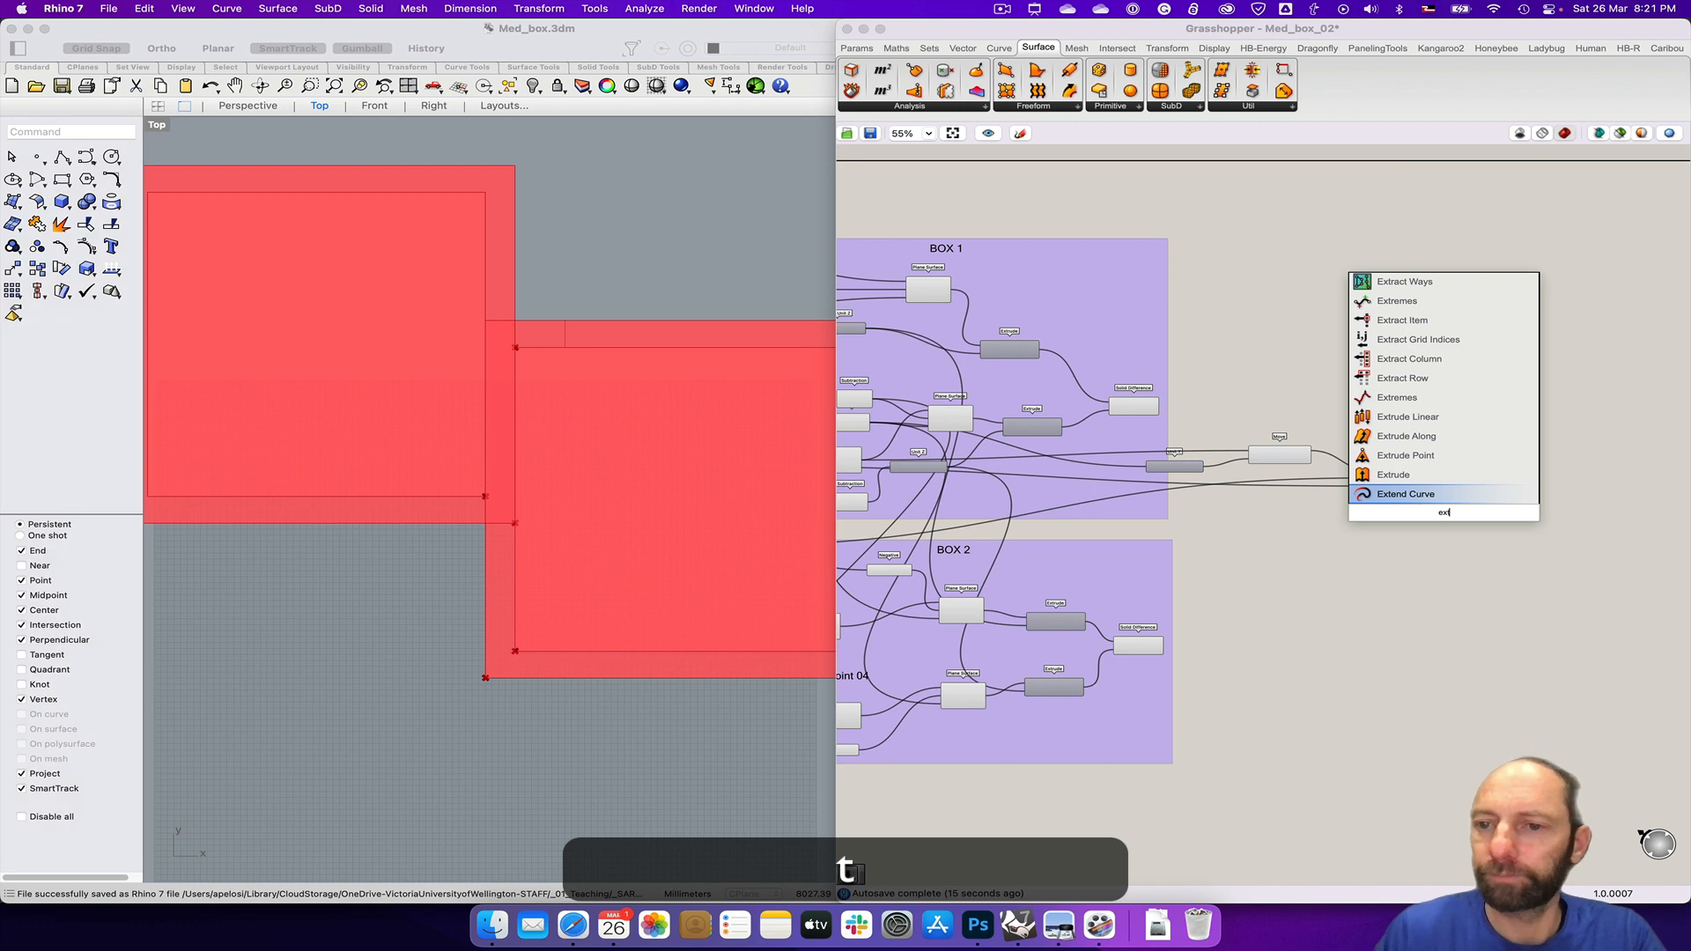
left_click(1451, 475)
scroll(1416, 528, "up", 1)
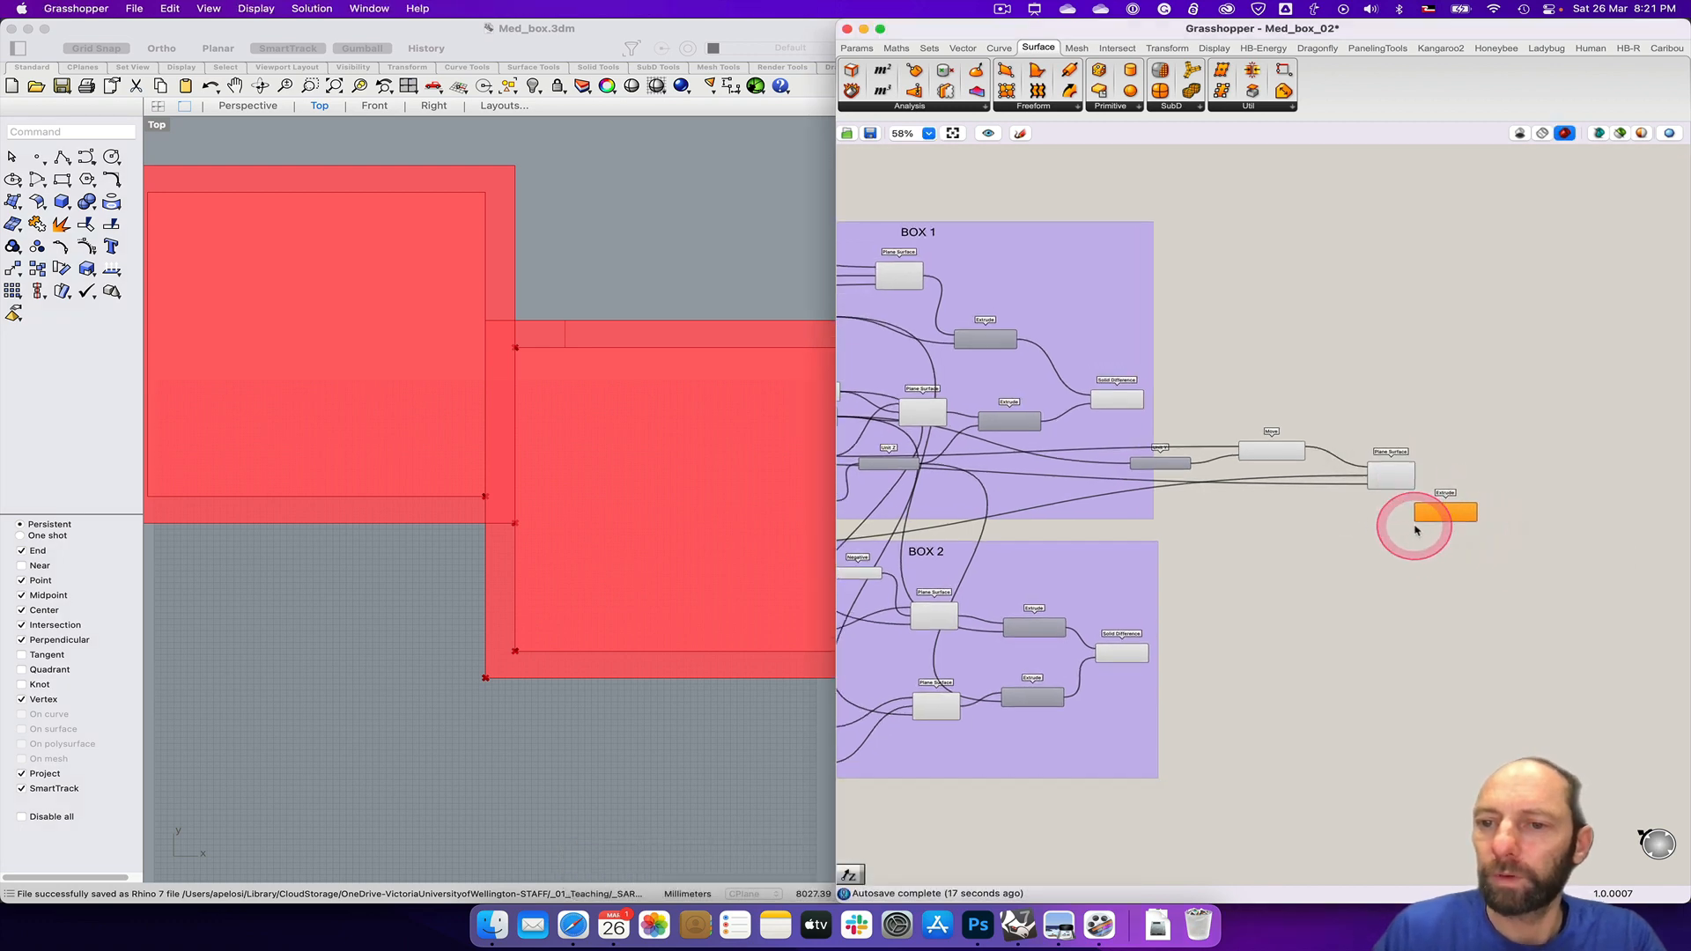
scroll(1416, 528, "up", 2)
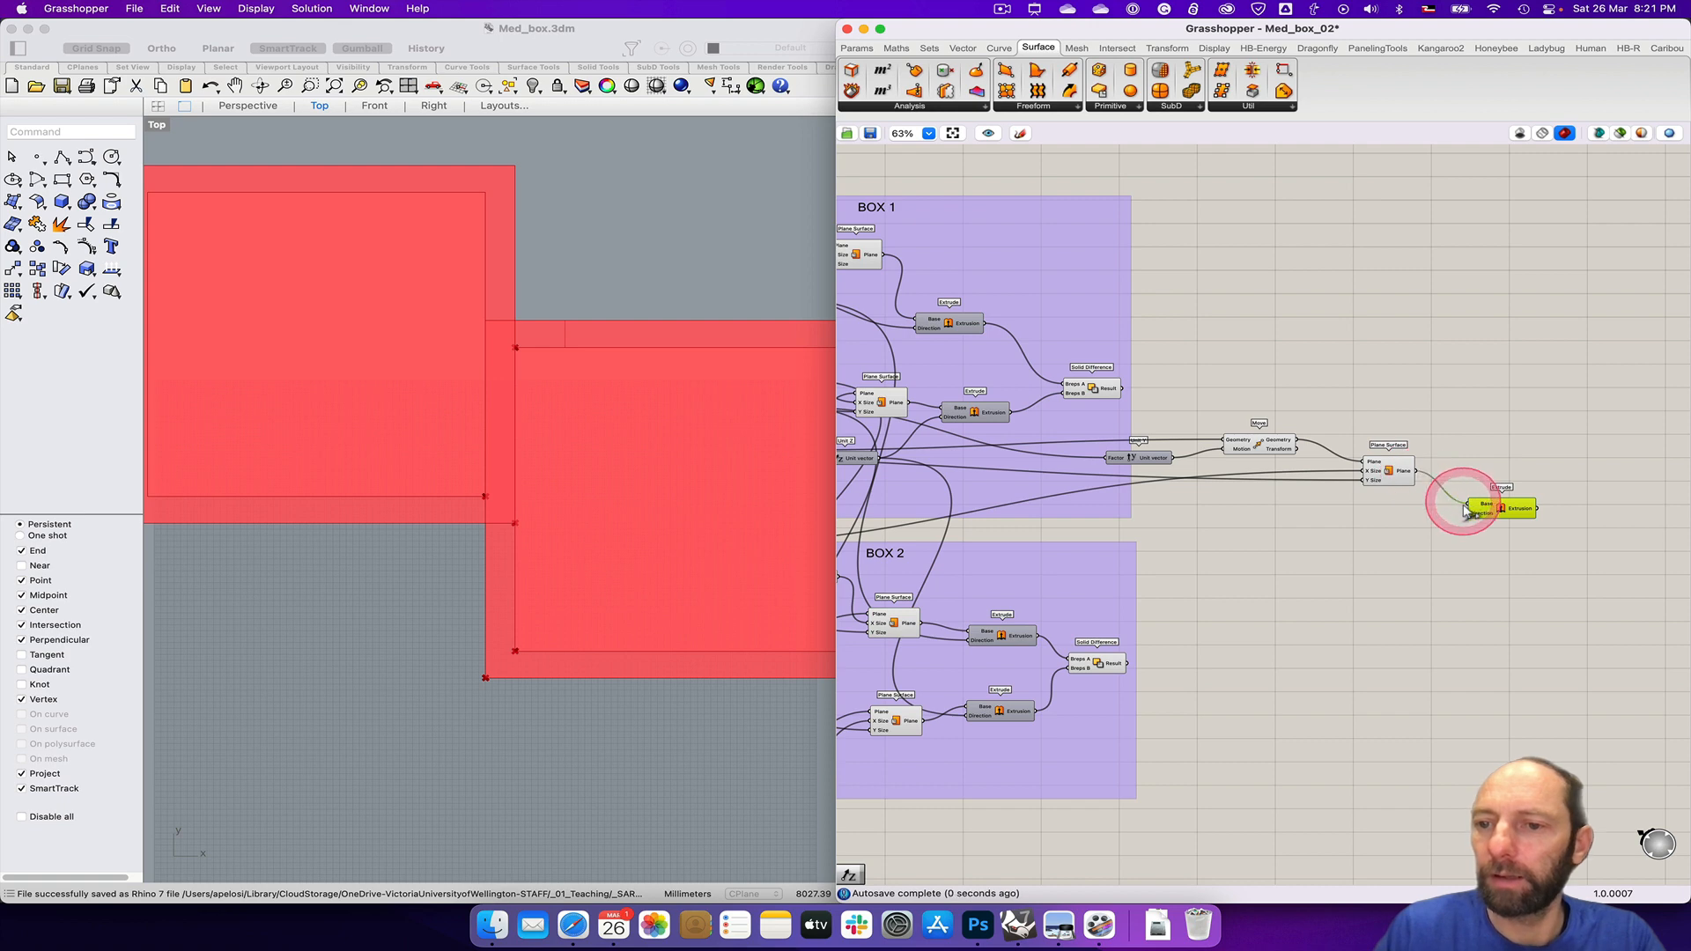
Step: Move the Unit Z component that drives Box 1's inner extrusion down beside the lower Subtraction, clear of the crossing wires
right_click_drag(1286, 560, 1489, 575)
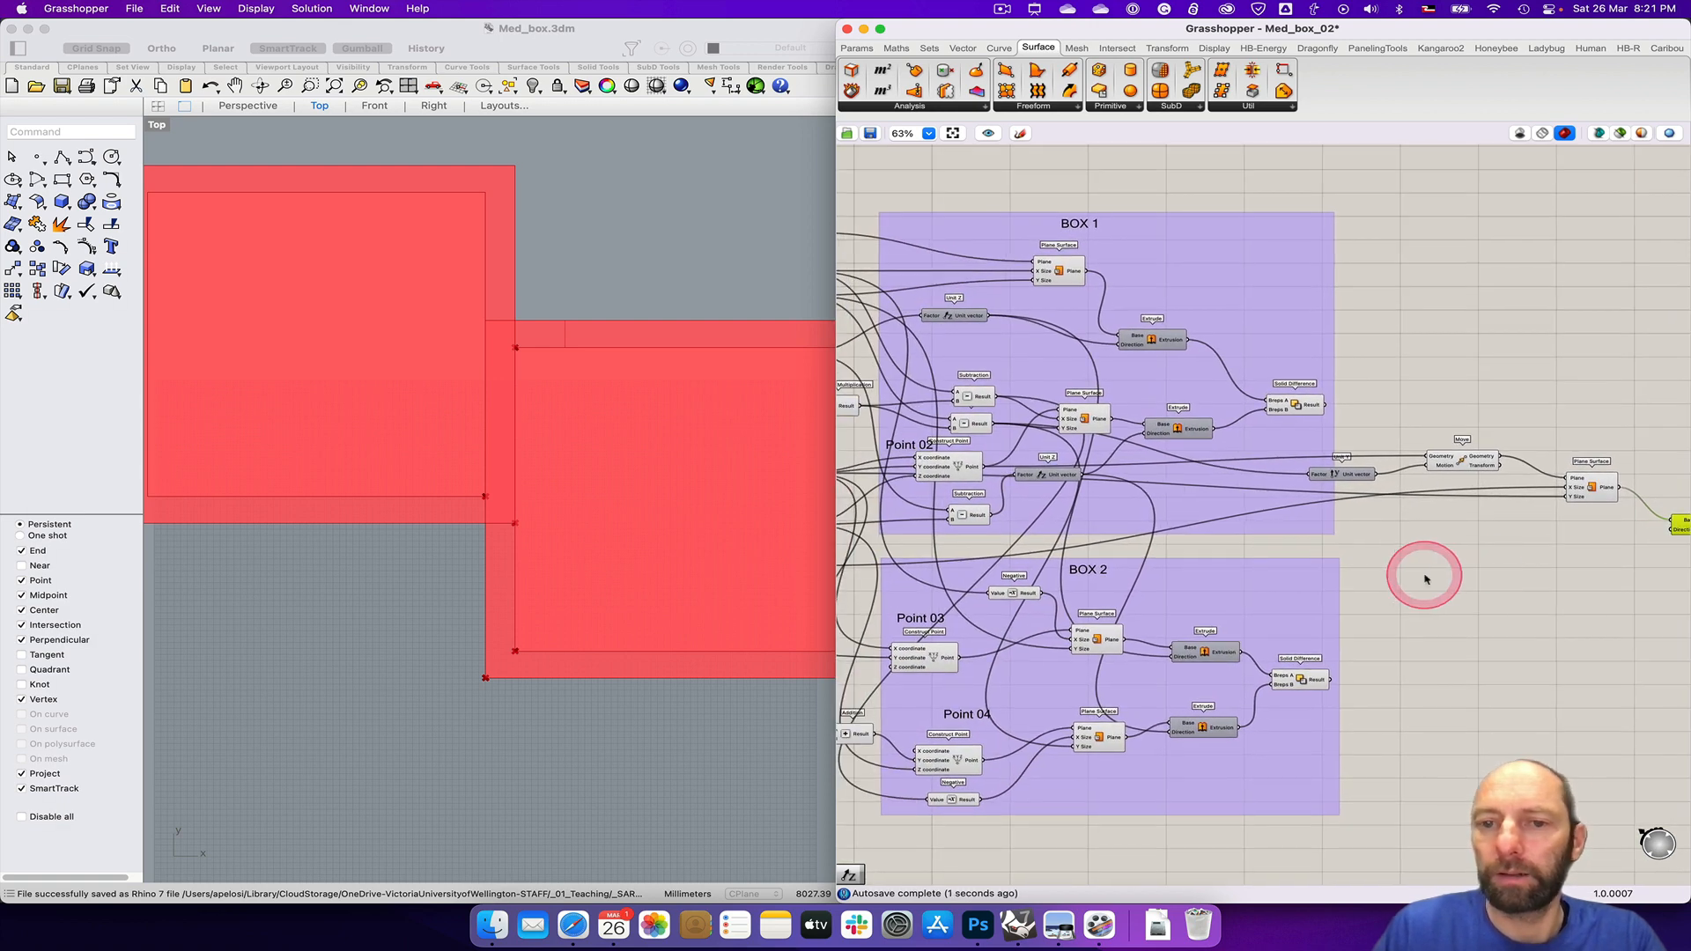
scroll(1472, 585, "down", 3)
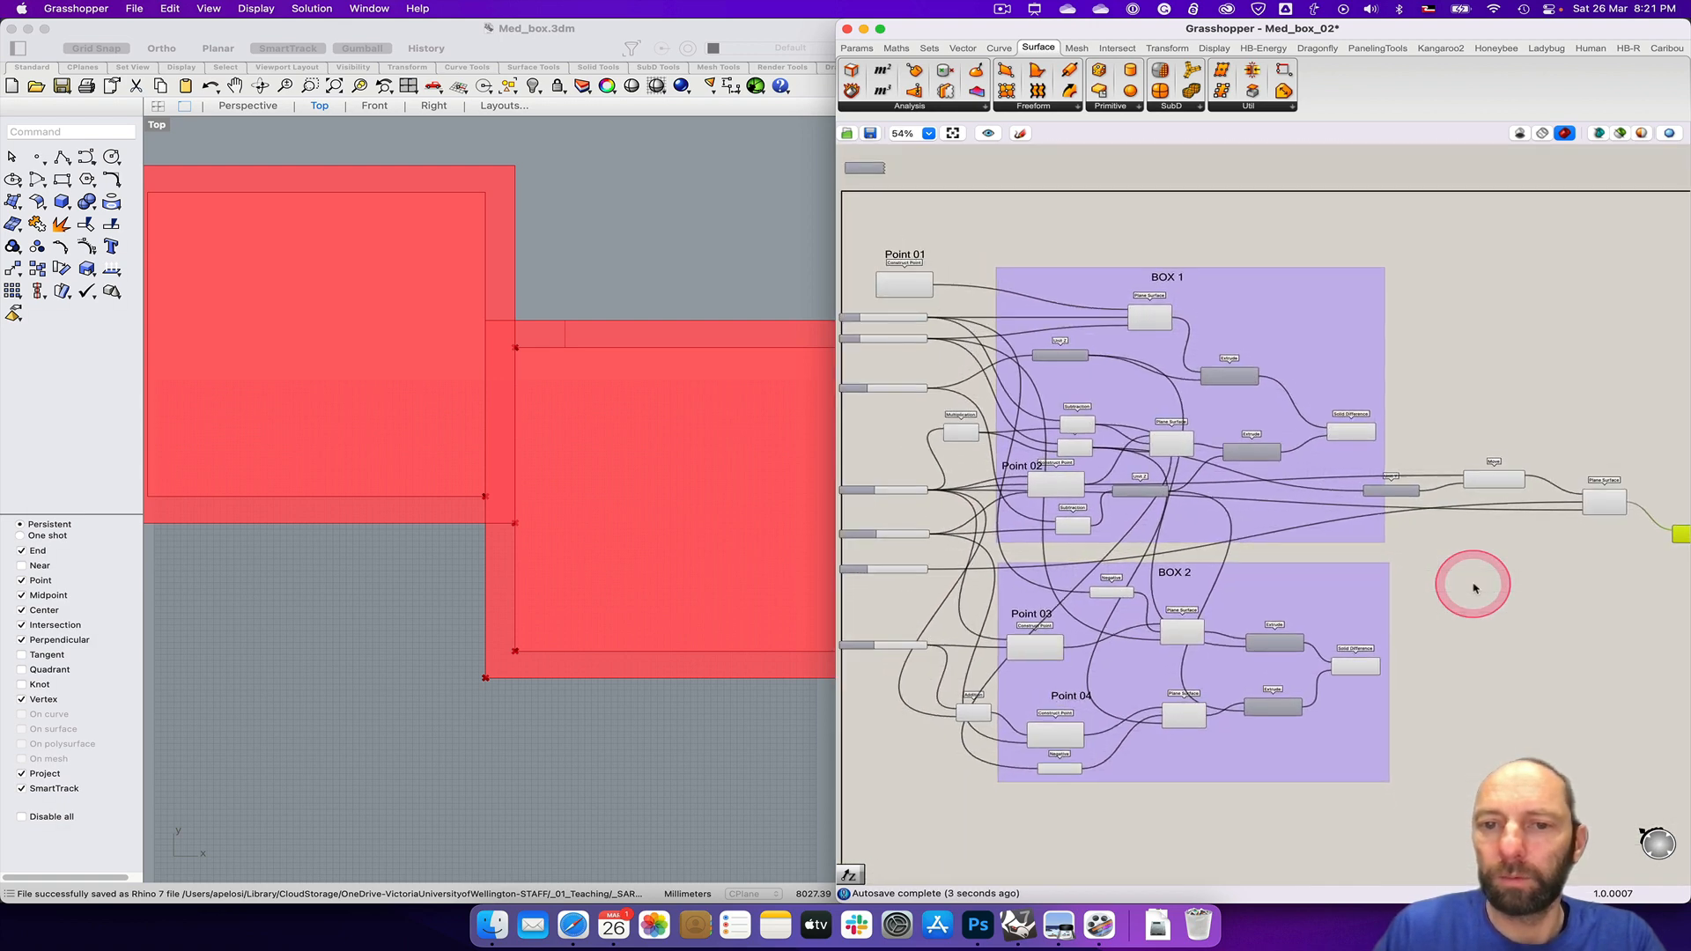
scroll(1472, 585, "up", 4)
right_click_drag(1431, 588, 1617, 591)
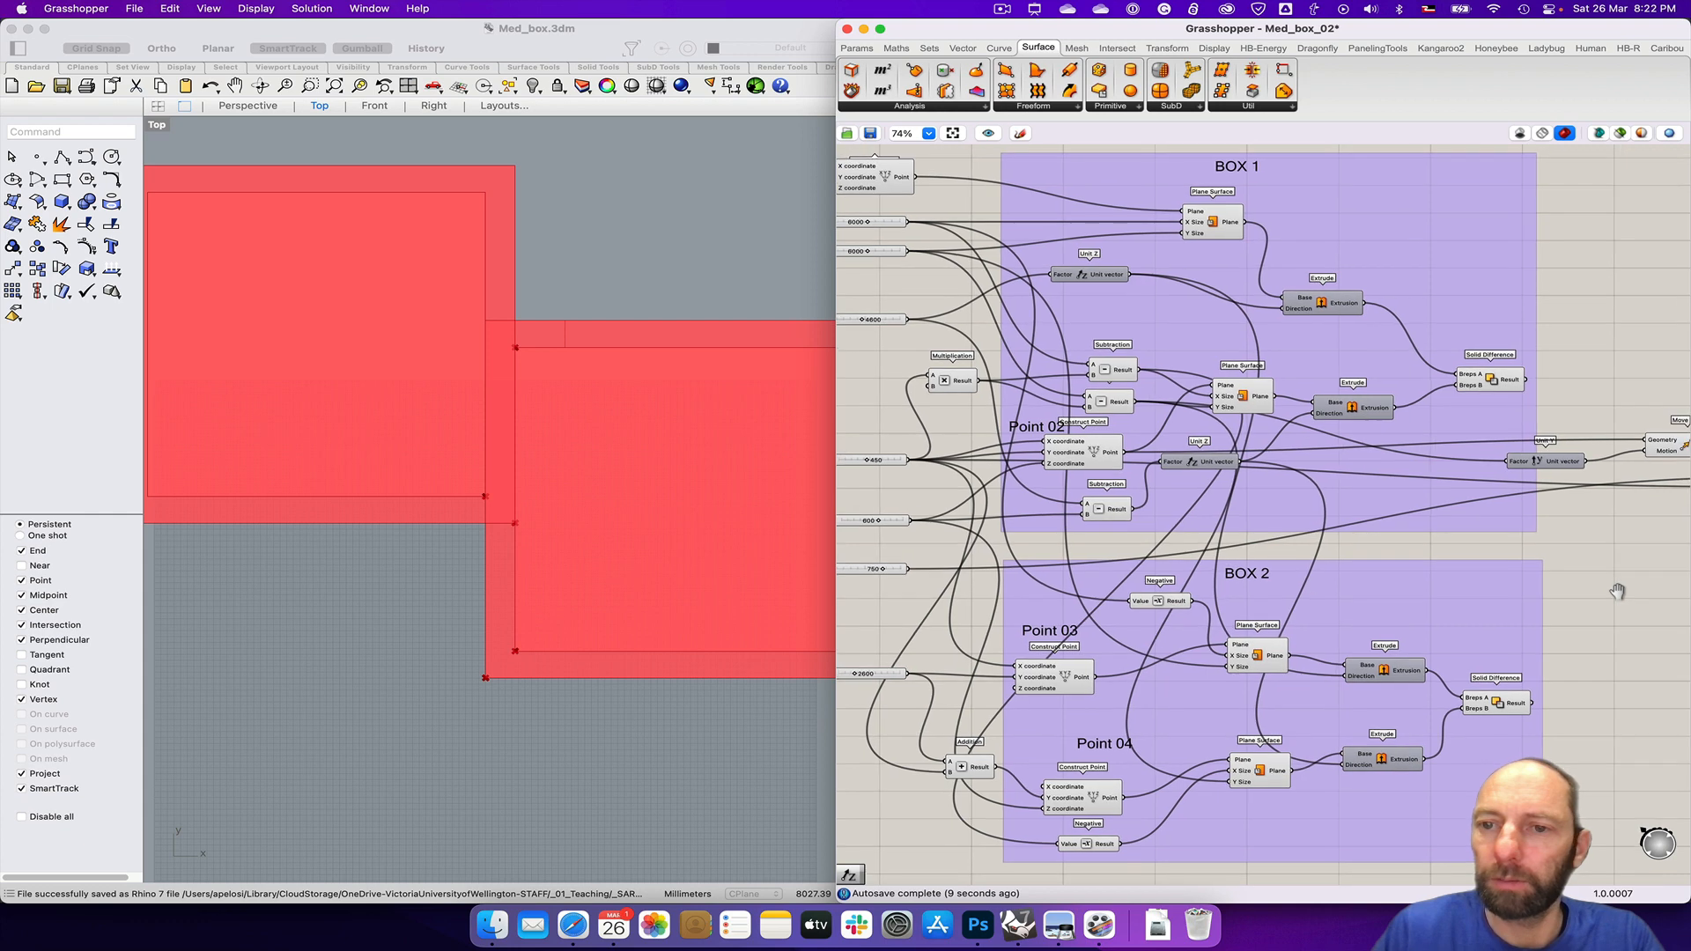
left_click(1364, 416)
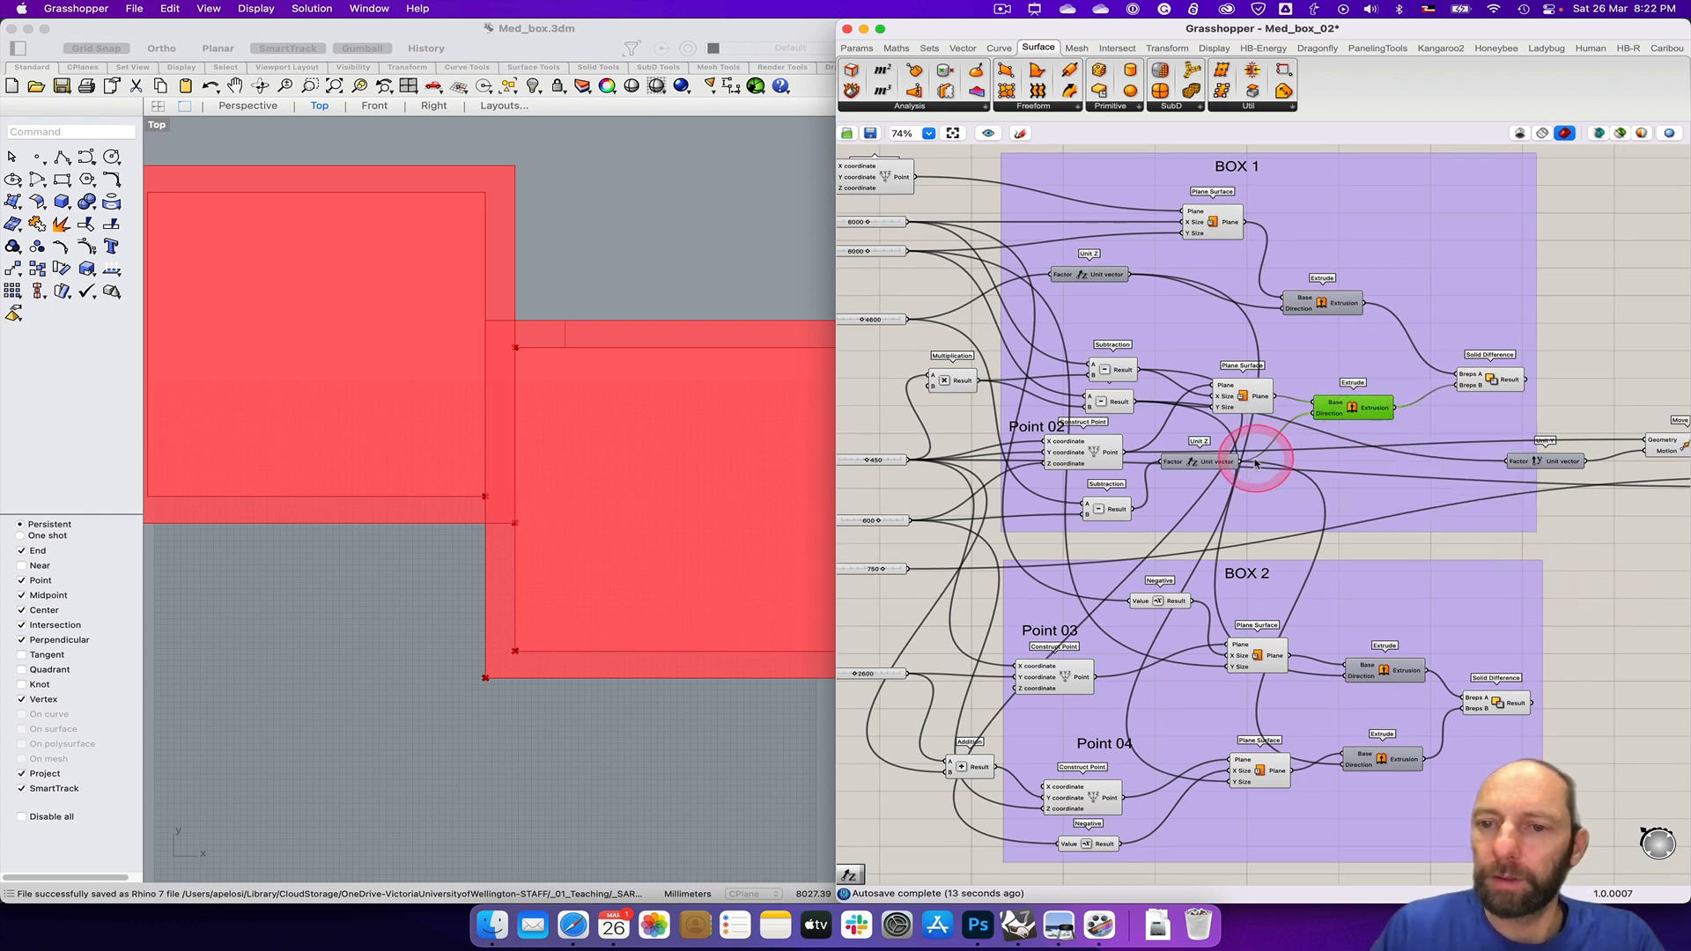
left_click_drag(1218, 467, 1273, 501)
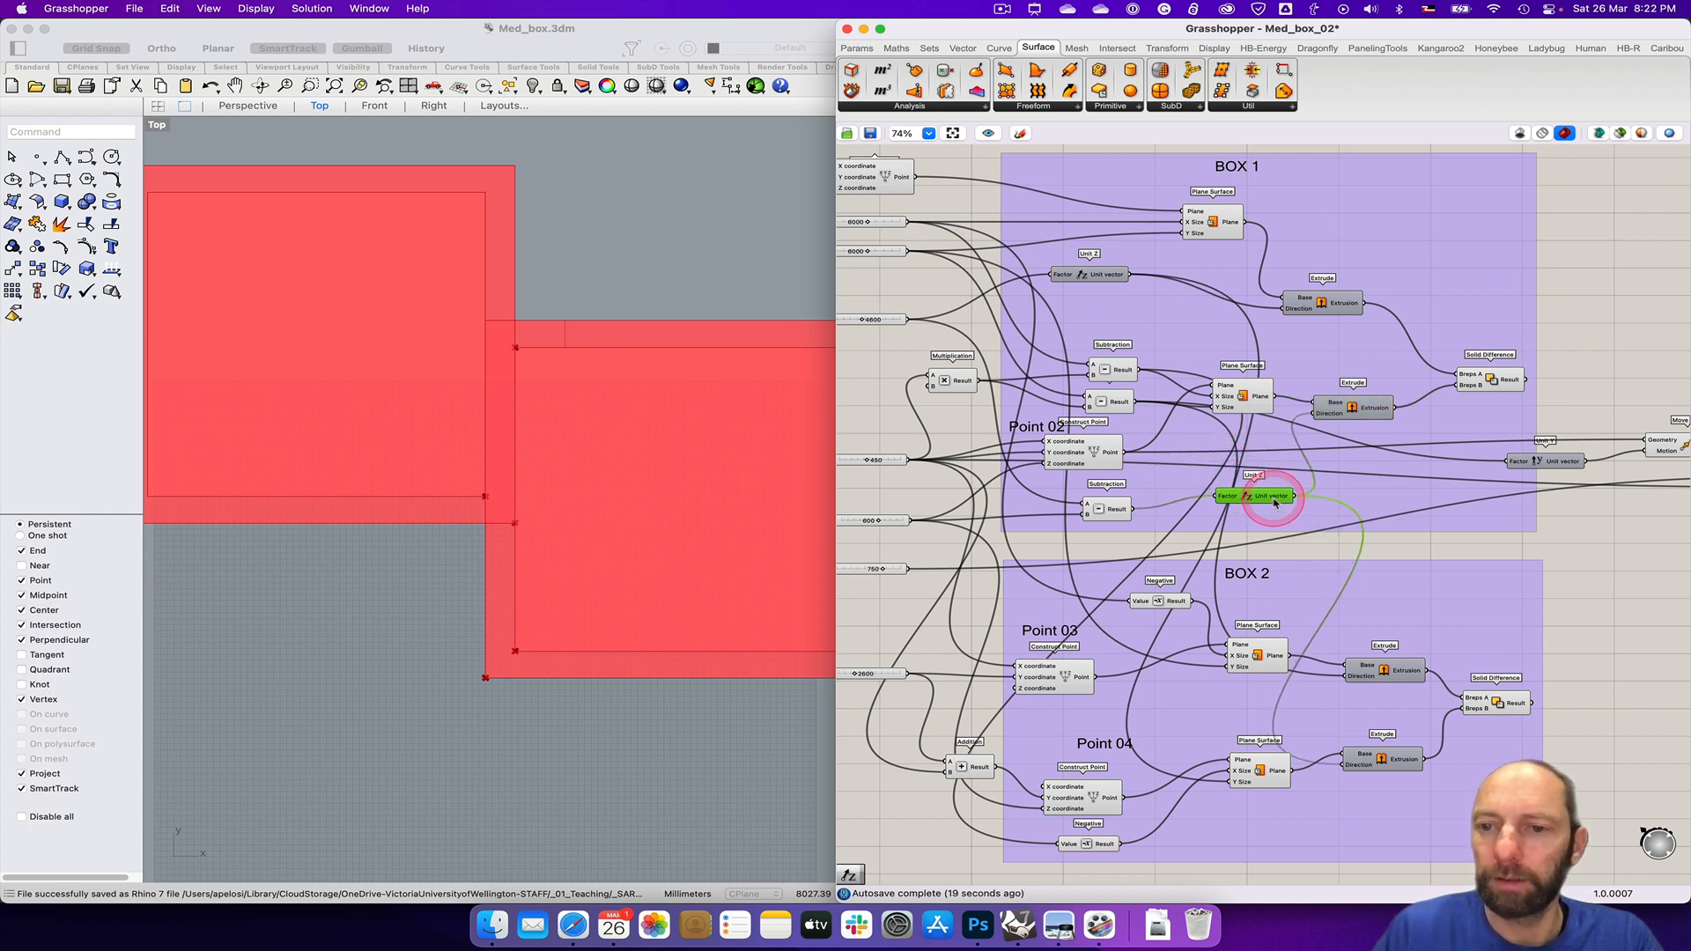
left_click_drag(1294, 499, 1381, 516)
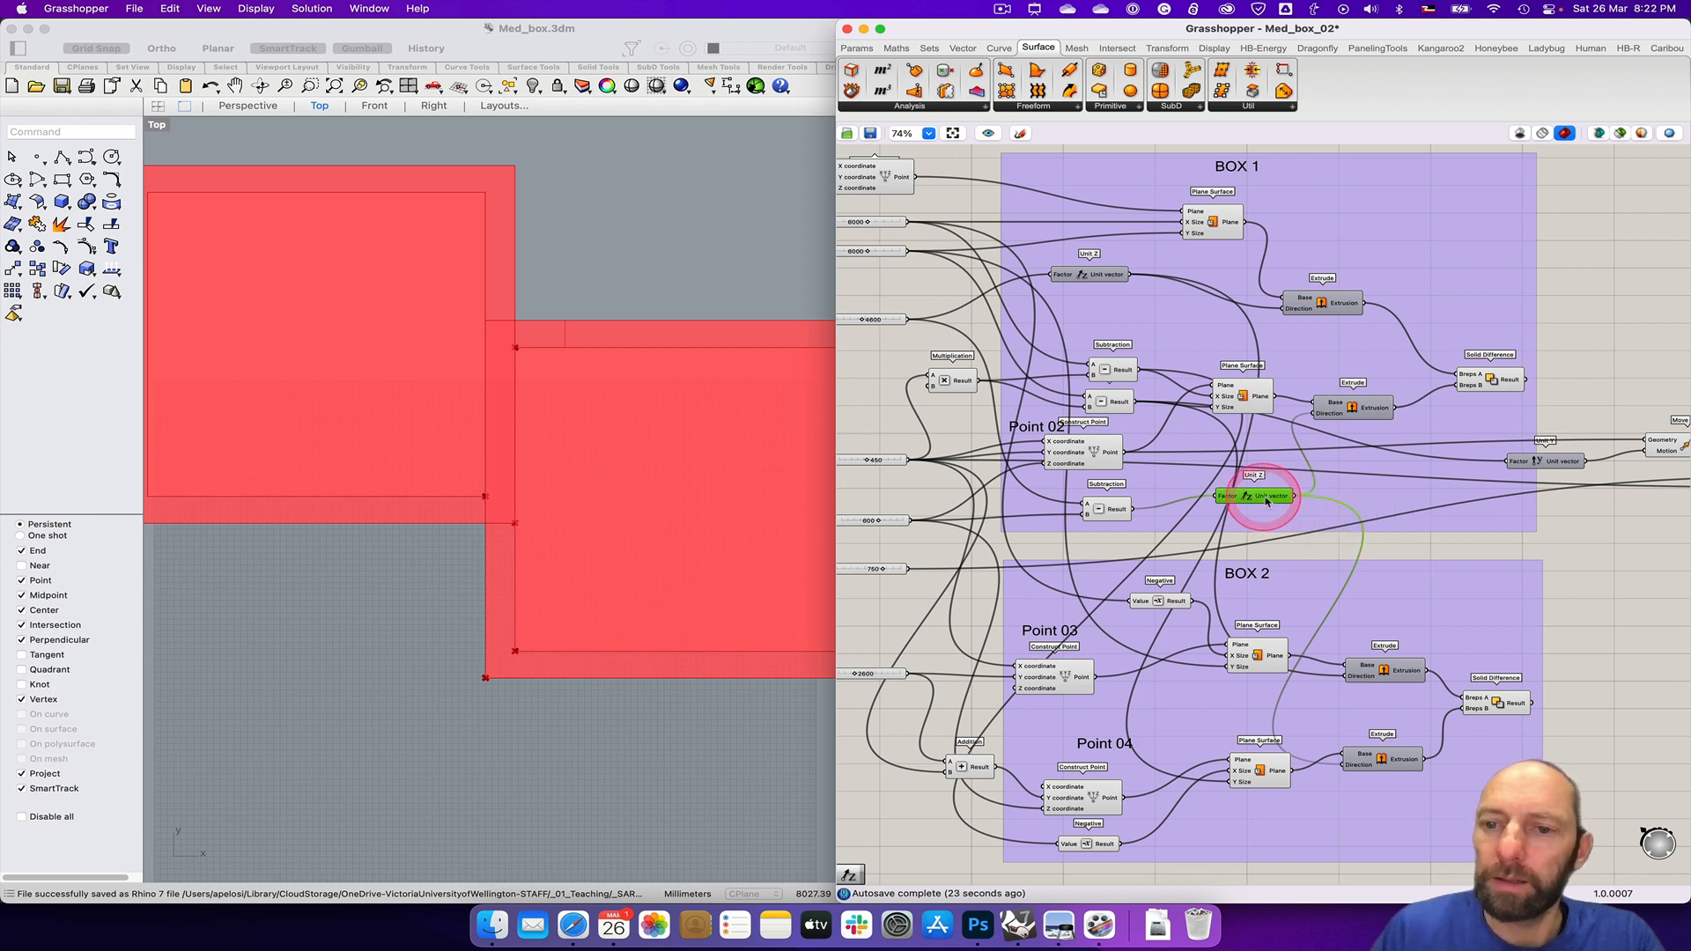
left_click_drag(1267, 500, 1285, 503)
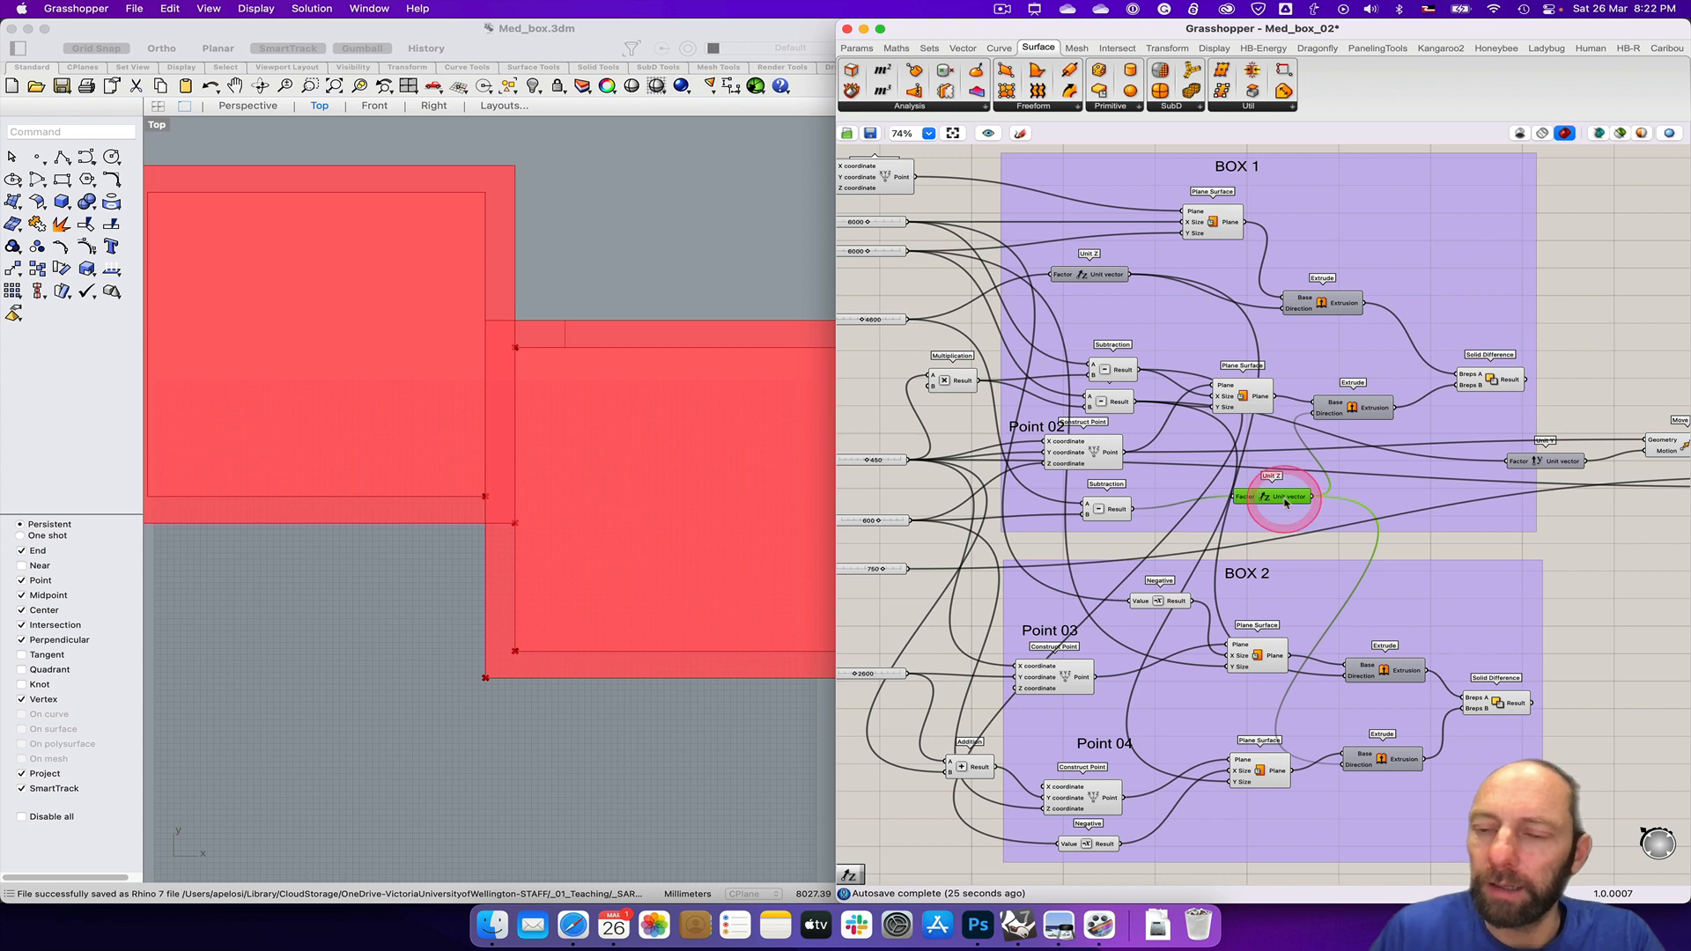
Step: Connect that Unit Z vector to the door Extrude's Direction input and select the component to check its preview
scroll(1268, 520, "left", 5)
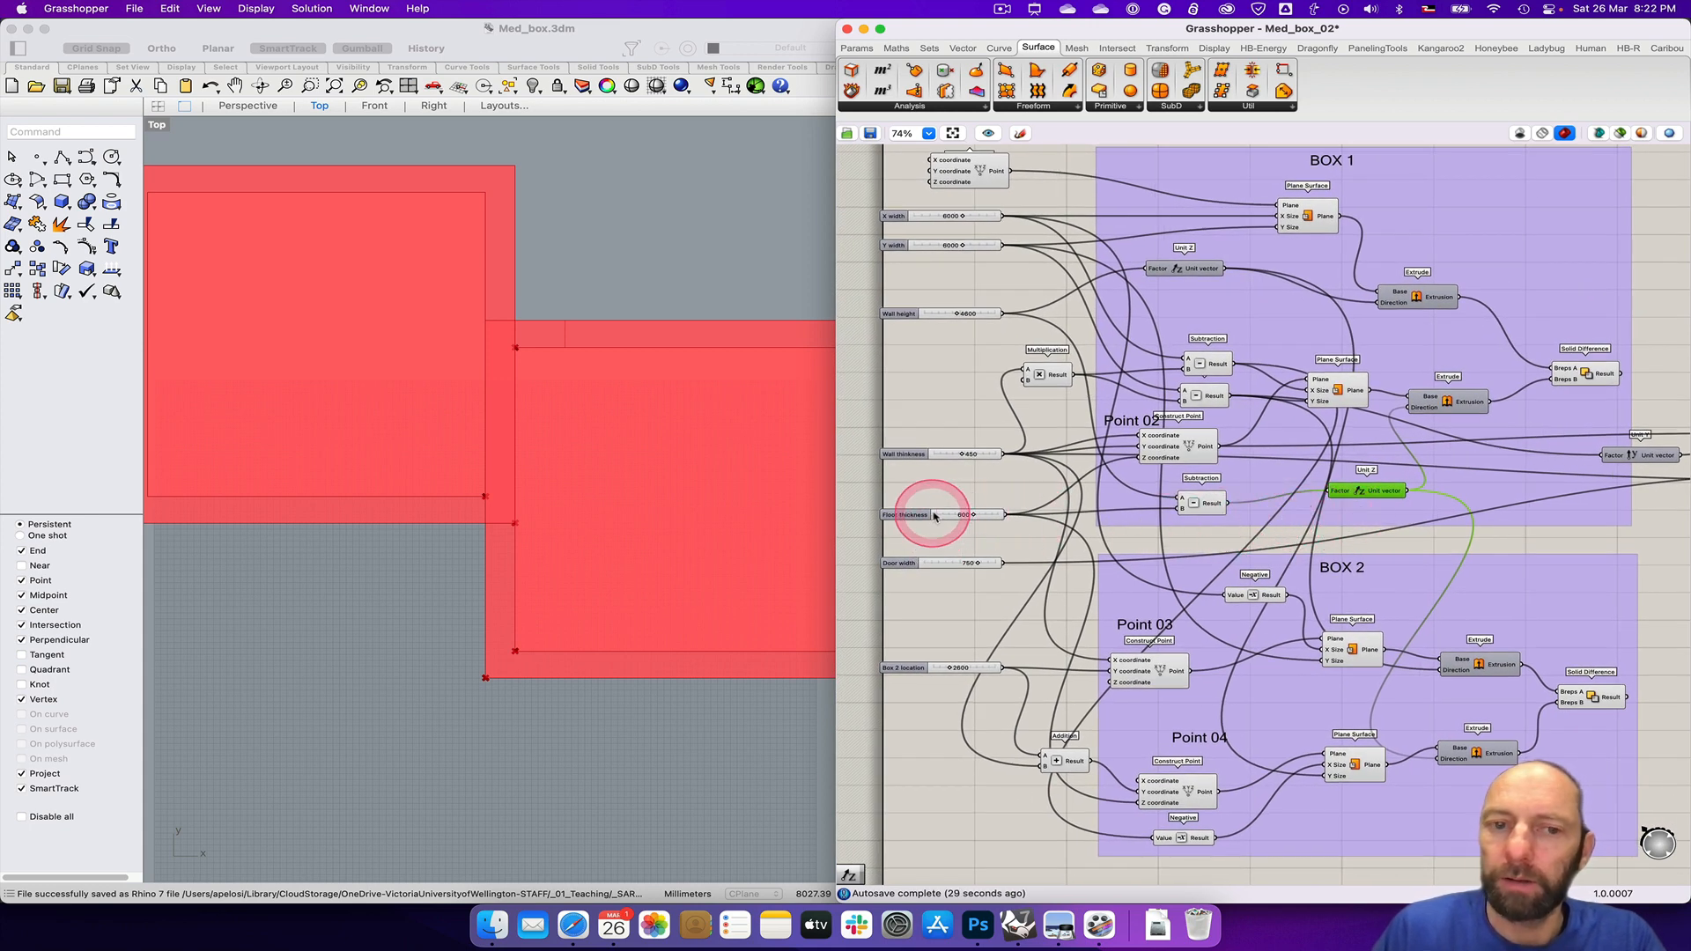
mouse_move(935, 515)
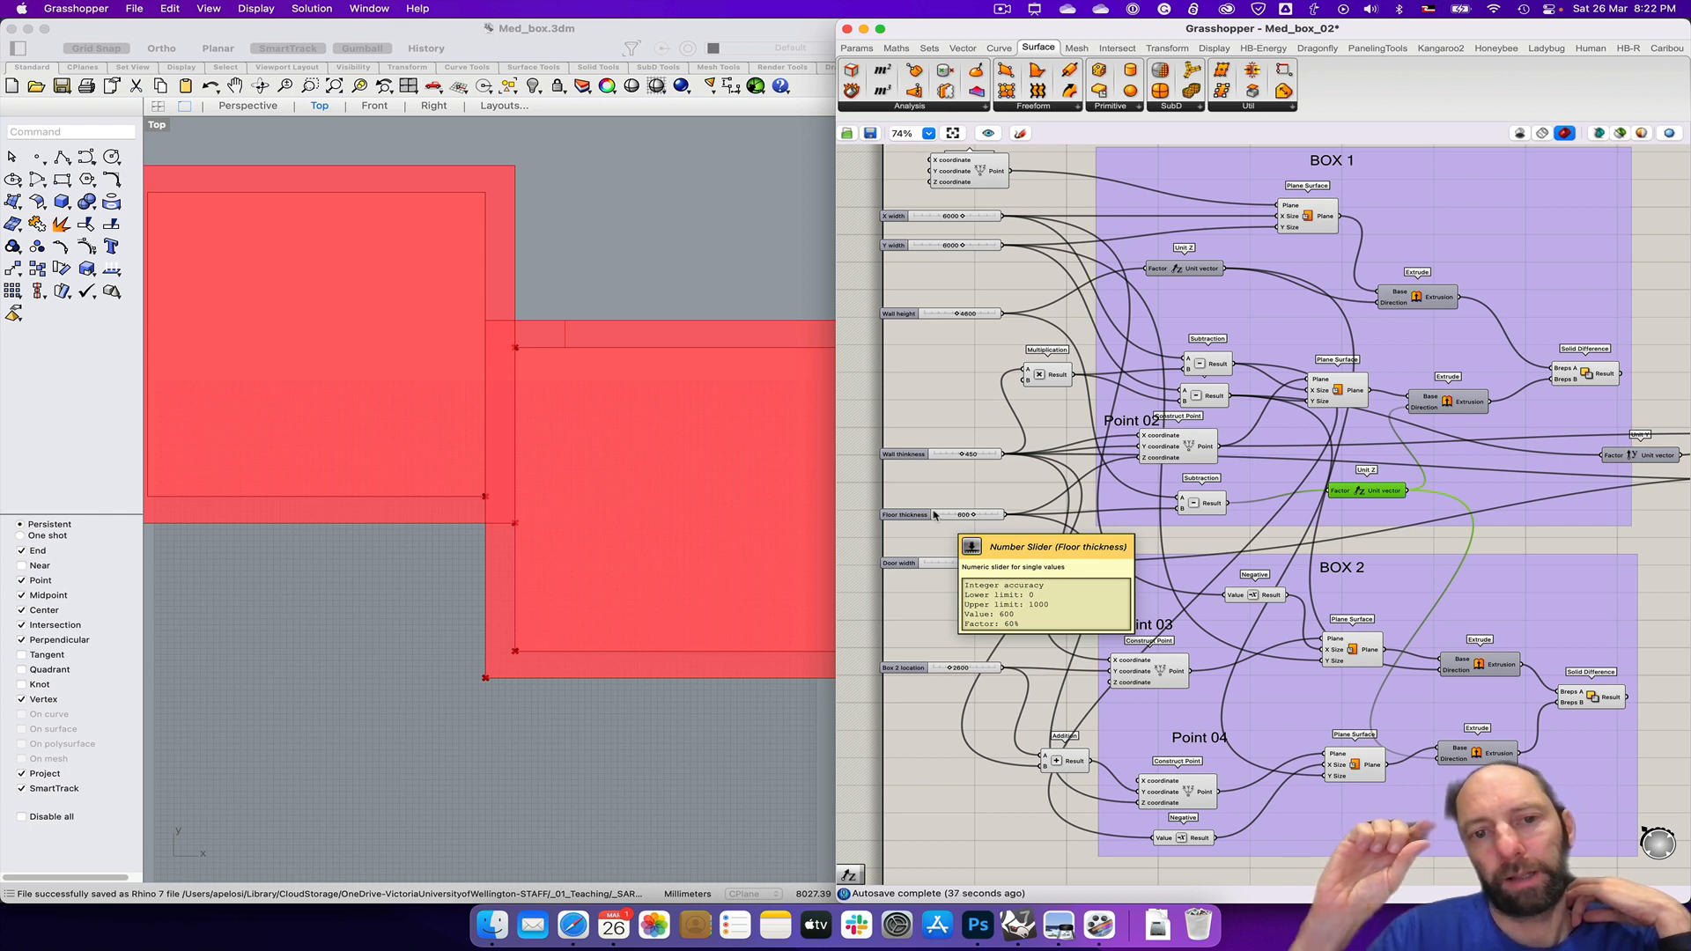
left_click(1218, 518)
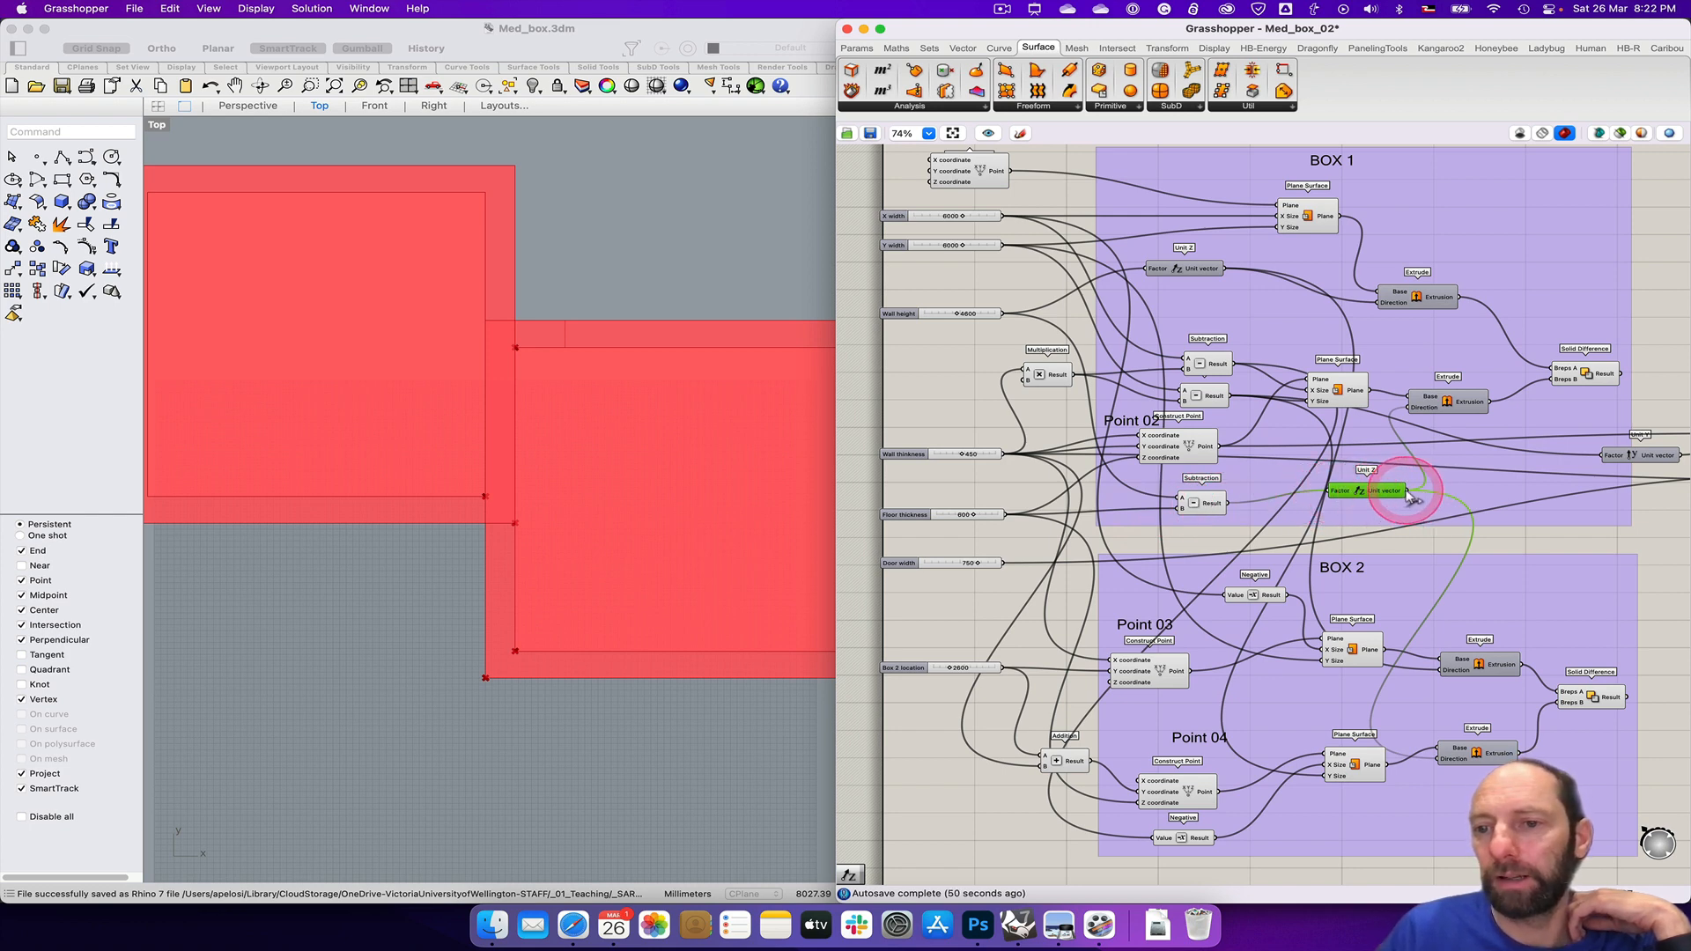
mouse_move(1536, 518)
left_mouse_down()
mouse_move(1687, 539)
mouse_move(1615, 550)
mouse_move(1540, 525)
mouse_move(1557, 529)
left_mouse_up()
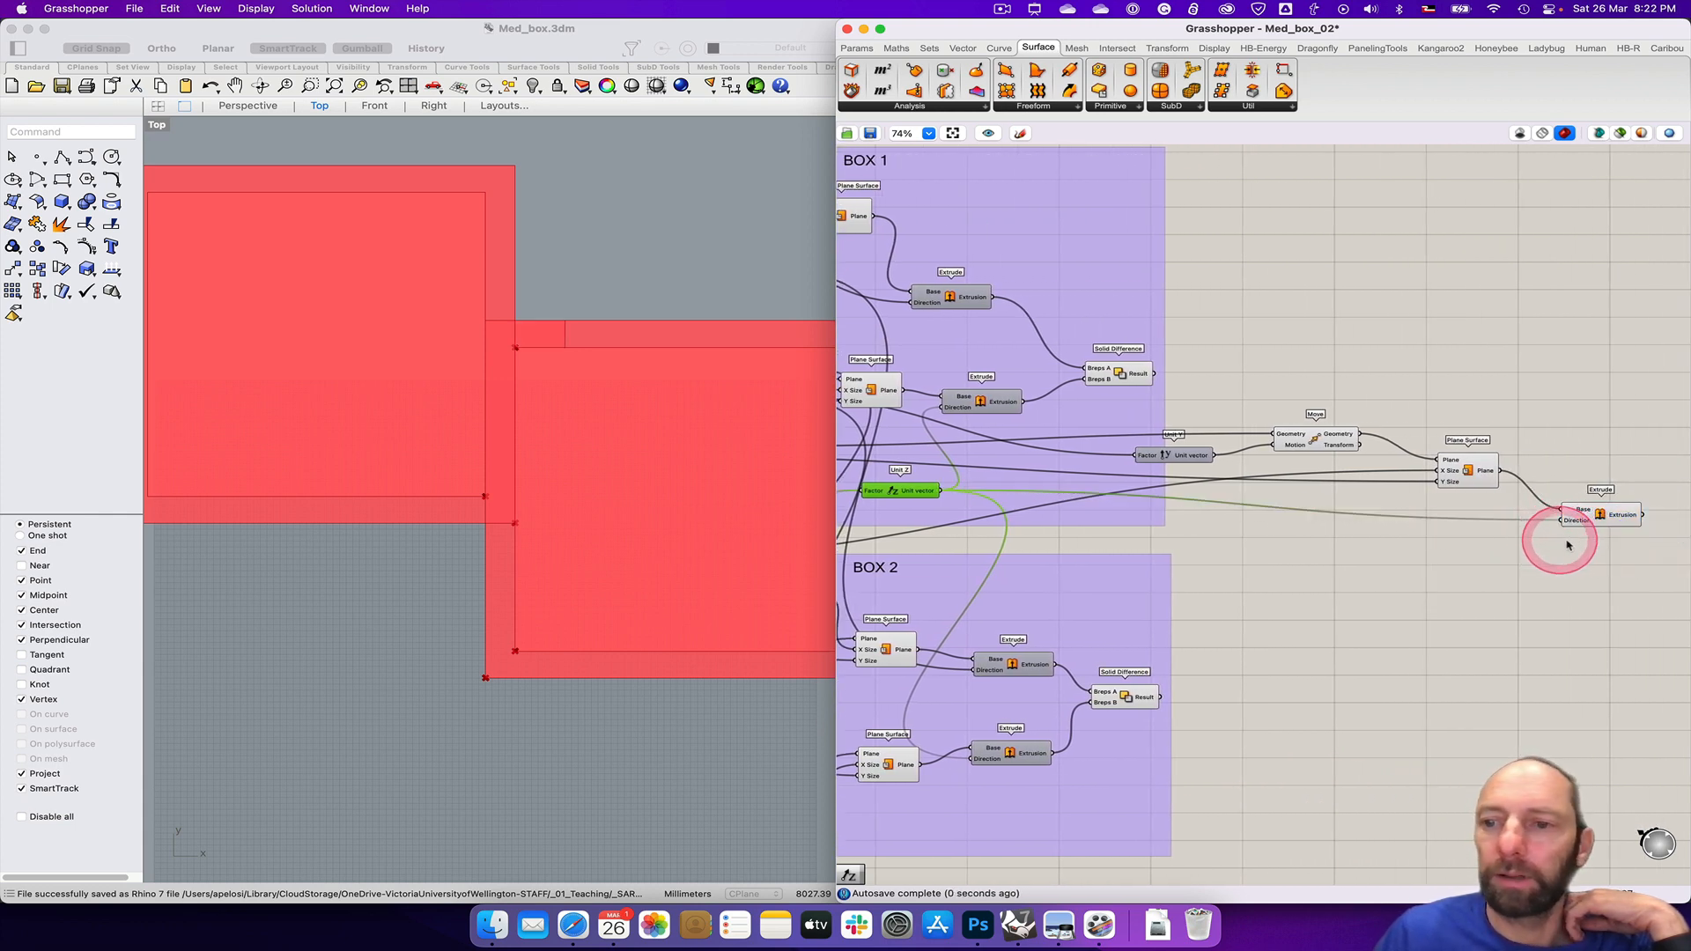
left_click(1599, 513)
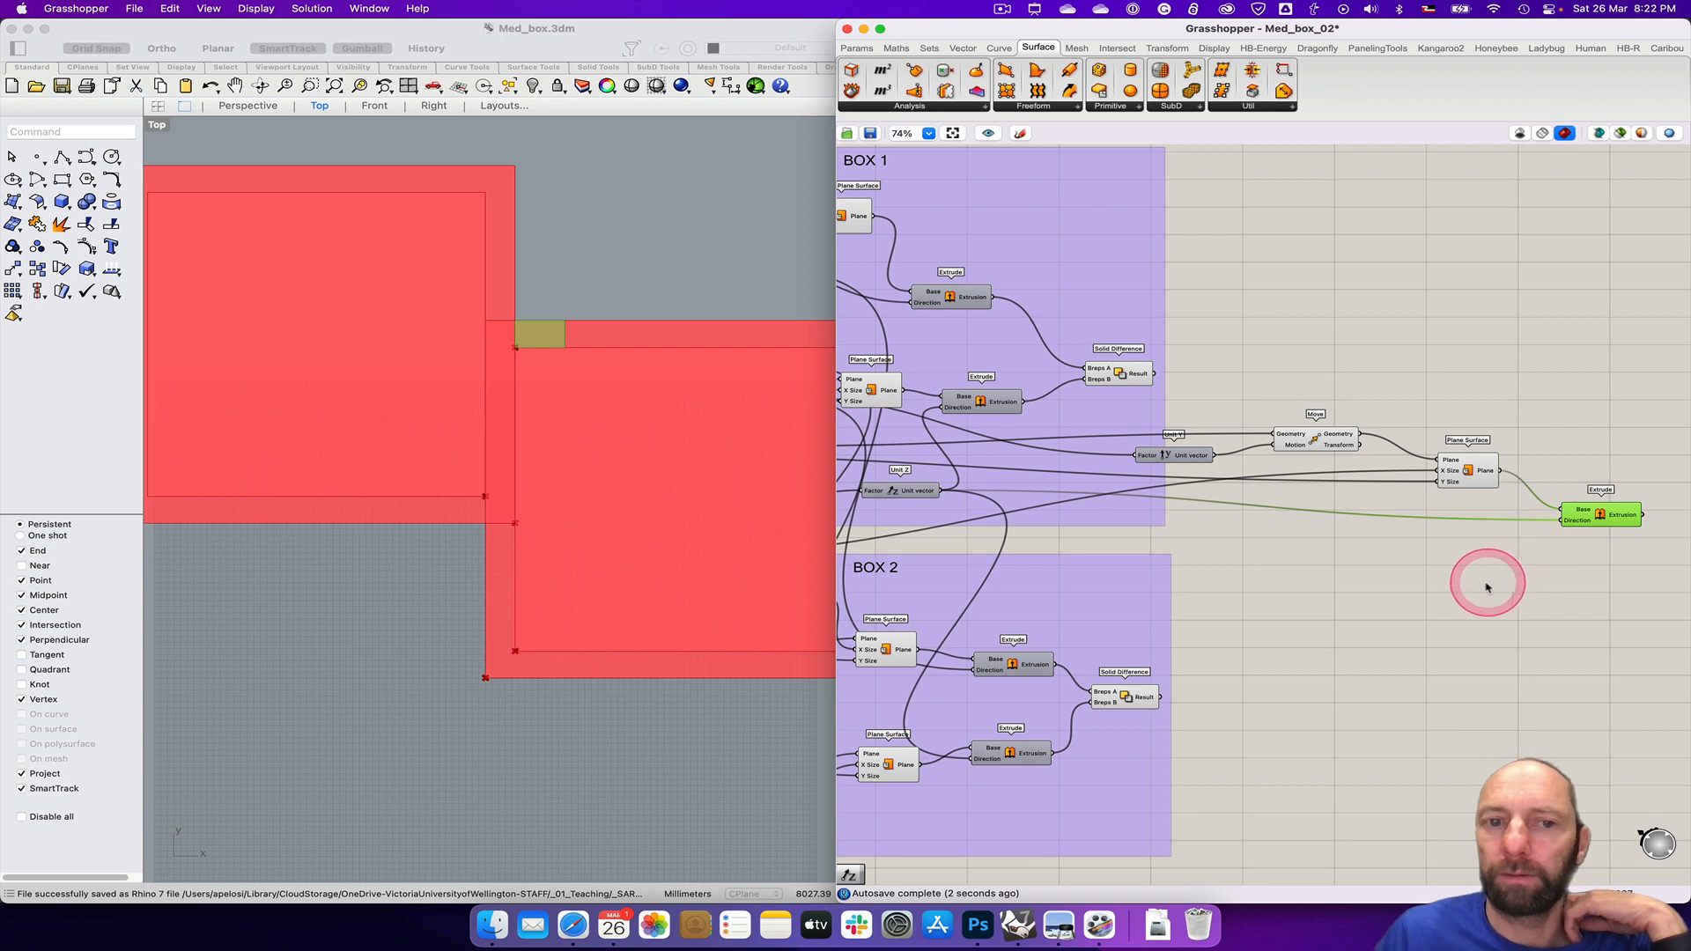
Step: Rearrange the components, moving Box 1's Solid Difference up, Unit Y closer to Move, and the door Extrude above its Plane Surface
right_click_drag(1486, 588, 1307, 581)
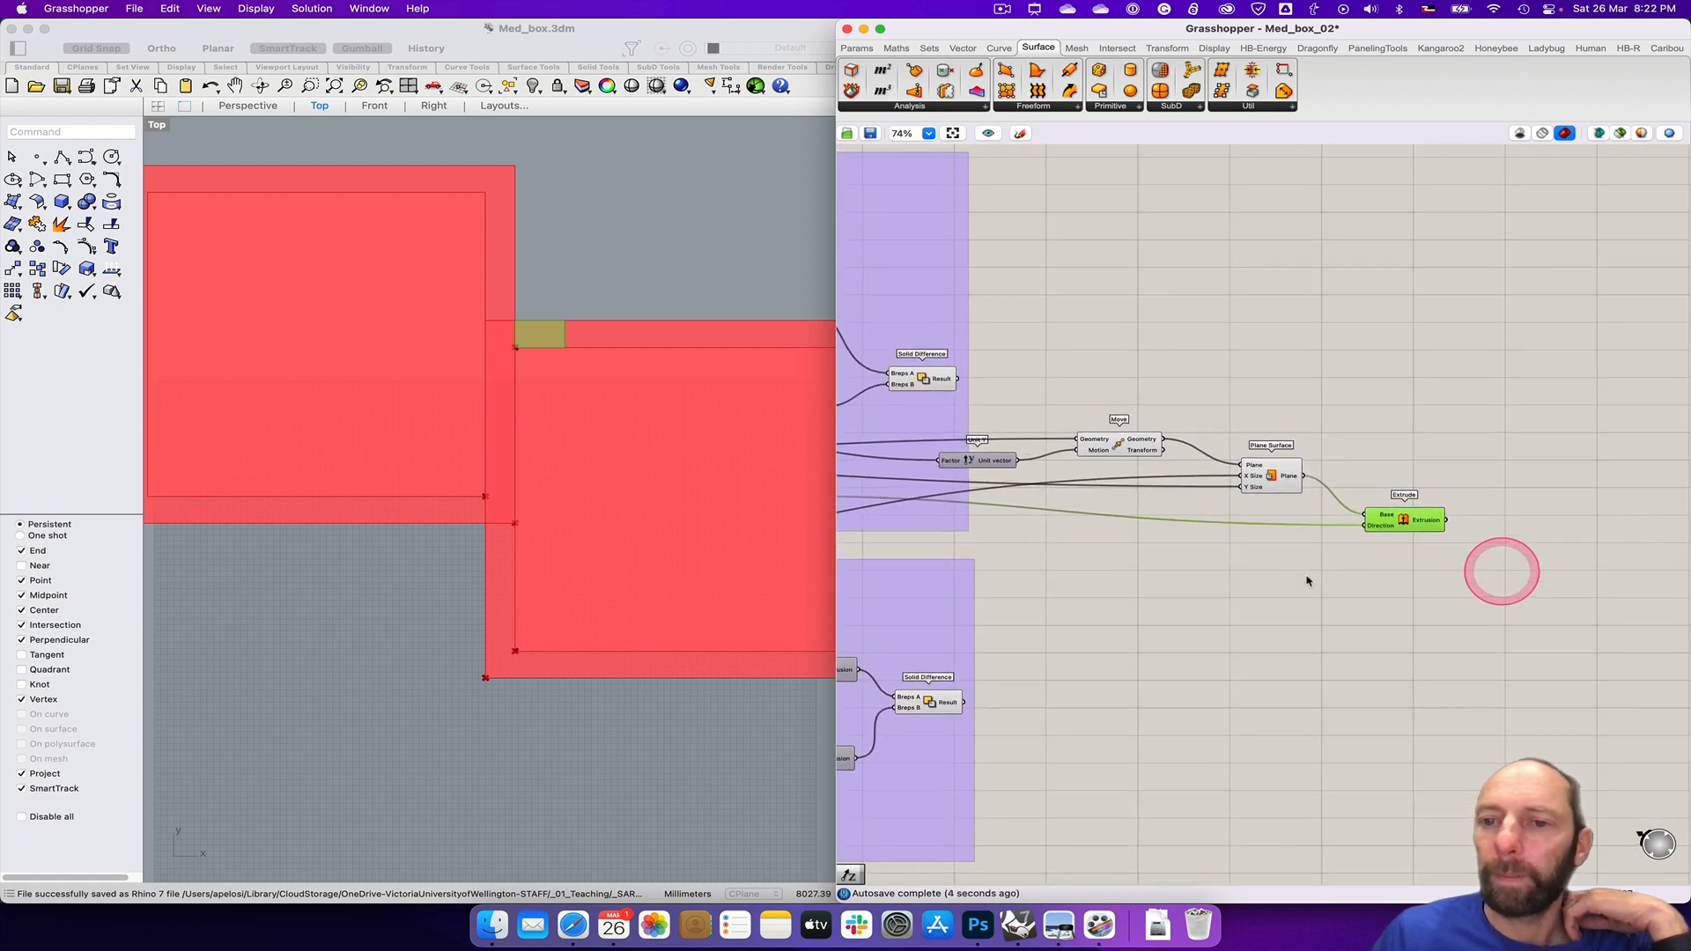
left_click_drag(936, 389, 932, 343)
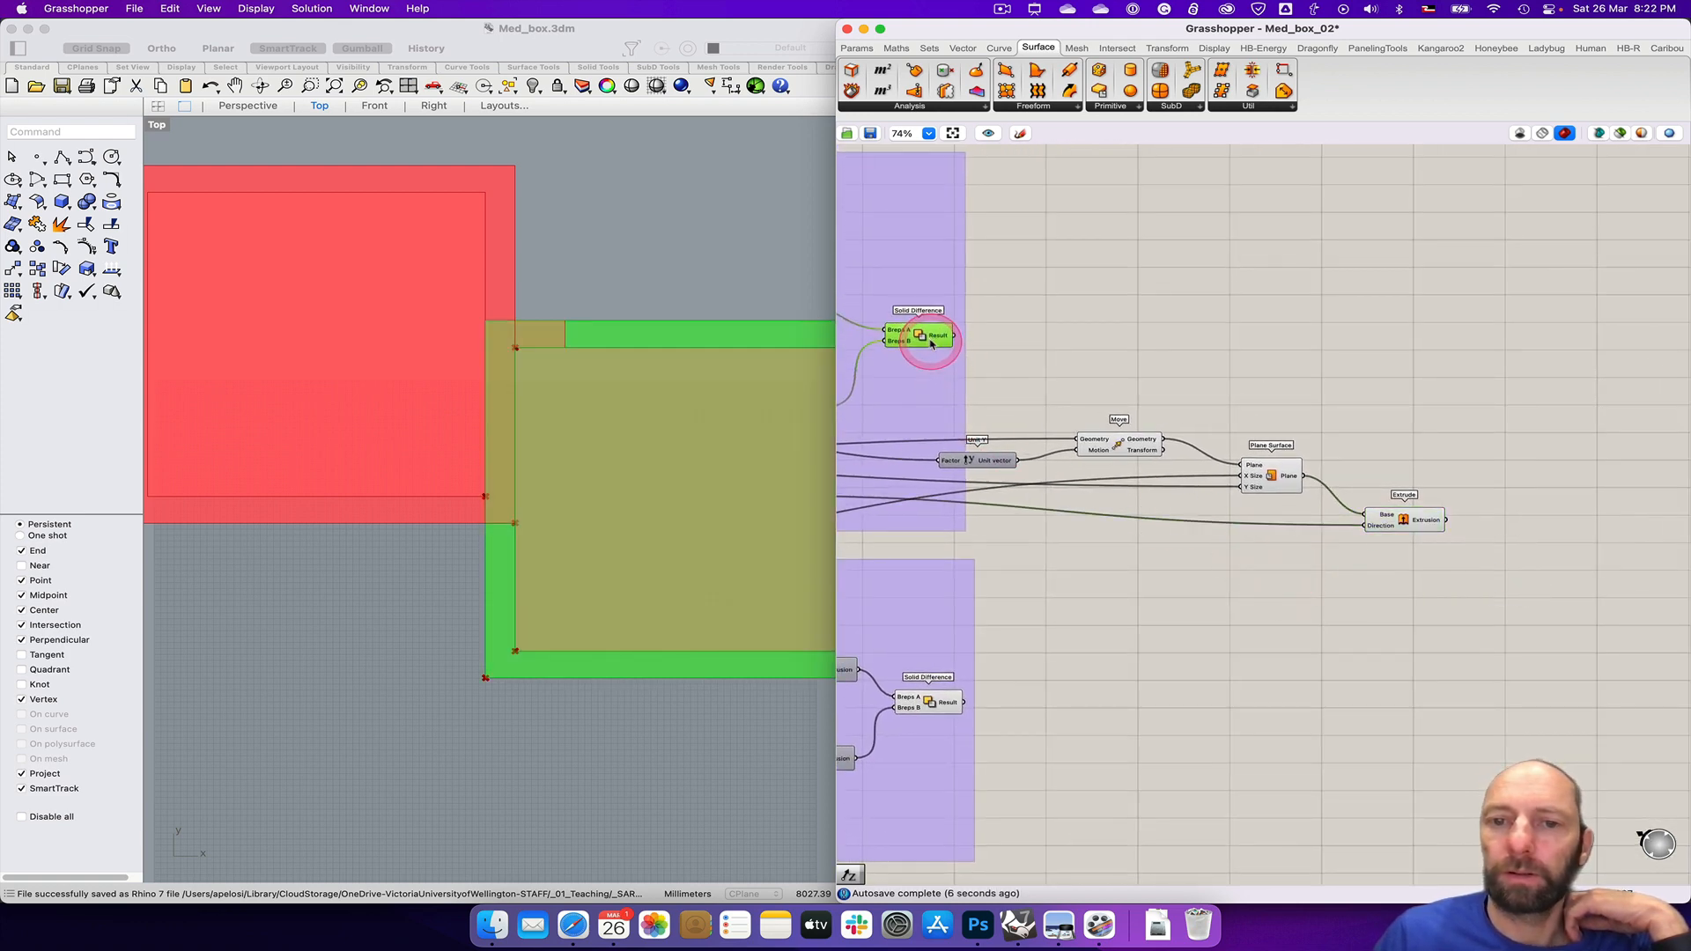
left_click_drag(995, 459, 1048, 467)
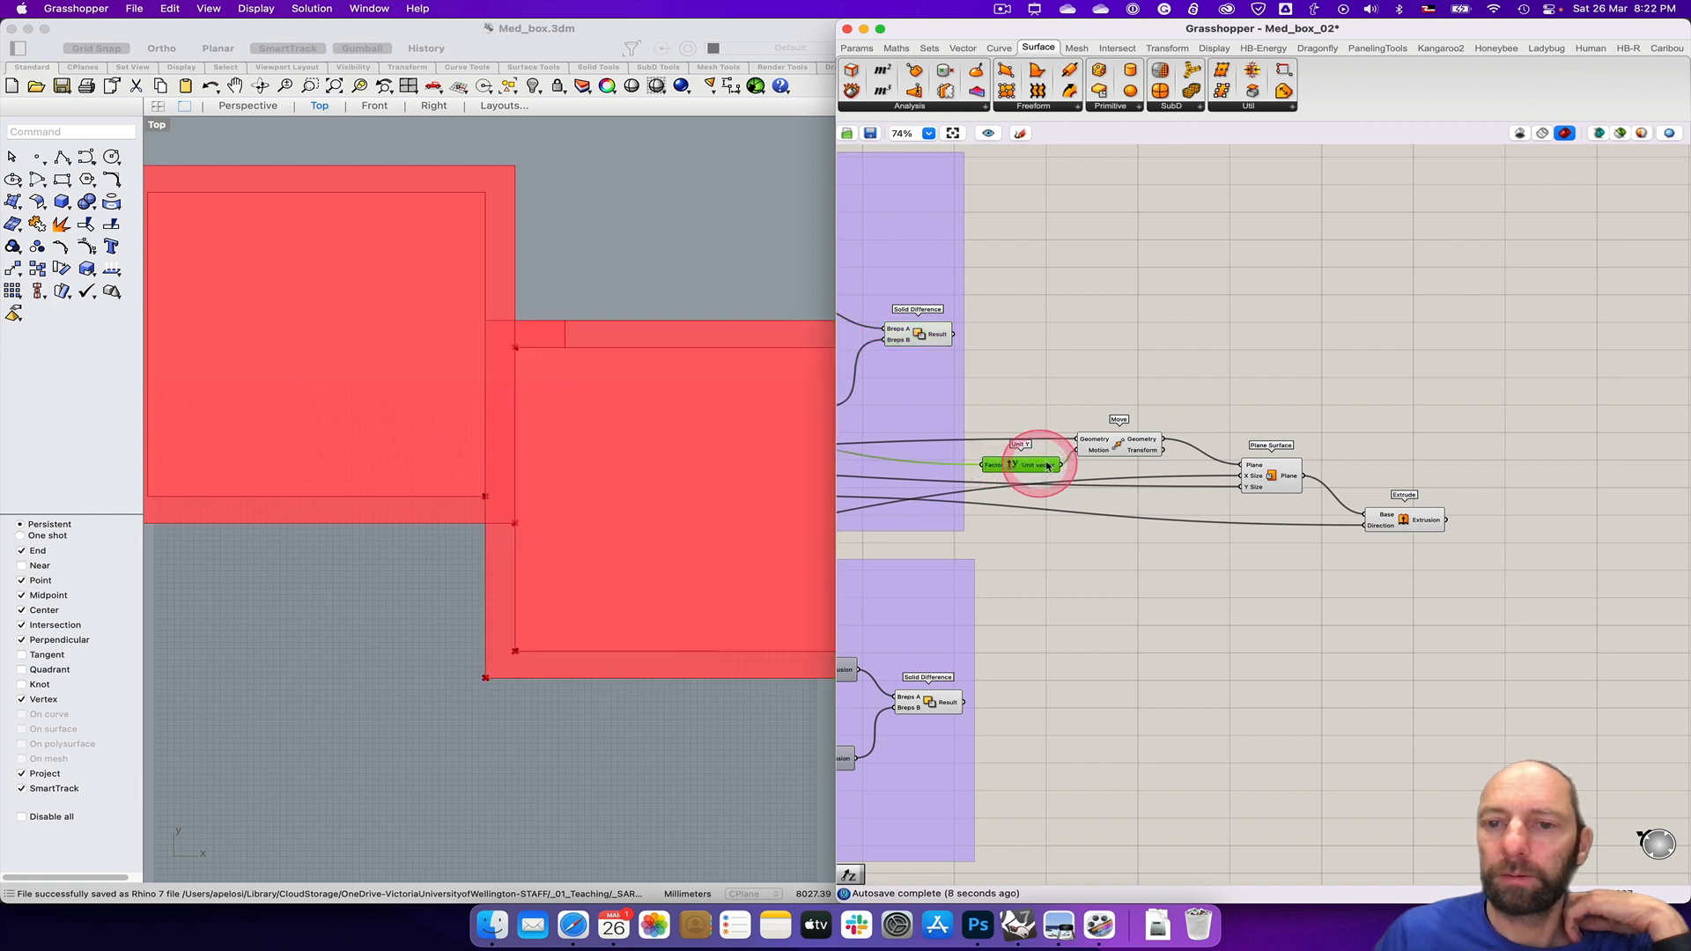
left_click_drag(1418, 519, 1330, 354)
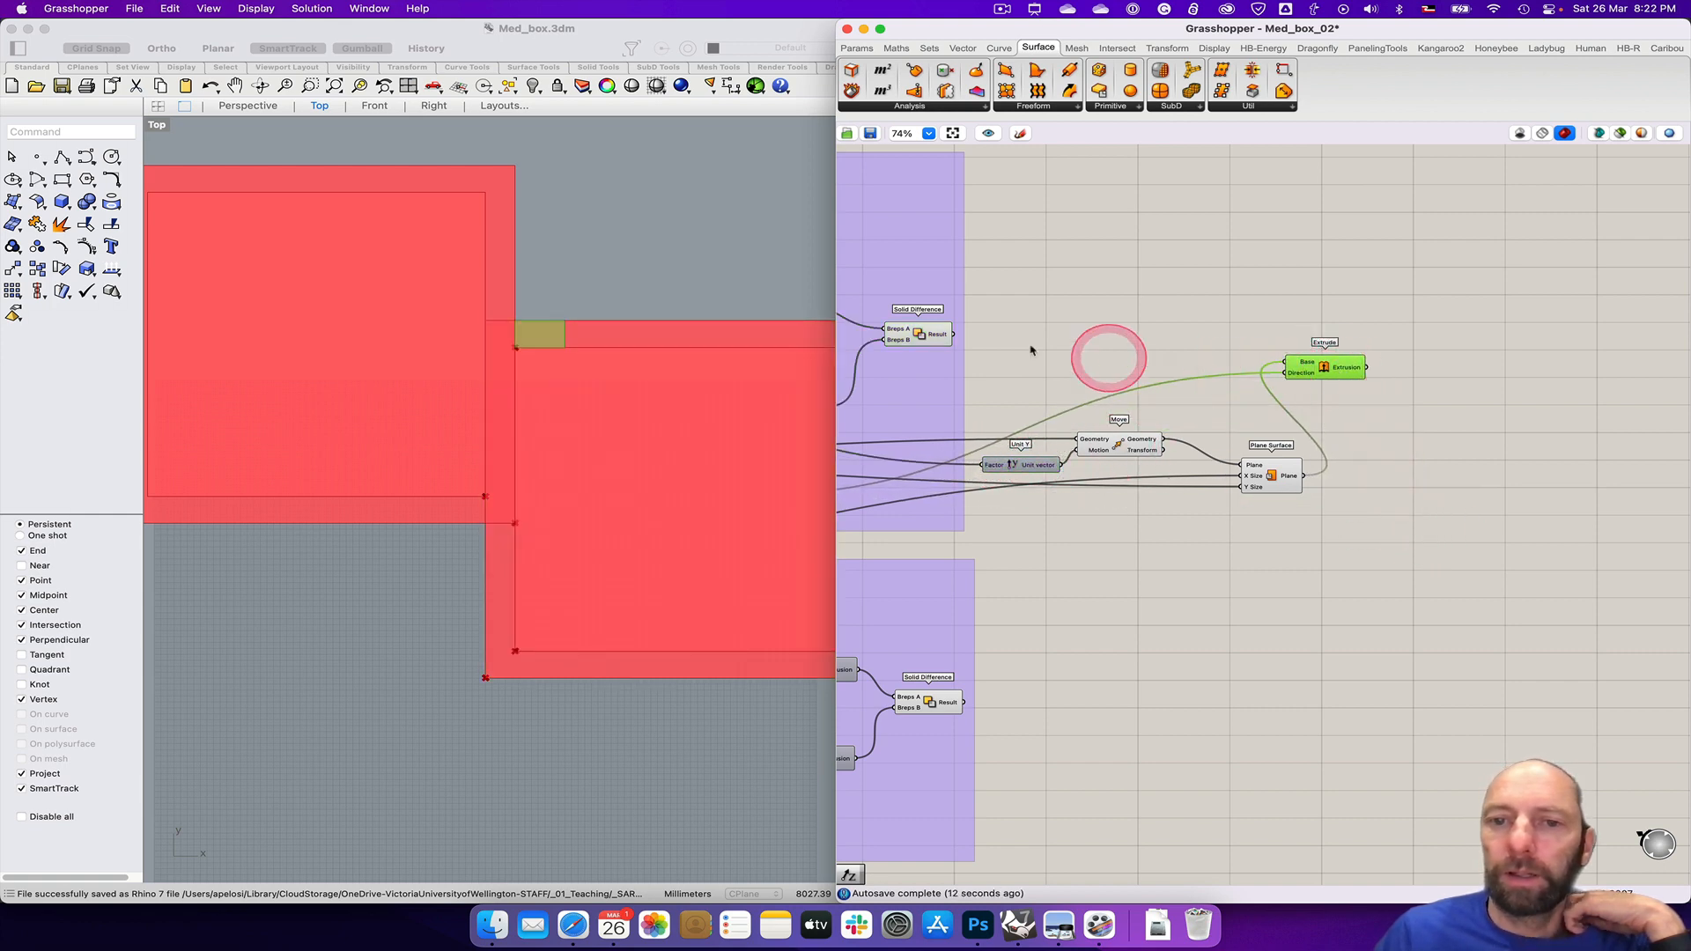
left_click_drag(937, 334, 937, 328)
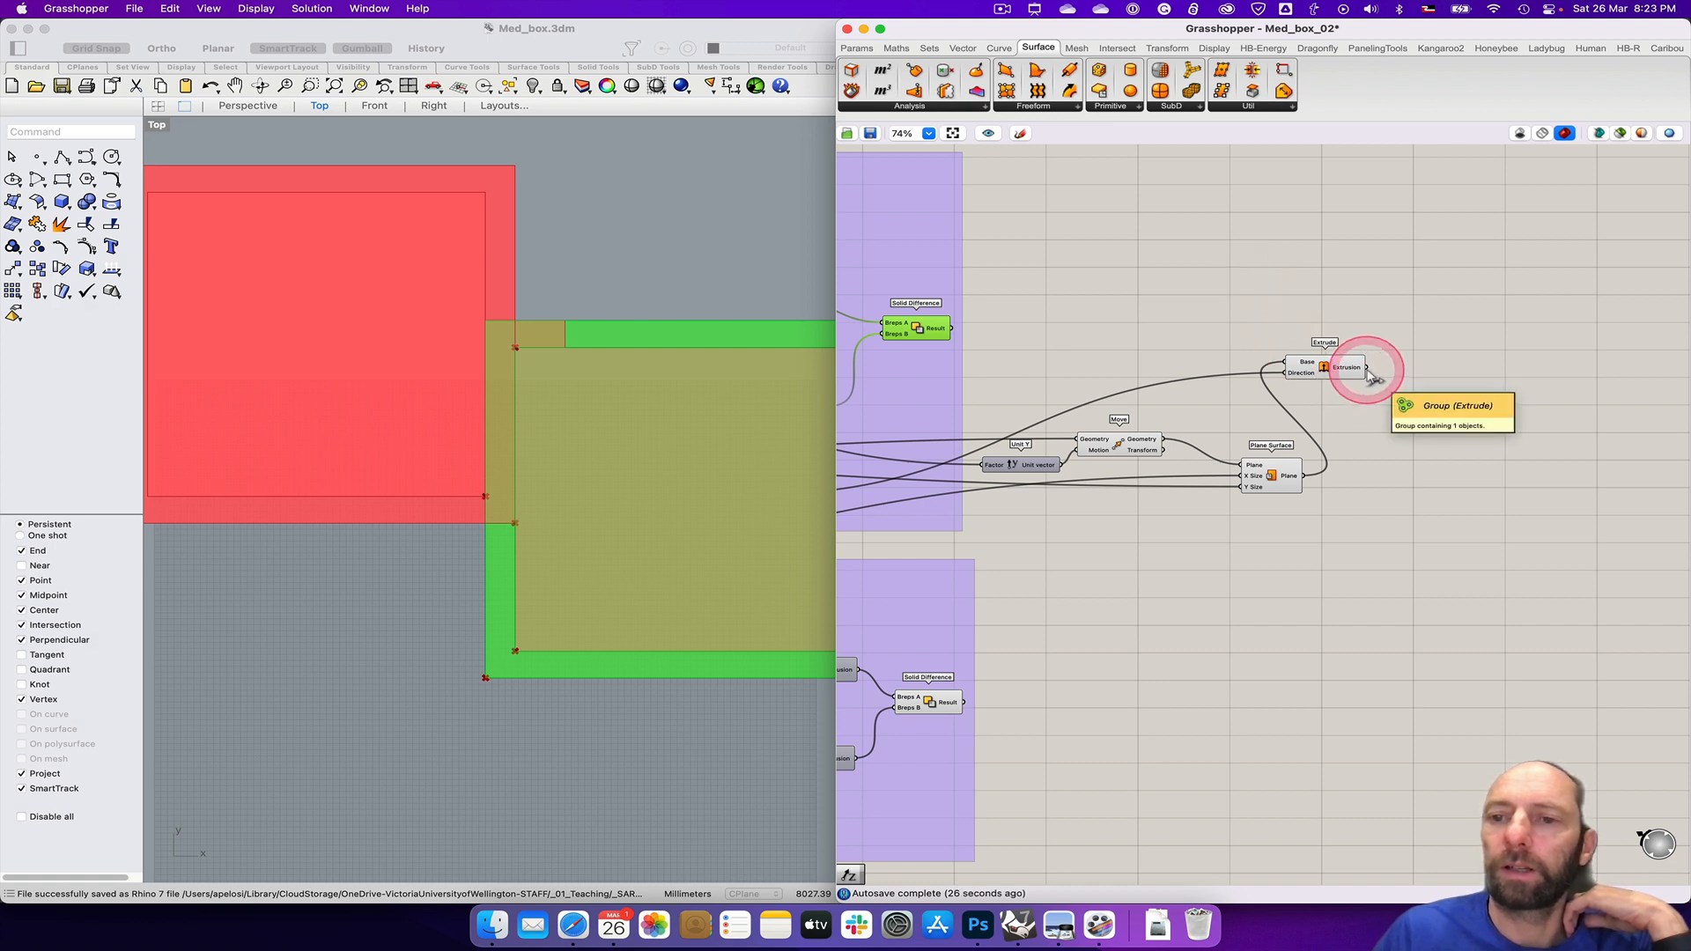
Step: Add the door extrusion as a second input to Breps B of Box 1's Solid Difference, and reposition both components
left_click_drag(1371, 374, 886, 336)
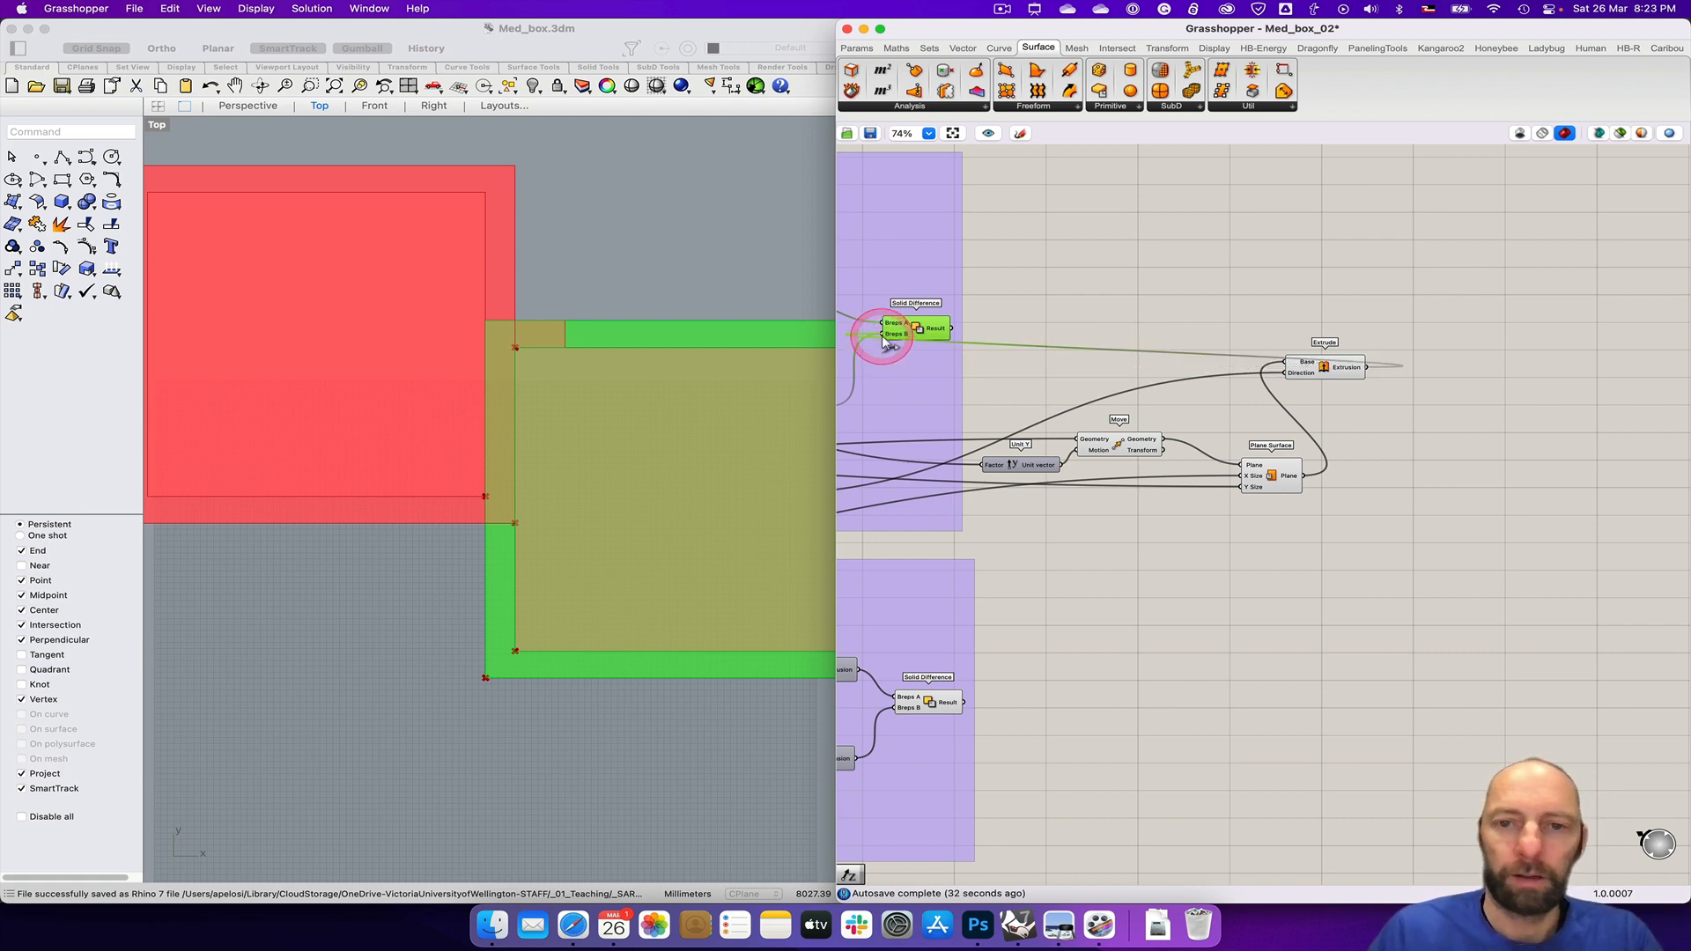
left_click_drag(883, 343, 945, 310)
left_click(1116, 319)
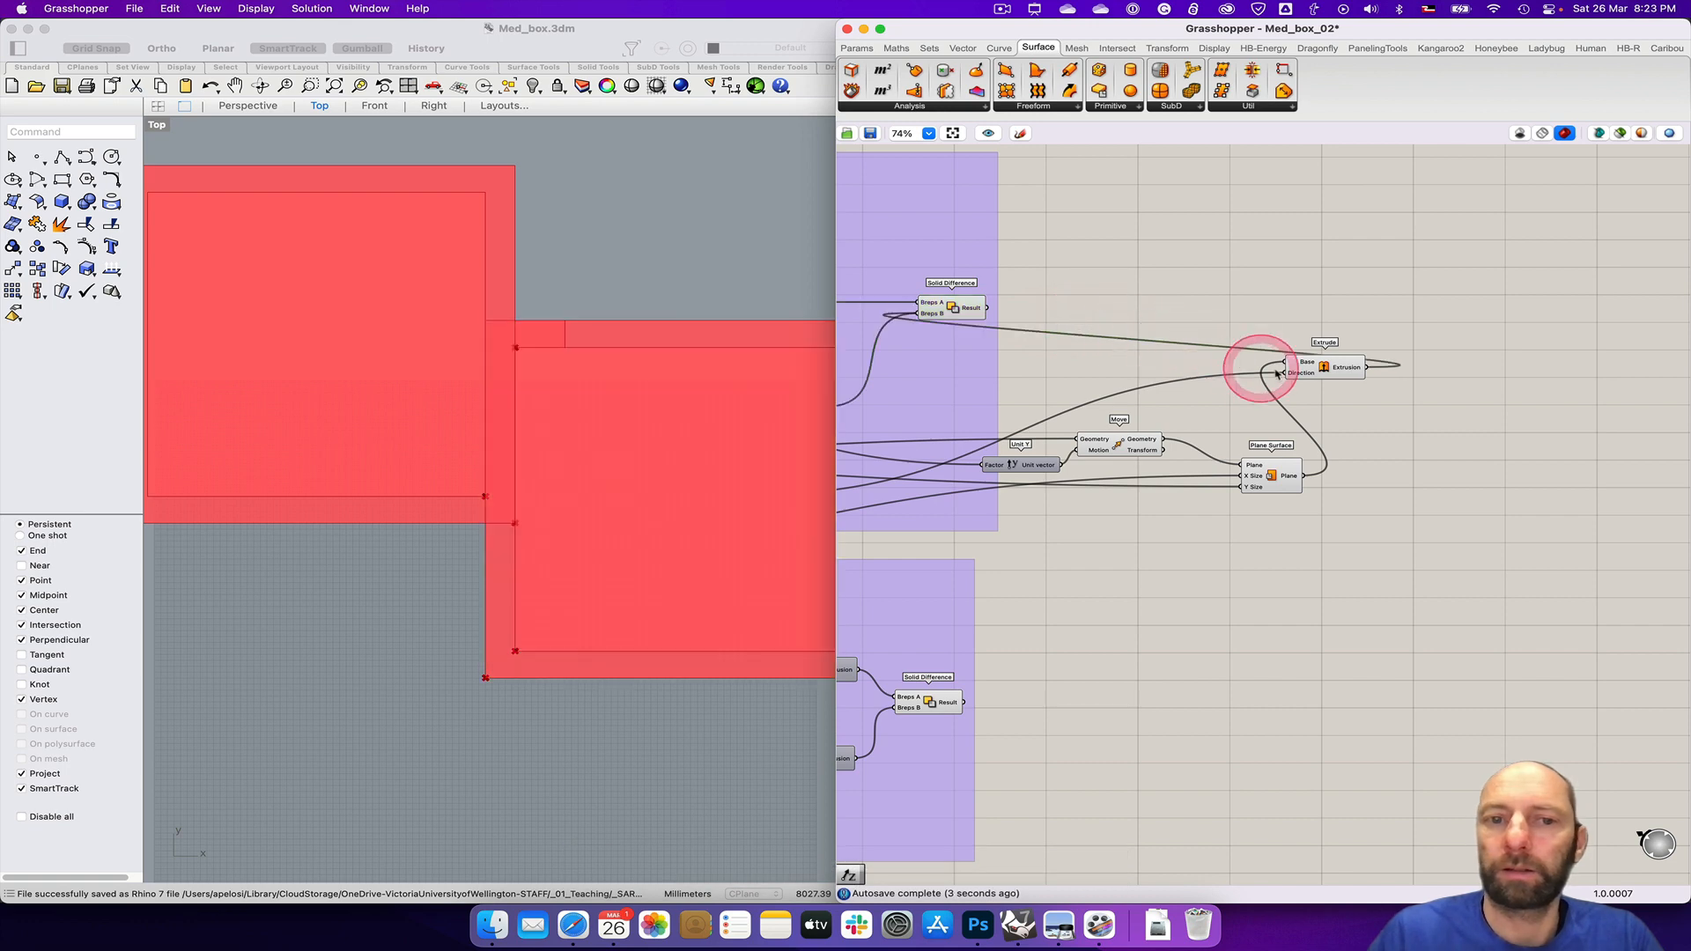
left_click_drag(1321, 368, 1331, 405)
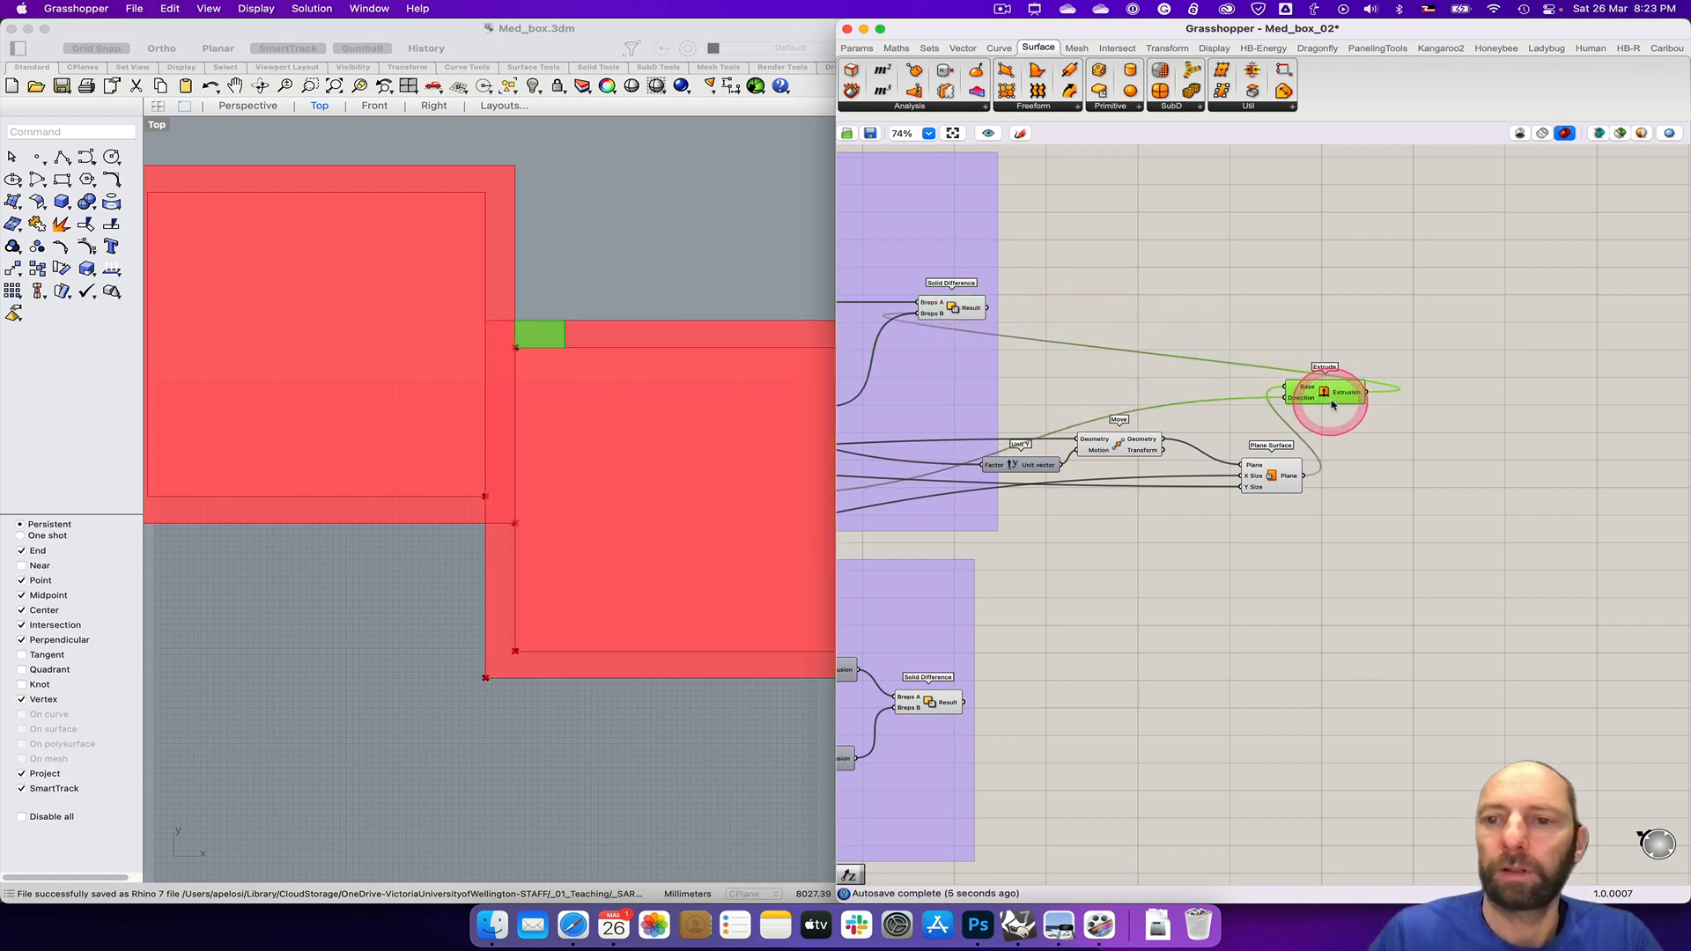
Step: Turn off the door Extrude's preview and check Box 1's Solid Difference in the four-viewport layout, moving that component slightly up
right_click(1329, 393)
left_click(1382, 422)
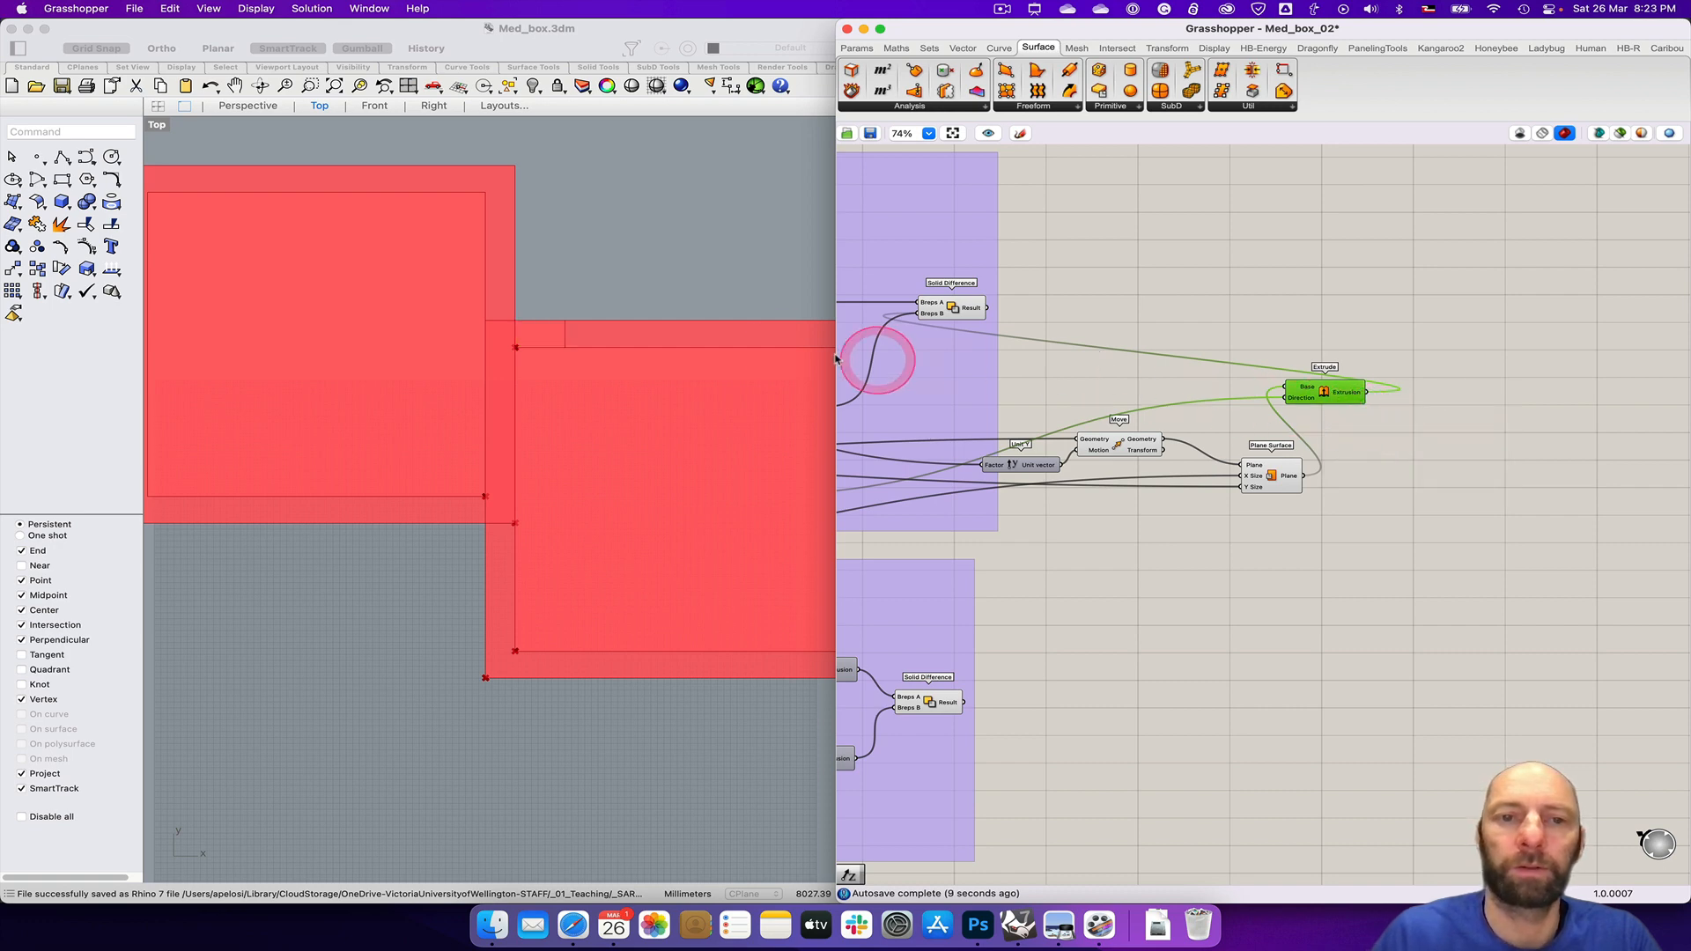
double_click(159, 125)
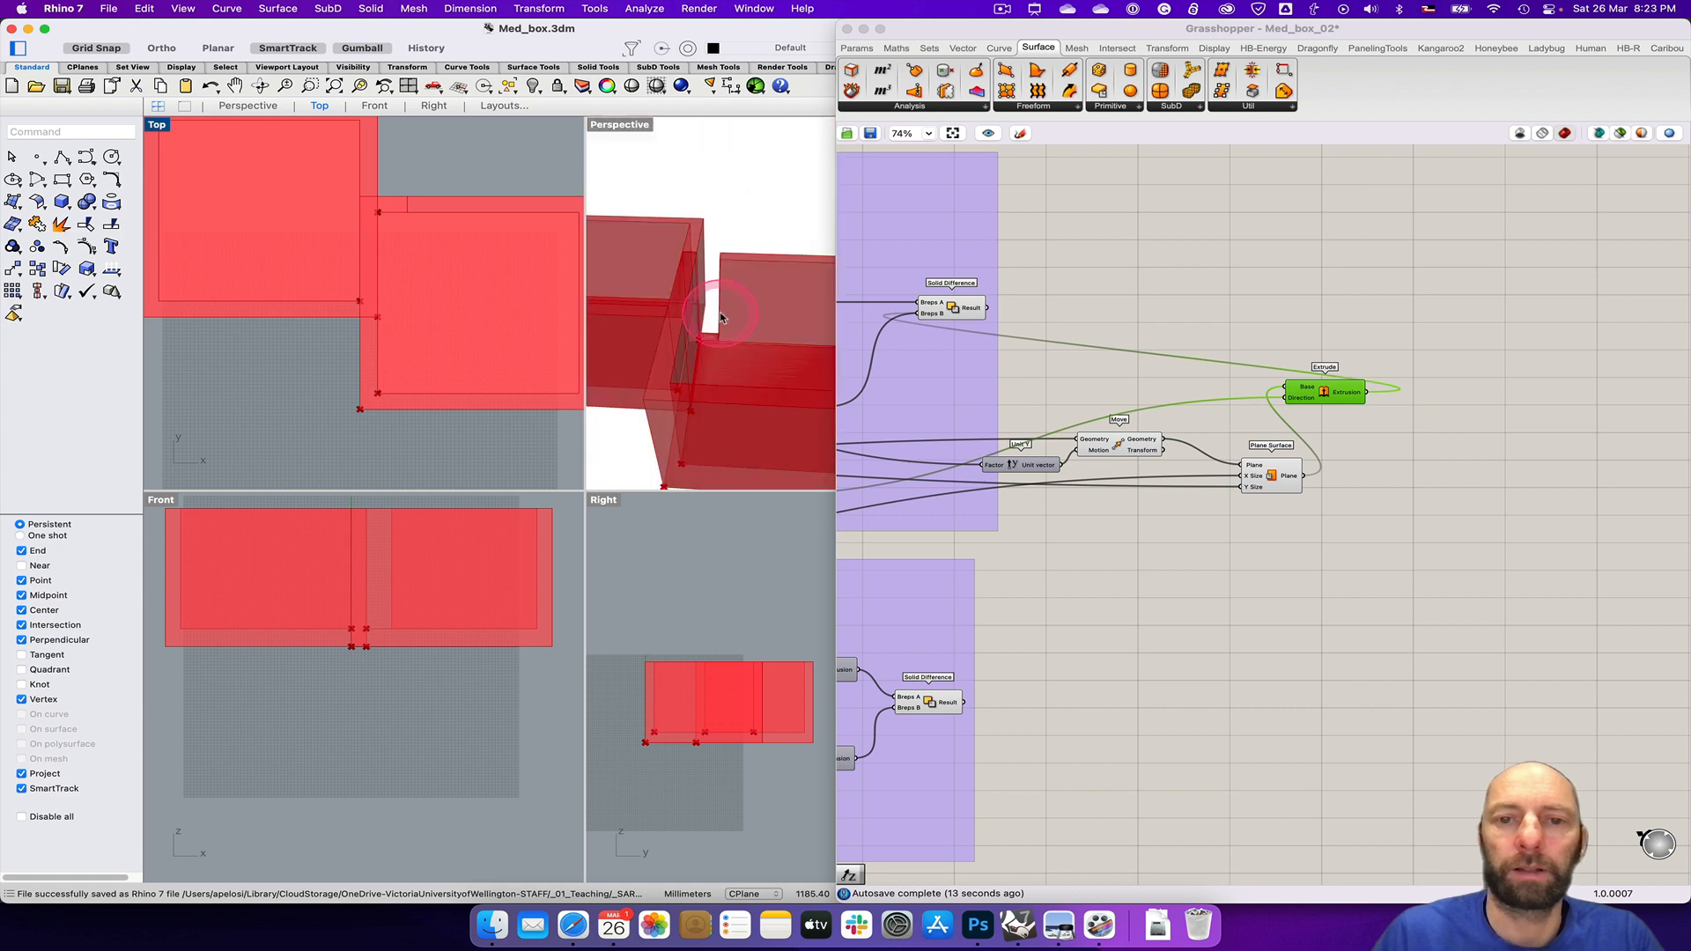
left_click(982, 318)
left_click_drag(982, 318, 995, 271)
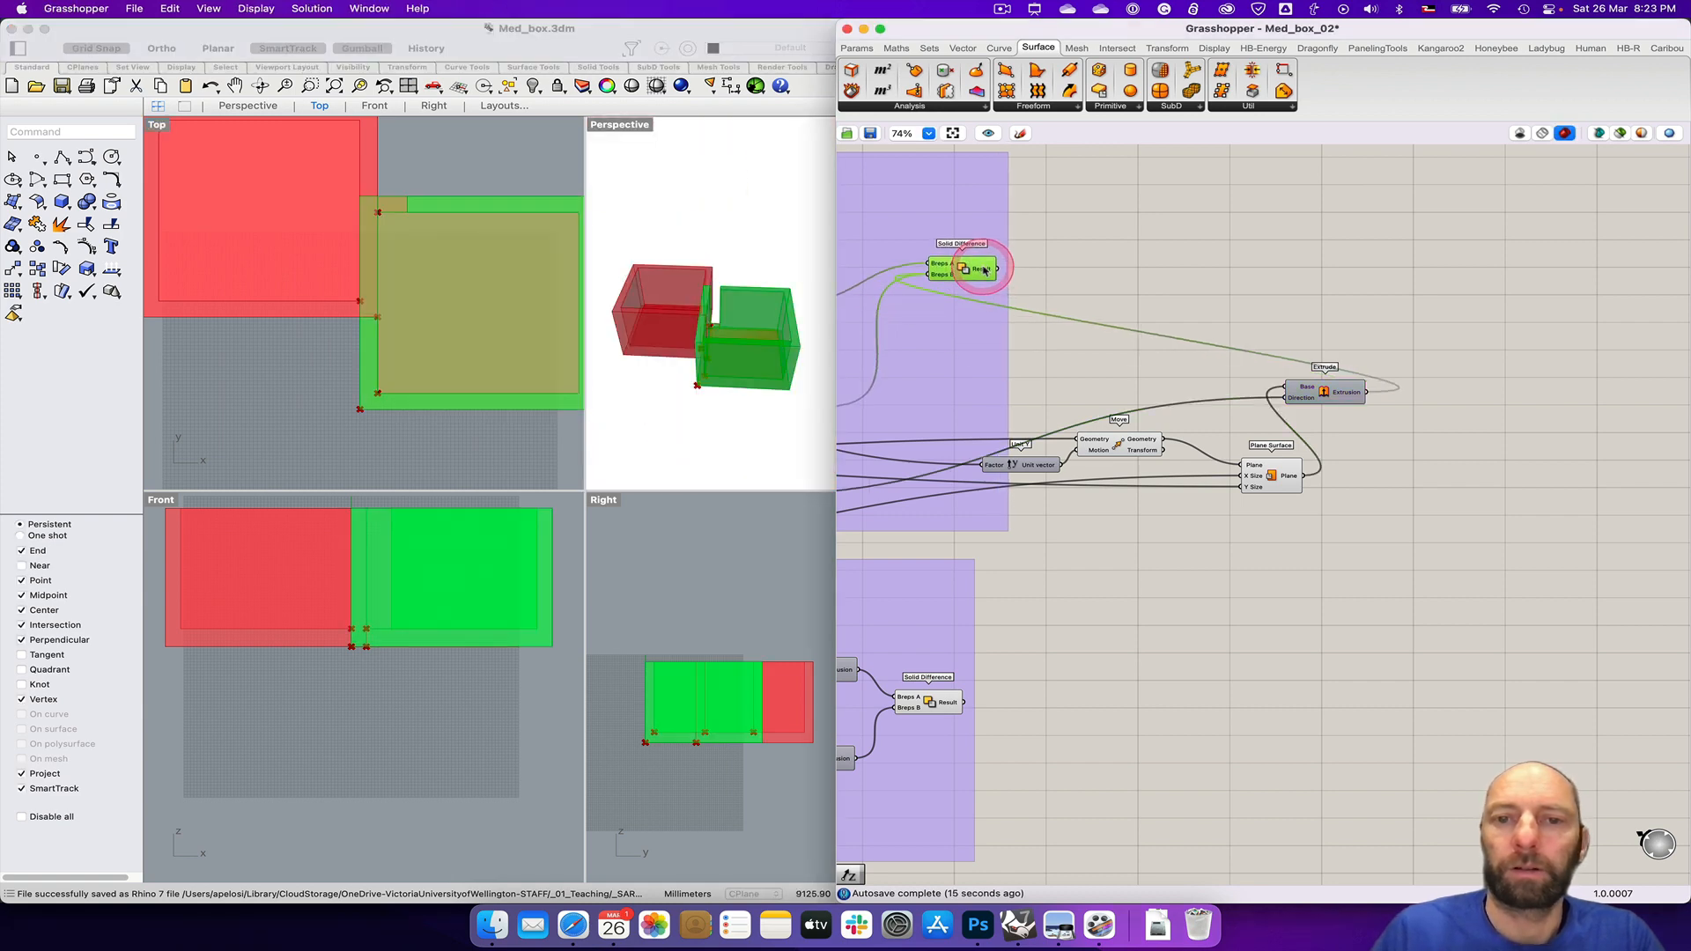
right_click_drag(739, 362, 693, 327)
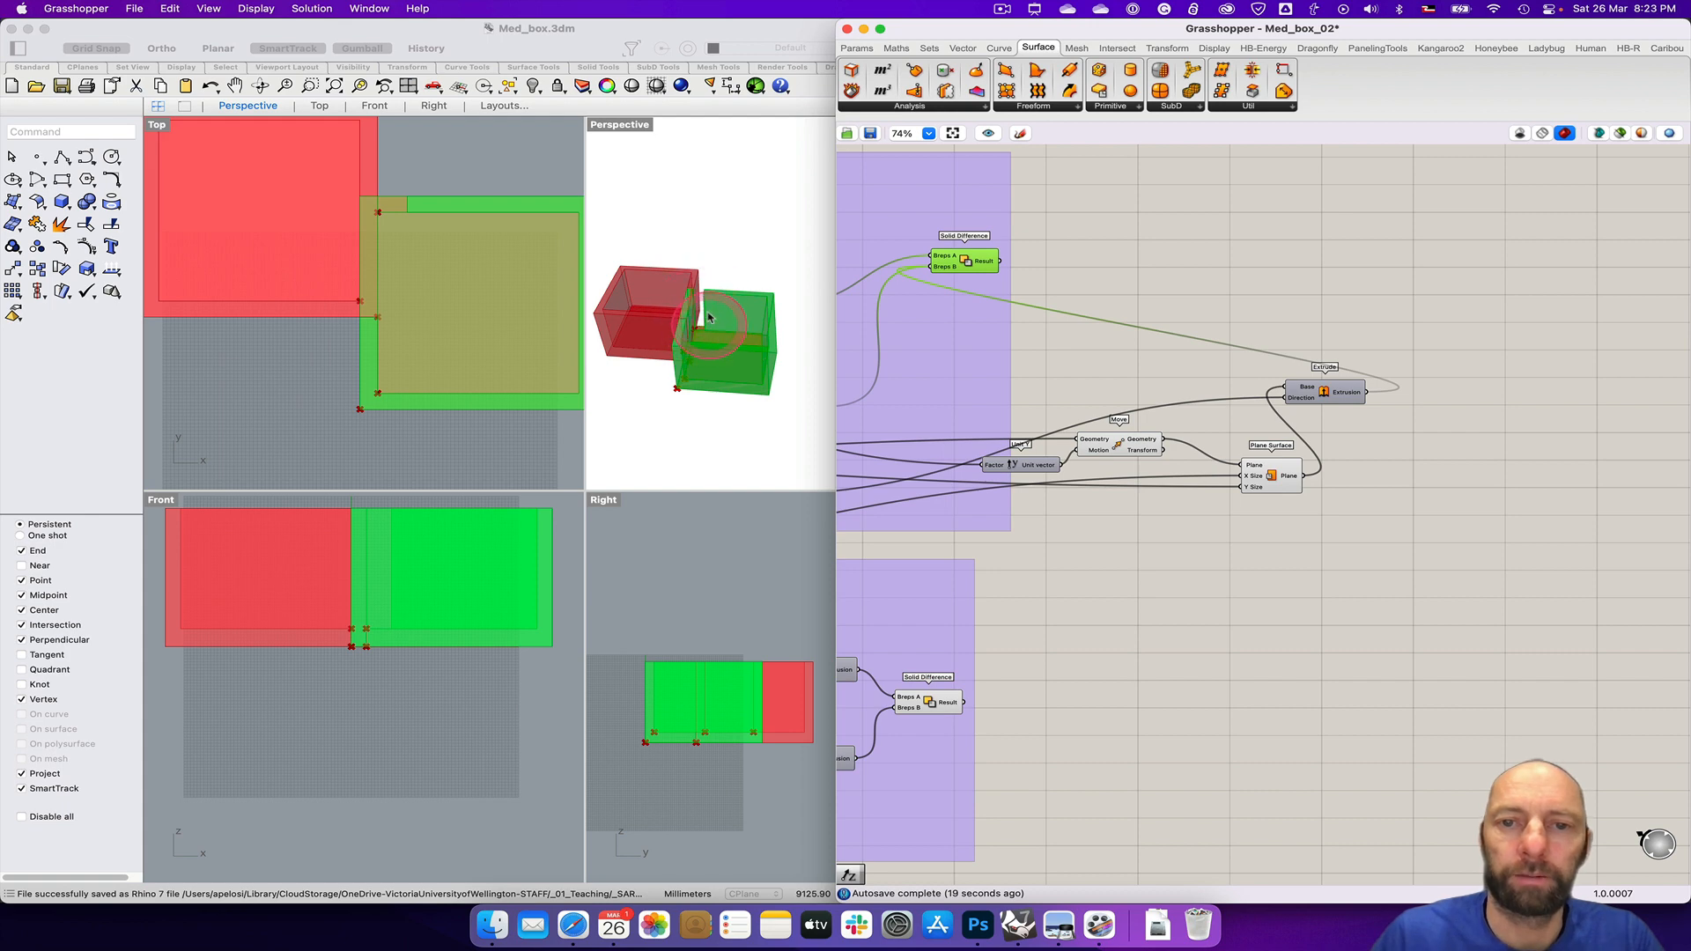
Step: Shift the door's Unit Y and Plane Surface components to tidy them, and add a scribble reading "Door 1" above them
left_click_drag(1036, 472, 1080, 480)
mouse_move(1277, 476)
left_mouse_down()
mouse_move(1300, 492)
mouse_move(1287, 503)
left_mouse_up()
double_click(1191, 388)
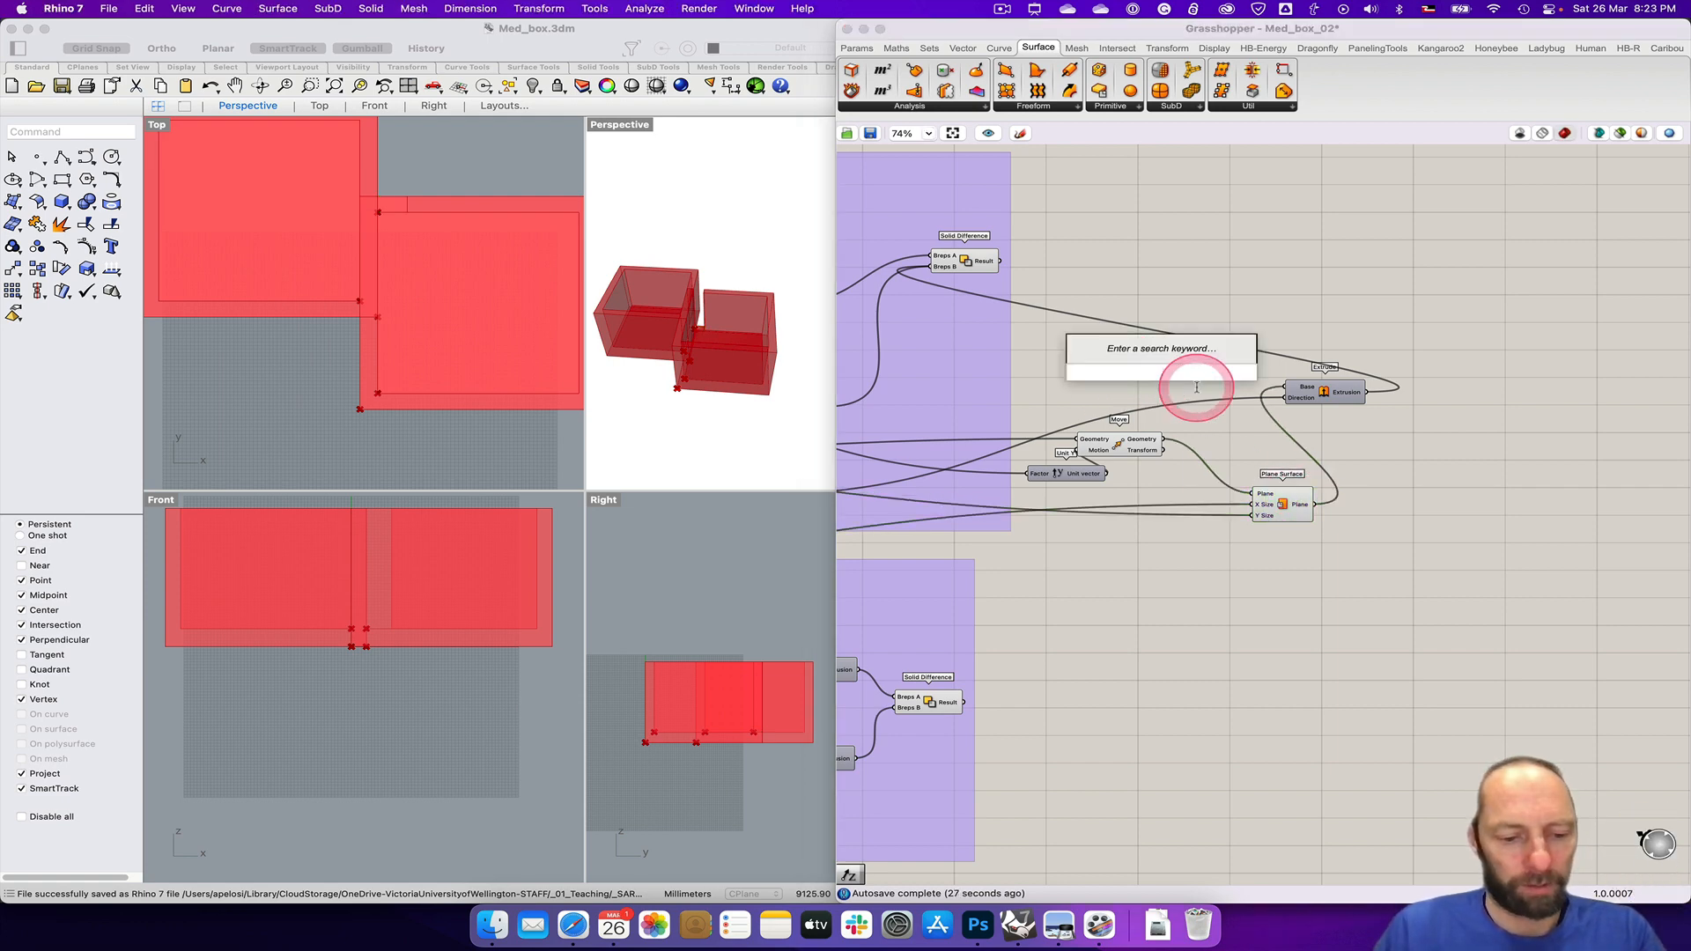
type("'")
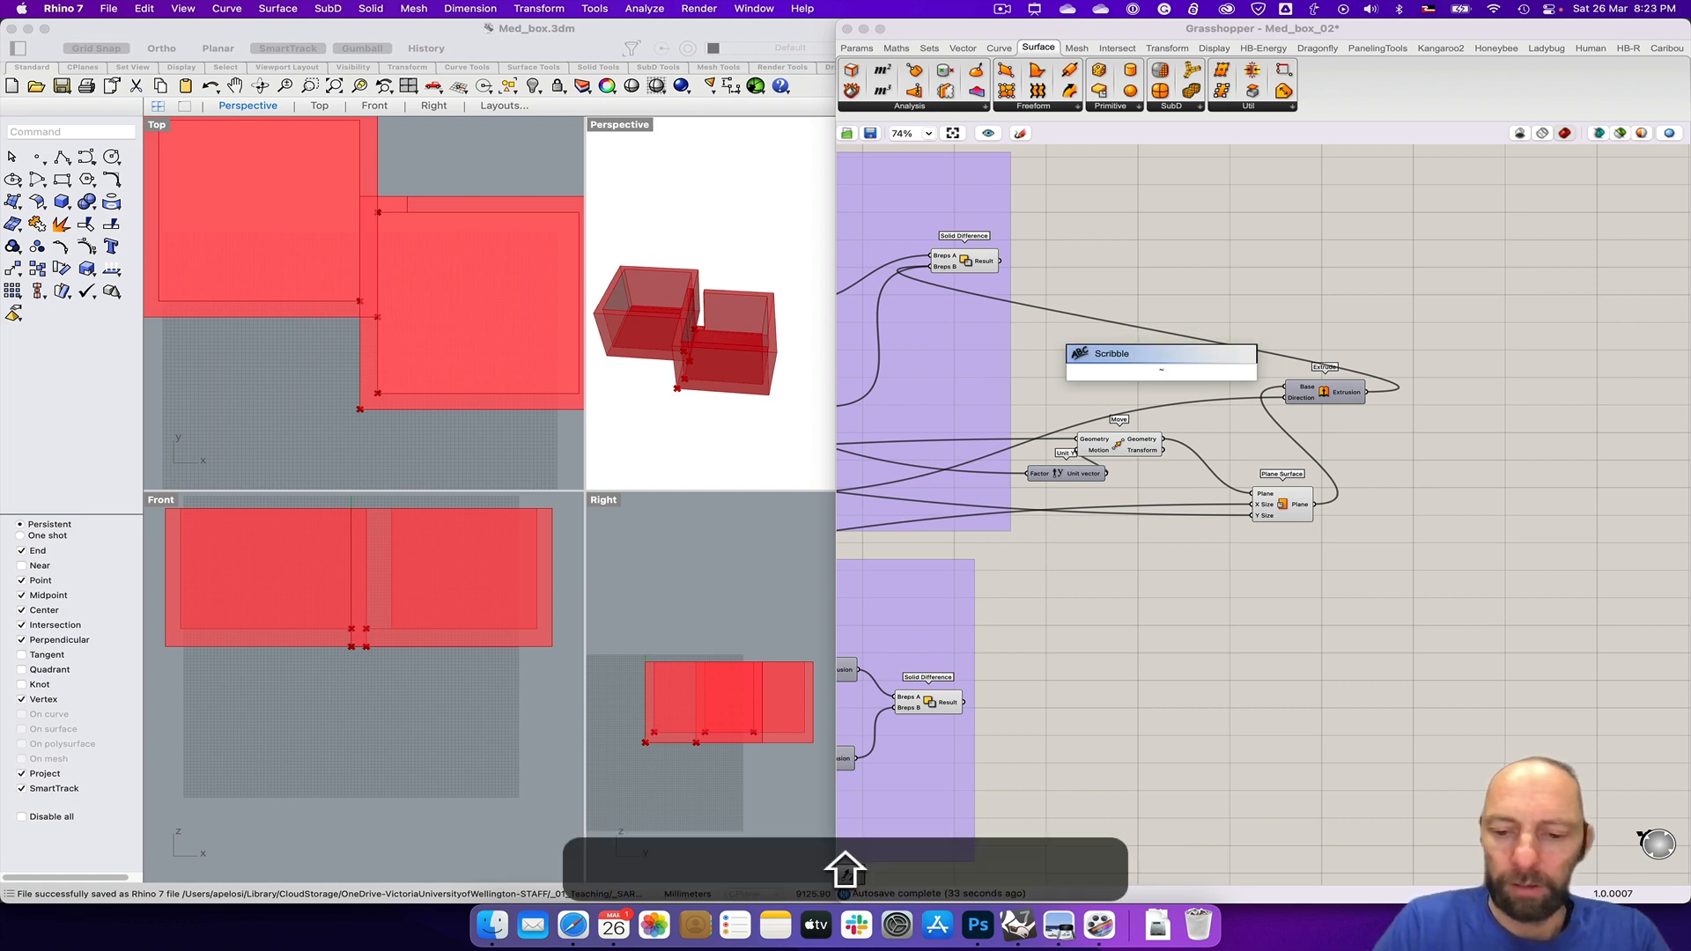
type("Door 1")
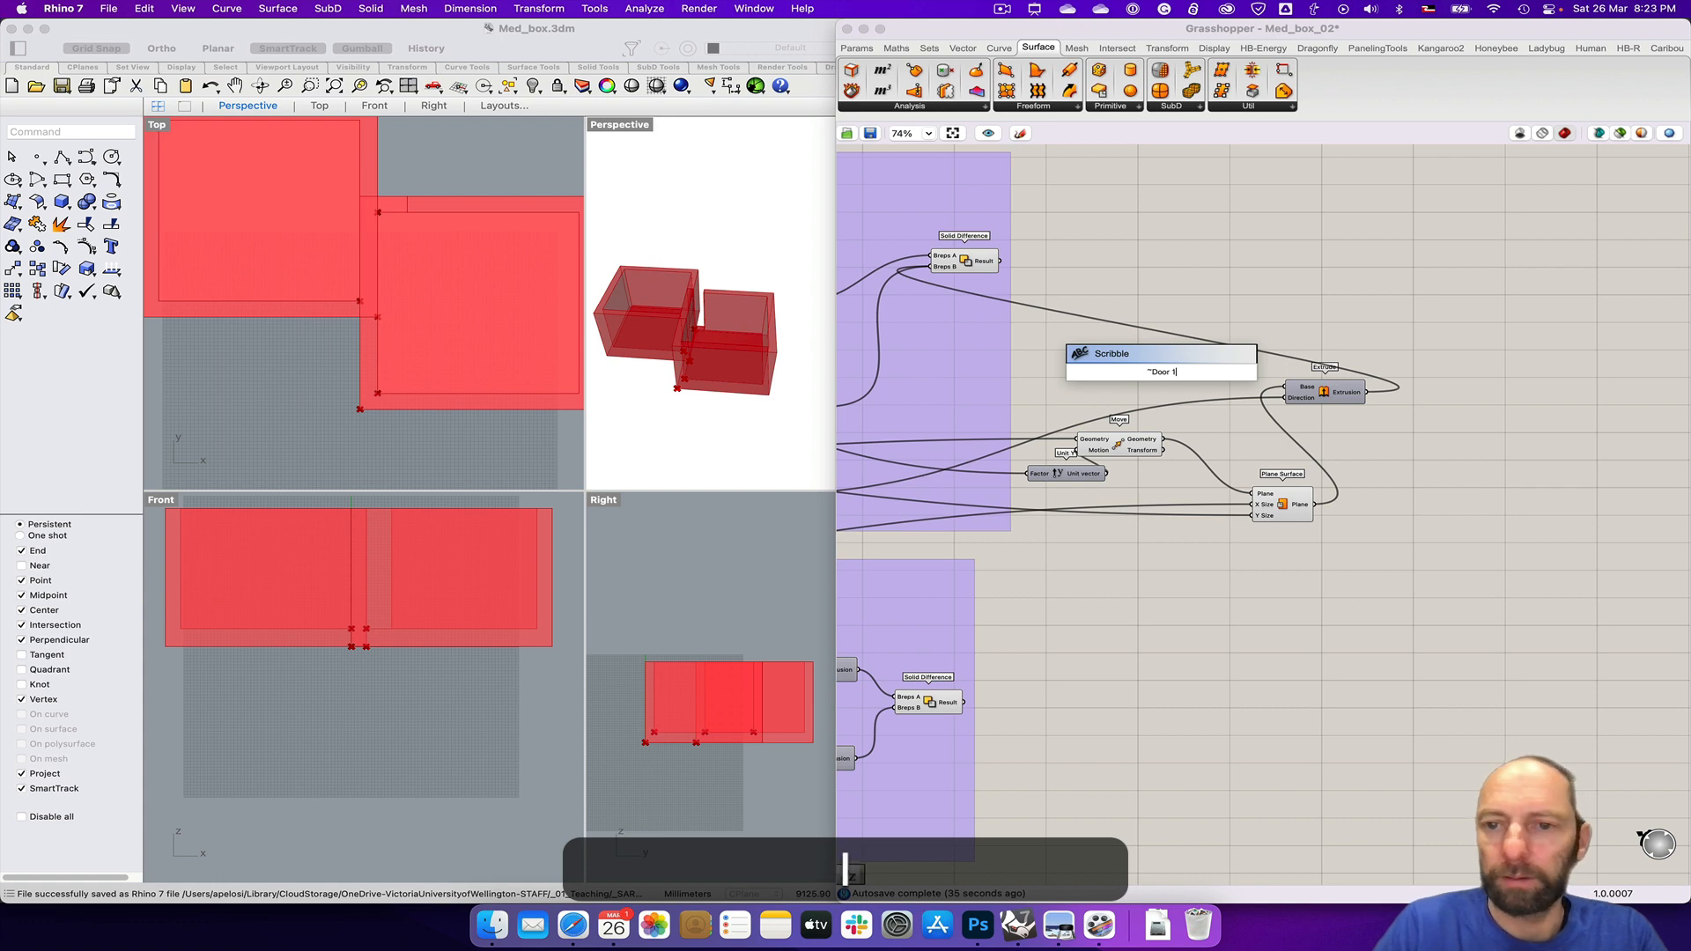
key("Return")
left_click_drag(1136, 377, 1205, 376)
Step: Group the Door 1 scribble with its Move, Unit Y, Plane Surface and Extrude components, and nudge Box 1's Solid Difference up
left_click(1034, 348)
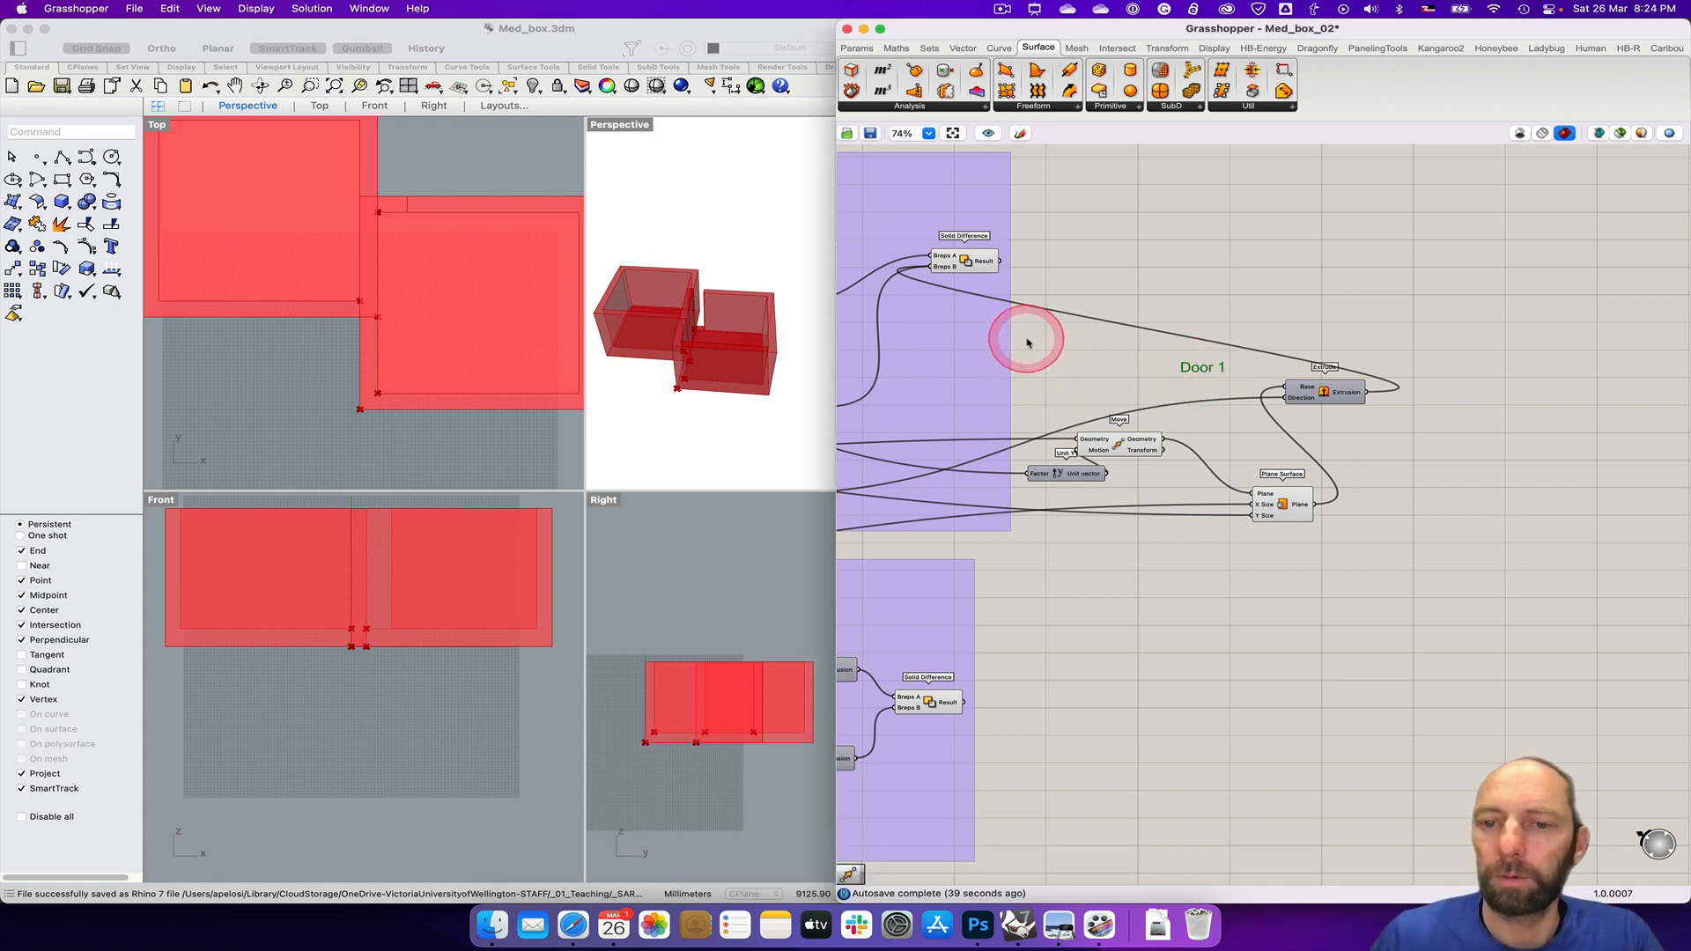
mouse_move(1026, 343)
left_mouse_down()
mouse_move(1094, 491)
mouse_move(1399, 547)
left_mouse_up()
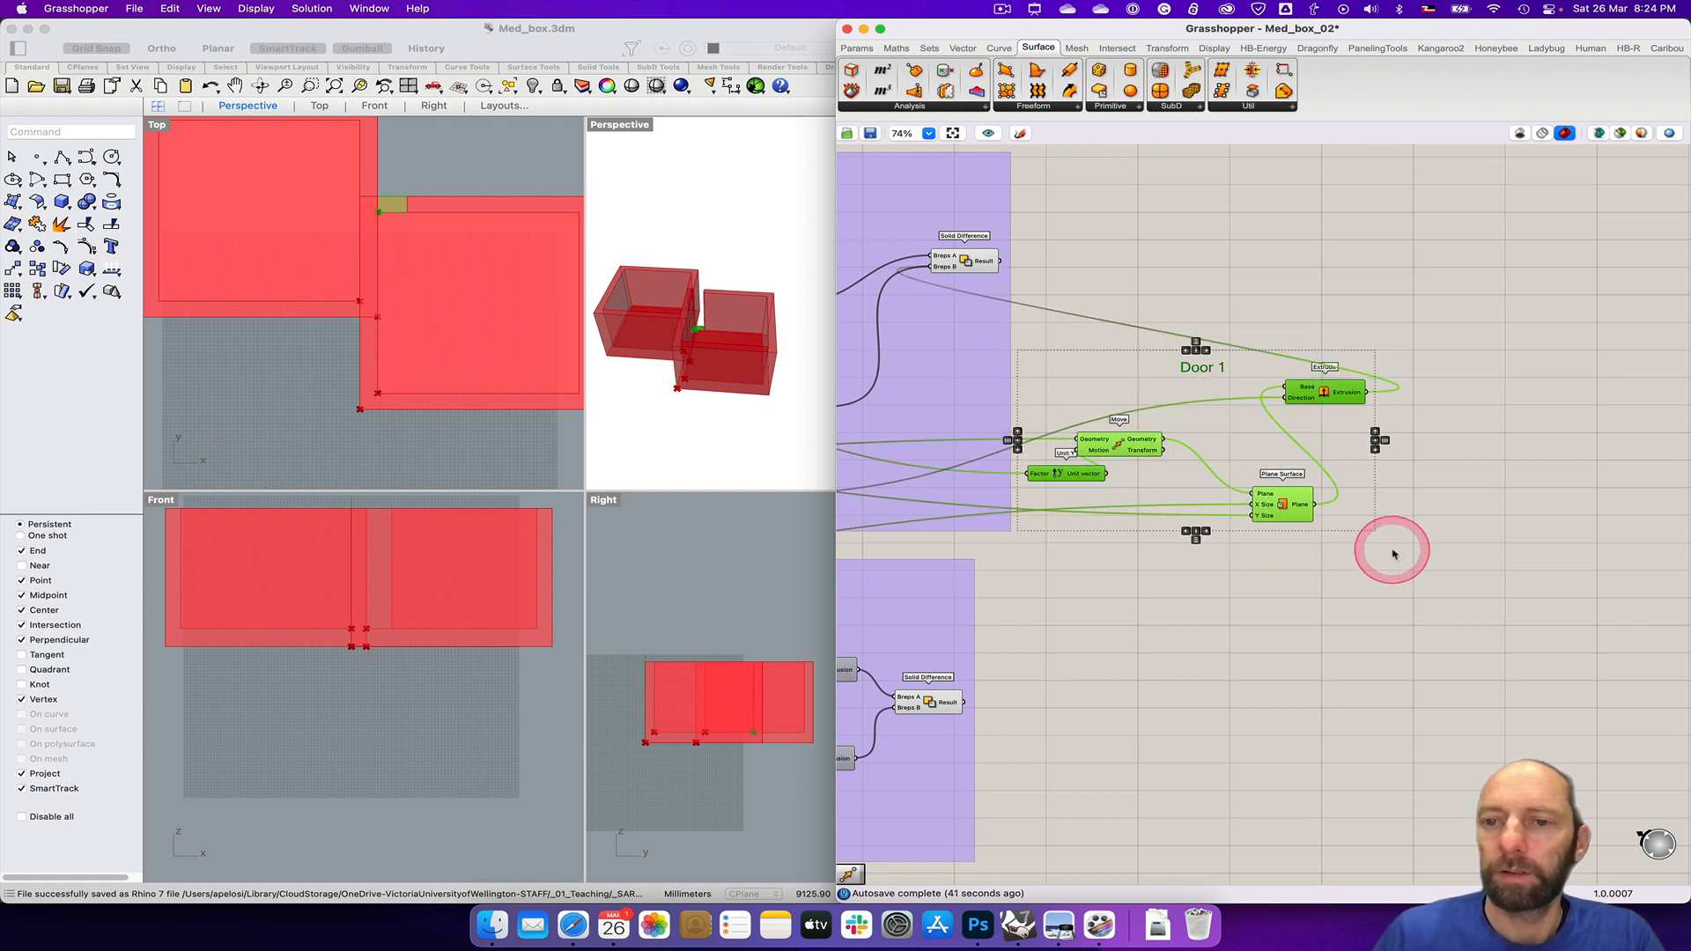
key("super+g")
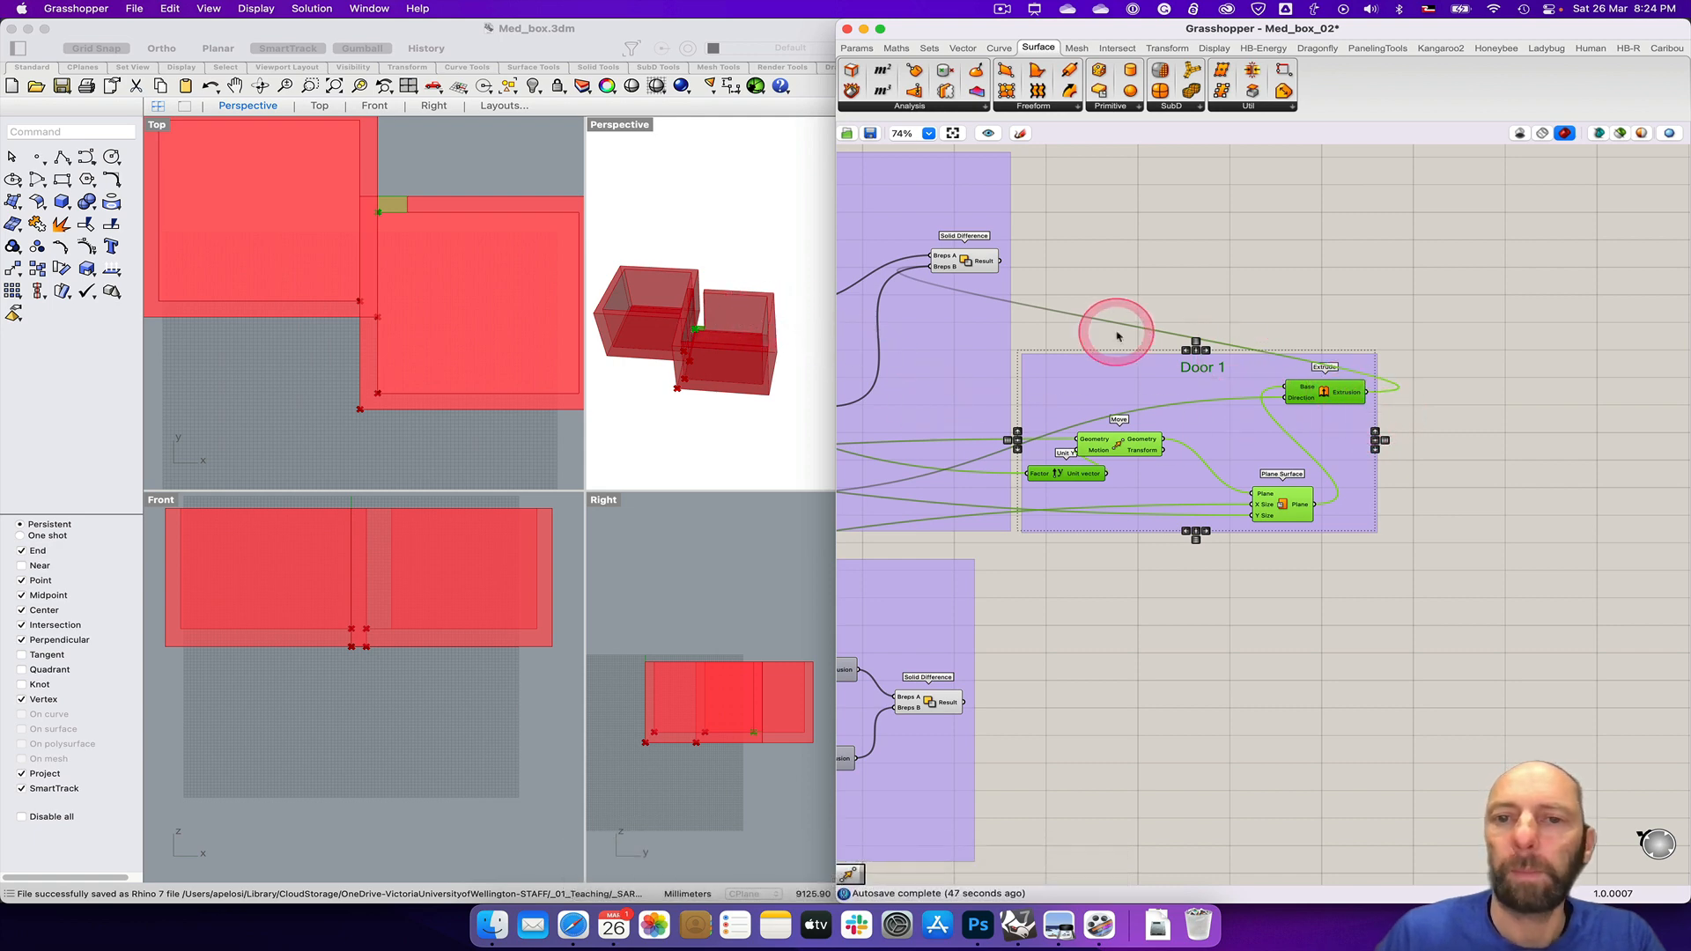
left_click_drag(988, 267, 978, 252)
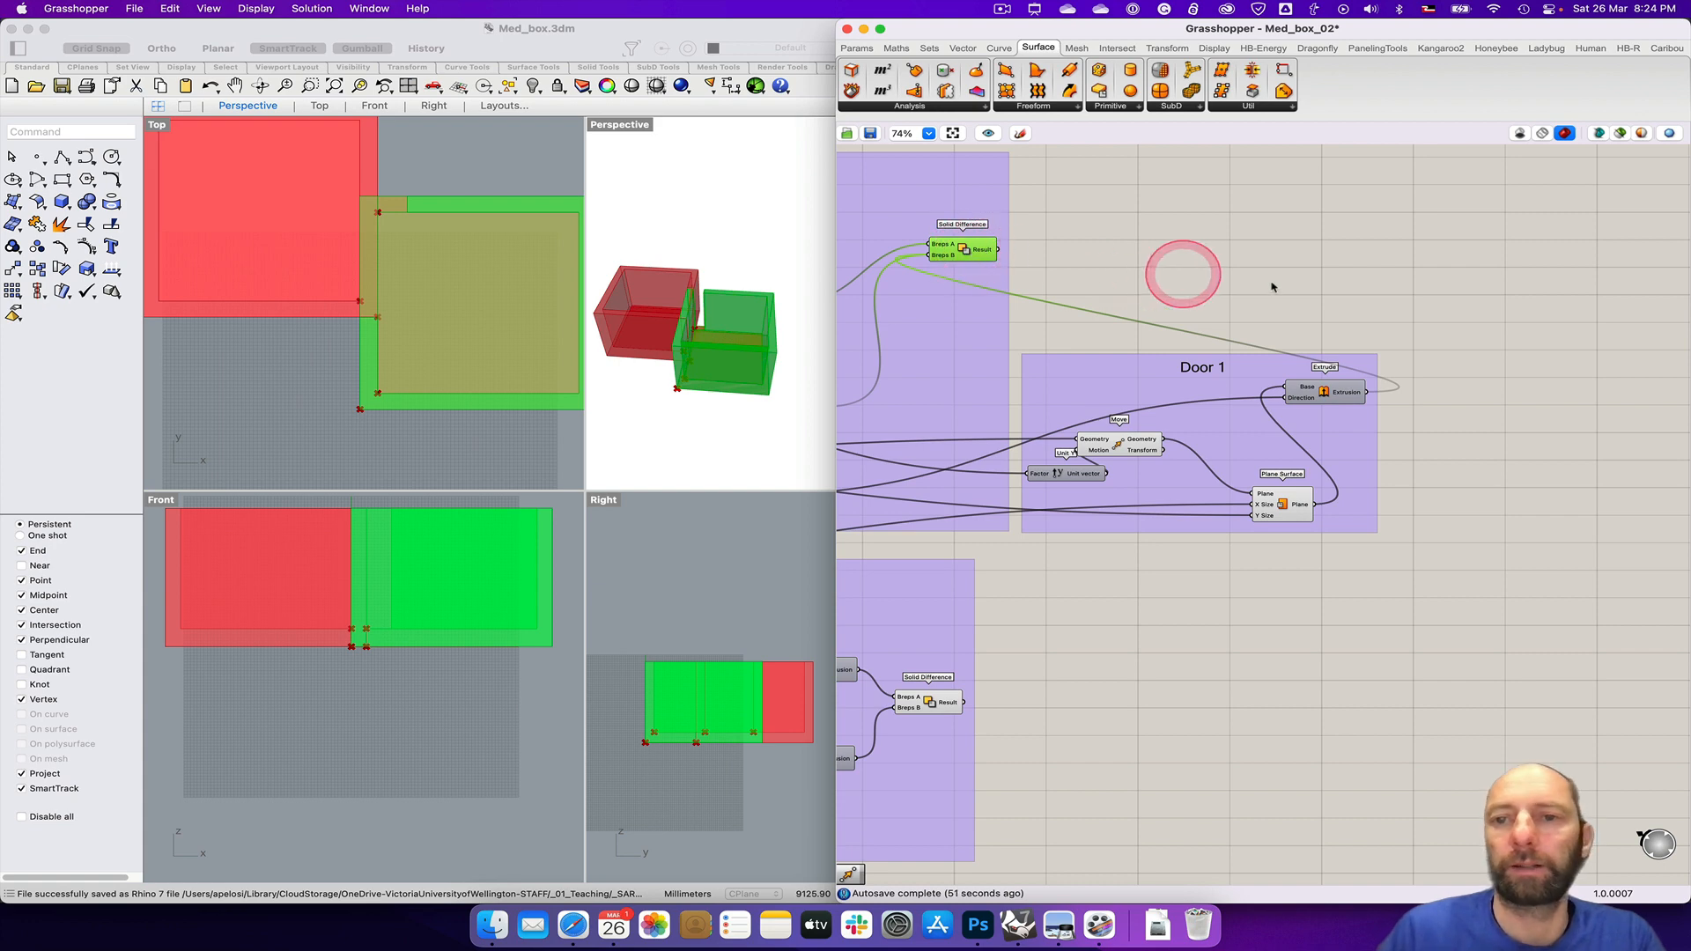
Step: Switch to the Photoshop floor plan, hide its guides, and temporarily outline Box 2's door opening beside point 04
left_click(1503, 474)
right_click_drag(1220, 658, 1376, 493)
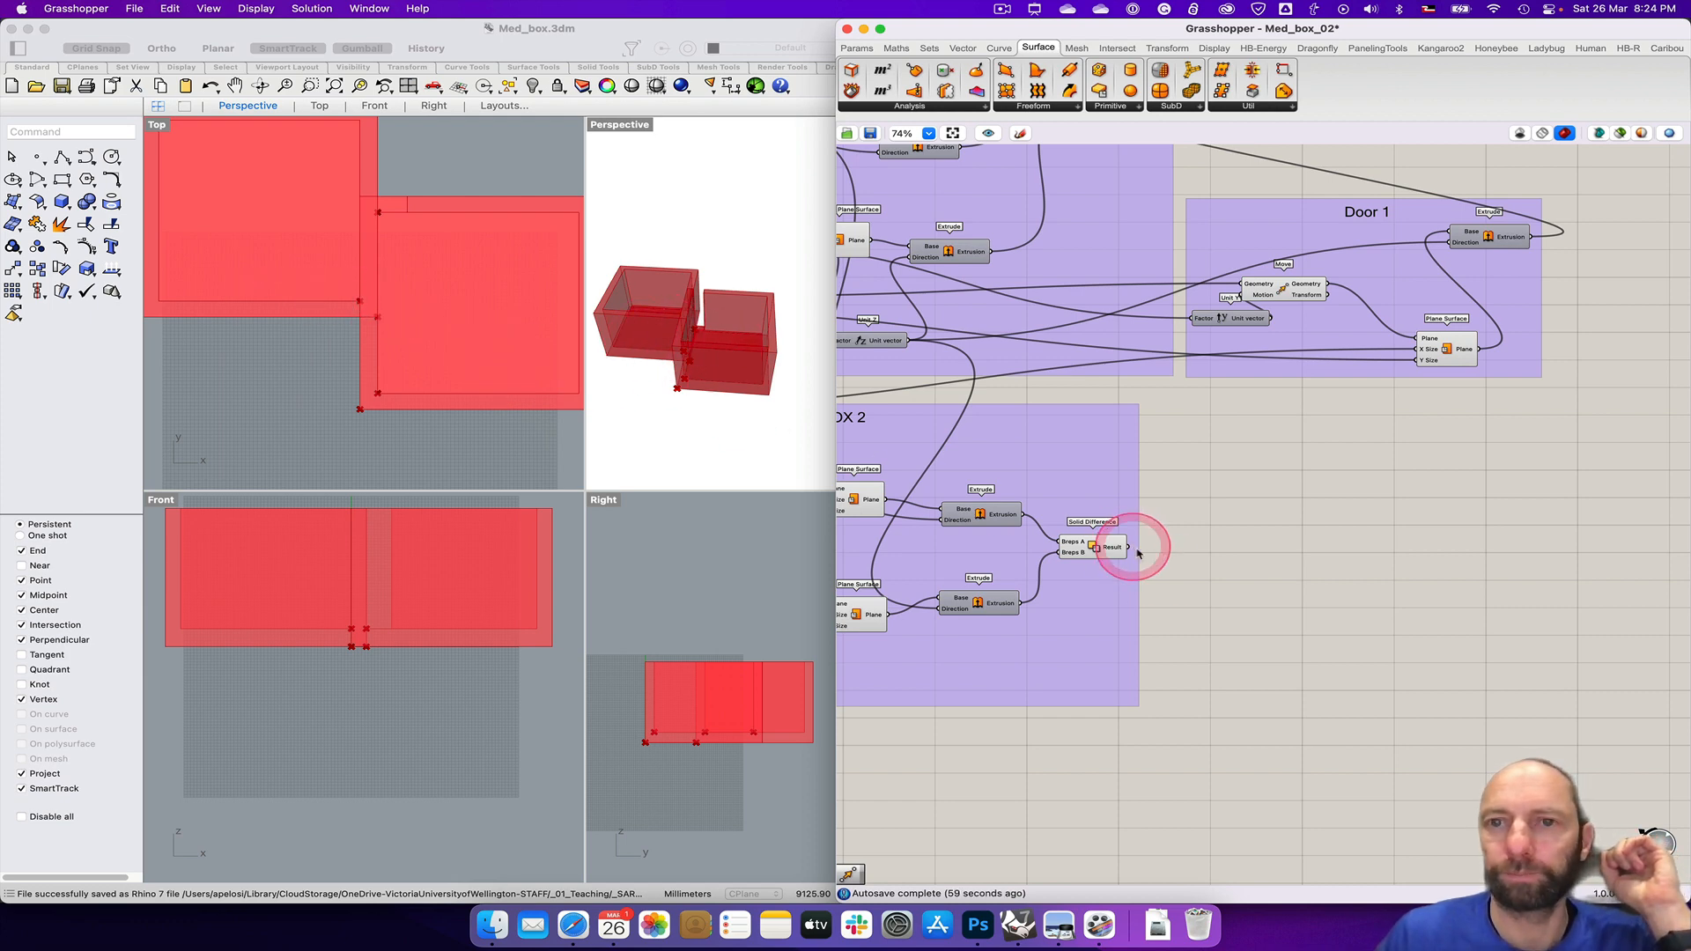
right_click_drag(1278, 662, 1513, 623)
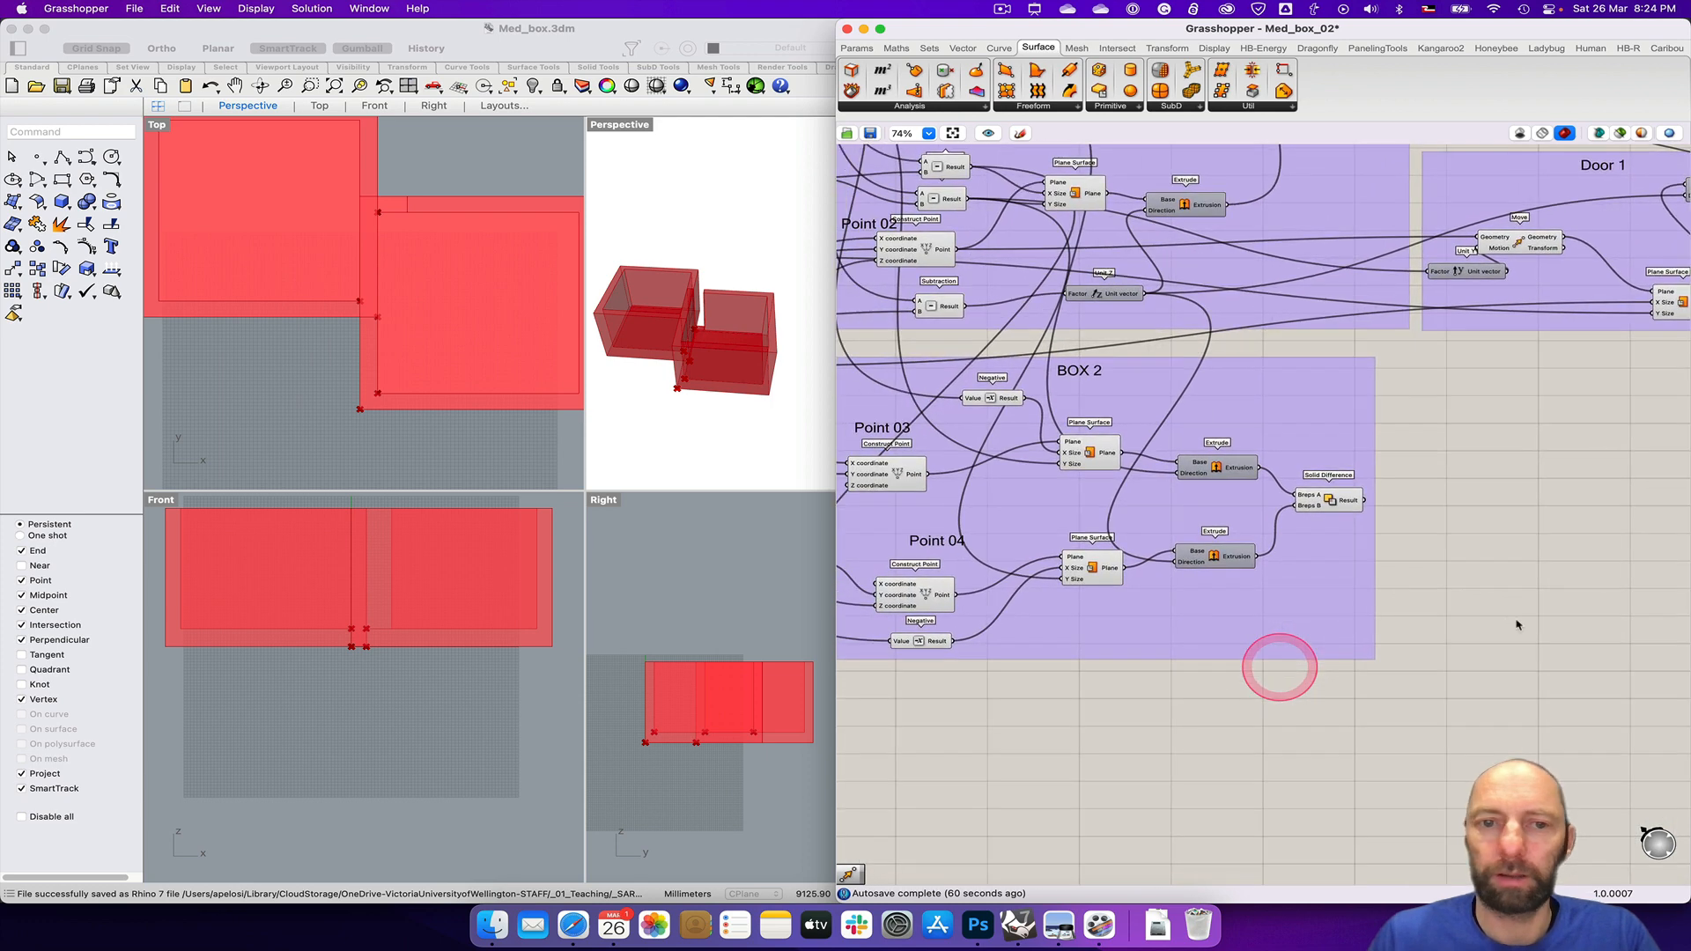
left_click(978, 924)
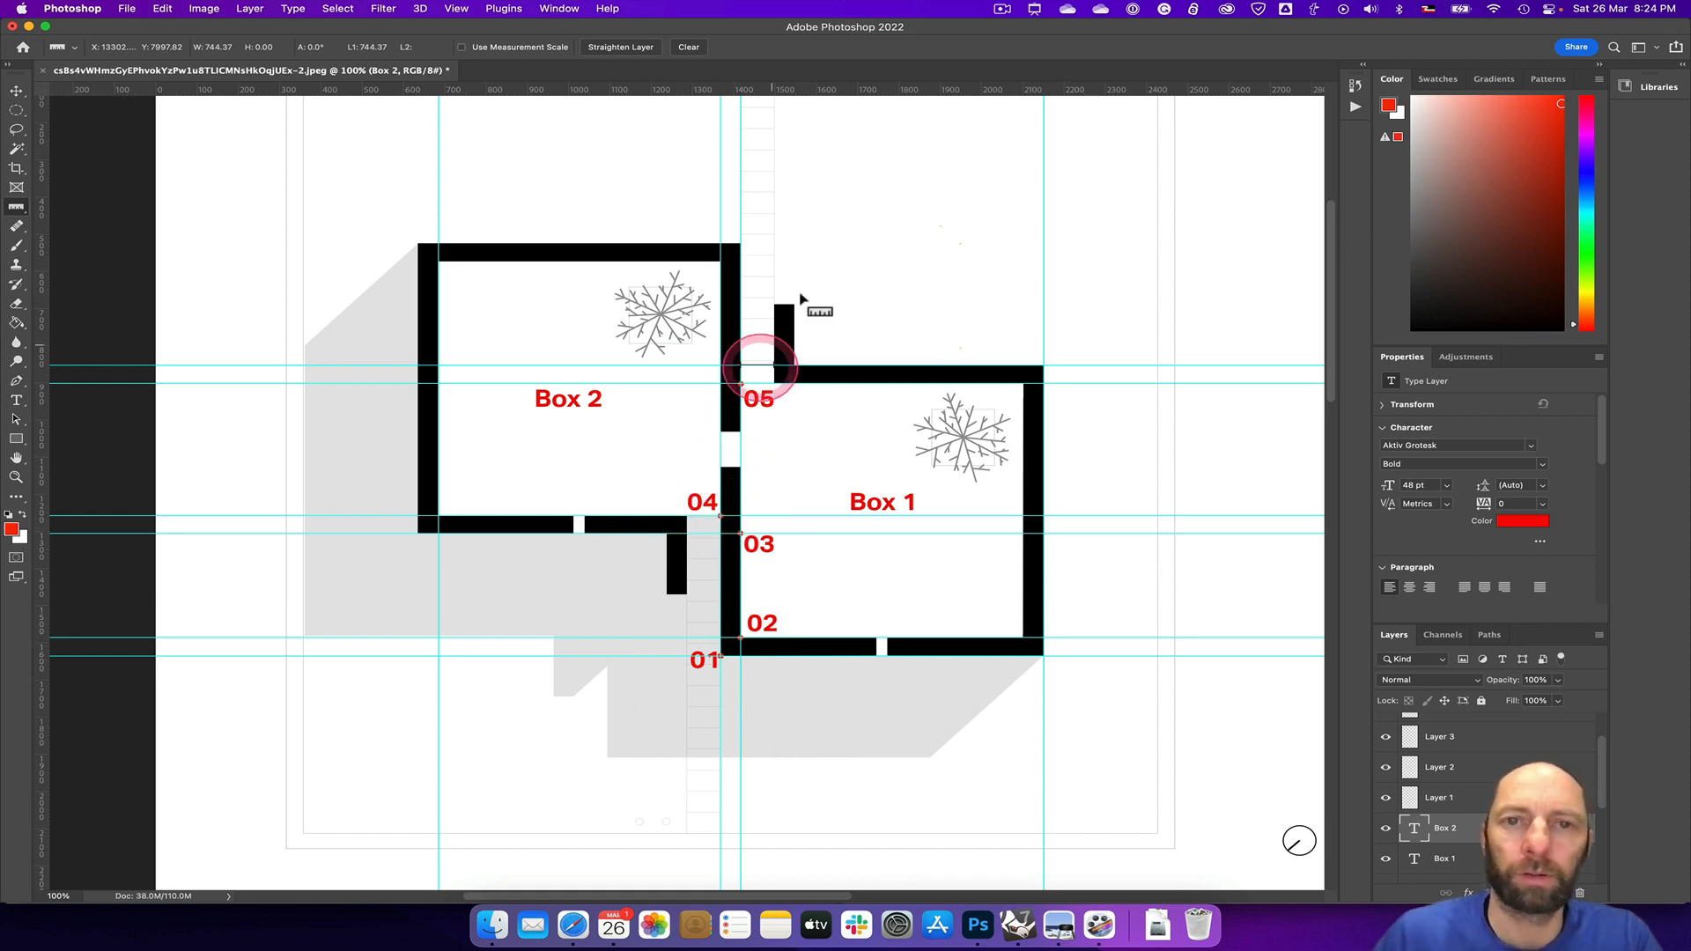
key("ctrl+a")
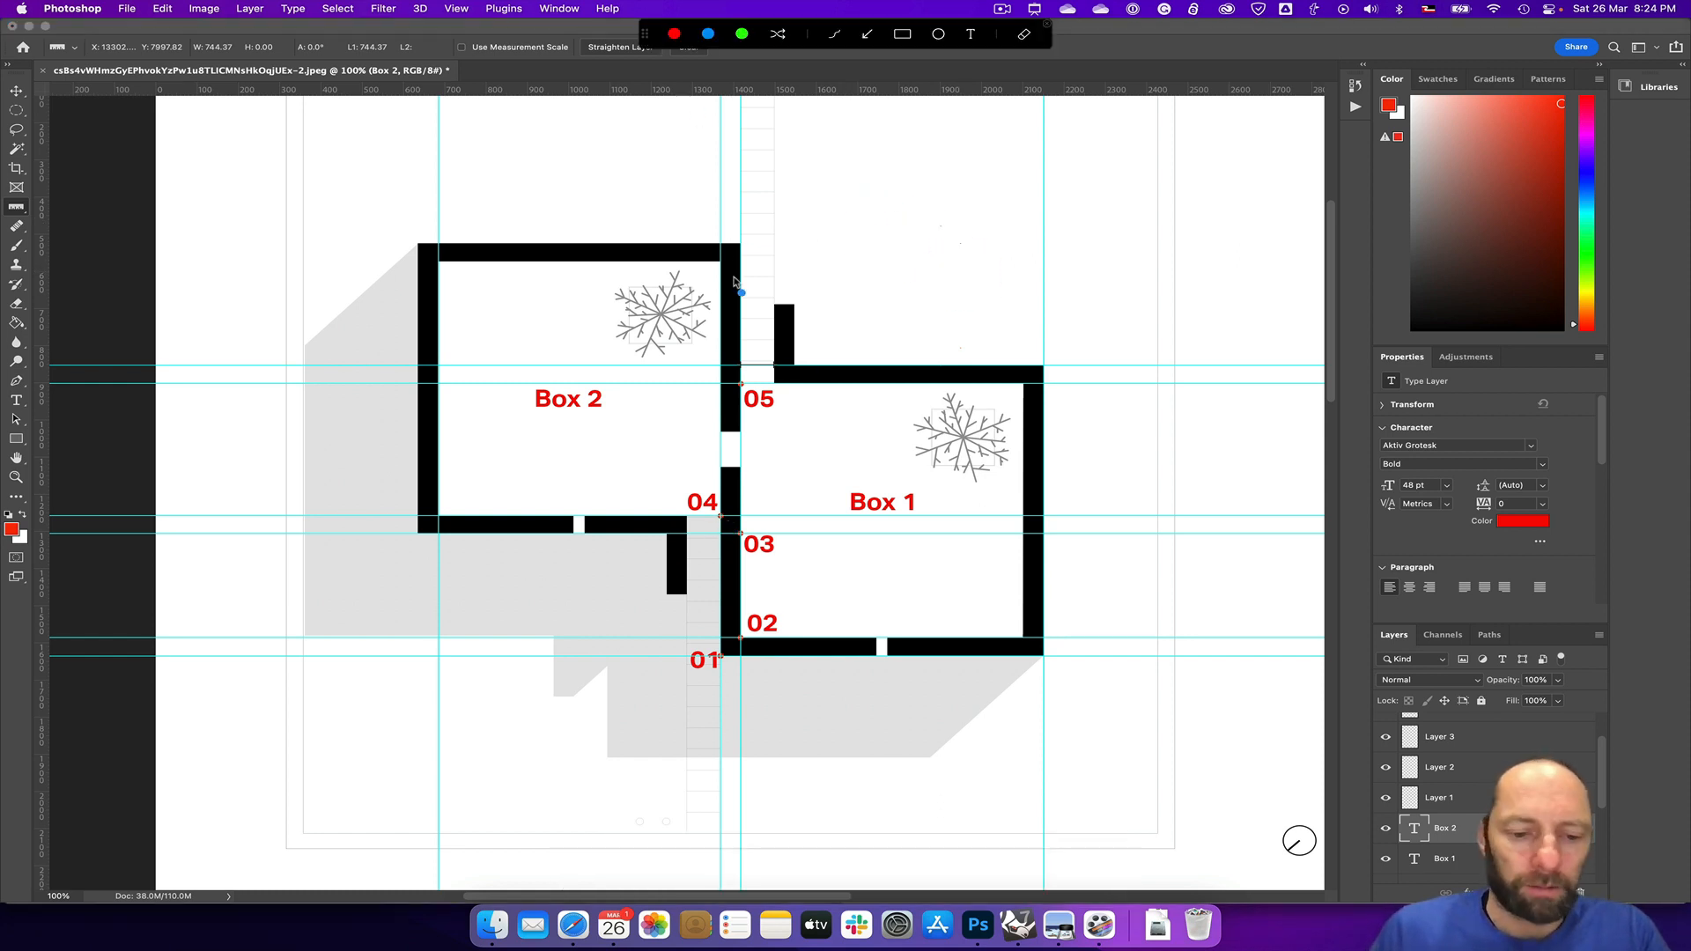
key("super+semicolon")
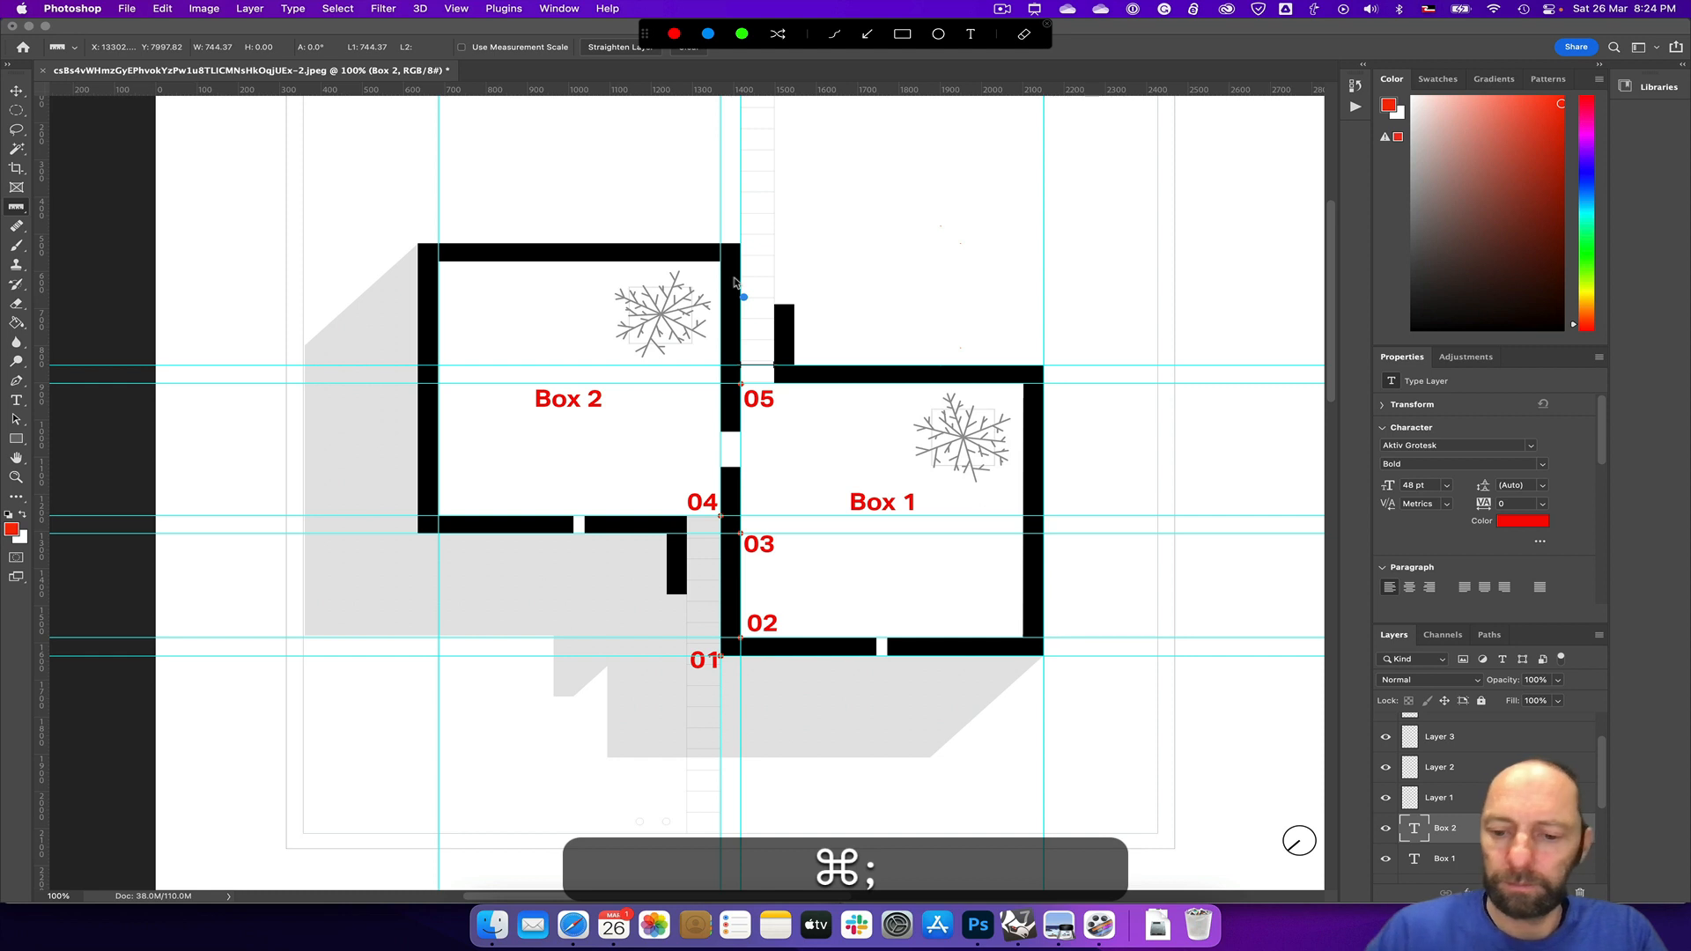
key("Escape")
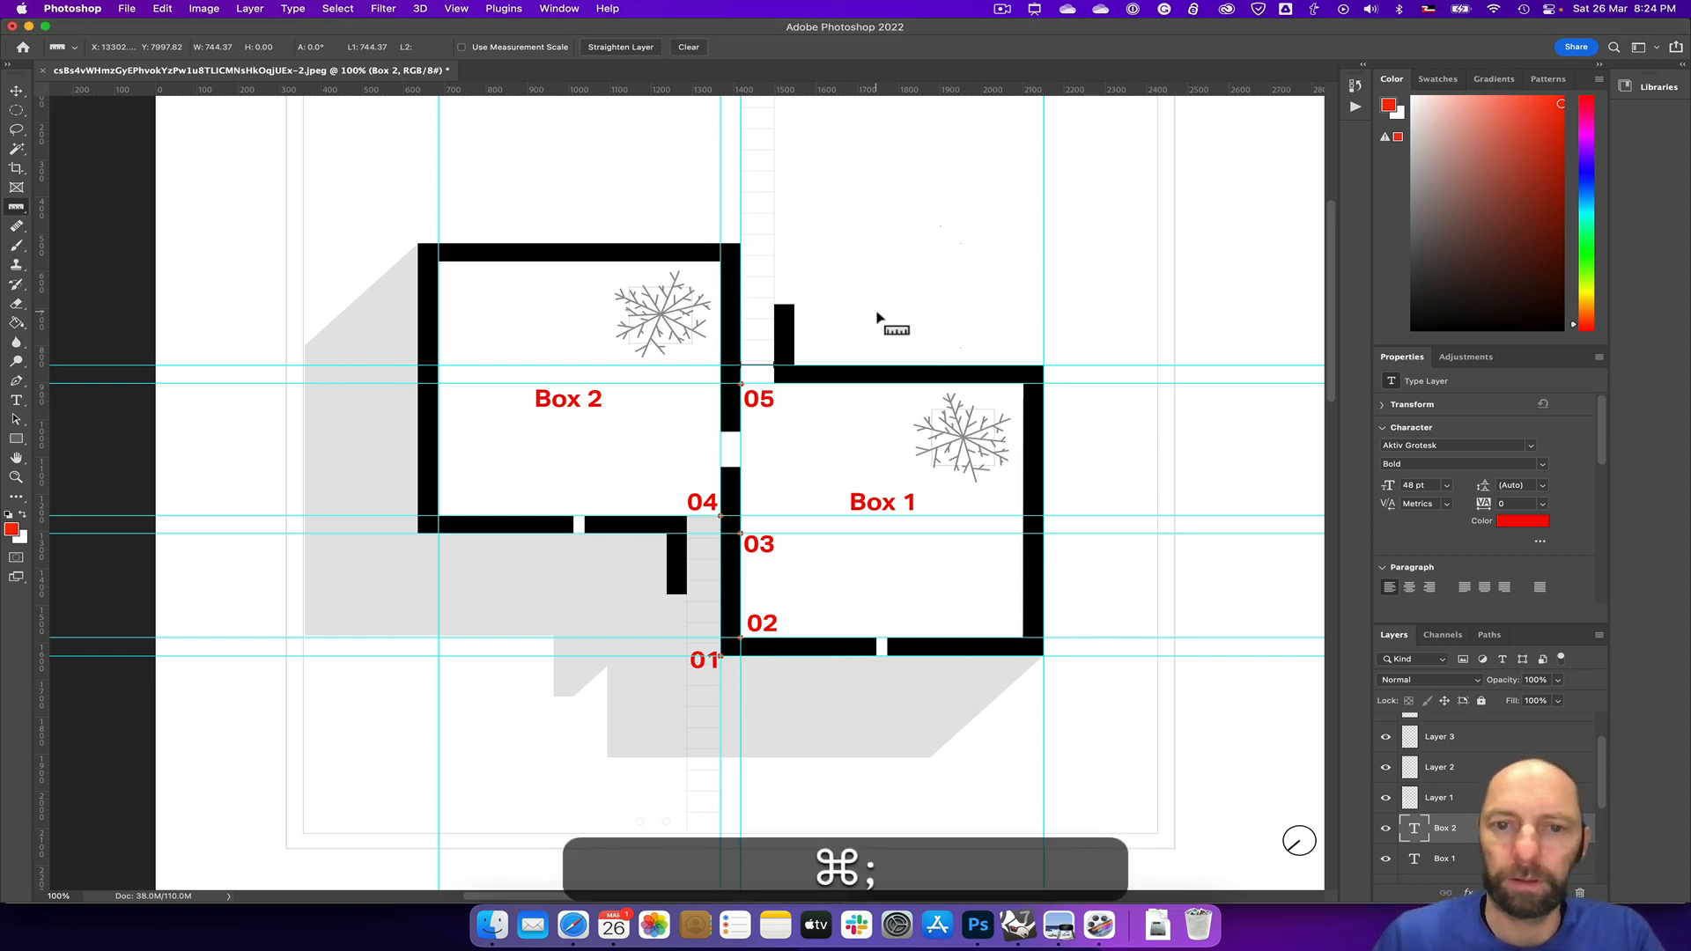
key("super+semicolon")
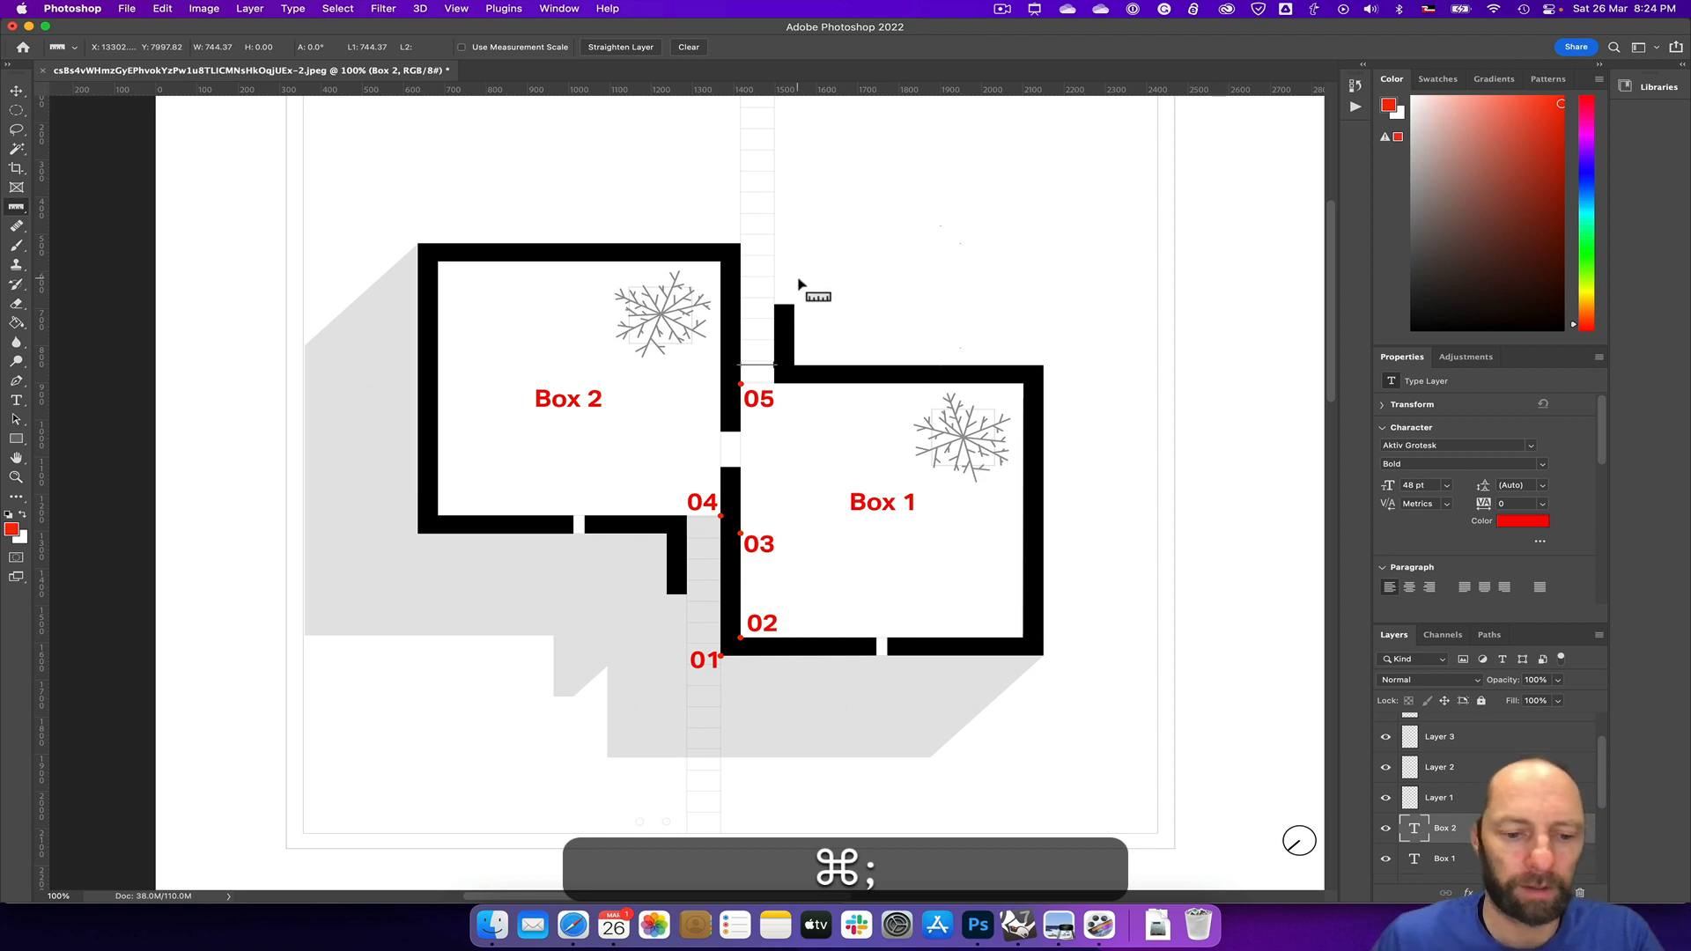
key("ctrl+a")
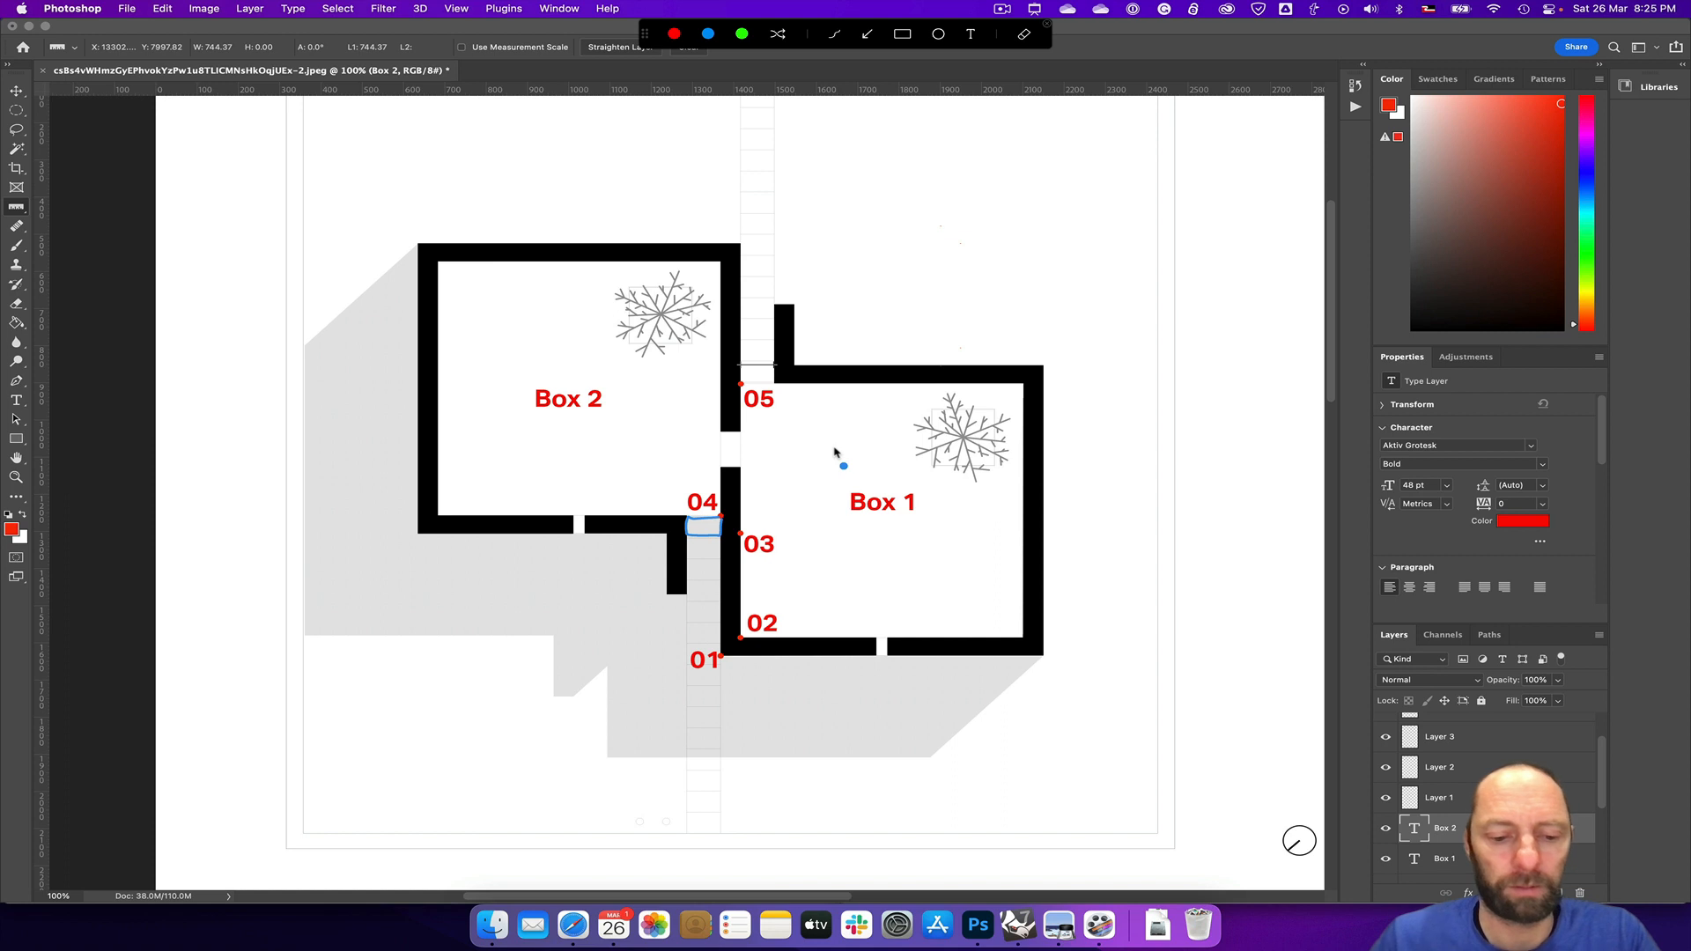
key("ctrl+s")
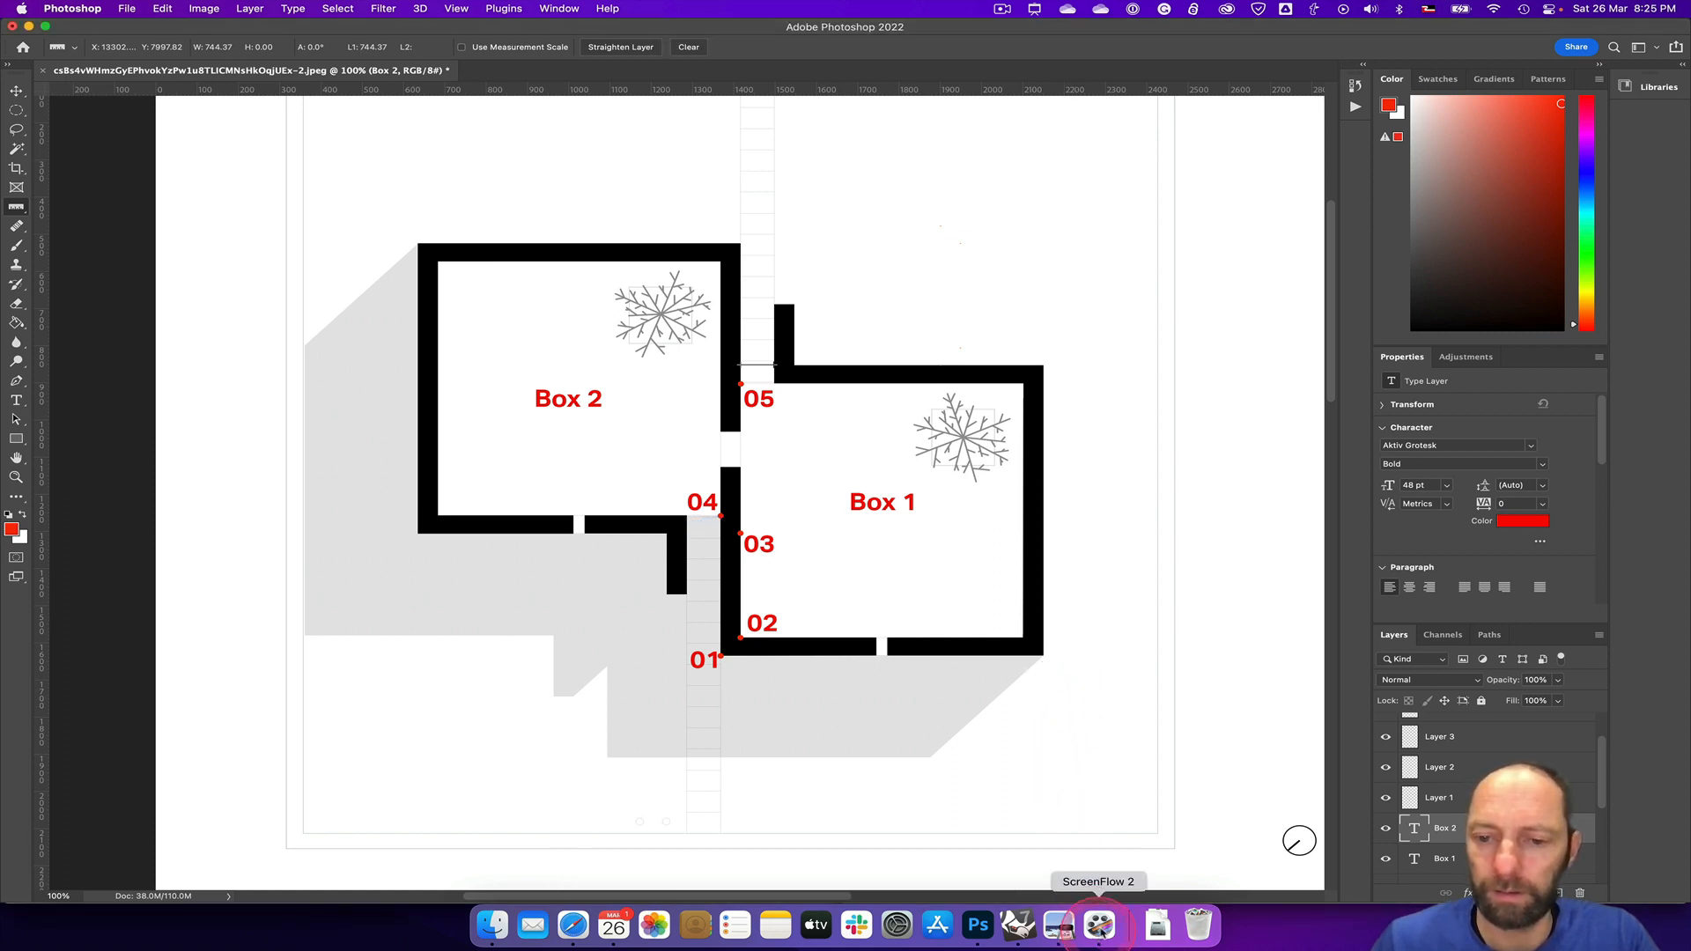
Step: Switch back to Grasshopper, select Point 04's Construct Point to locate it in the model, and raise Door 1's Move component
left_click(1017, 924)
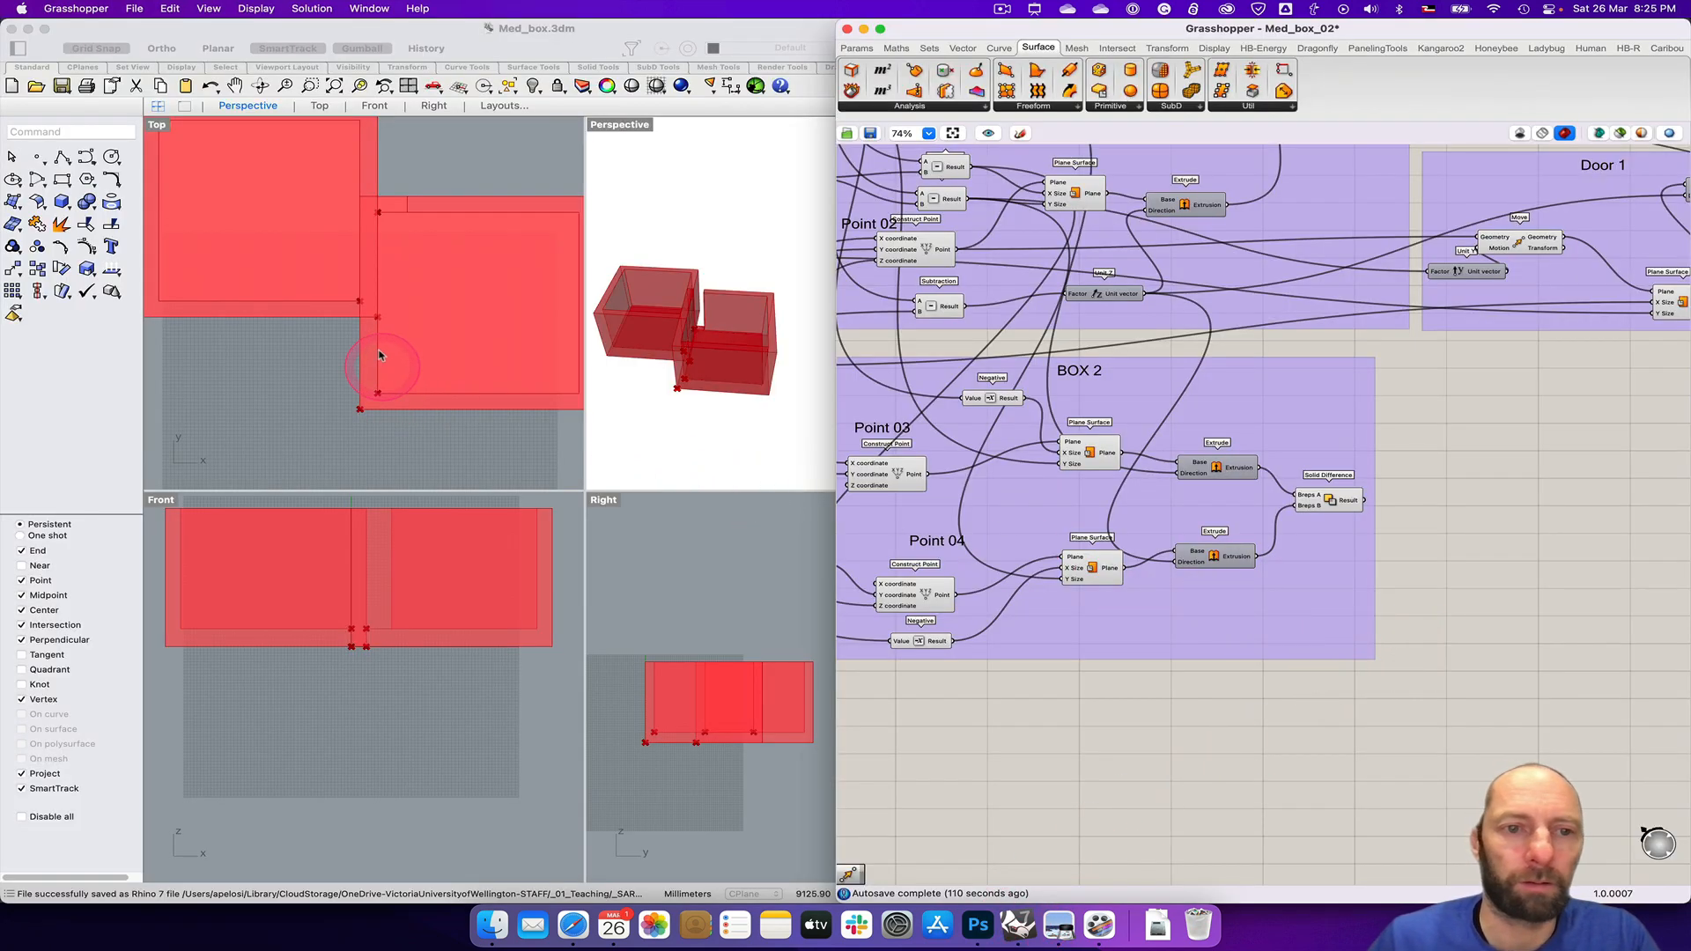
left_click(914, 594)
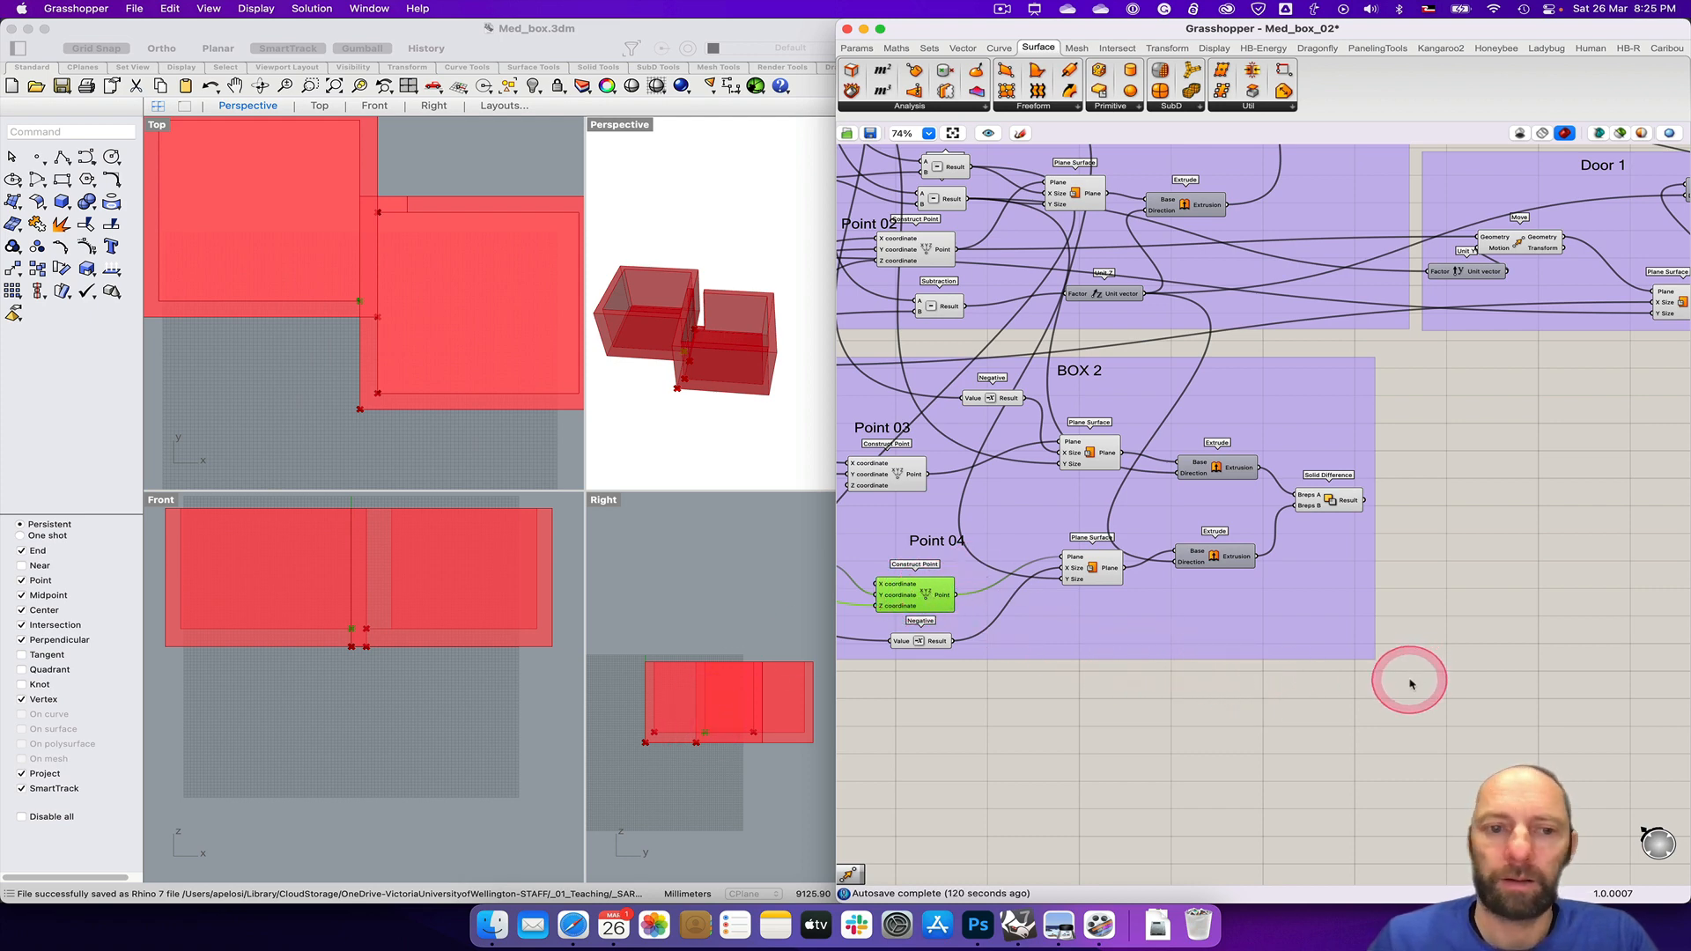
right_click_drag(1409, 685, 1379, 701)
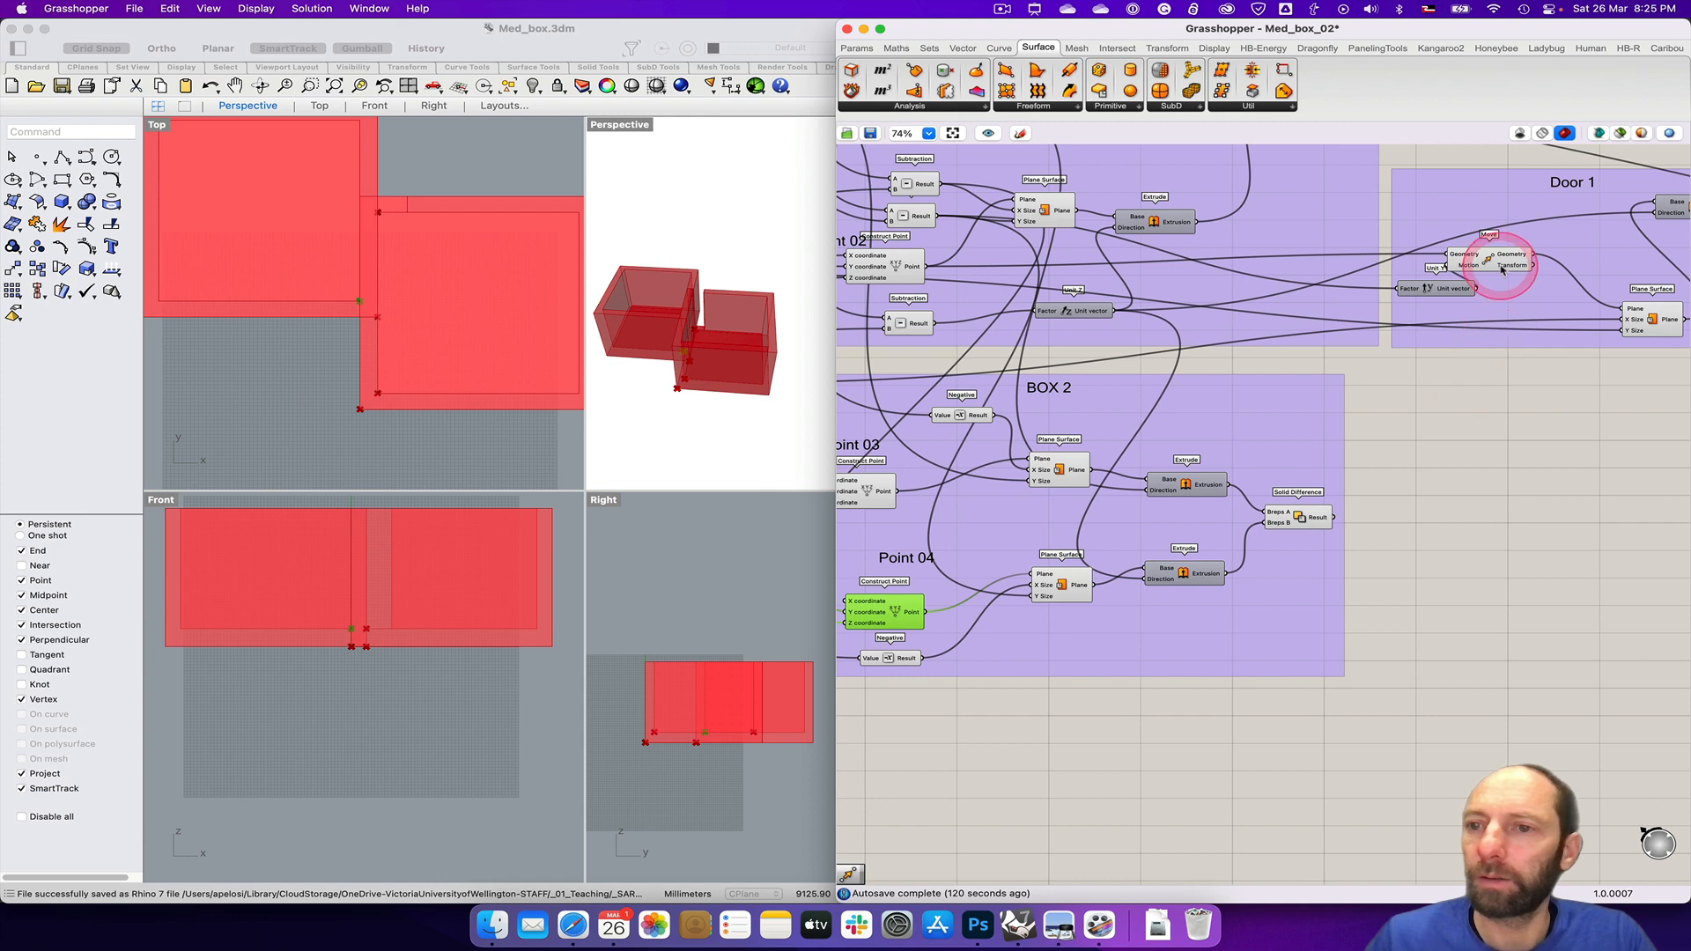
left_click_drag(1503, 269, 1513, 248)
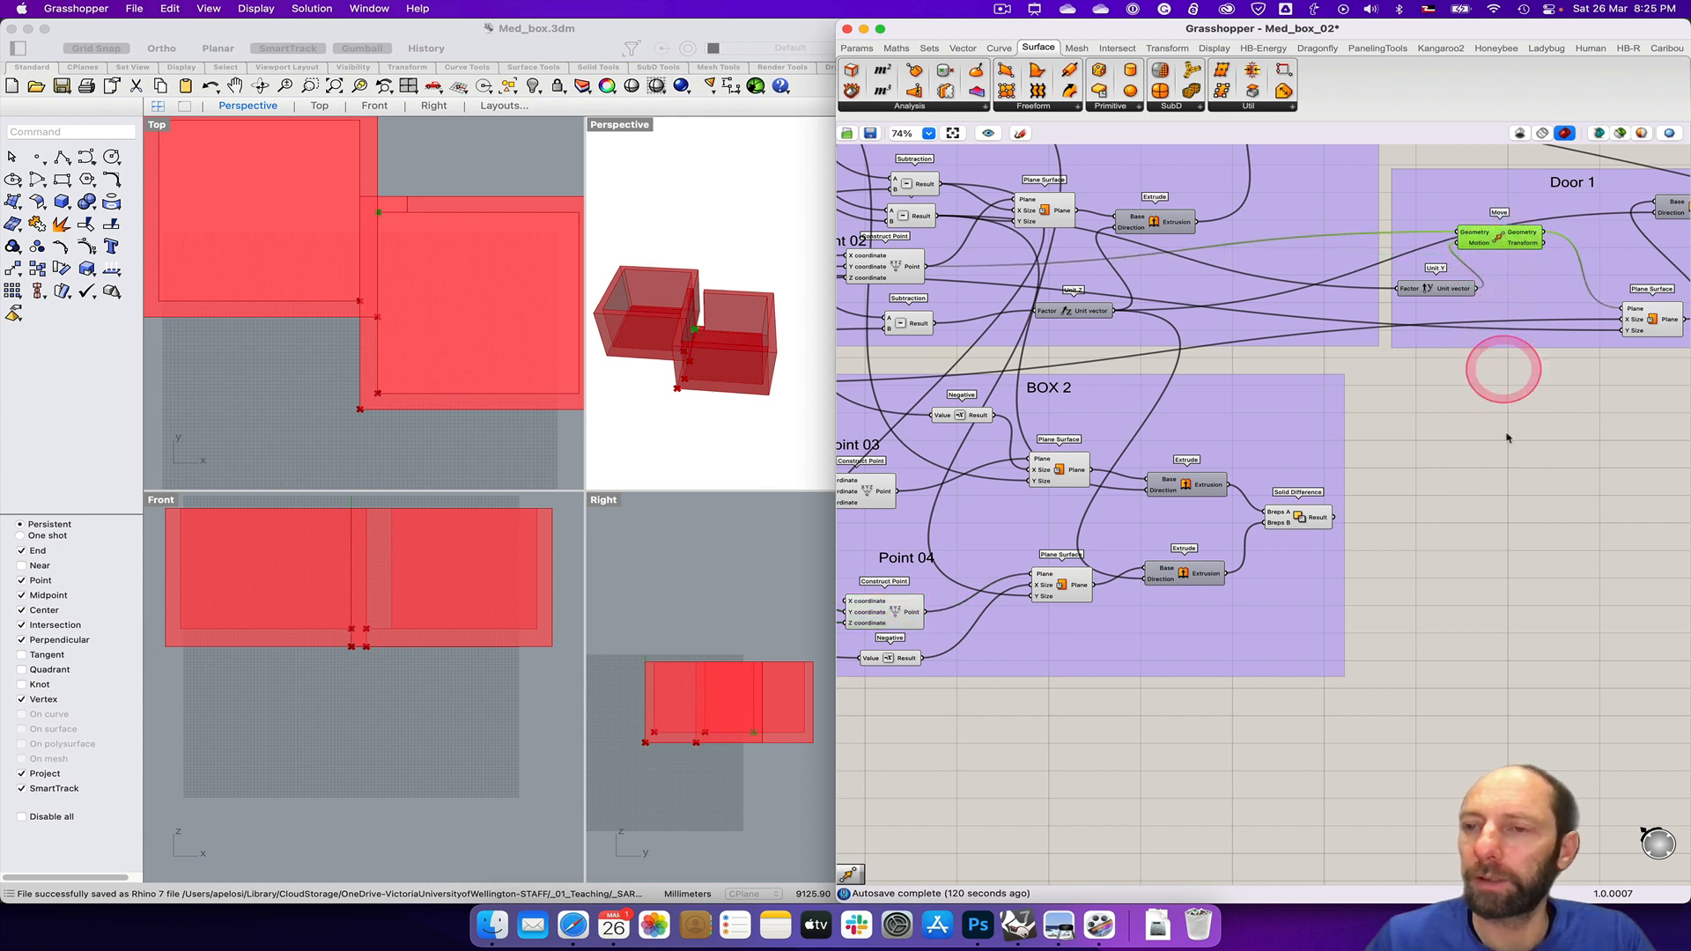
right_click_drag(1503, 585, 1404, 588)
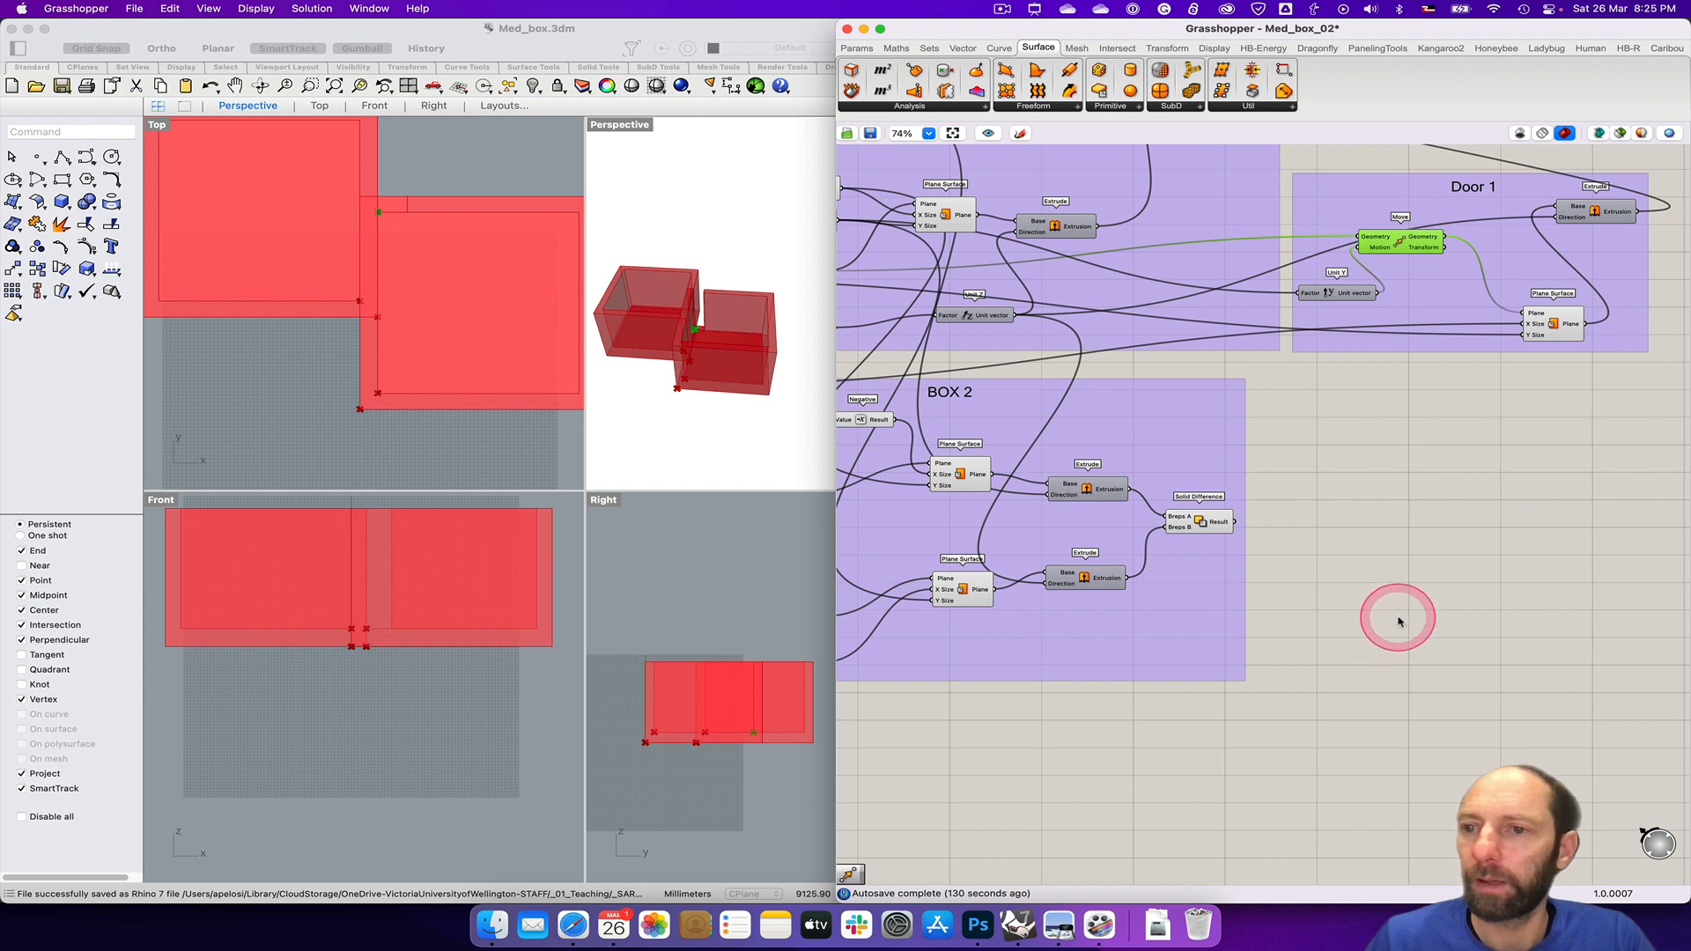
Step: Duplicate Door 1's Plane Surface with its input wires and place the copy in the empty canvas area beside the Box 2 group
left_click(1567, 325)
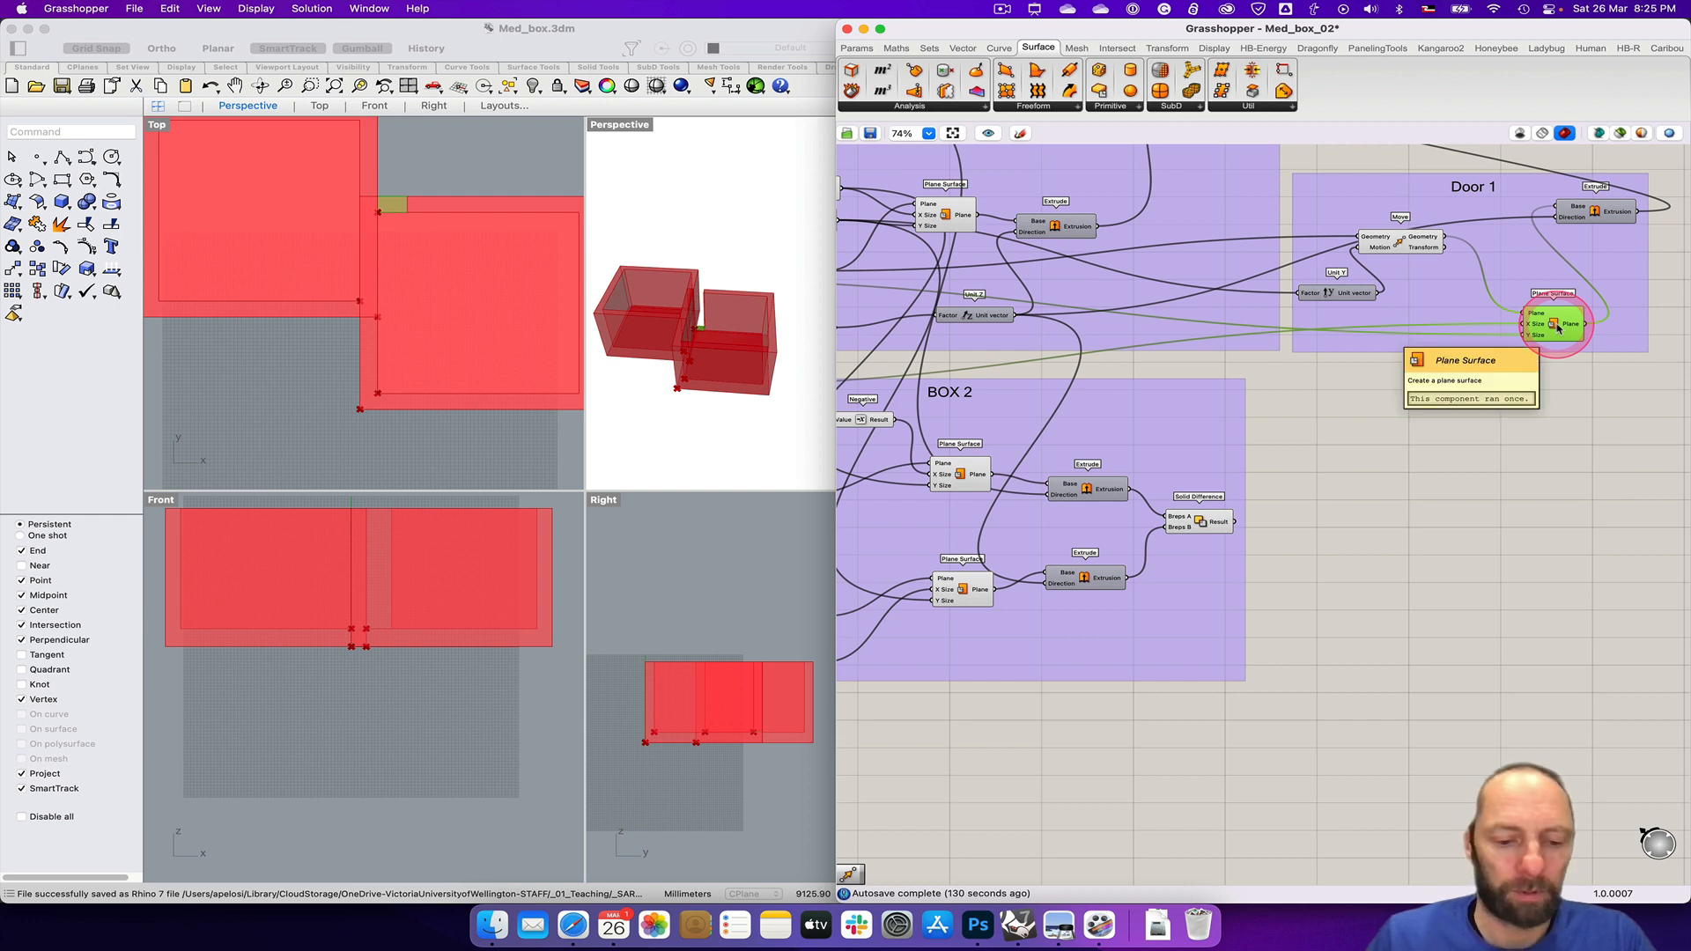
left_click_drag(1557, 328, 1410, 646)
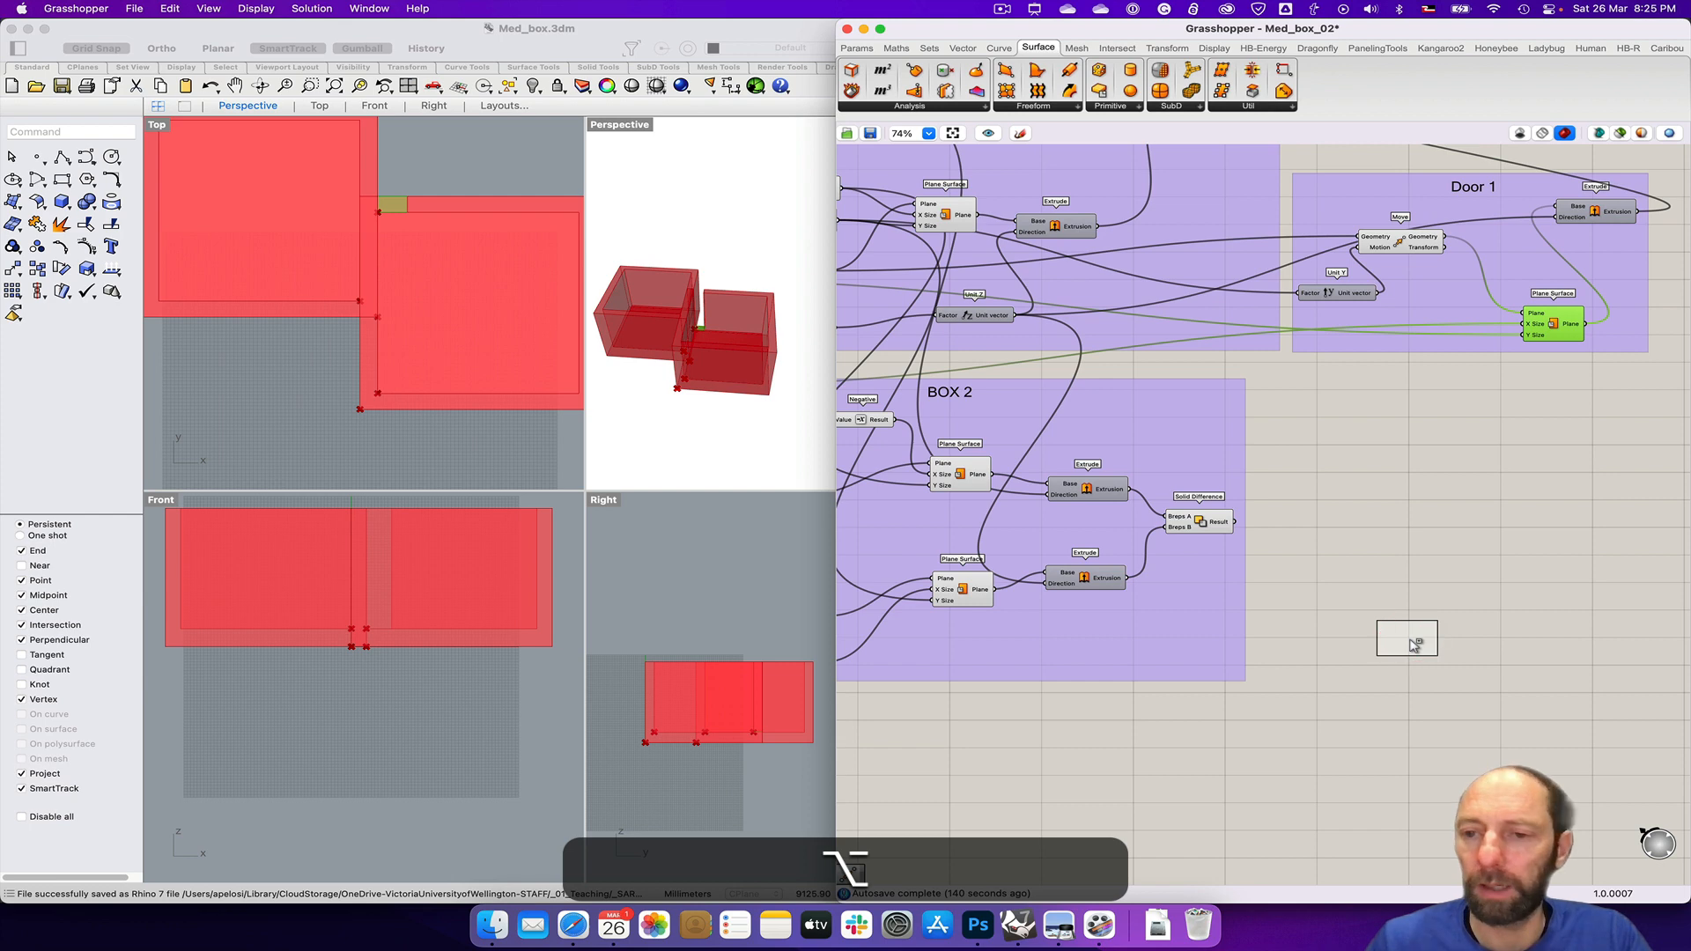
left_click_drag(1413, 645, 1451, 635, "alt")
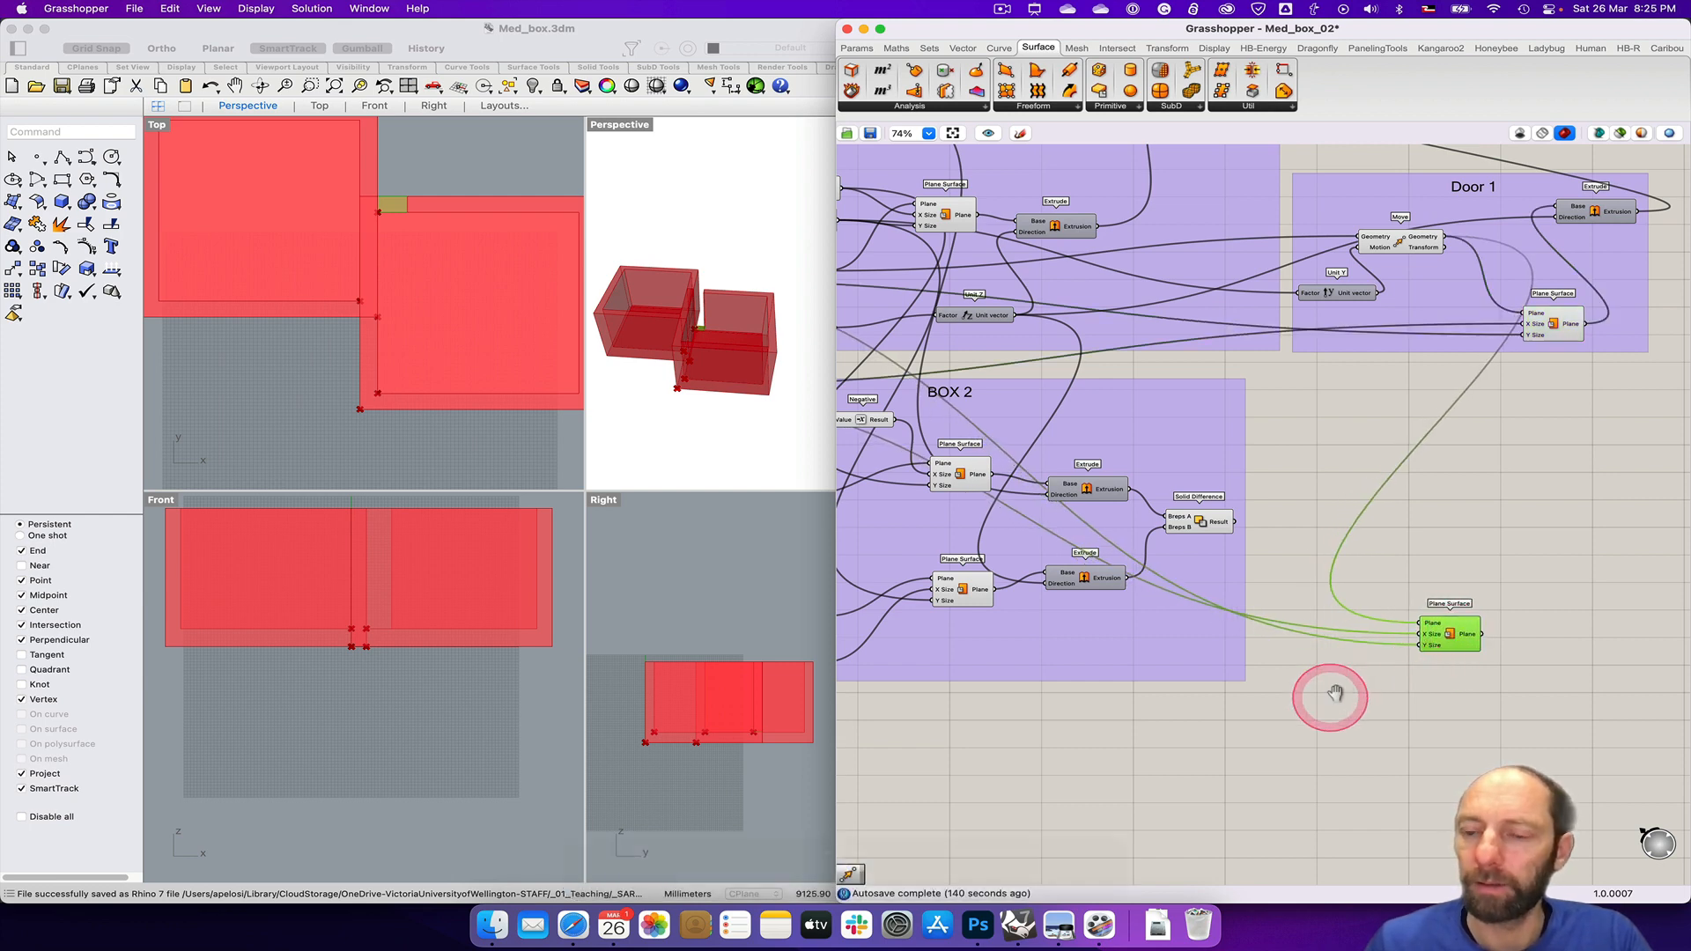
right_click_drag(1335, 693, 1473, 651)
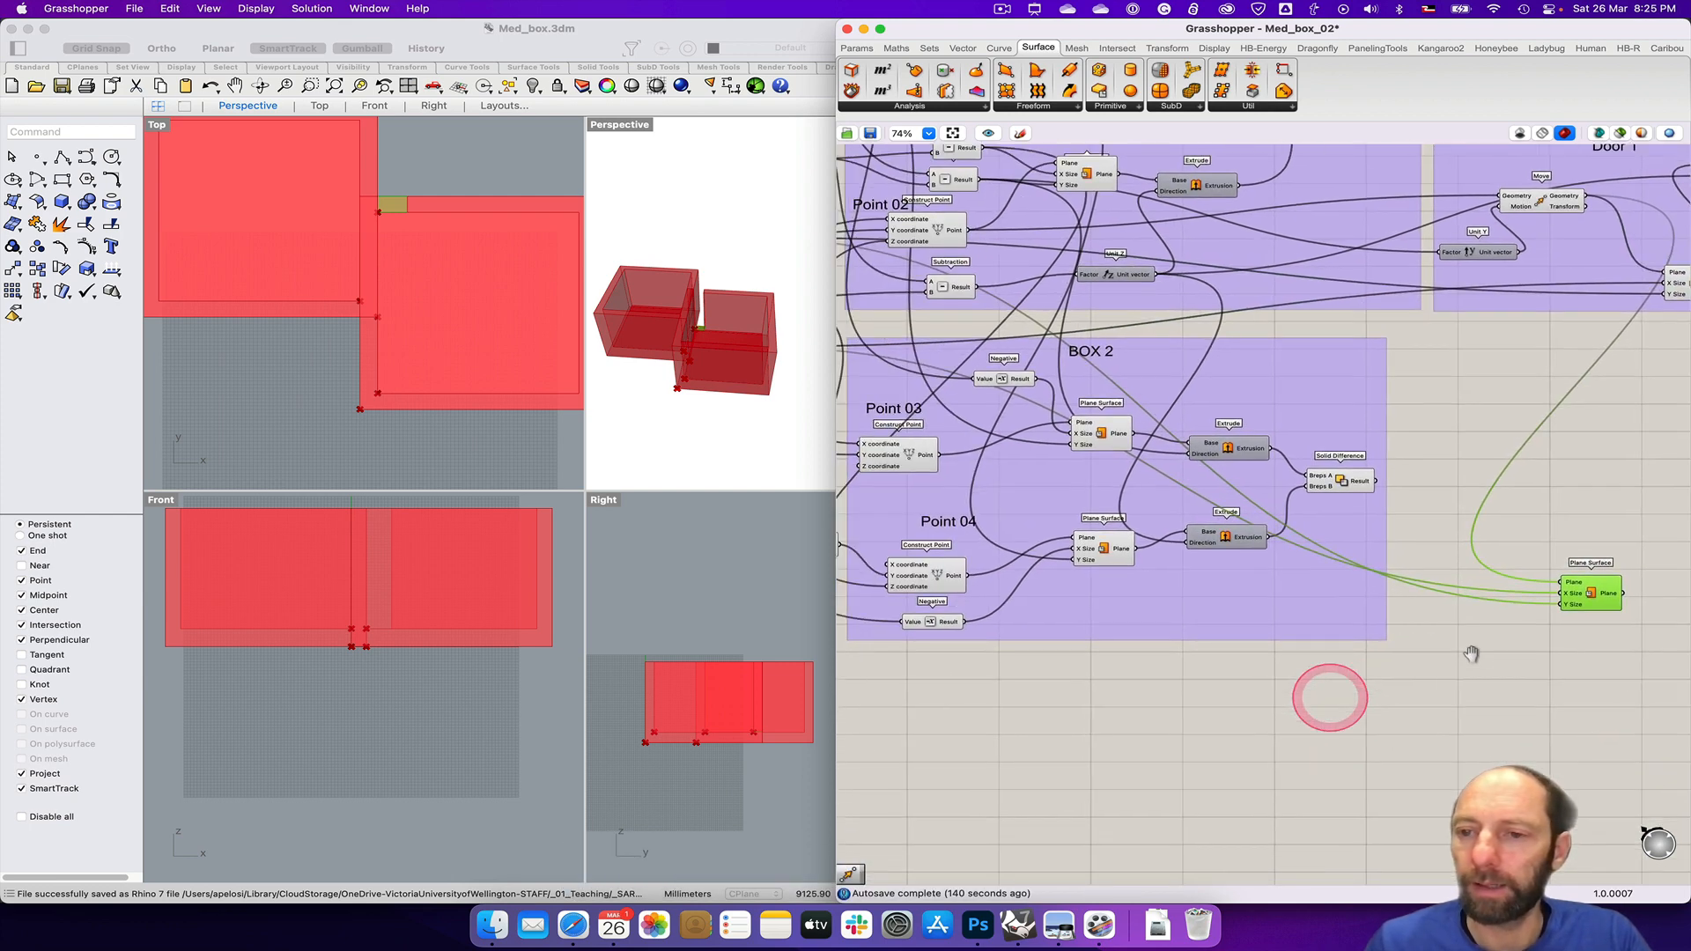
Step: Connect Point 04's Construct Point to the copied Plane Surface's Plane input in place of the Move geometry, and adjust the copy's position
left_click(962, 582)
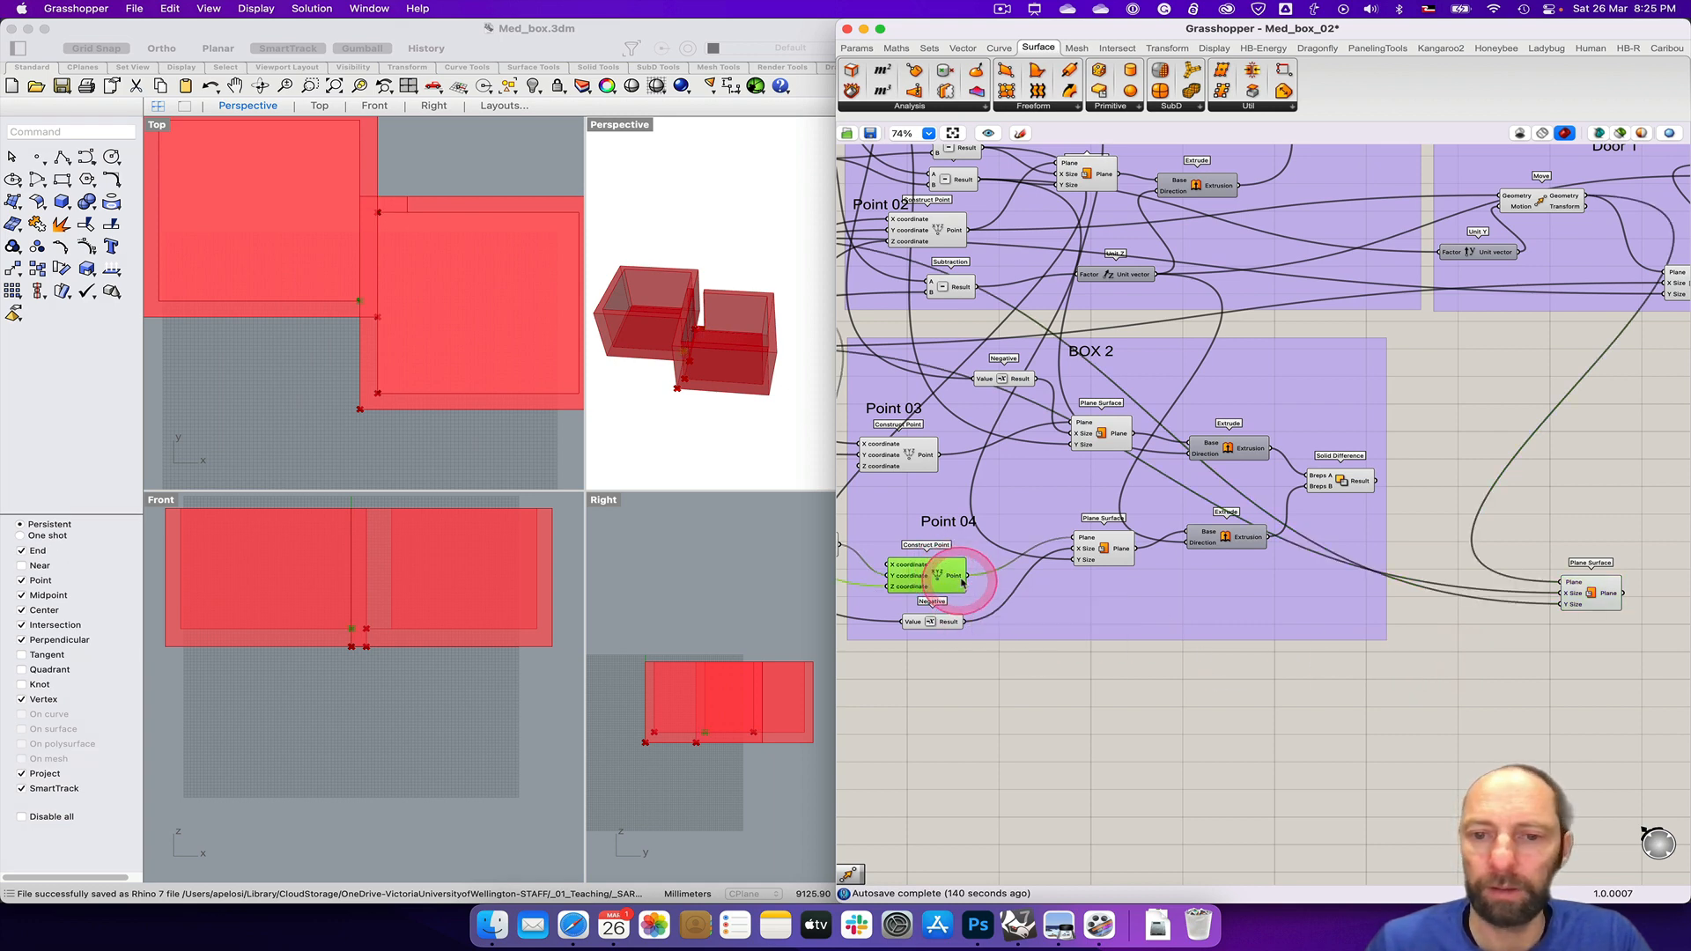
left_click_drag(967, 575, 1559, 582)
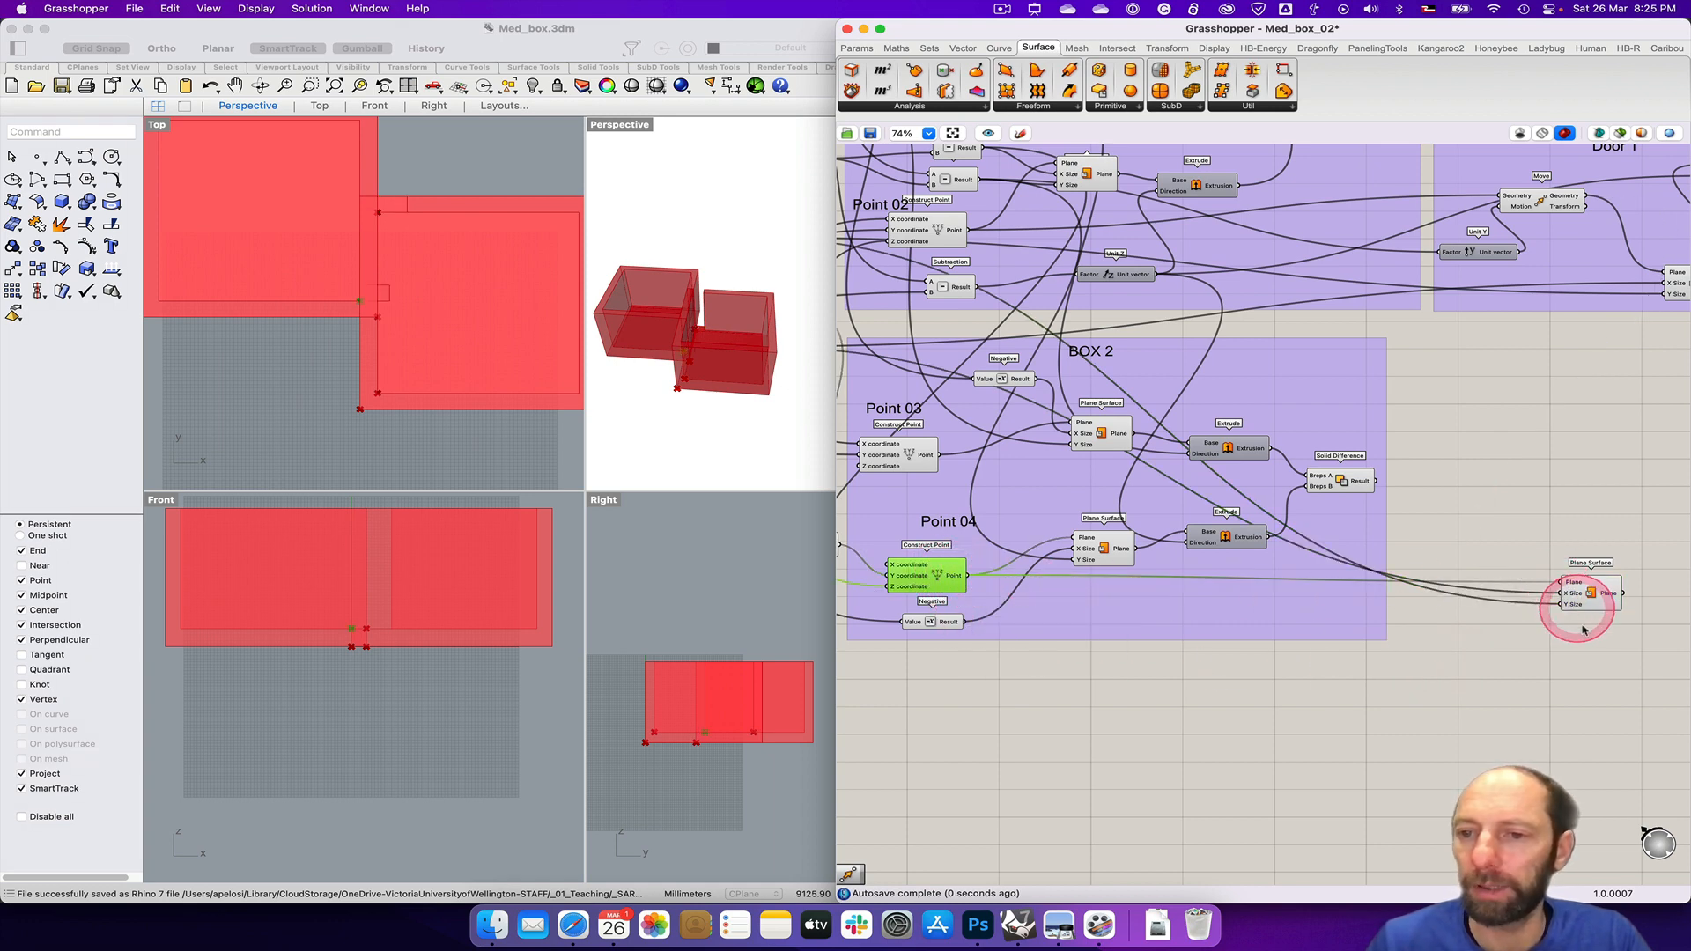
right_click_drag(1583, 631, 1502, 632)
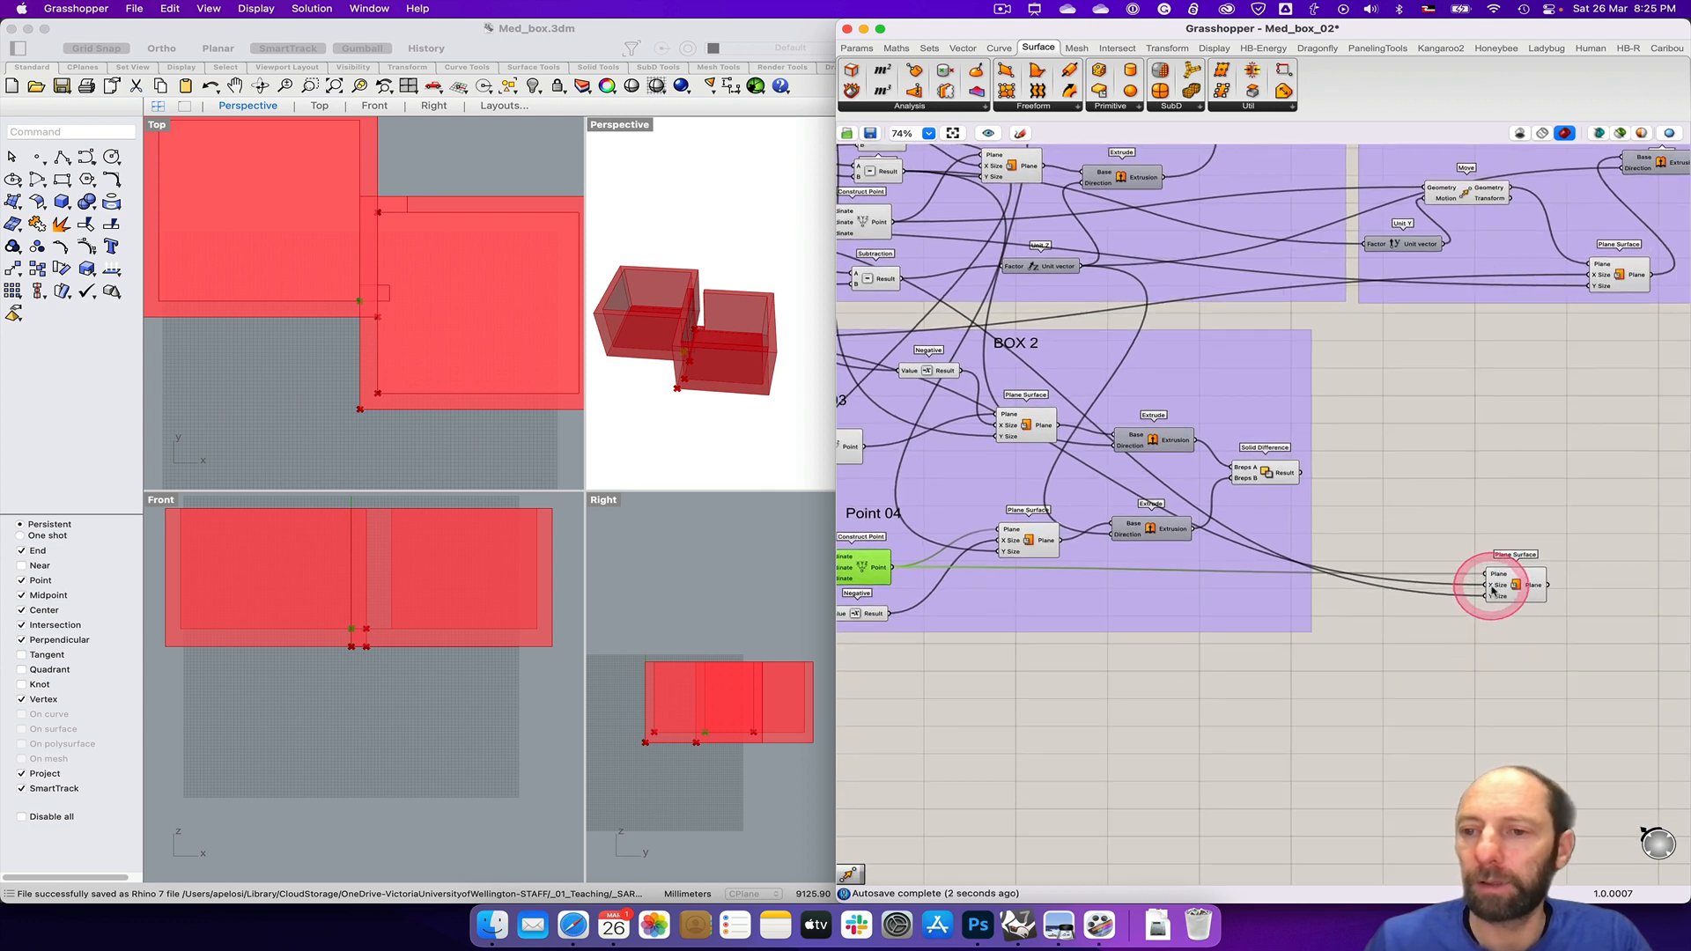
left_click_drag(1516, 584, 1537, 581)
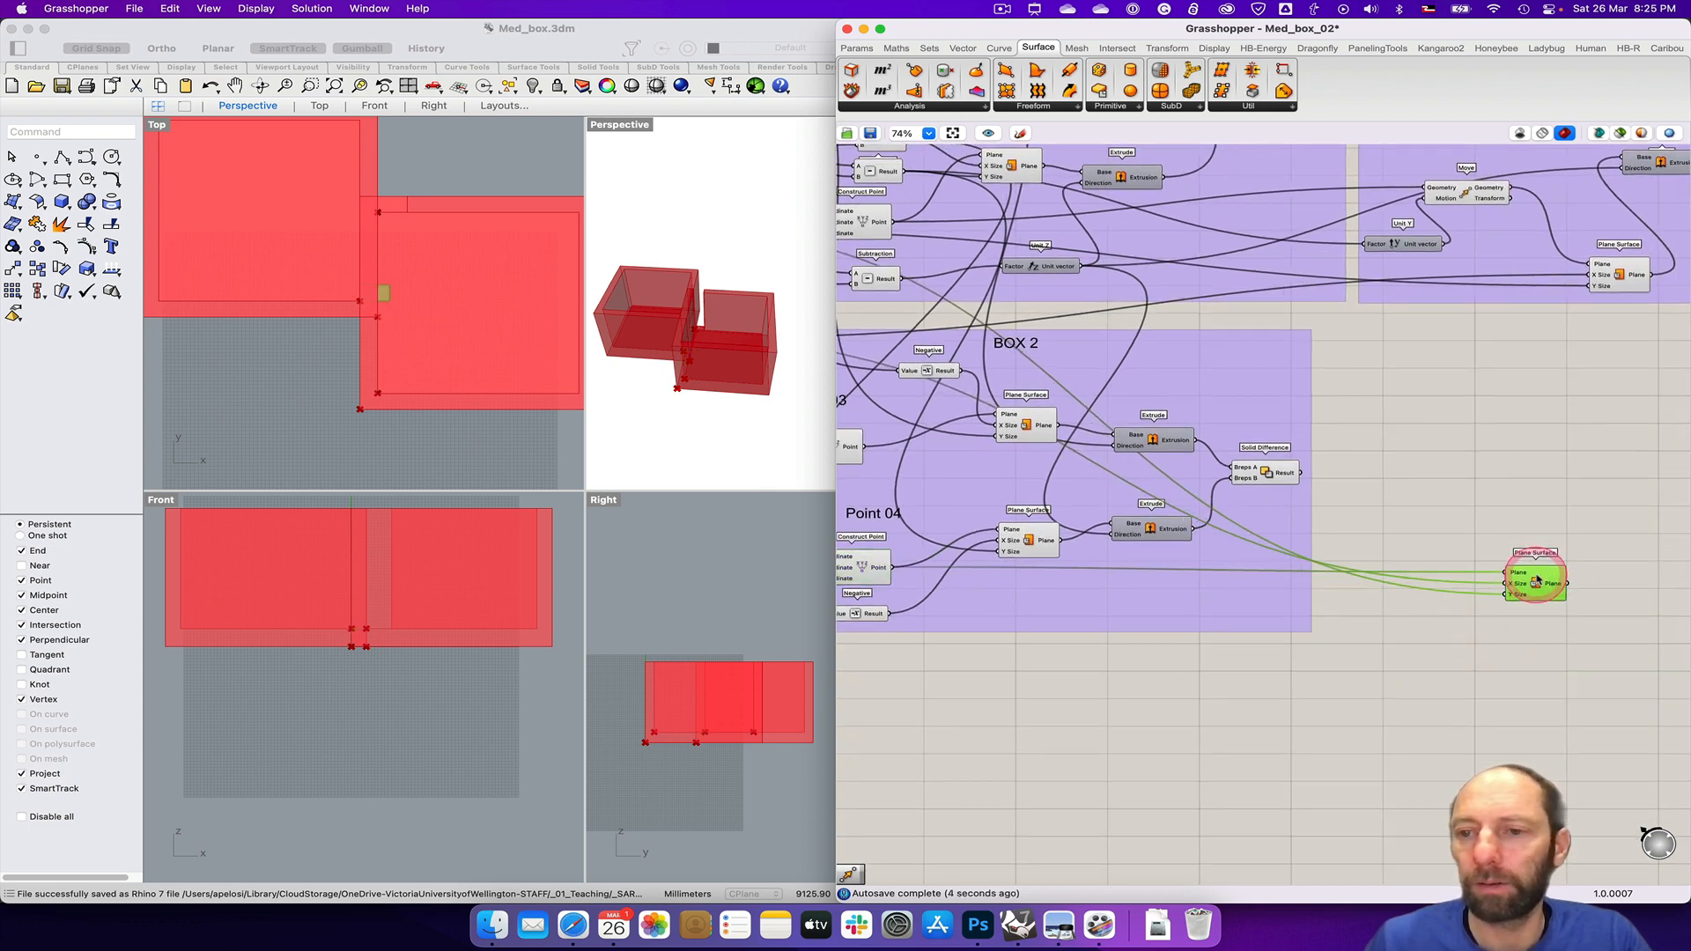
right_click_drag(1400, 636, 1373, 672)
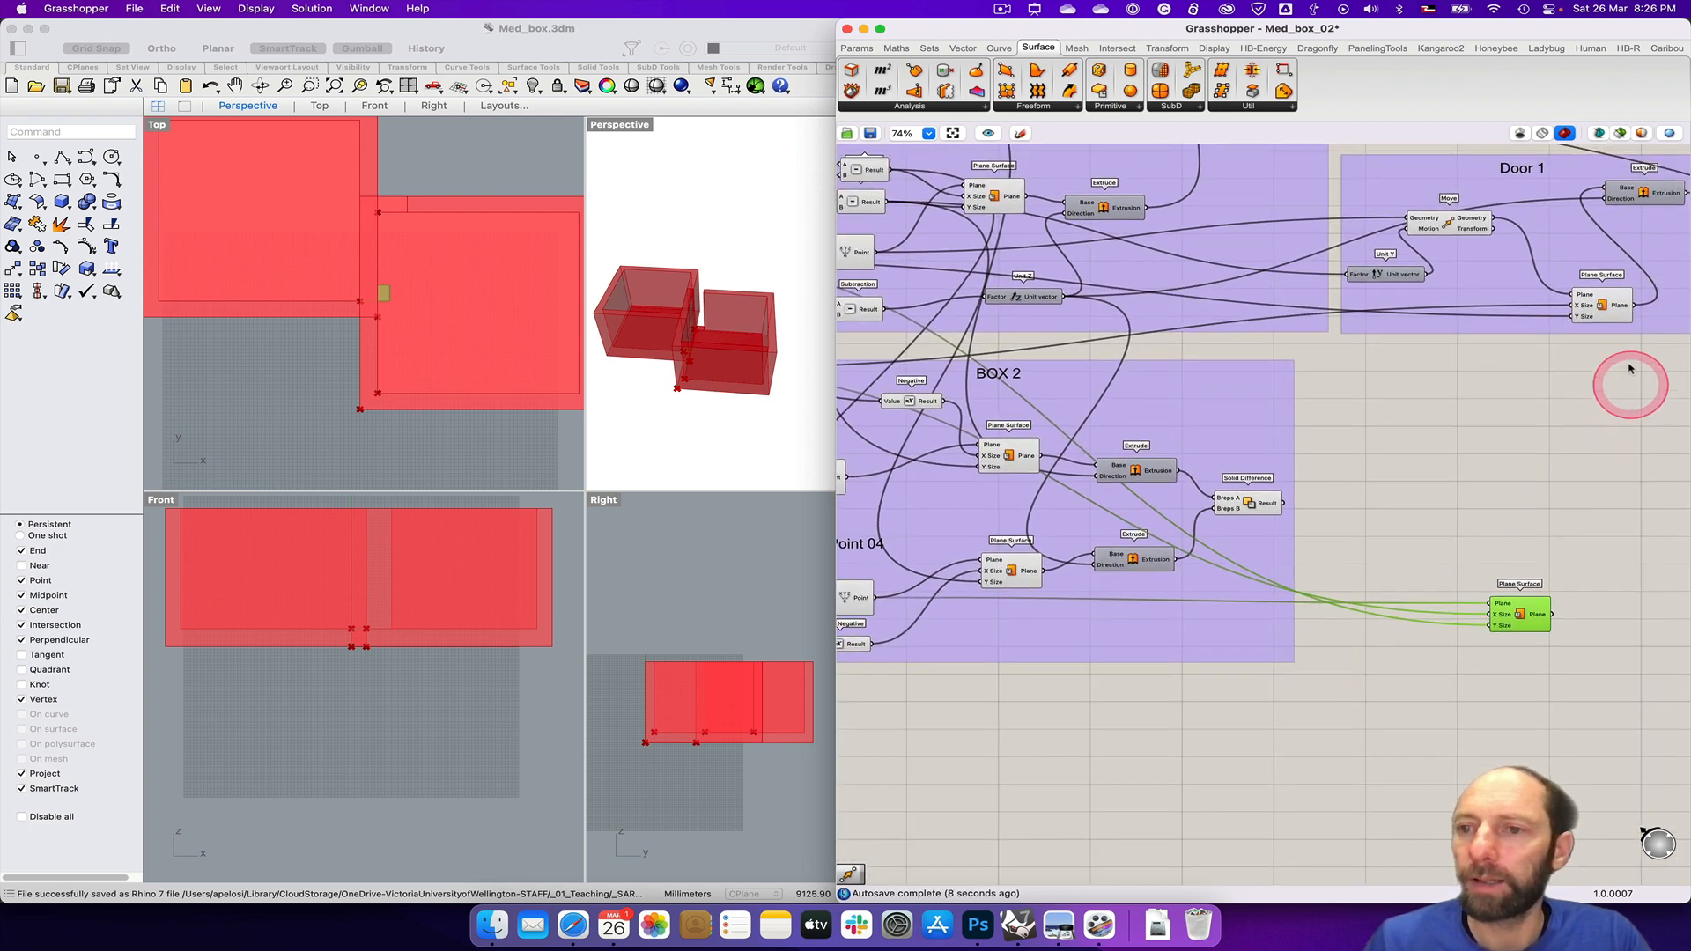
left_click_drag(1524, 608, 1539, 604)
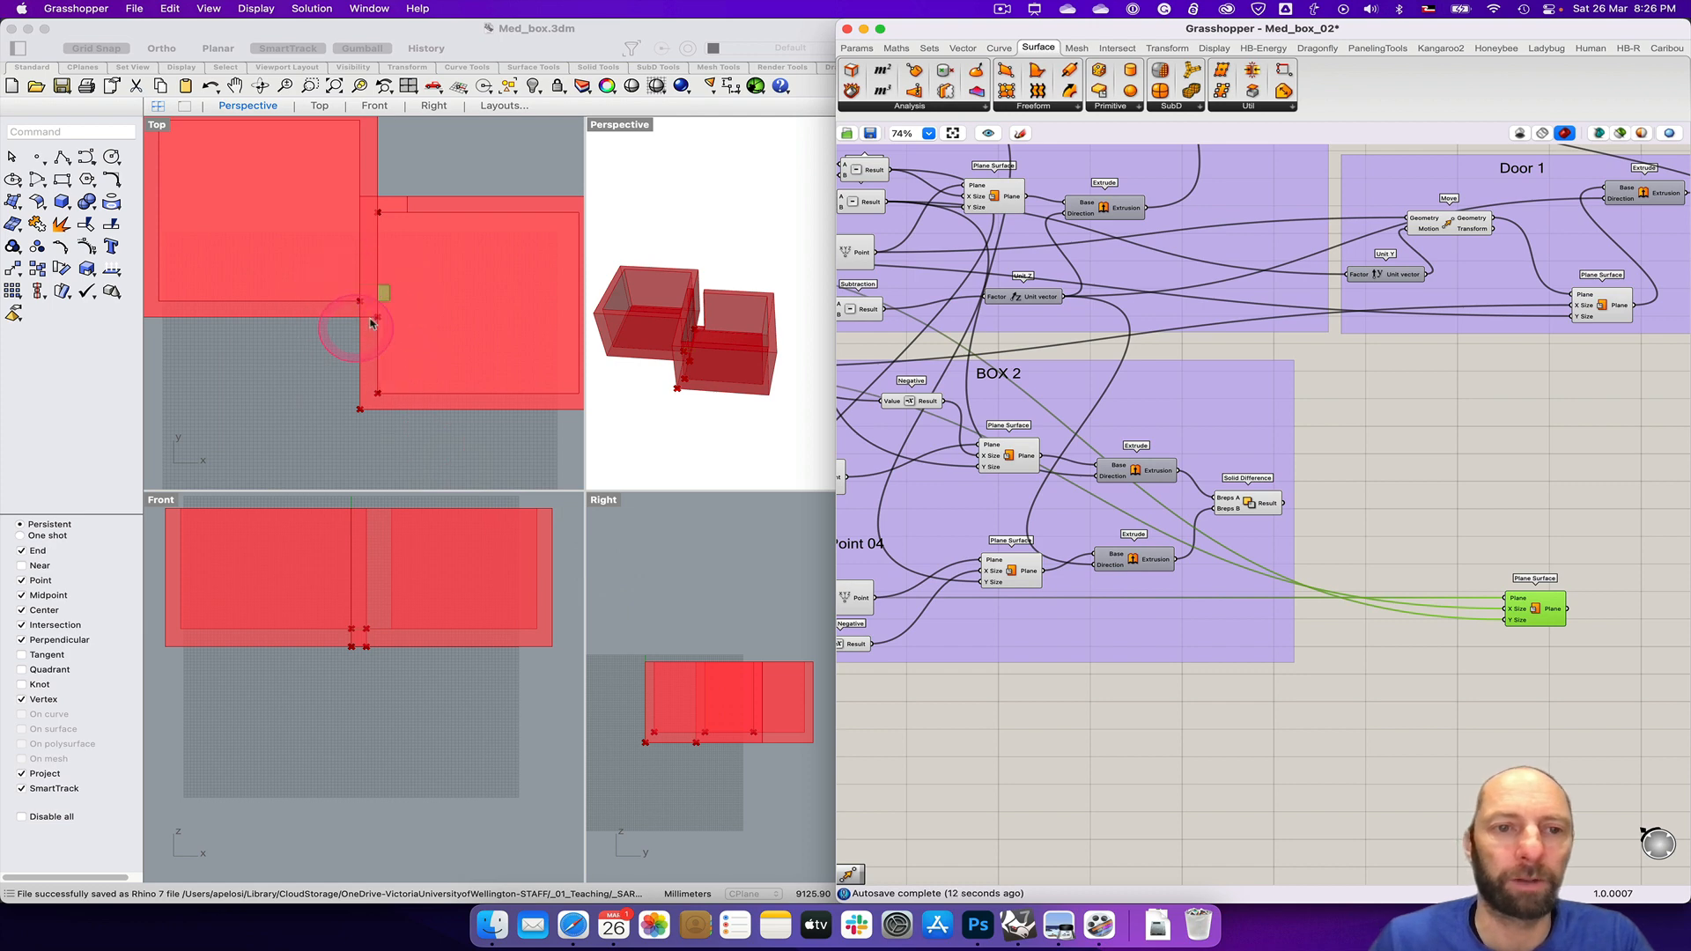
Step: Enlarge Rhino's Top viewport and temporarily sketch the door's X and Y size directions from point 04
left_click(158, 128)
double_click(155, 125)
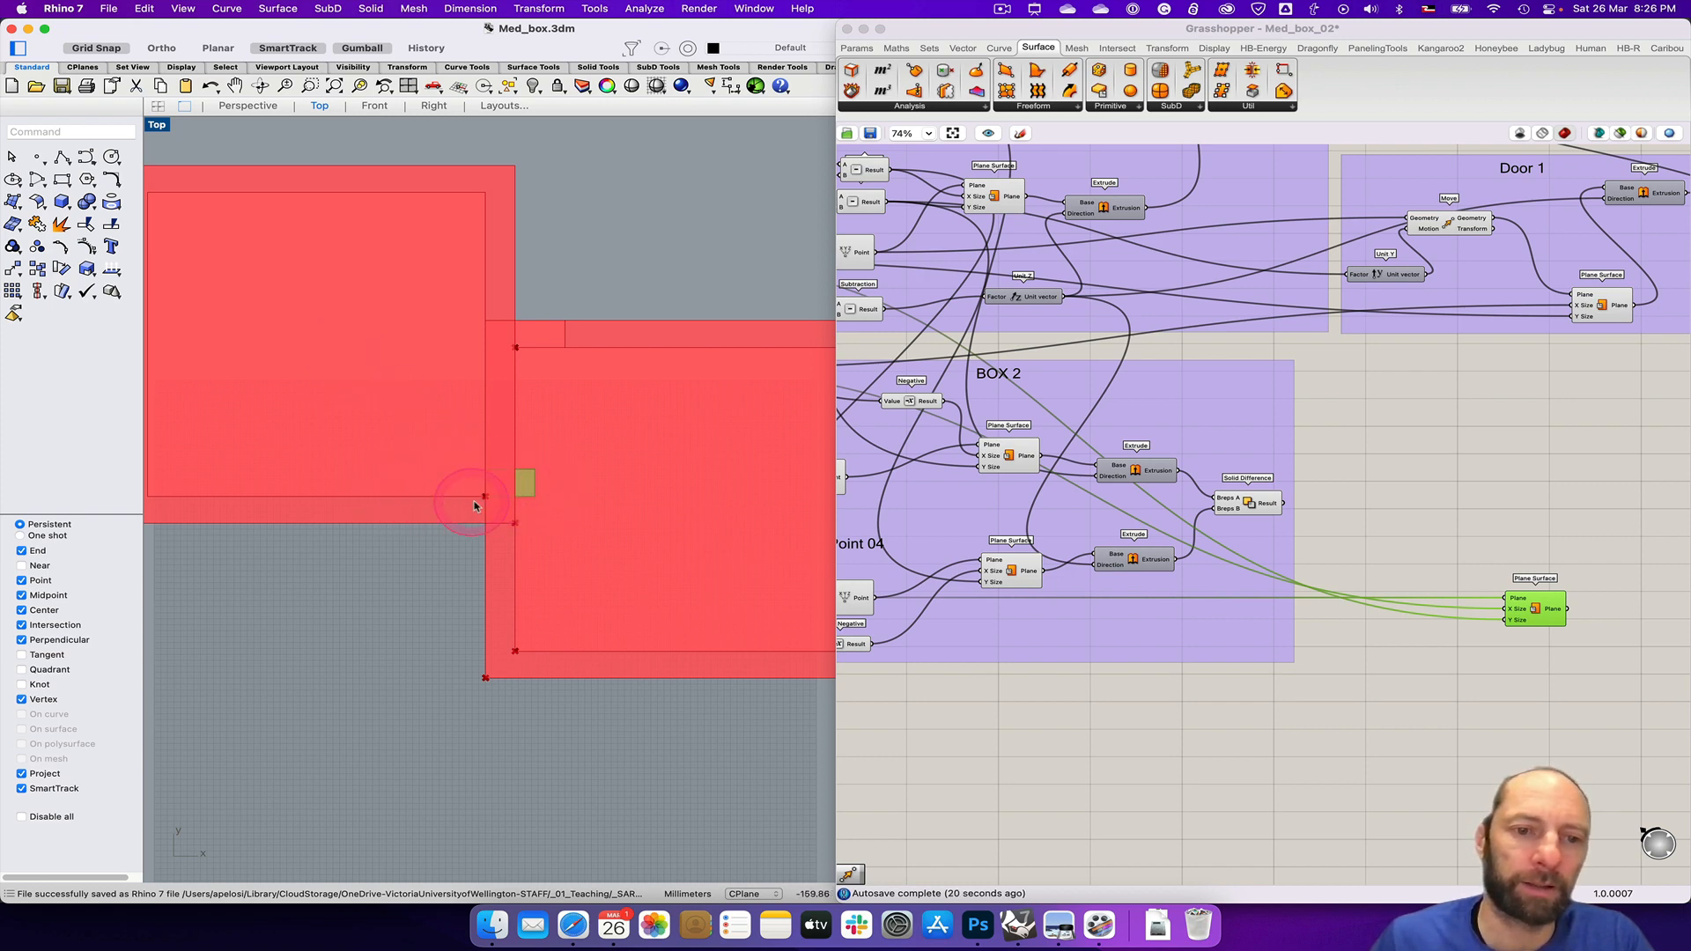
key("ctrl+a")
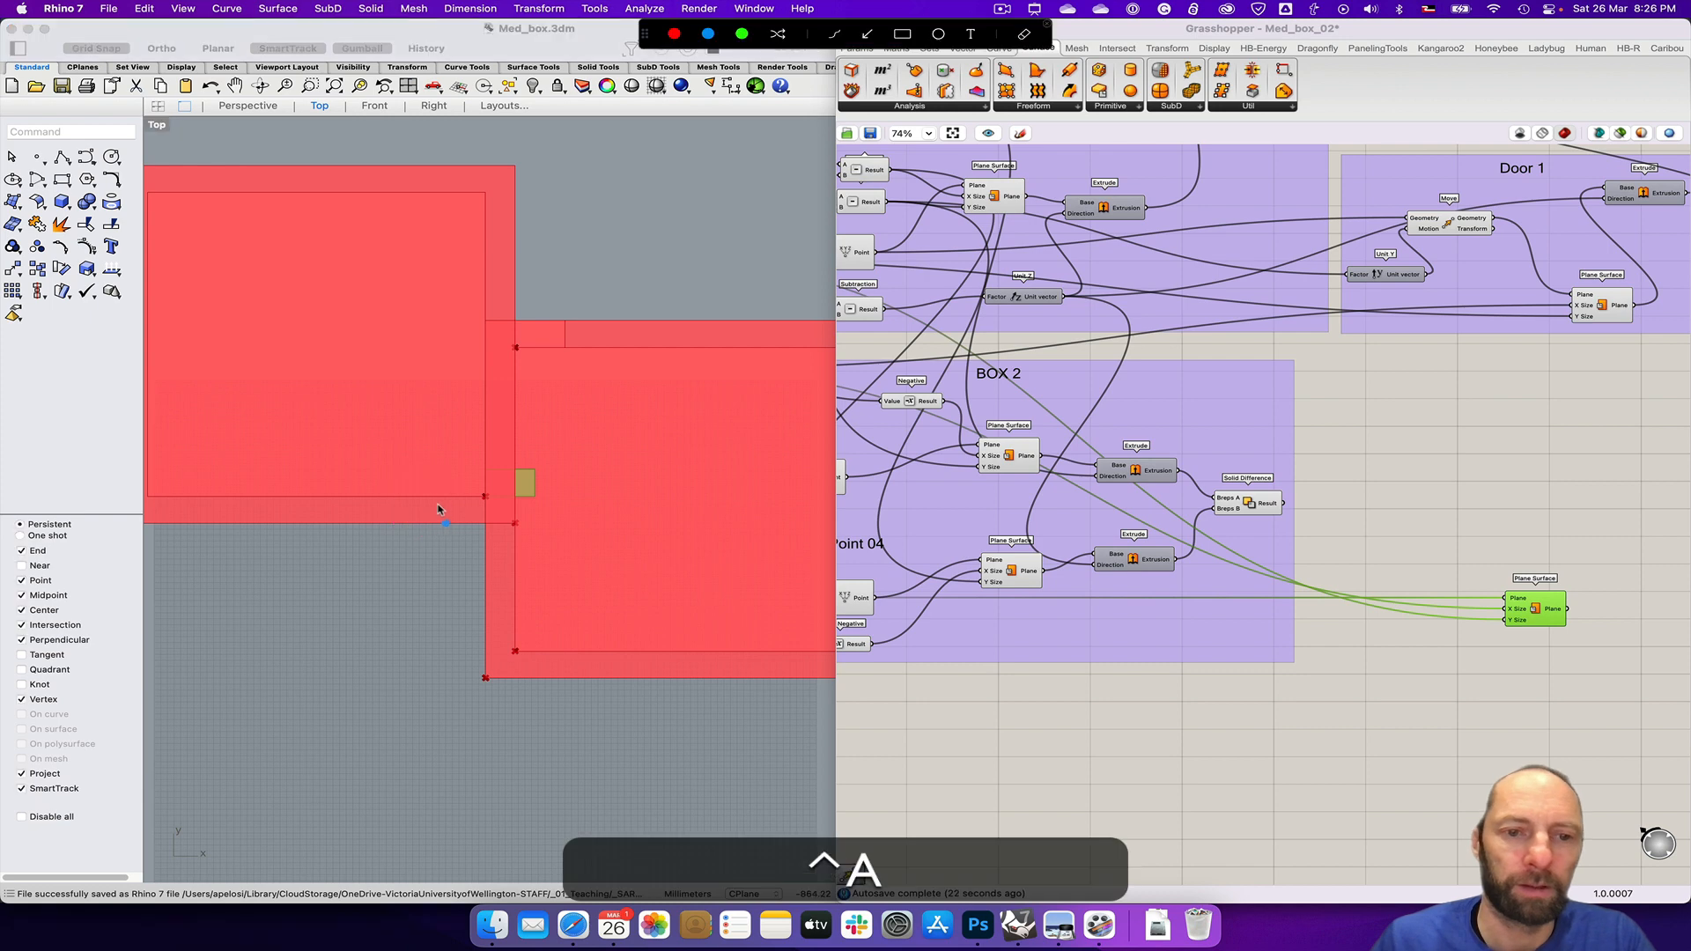
left_click_drag(434, 500, 414, 499)
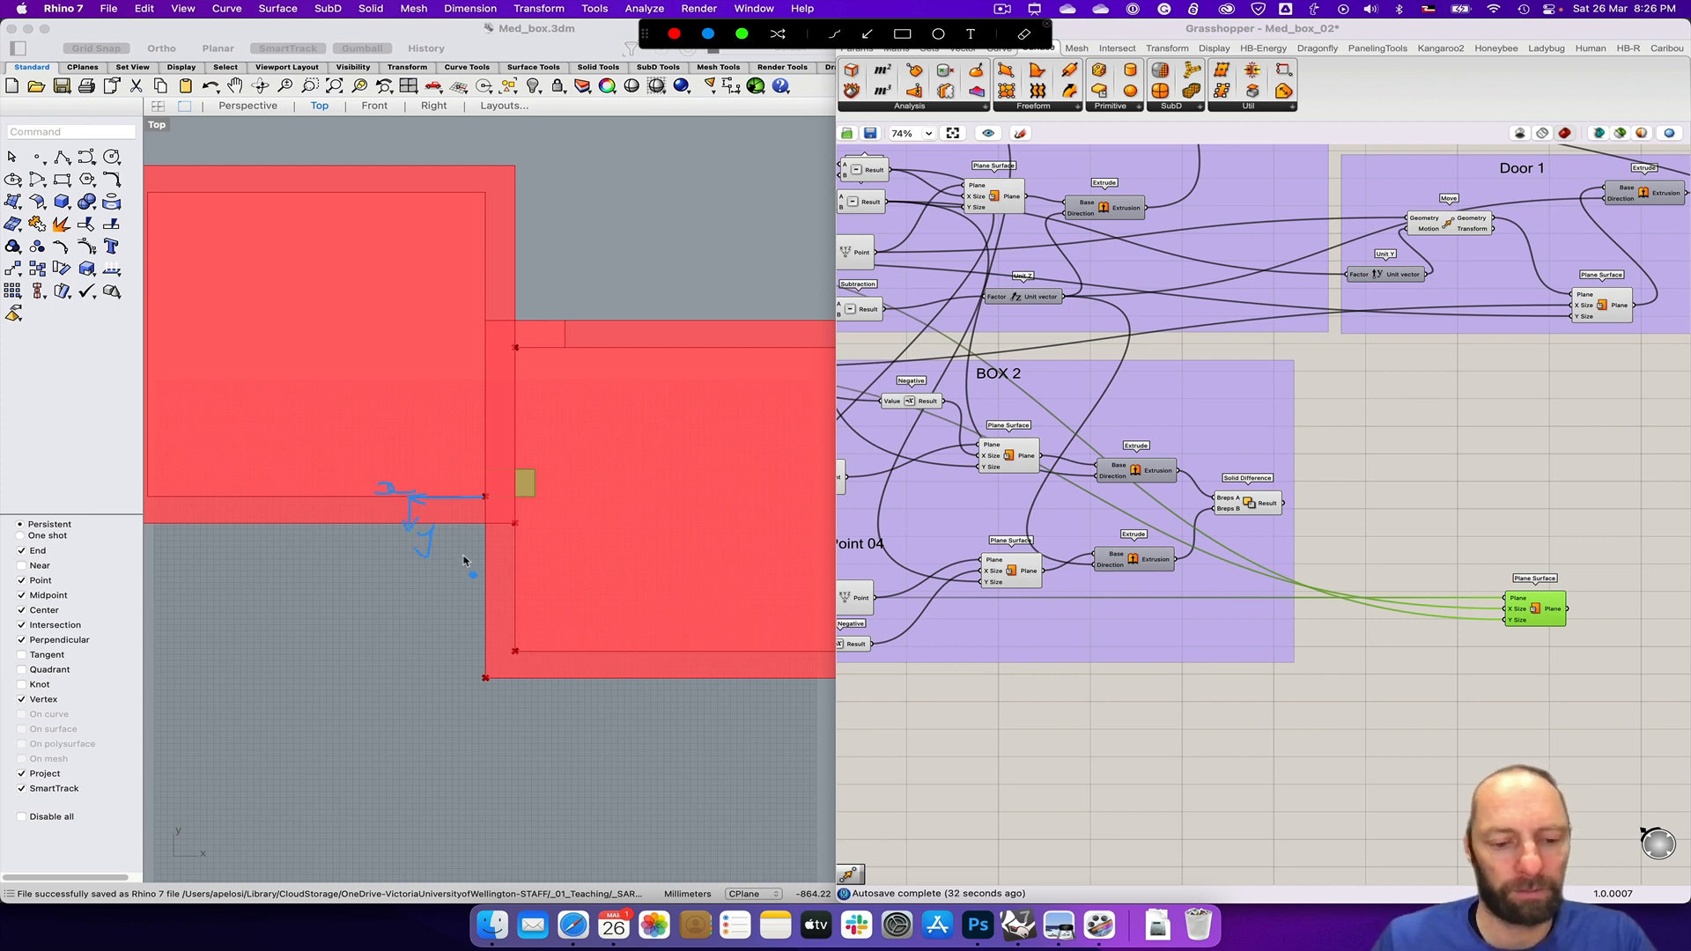
key("ctrl+s")
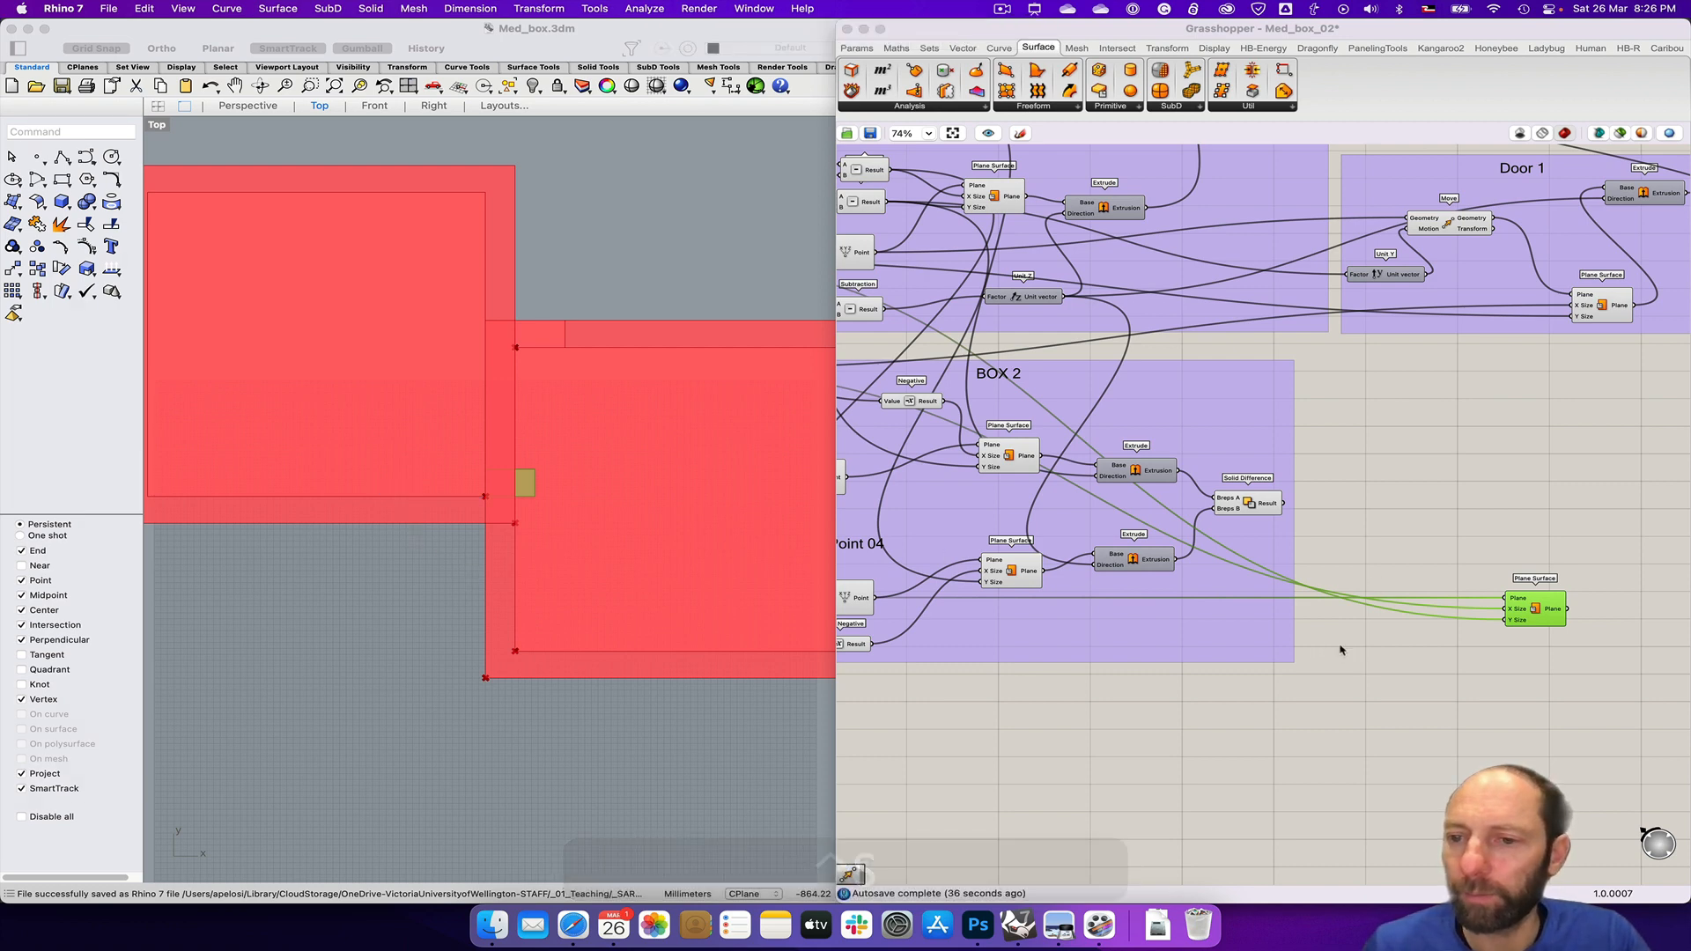
Step: Add a Negative component in front of the copied Plane Surface and duplicate it directly below
double_click(1366, 638)
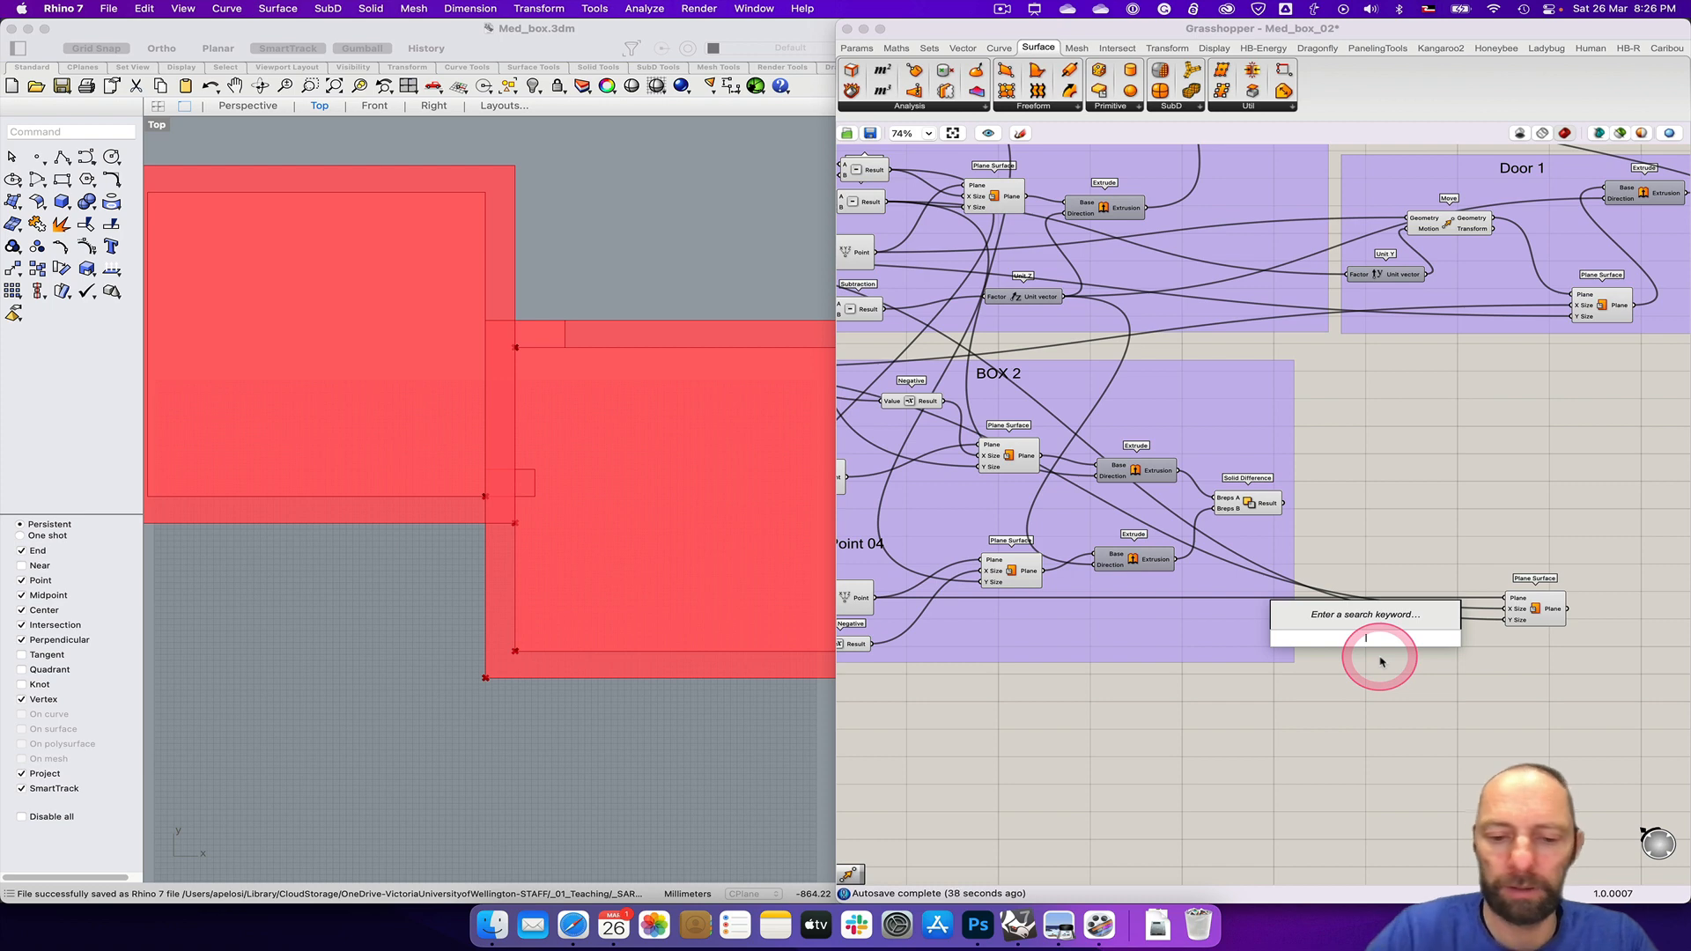
type("neg")
key("Return")
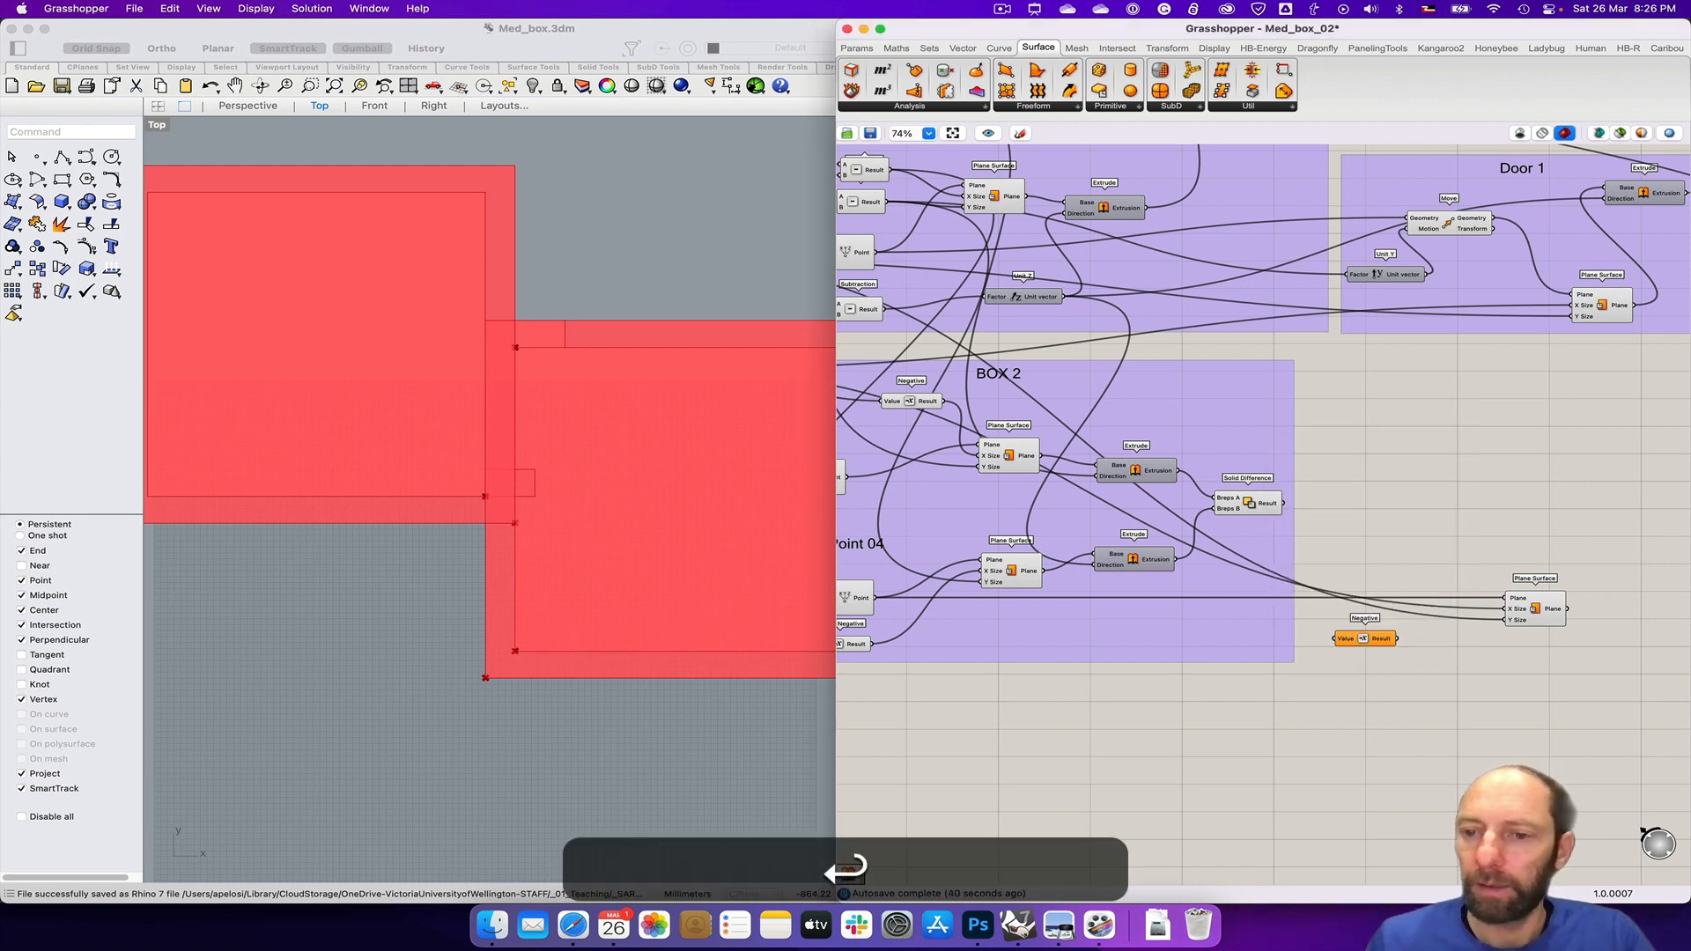
left_click(1370, 651)
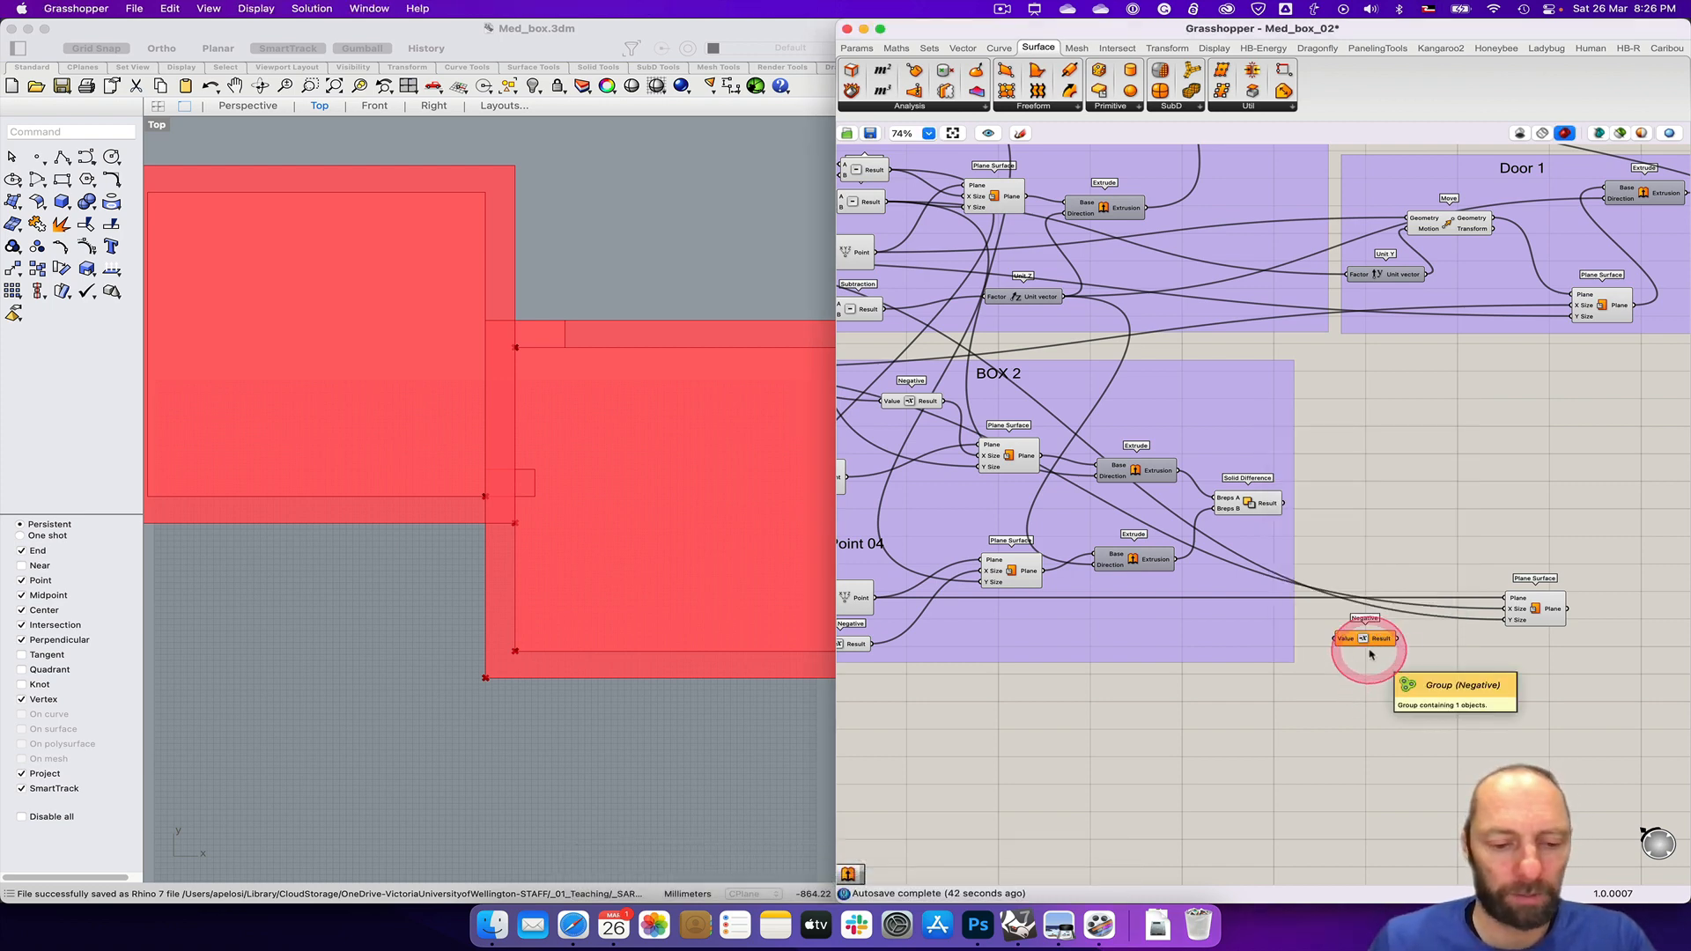
left_click(1370, 647)
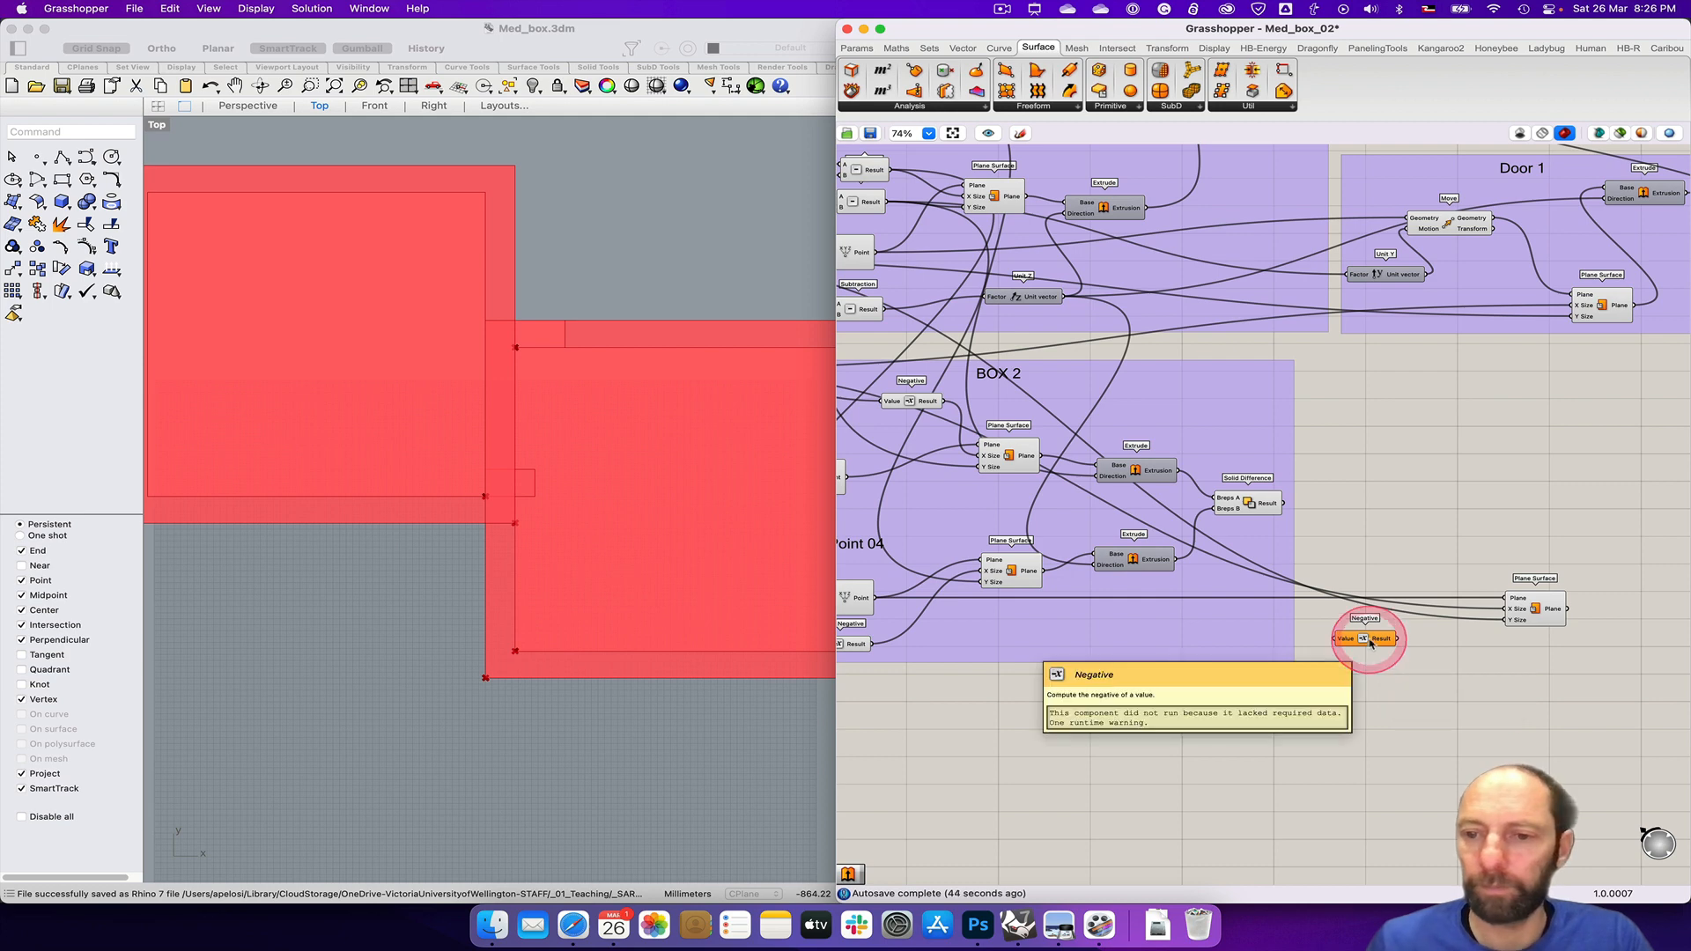
left_click_drag(1369, 643, 1398, 683, "alt")
left_click(1376, 639)
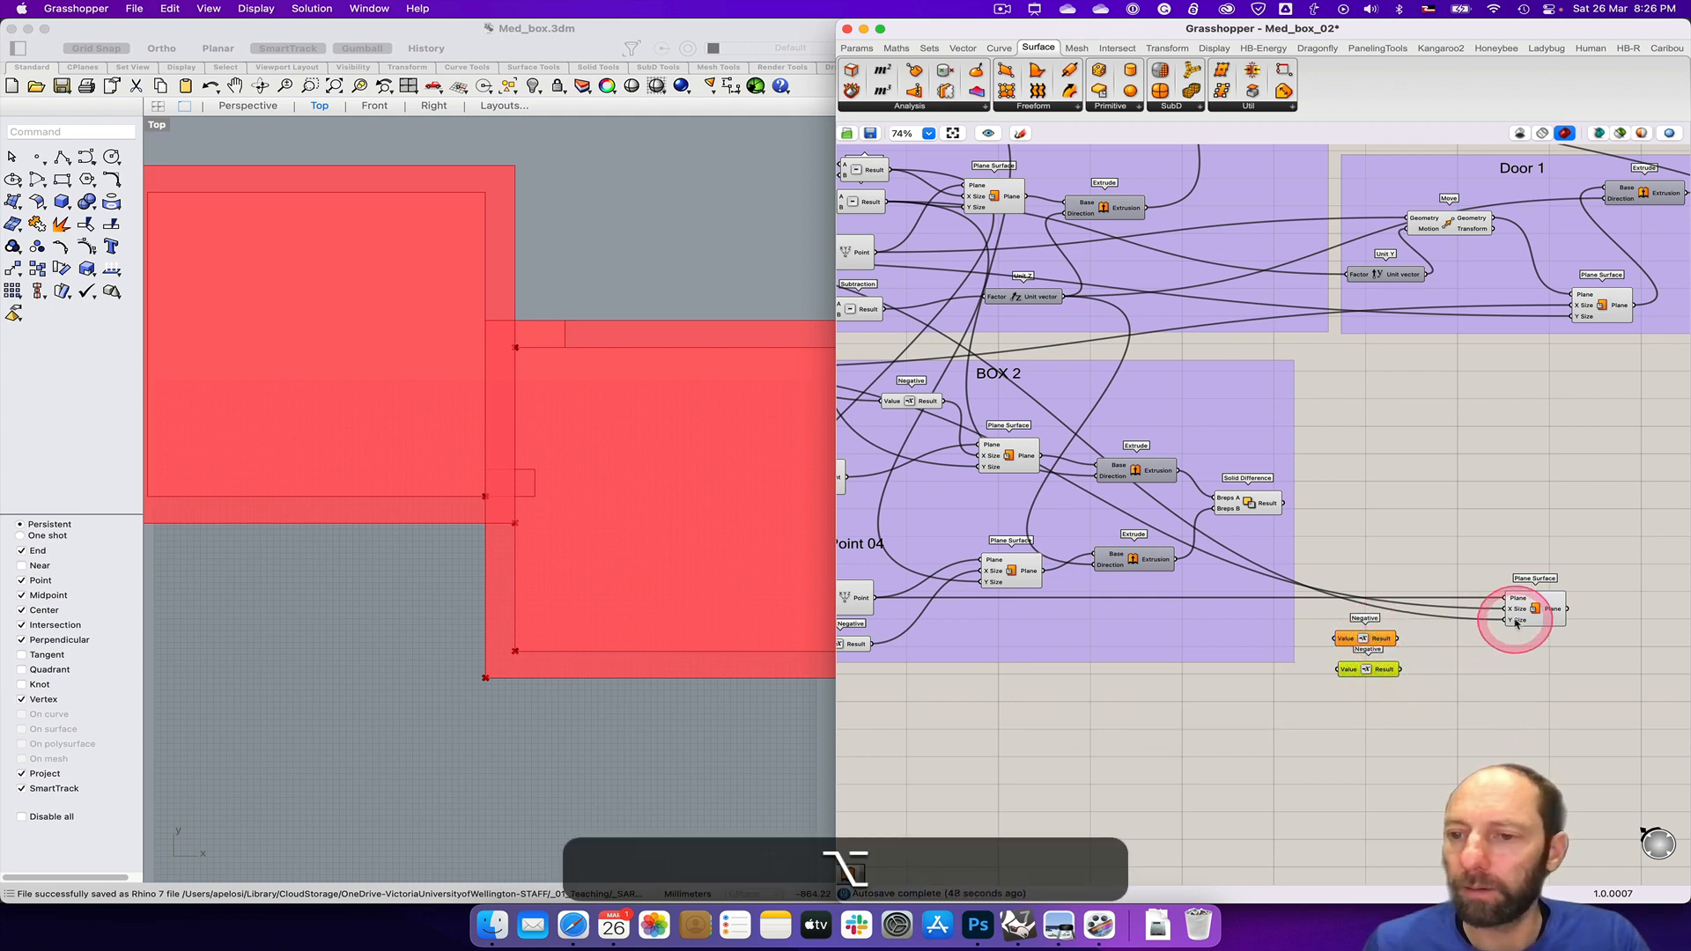
Step: Connect the Door width slider to the upper Negative, and its Result to the copied Plane Surface's X Size
right_click_drag(1483, 665, 1636, 684)
left_click_drag(1664, 649, 1440, 607)
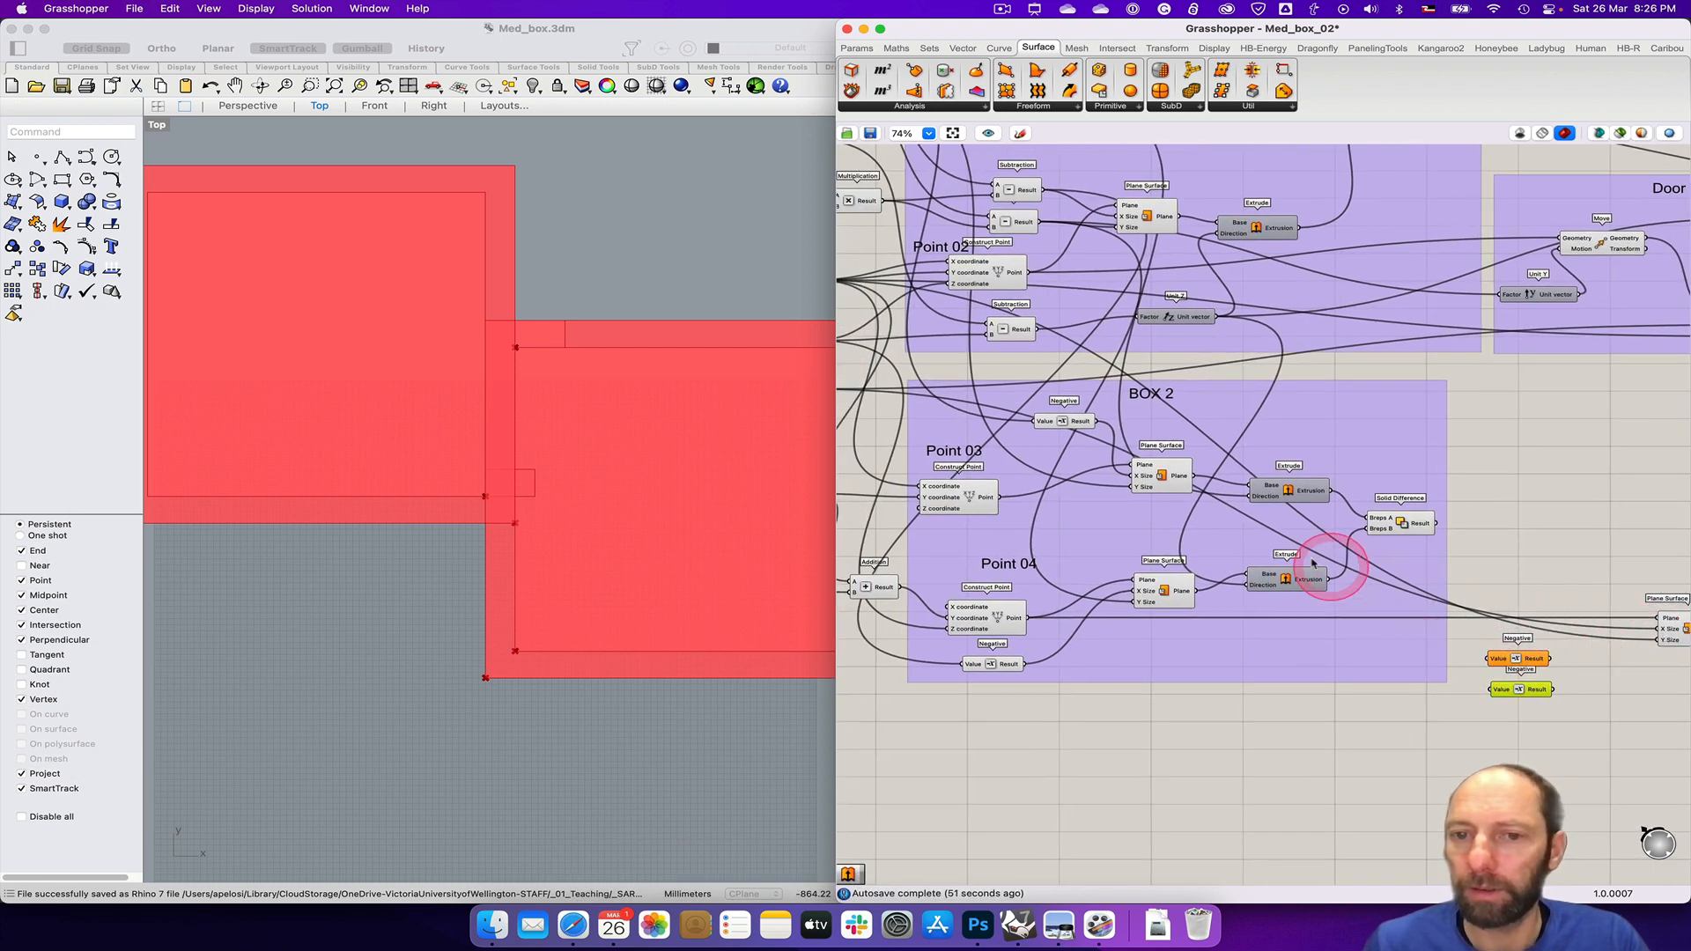
right_click_drag(1014, 477, 1179, 476)
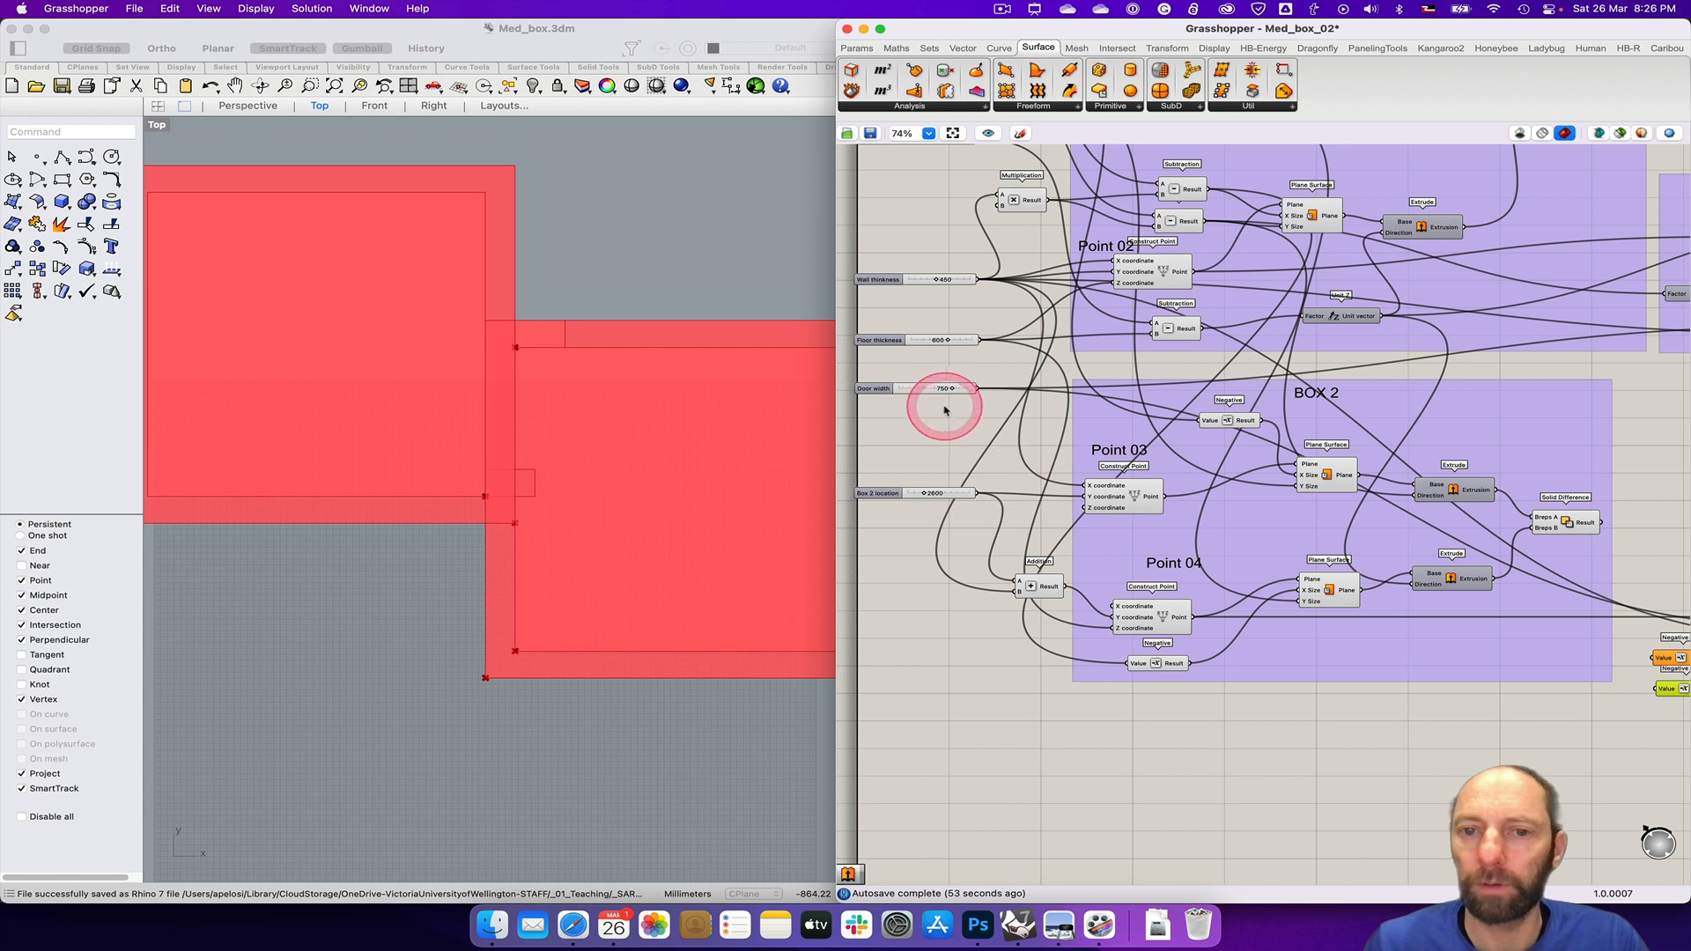
left_click_drag(977, 392, 1658, 659)
right_click_drag(1615, 717, 1414, 708)
left_click_drag(1511, 660, 1619, 637)
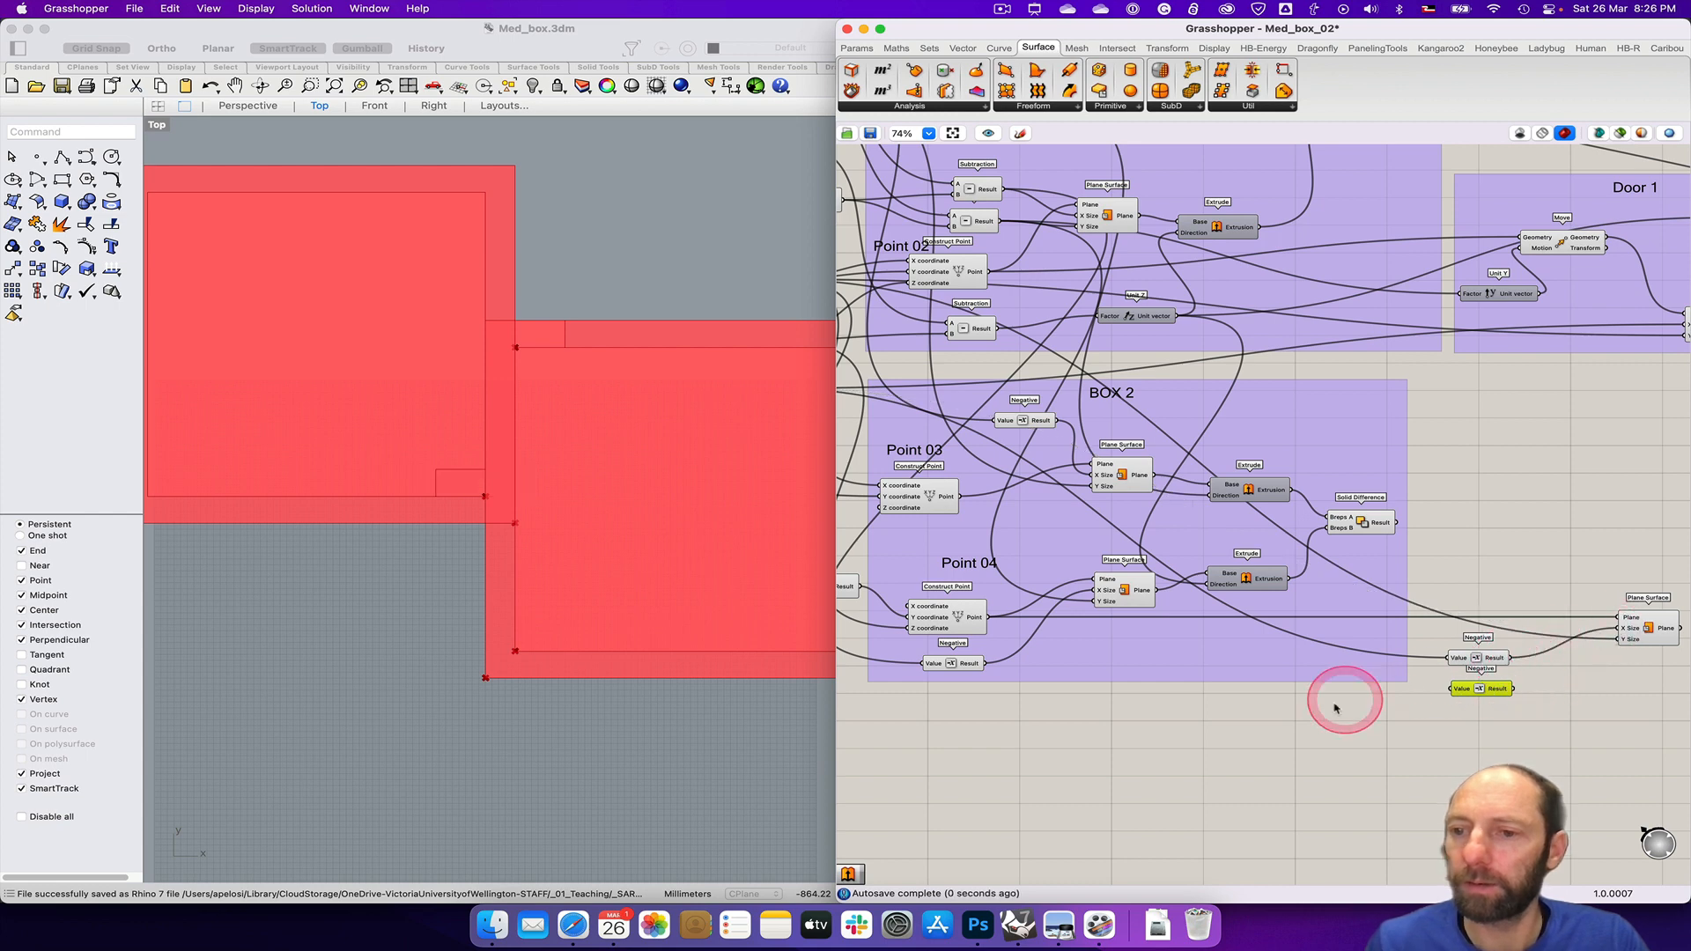
Step: Connect the Wall thickness slider to the lower Negative, and its Result to the copied Plane Surface's Y Size
right_click_drag(1335, 709, 1506, 742)
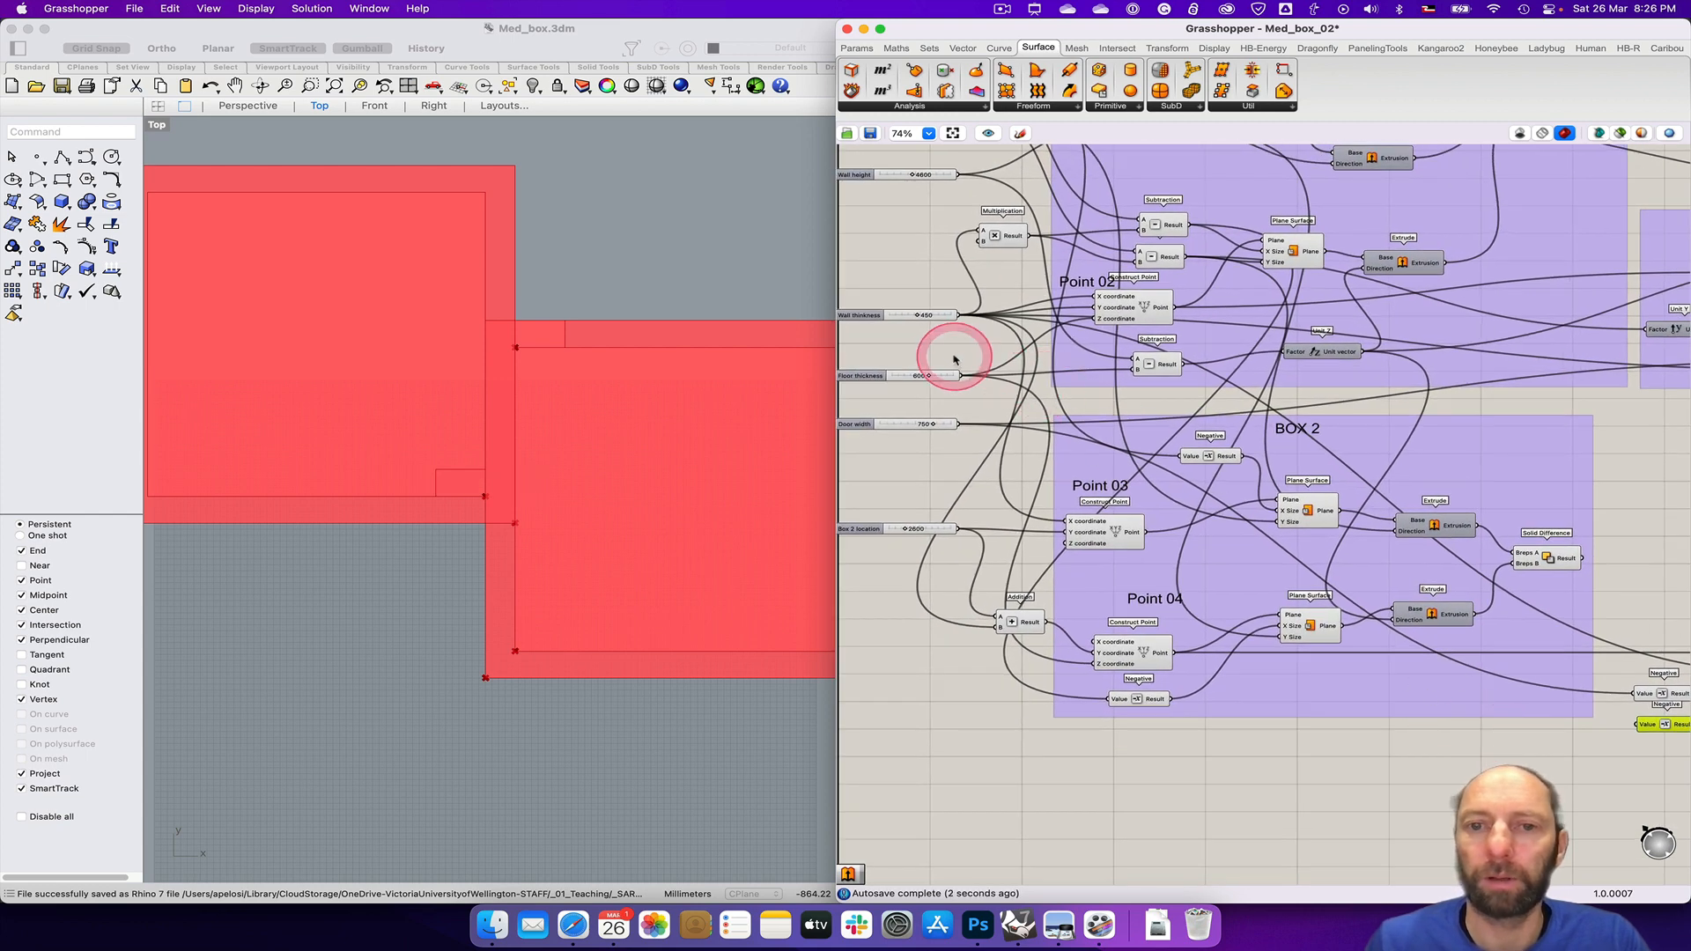
right_click_drag(951, 352, 910, 322)
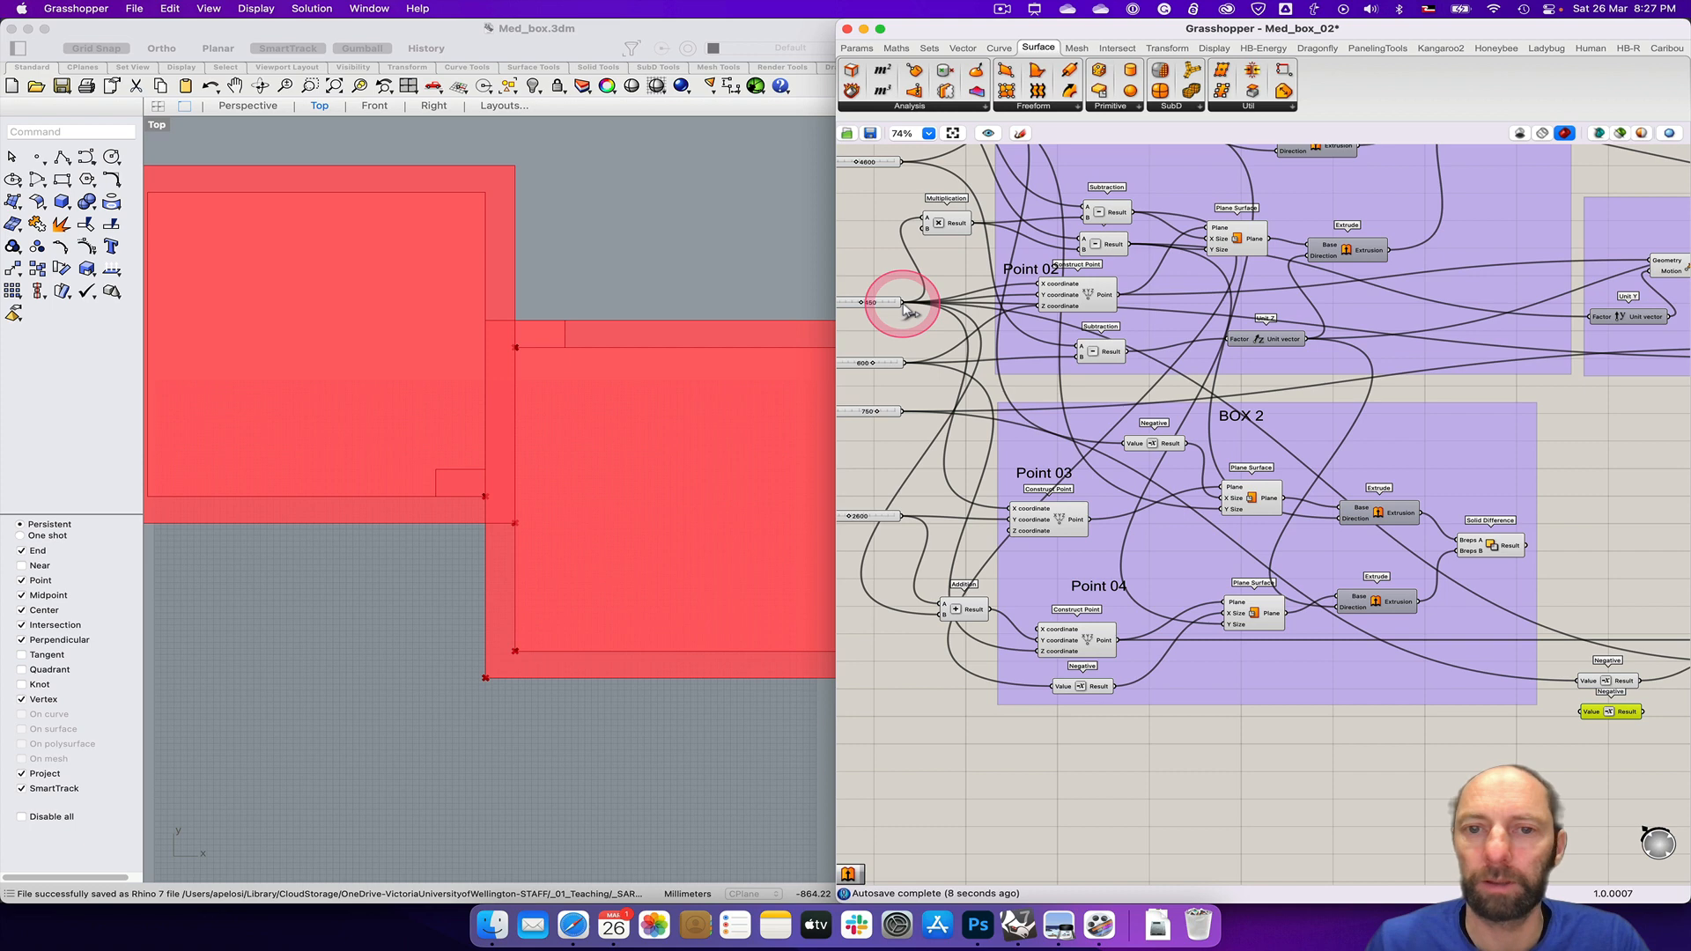
right_click_drag(895, 319, 970, 332)
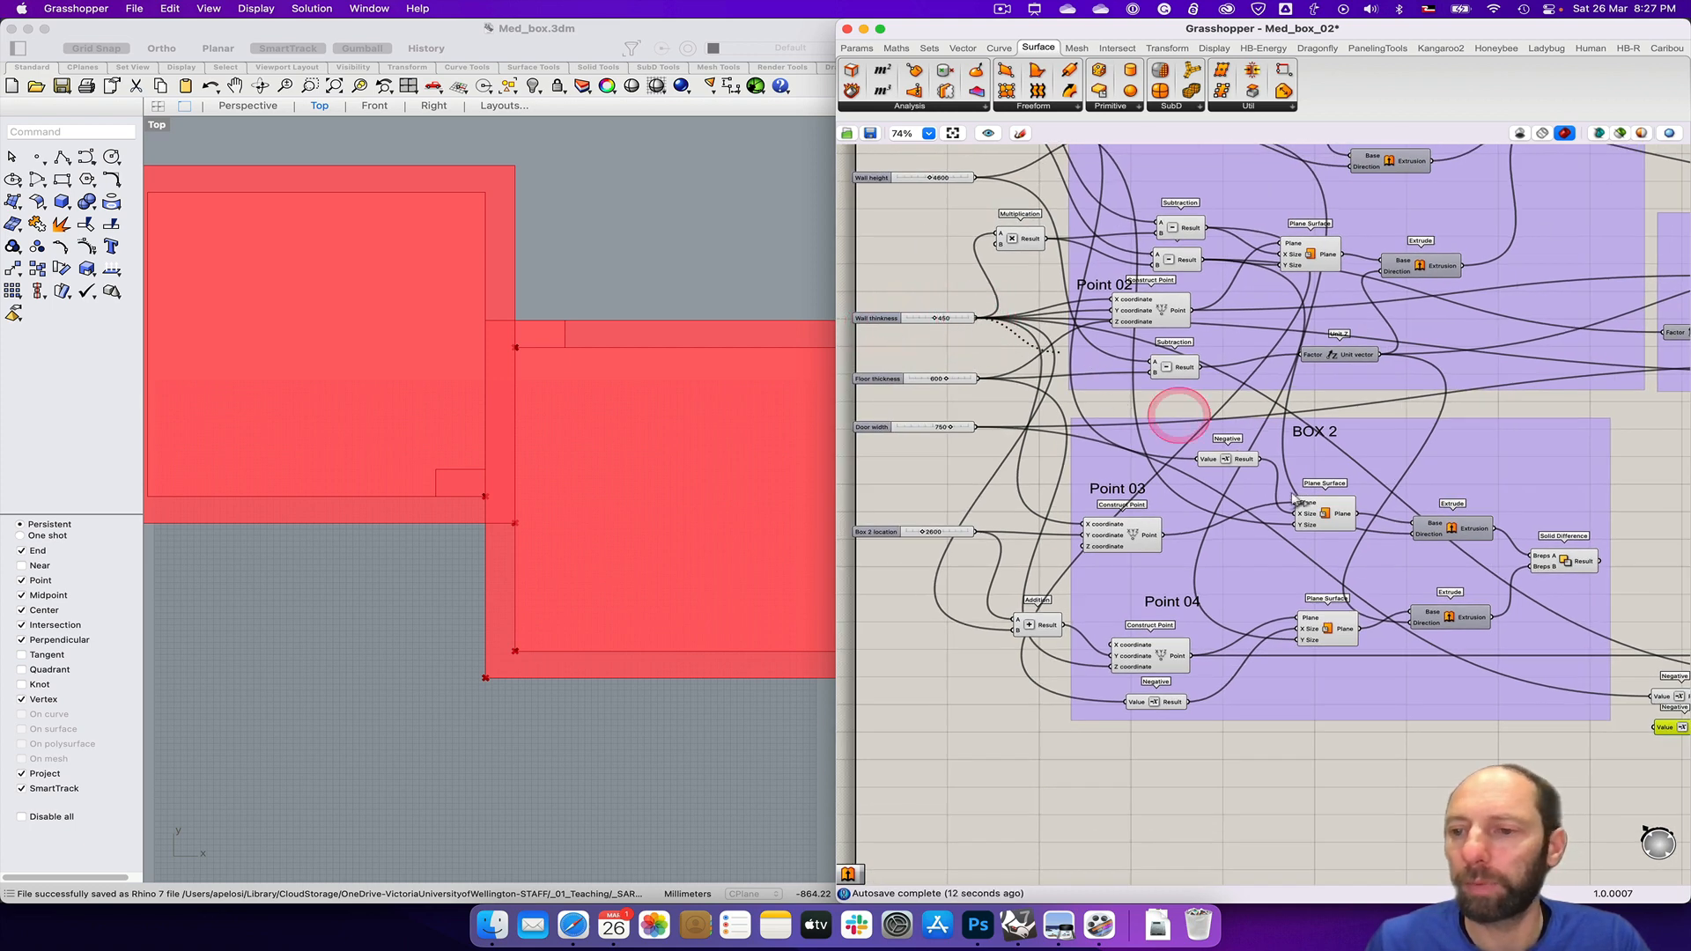
left_click_drag(1178, 414, 1659, 766)
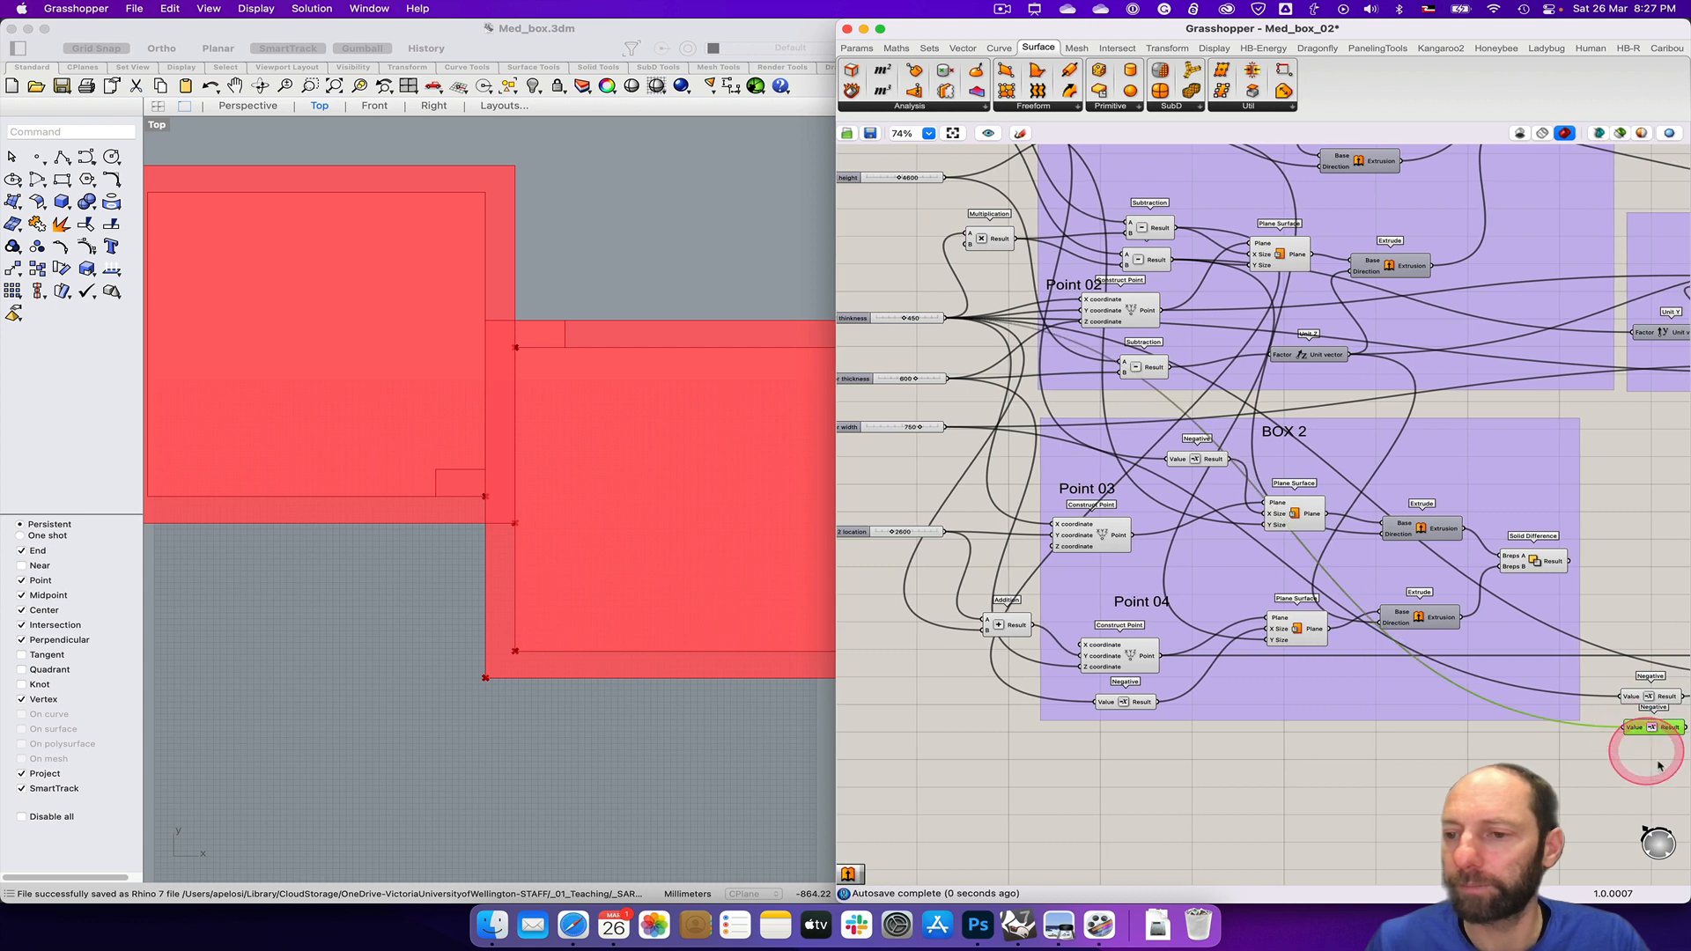
right_click_drag(1659, 766, 1280, 709)
scroll(1212, 677, "up", 2)
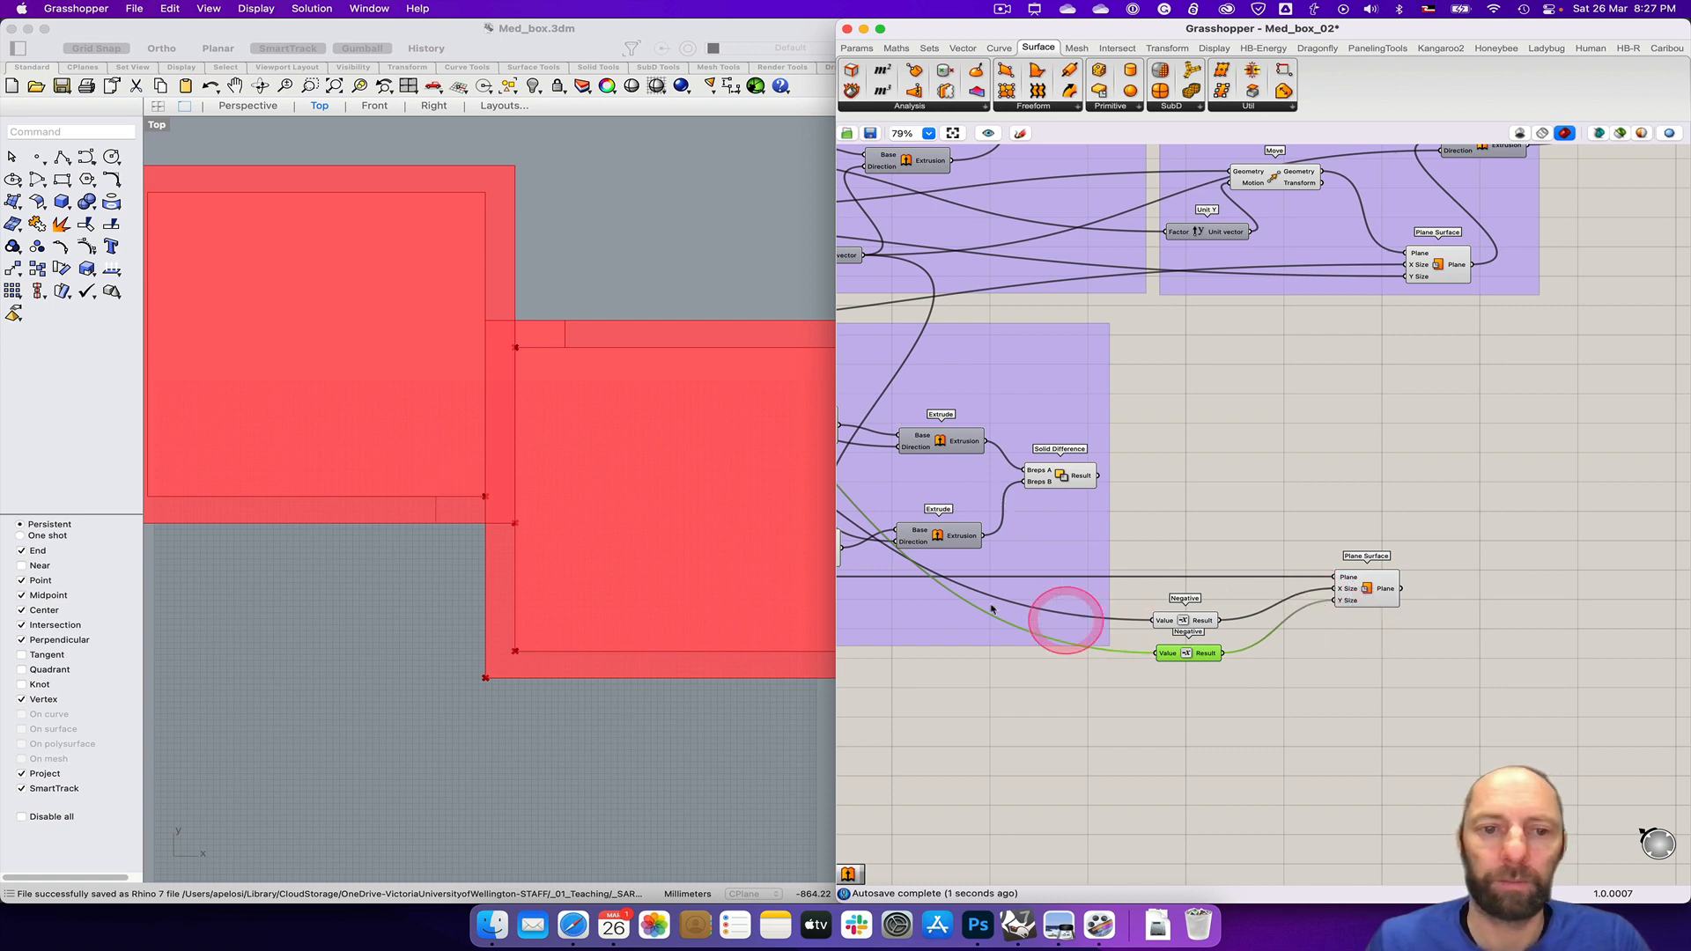
left_click(1381, 588)
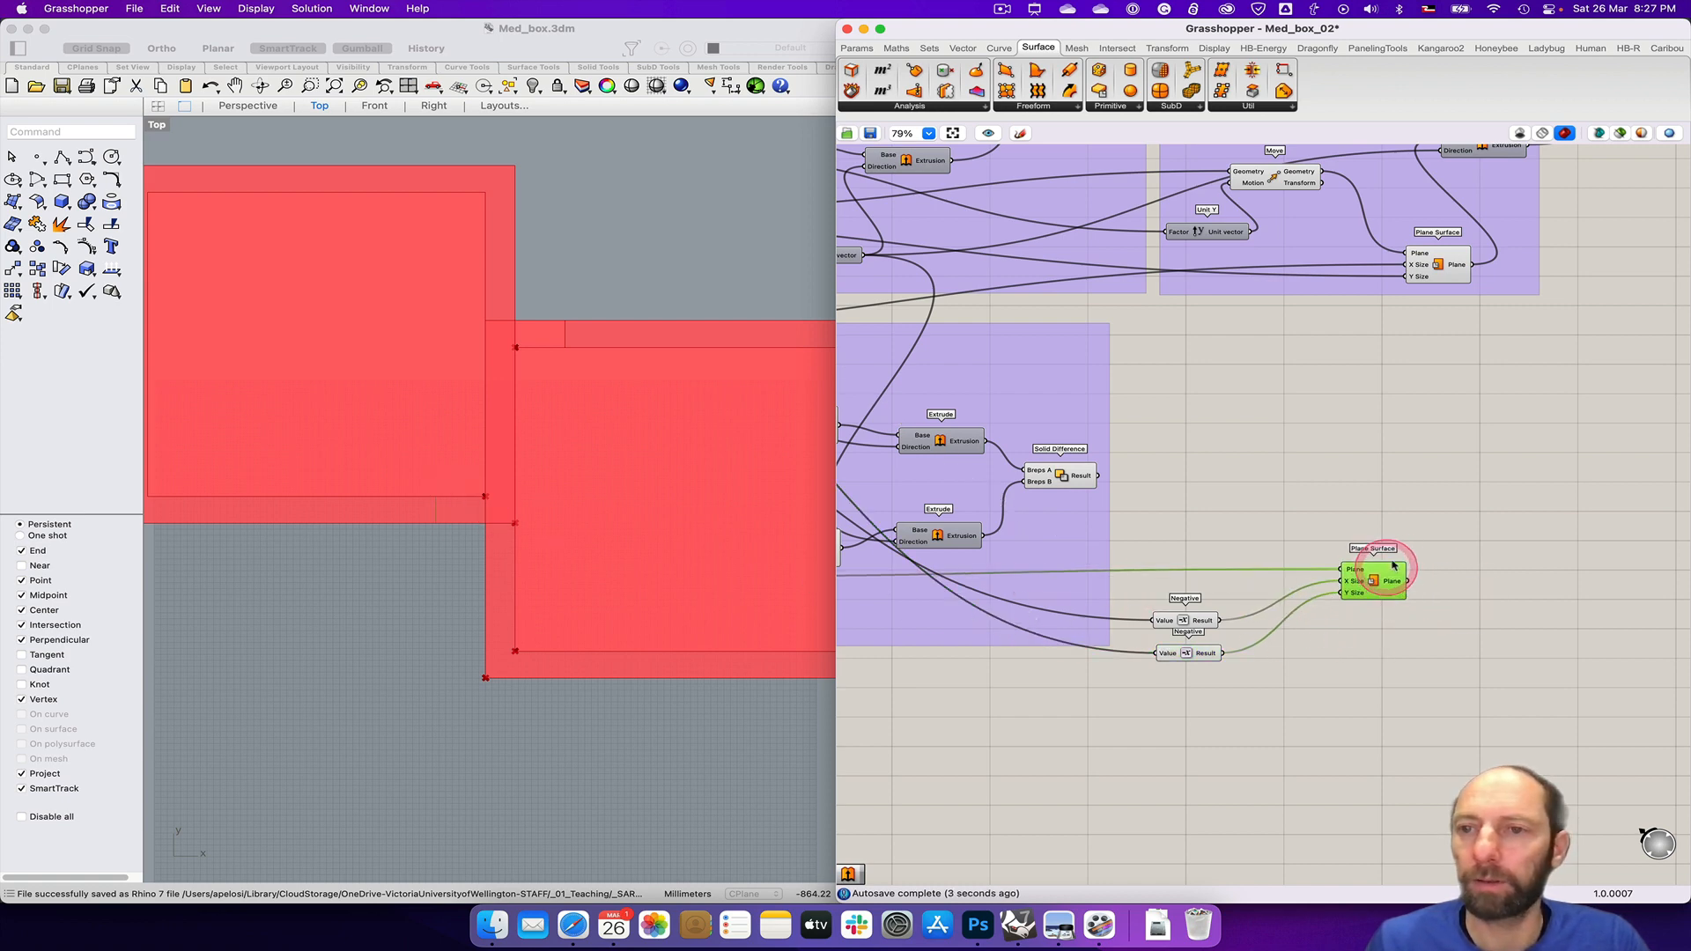
Step: Add an Extrude component beside the copied Plane Surface and connect the surface's Plane output to its Base
right_click_drag(1509, 441, 1393, 497)
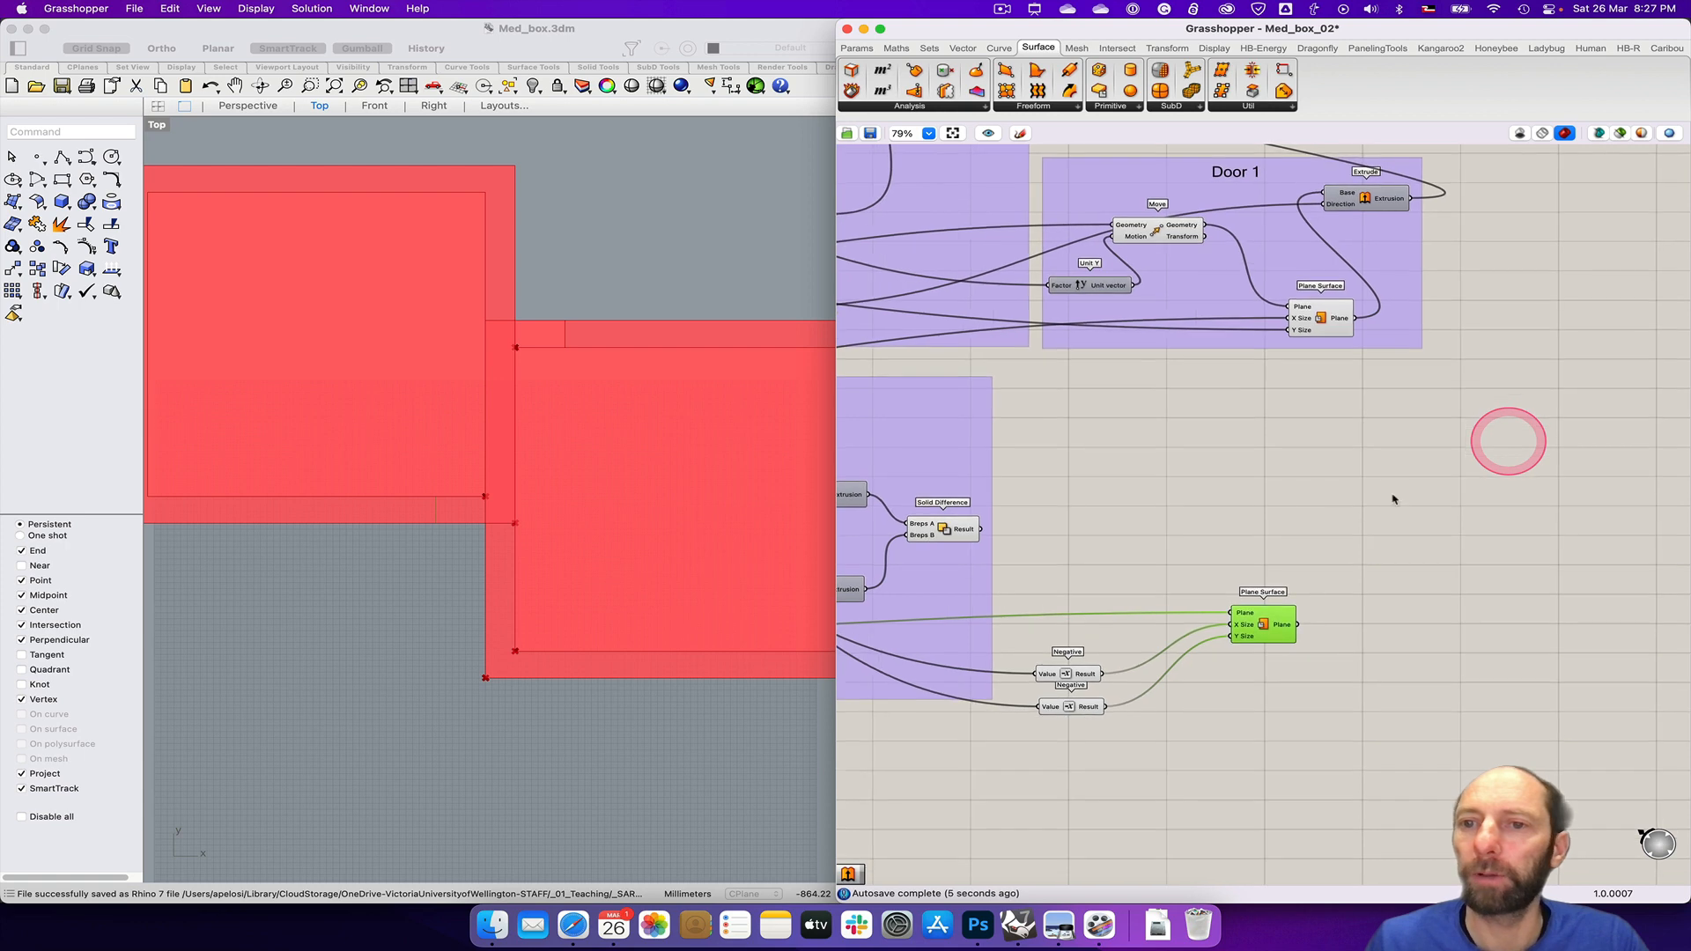
left_click(1367, 196)
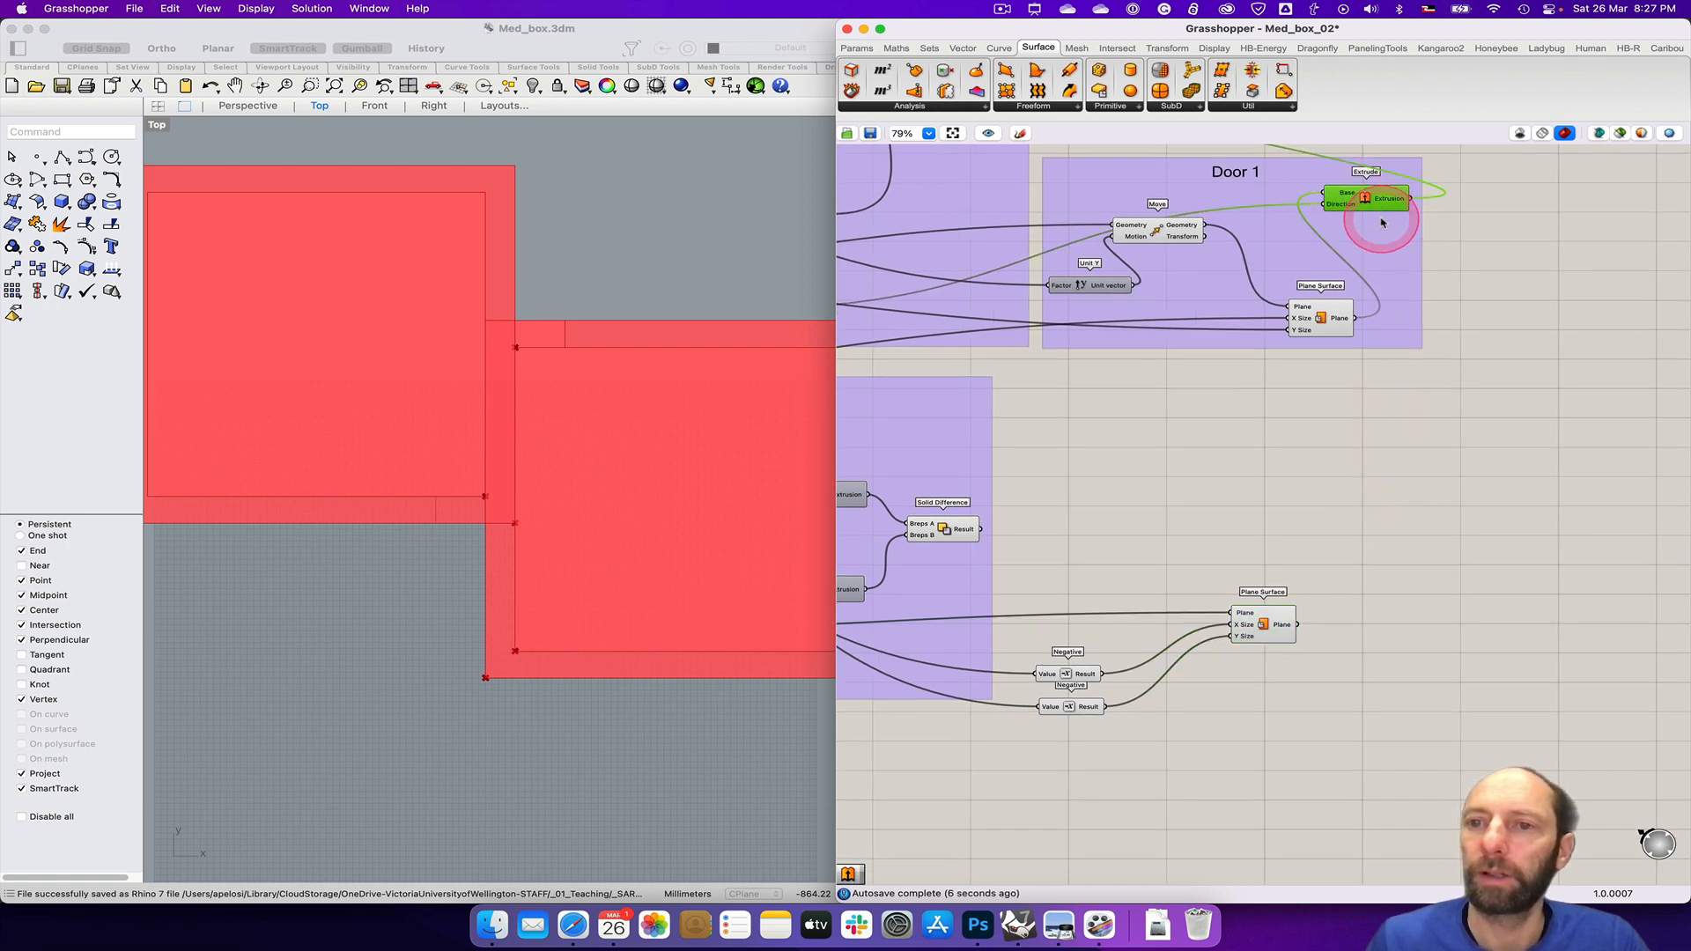
double_click(1353, 570)
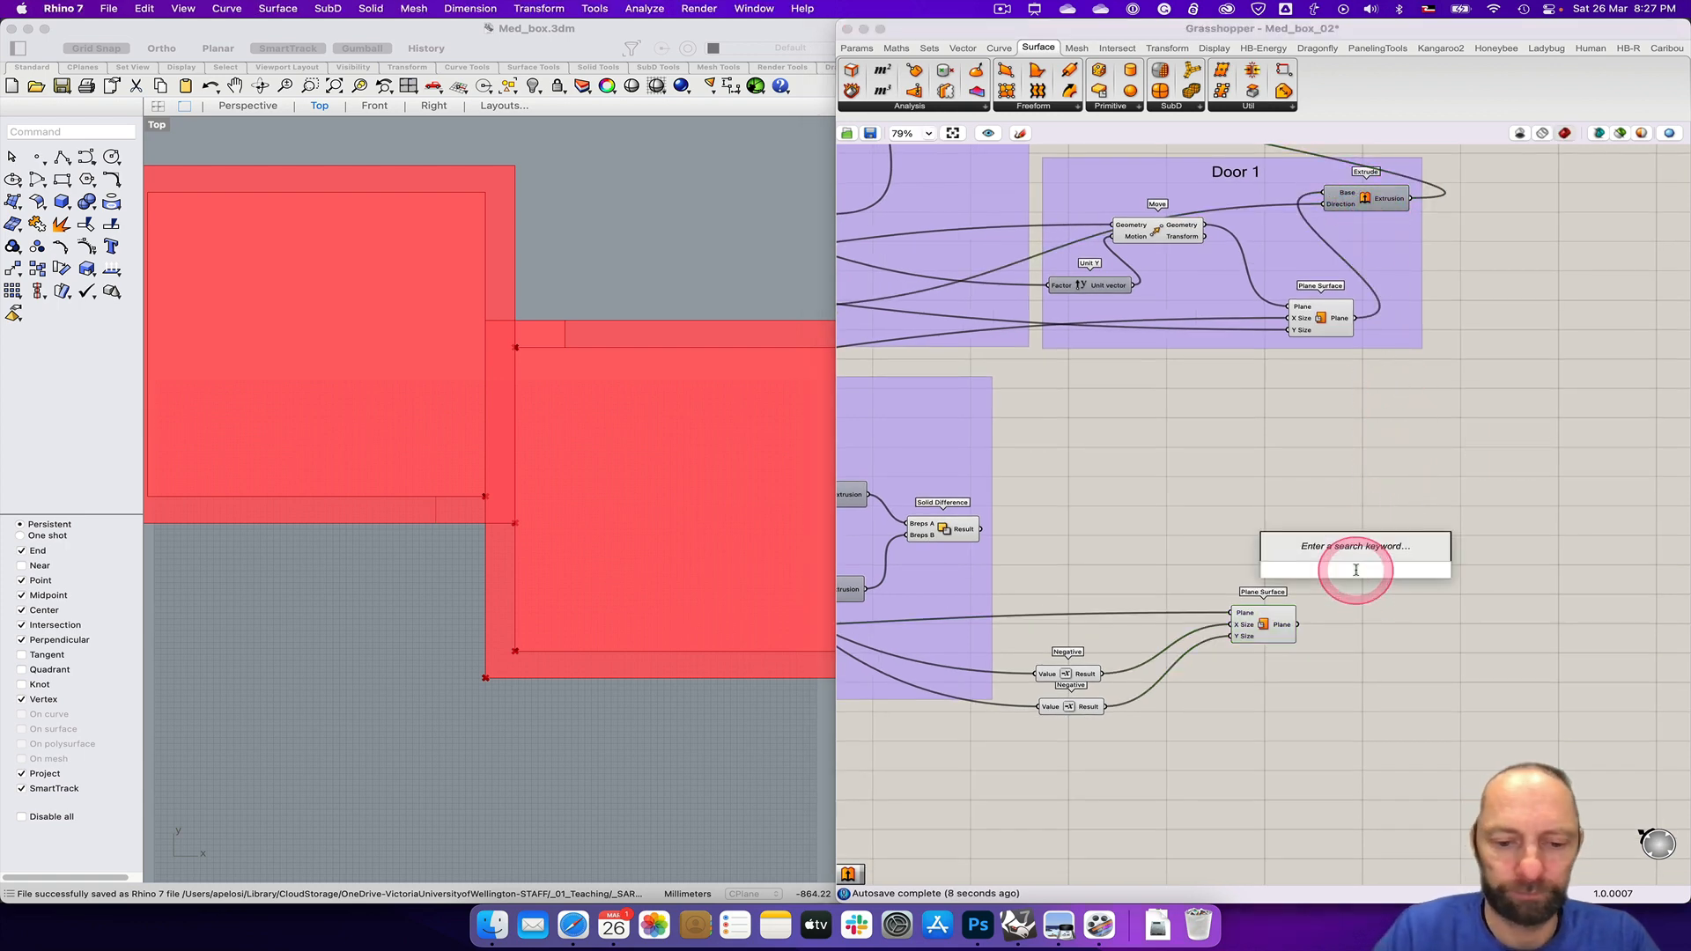
type("ext")
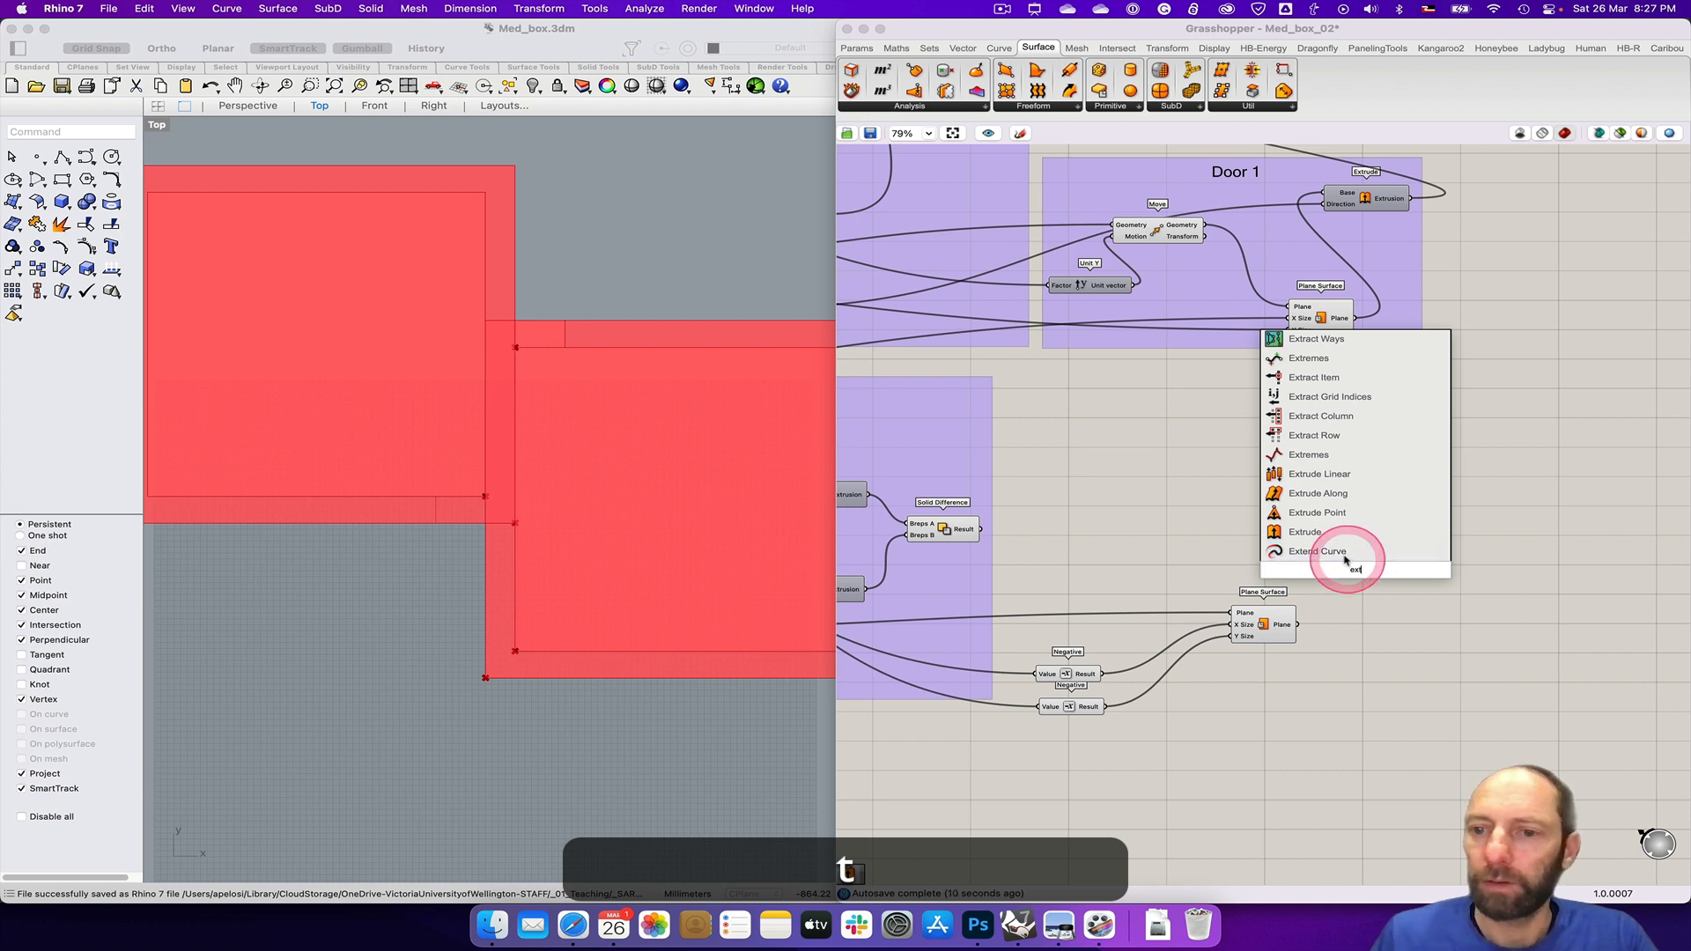
left_click(1308, 532)
left_click_drag(1350, 574, 1318, 555)
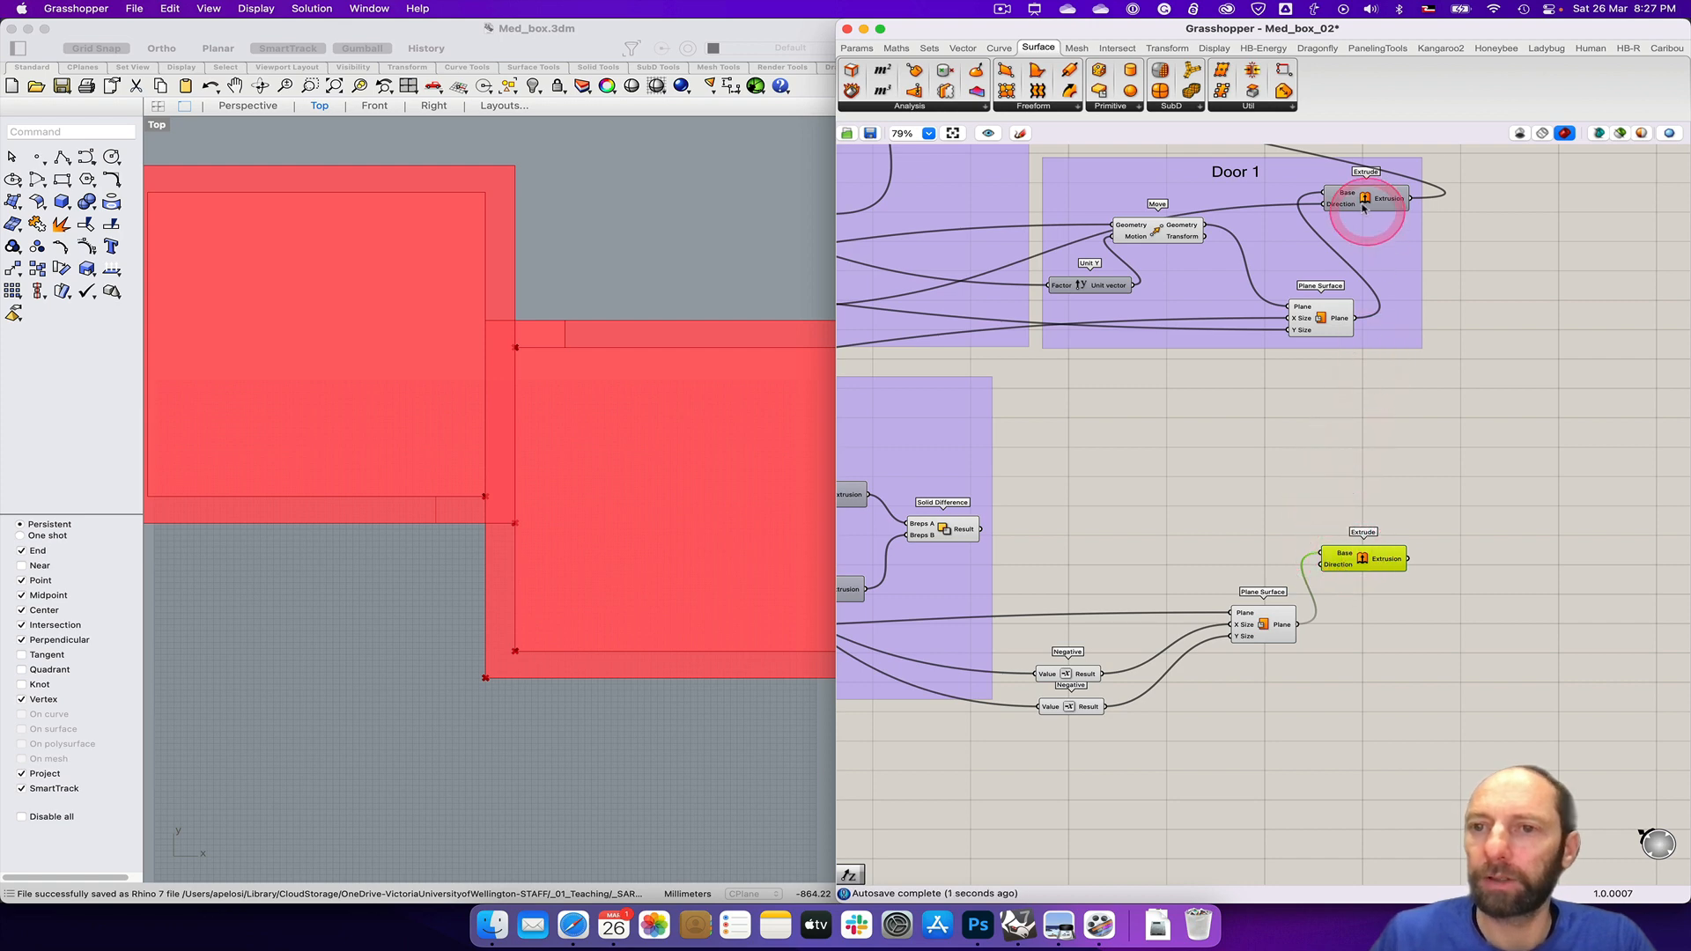
Step: Trace Door 1's extrusion direction to the Unit Z vector and connect that vector to the new Extrude's Direction
left_click_drag(1300, 203, 1365, 204)
right_click_drag(1234, 409, 1524, 434)
left_click_drag(1220, 337, 1035, 339)
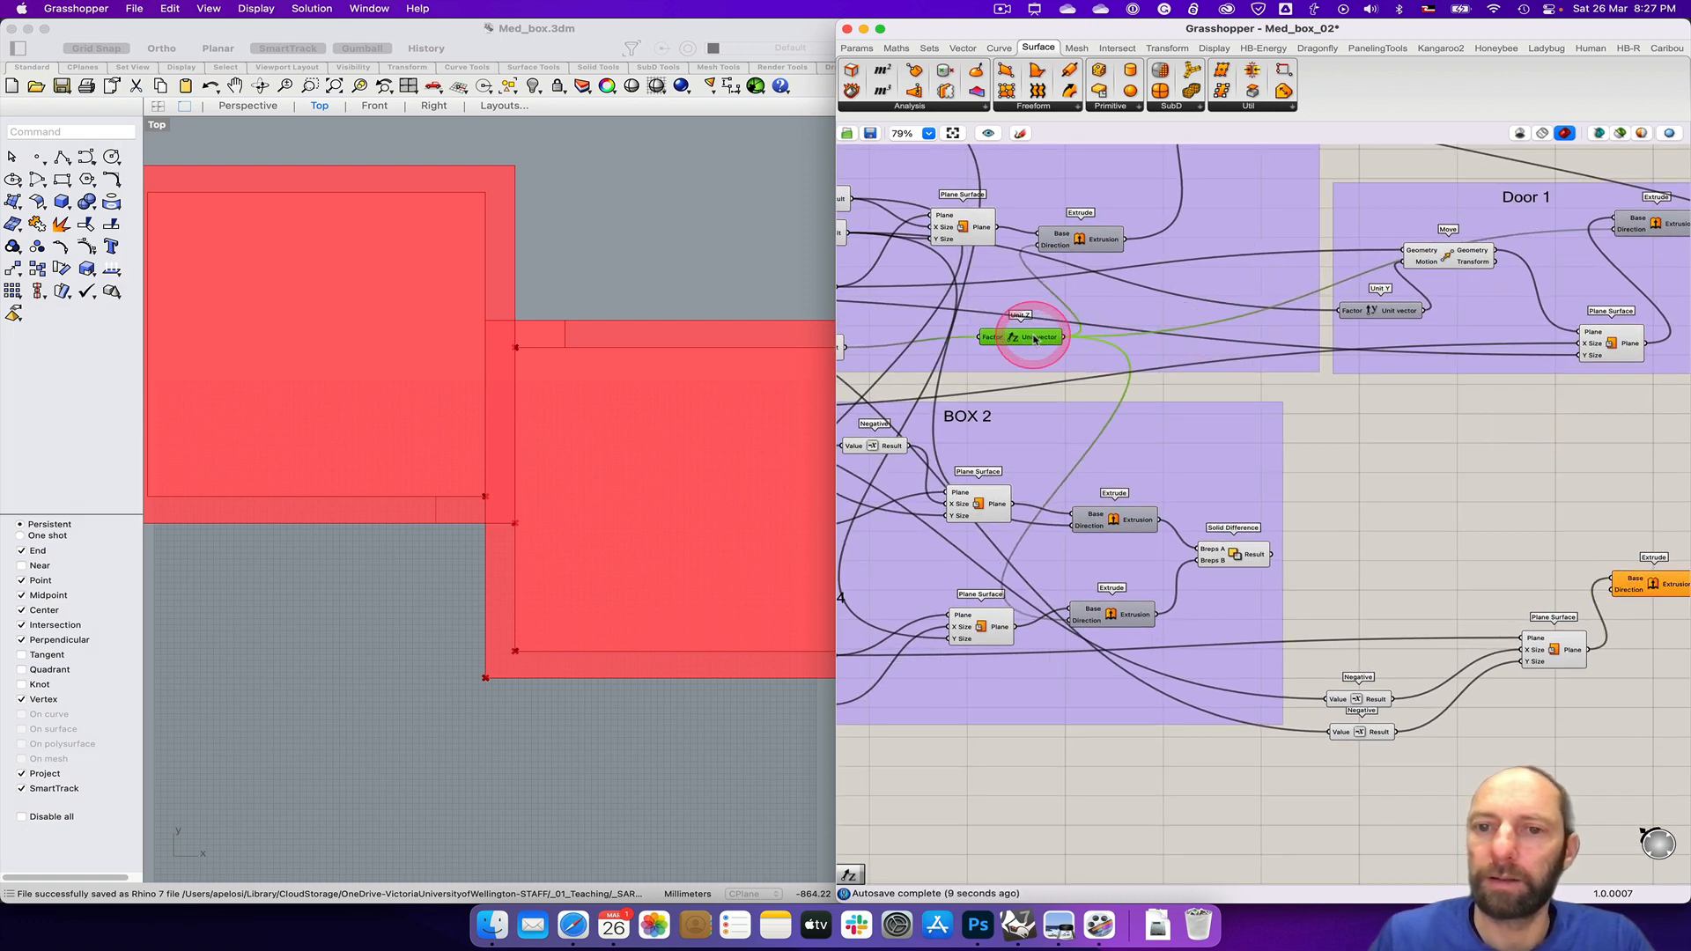
right_click_drag(1030, 365, 1163, 359)
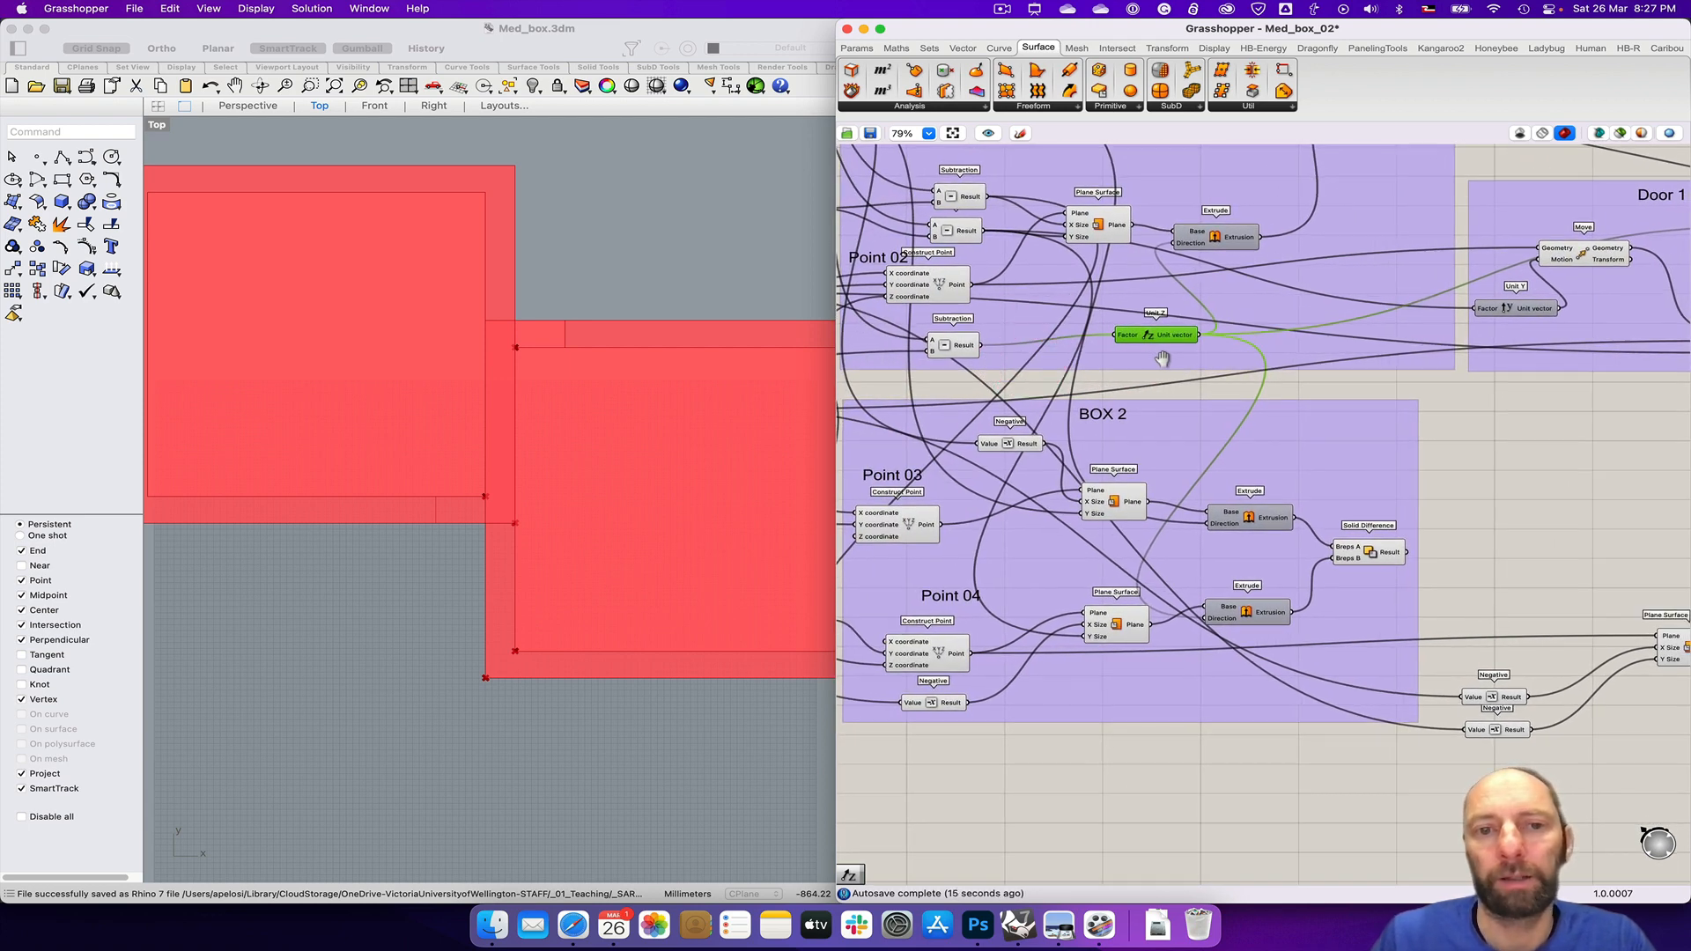
right_click_drag(1157, 354, 1108, 320)
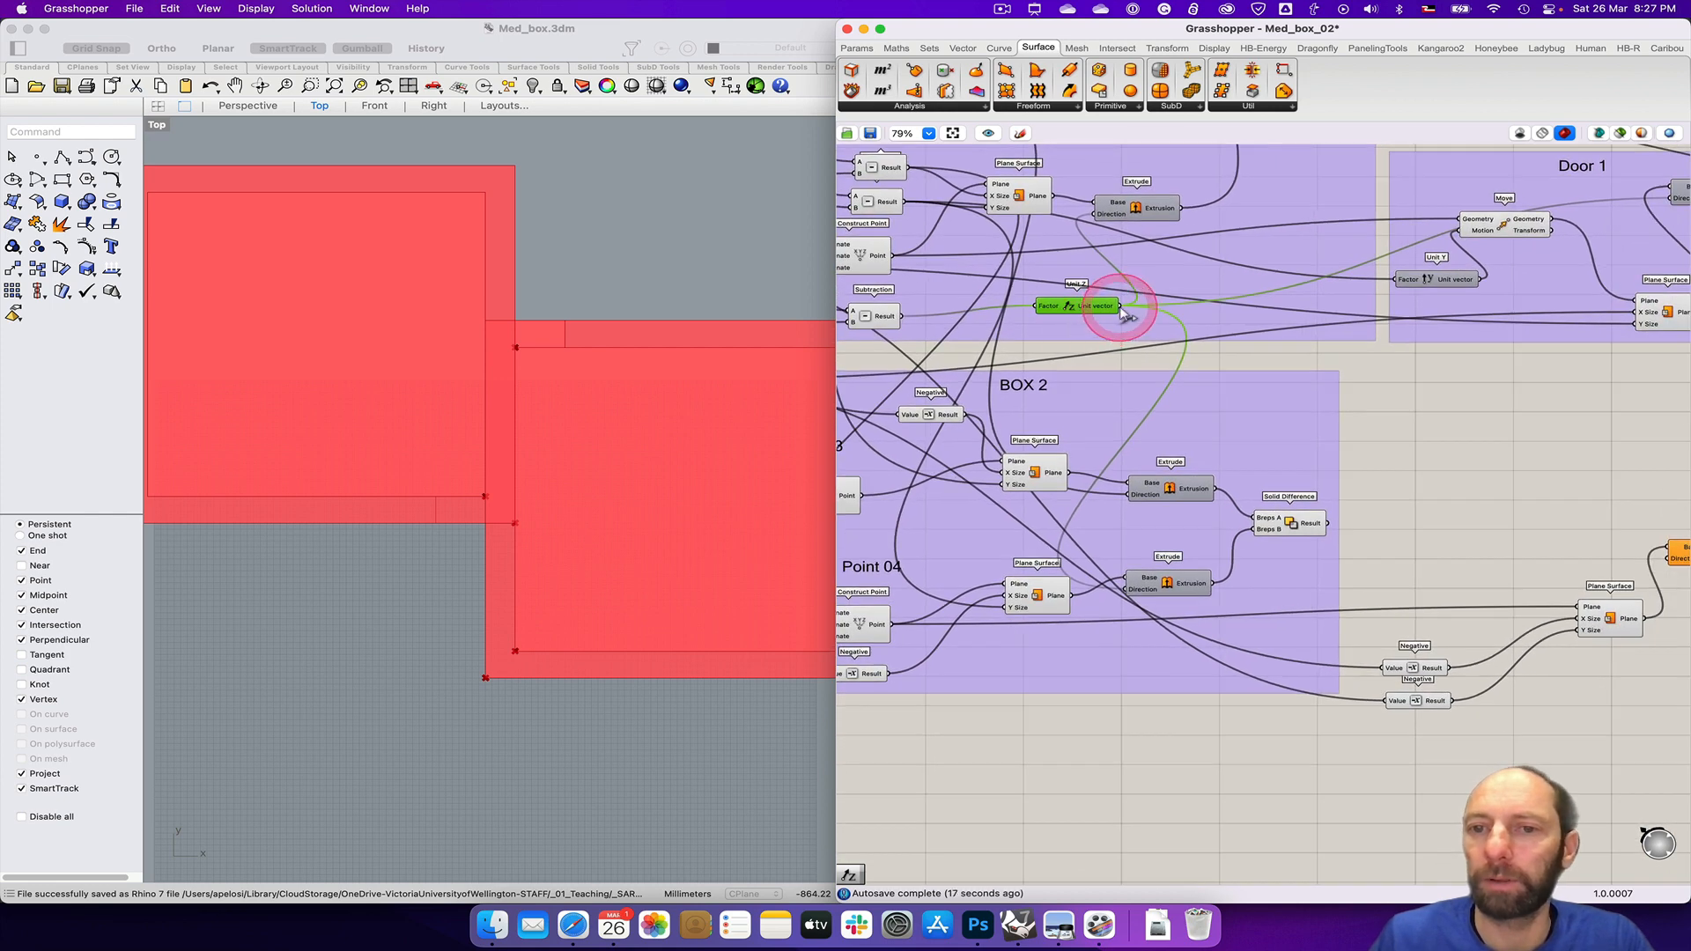
left_click_drag(1206, 342, 1635, 568)
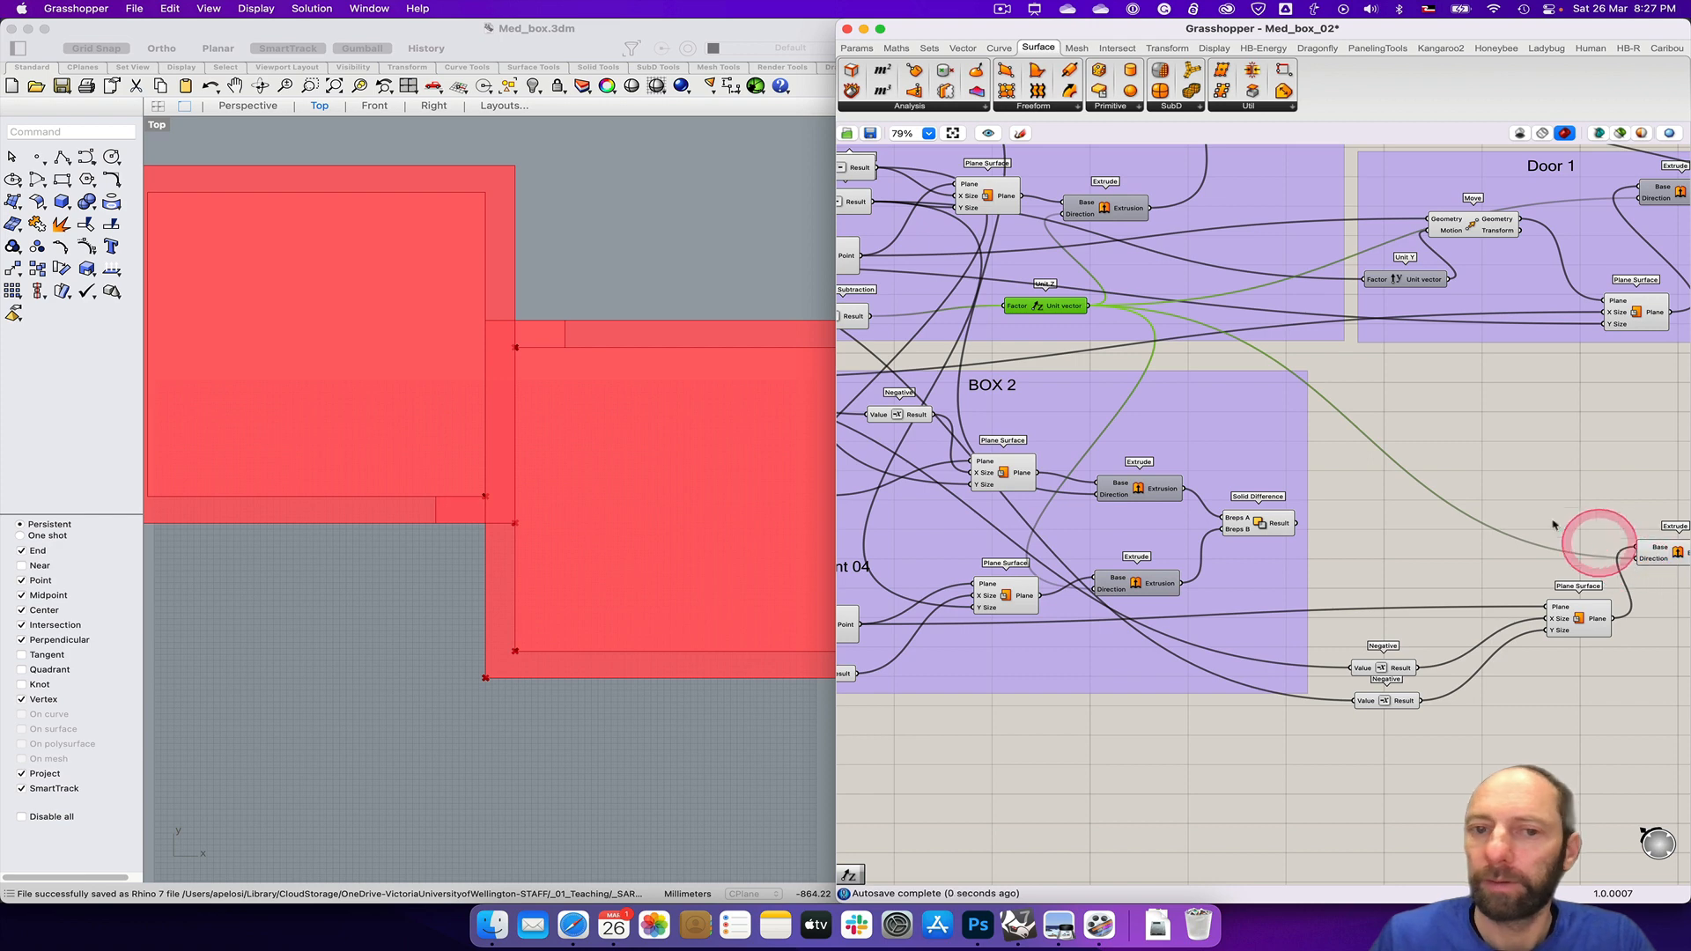
right_click_drag(1541, 484, 1345, 454)
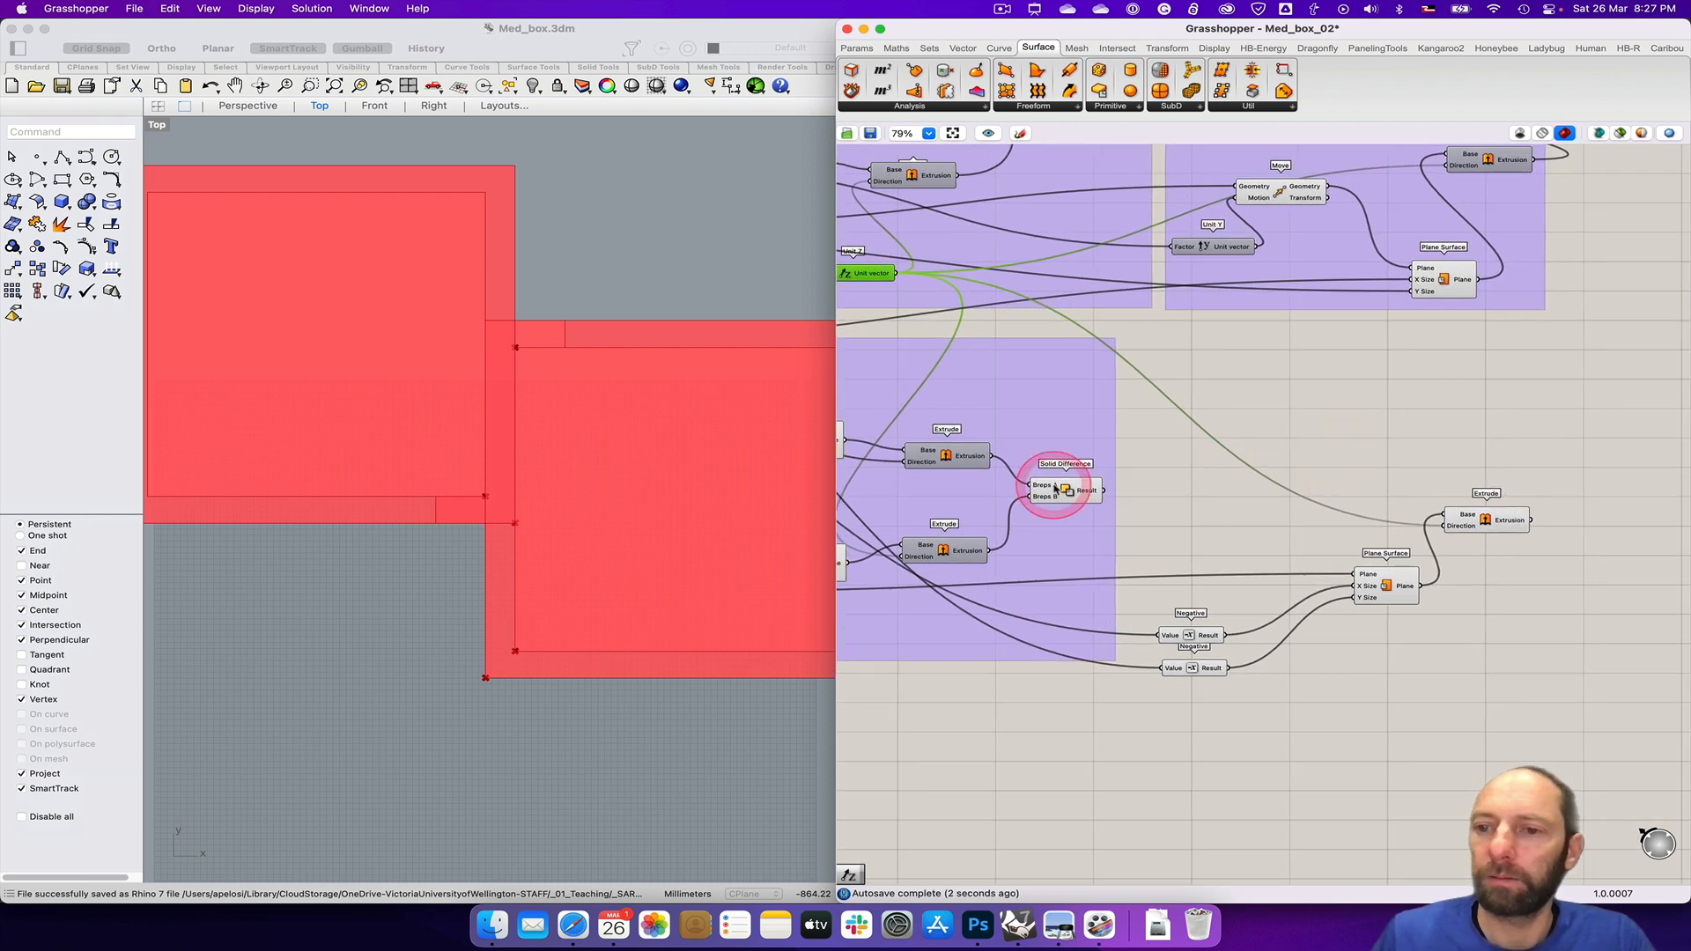
Step: Select the new Extrude and inspect the Box 2 door volume in the enlarged, orbited Perspective viewport
left_click(1488, 518)
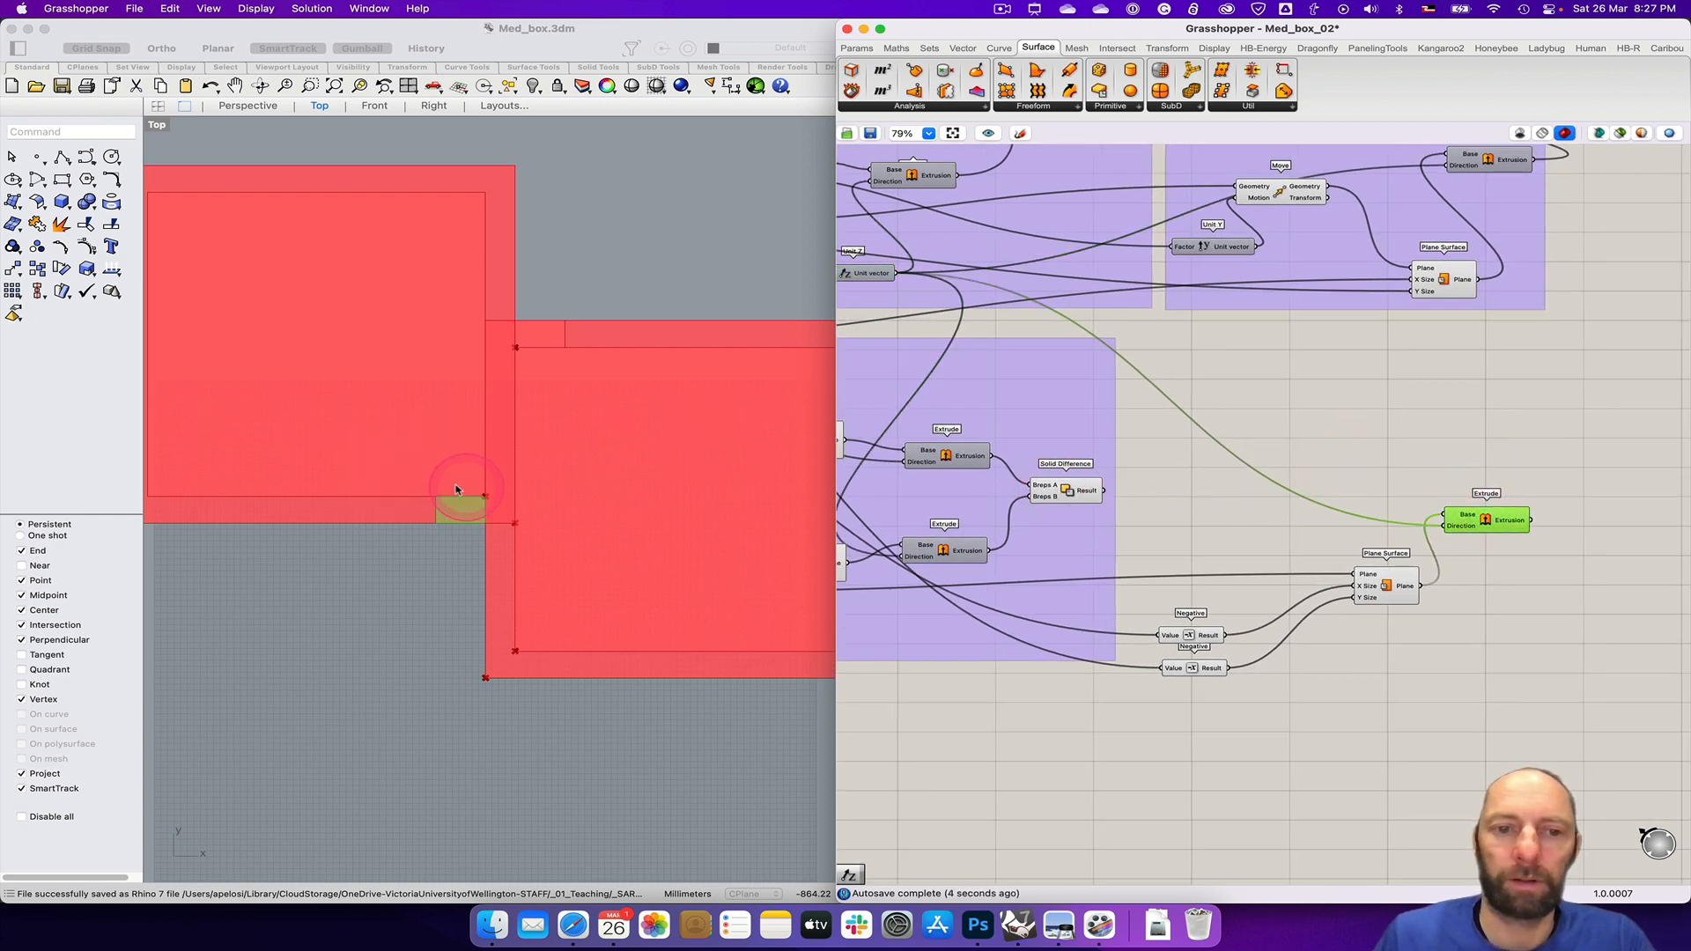
double_click(156, 128)
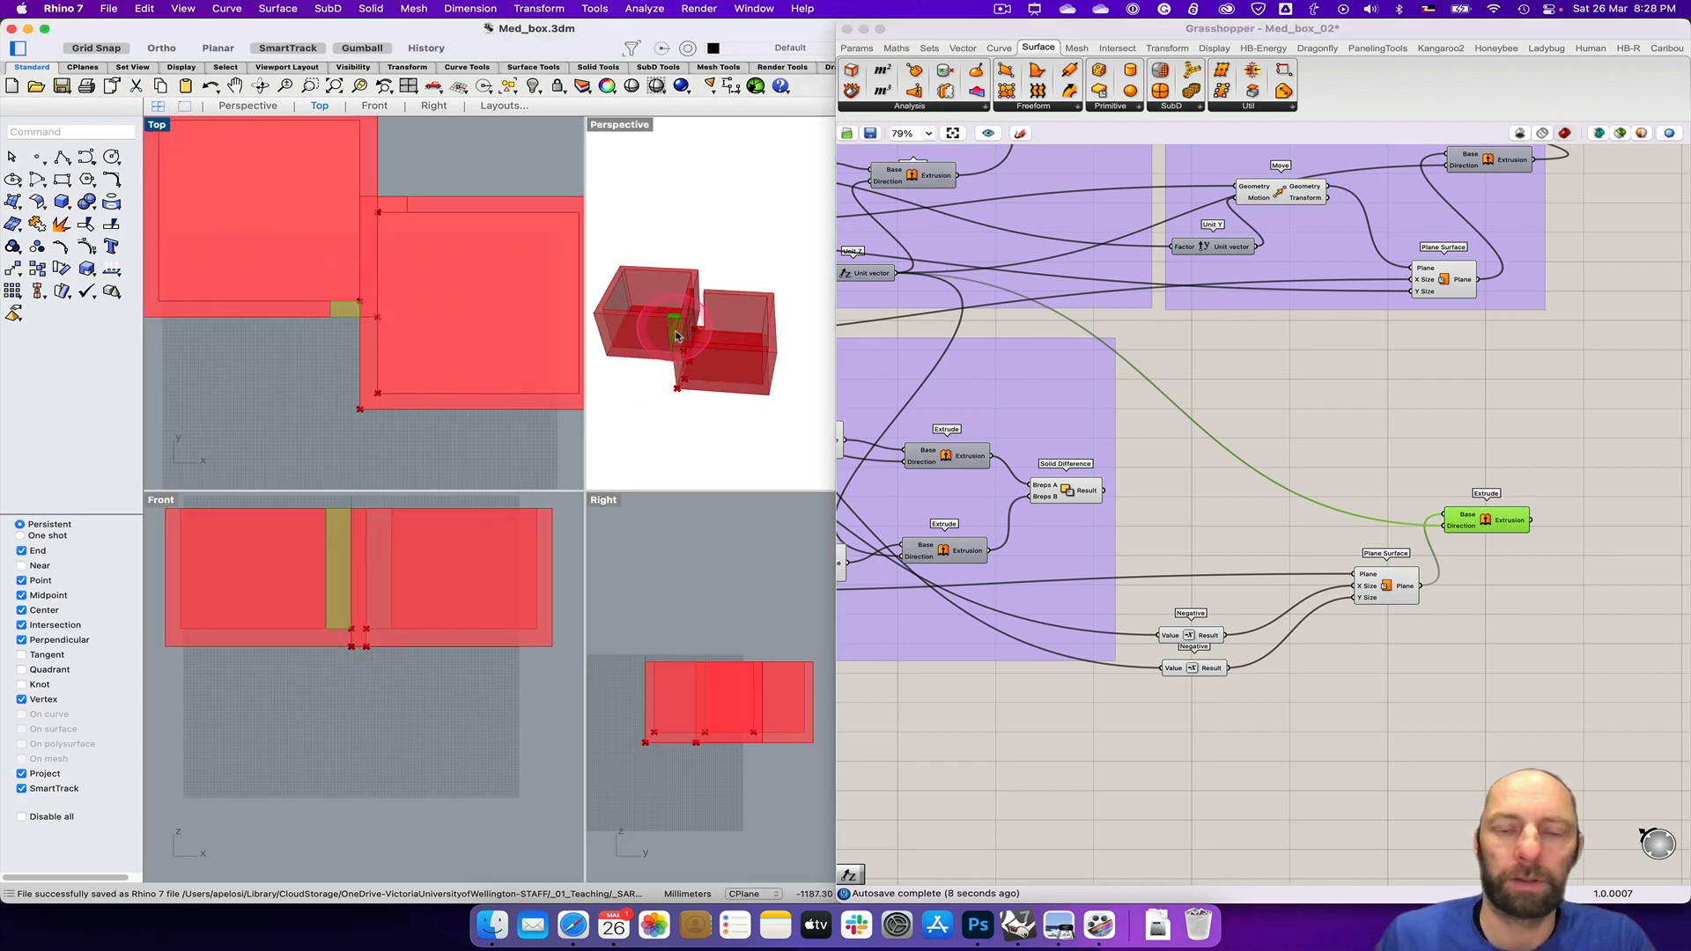
double_click(621, 125)
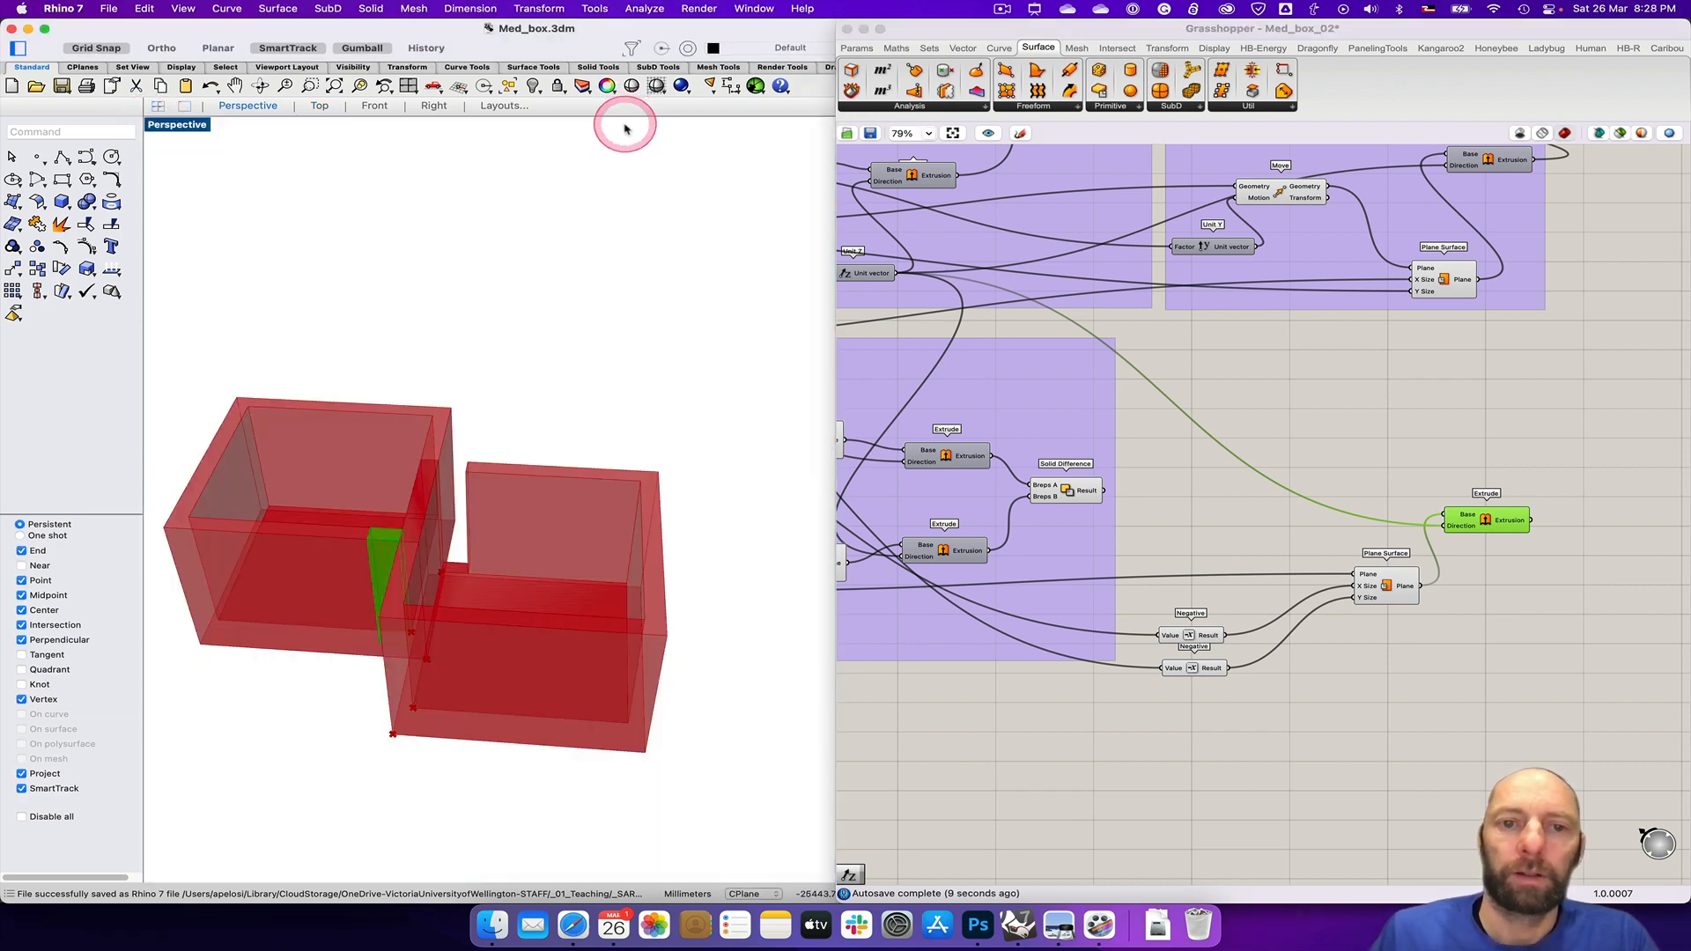
left_click(467, 489)
right_click_drag(339, 623, 343, 610)
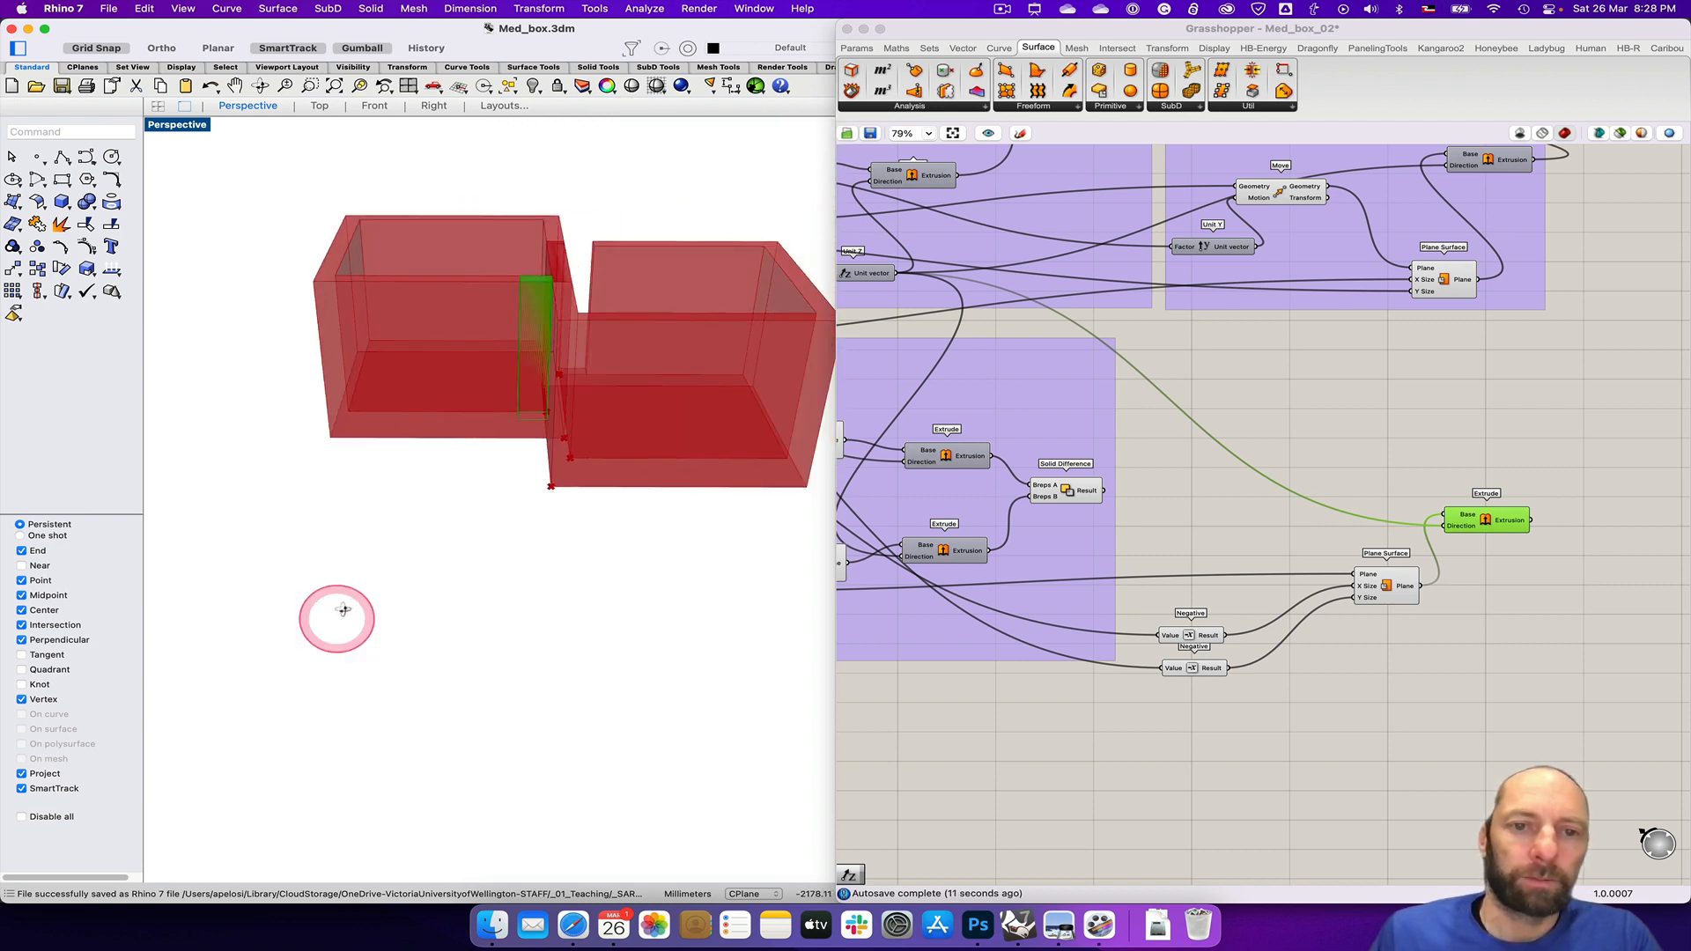
Step: Move Box 2's Solid Difference up slightly and add the new door Extrude's output to its Breps B, keeping the existing connection
right_click_drag(1422, 438, 1453, 532)
right_click_drag(1297, 551, 1343, 651)
left_click_drag(1142, 683, 1158, 608)
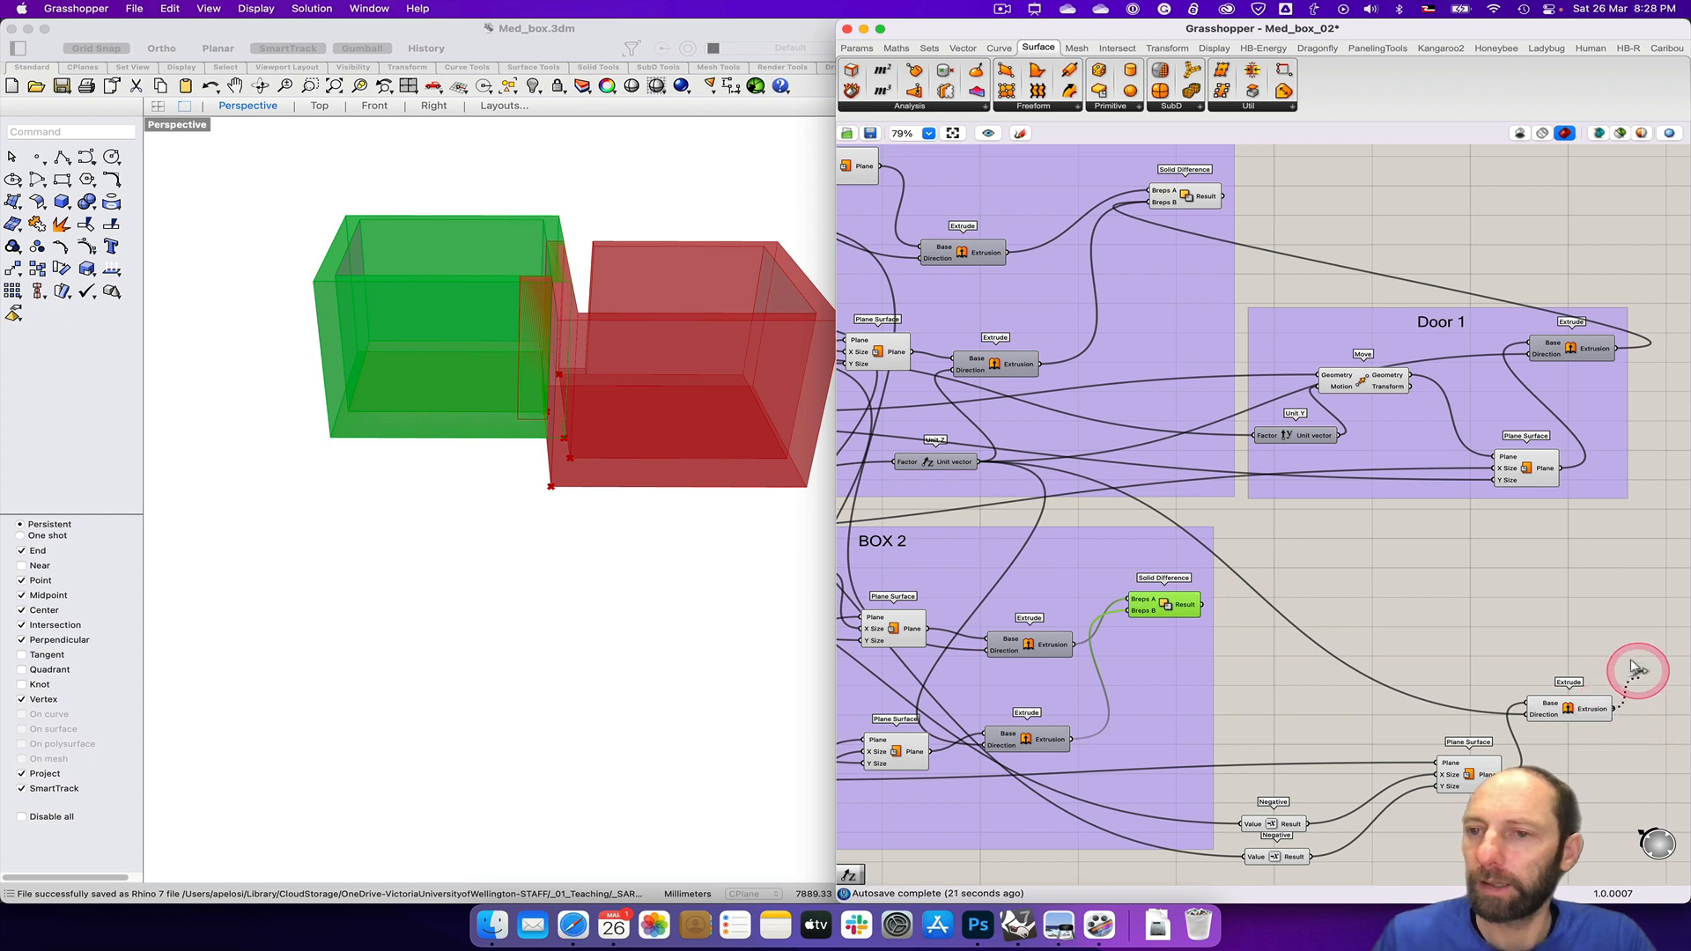
left_click_drag(1631, 668, 1128, 621)
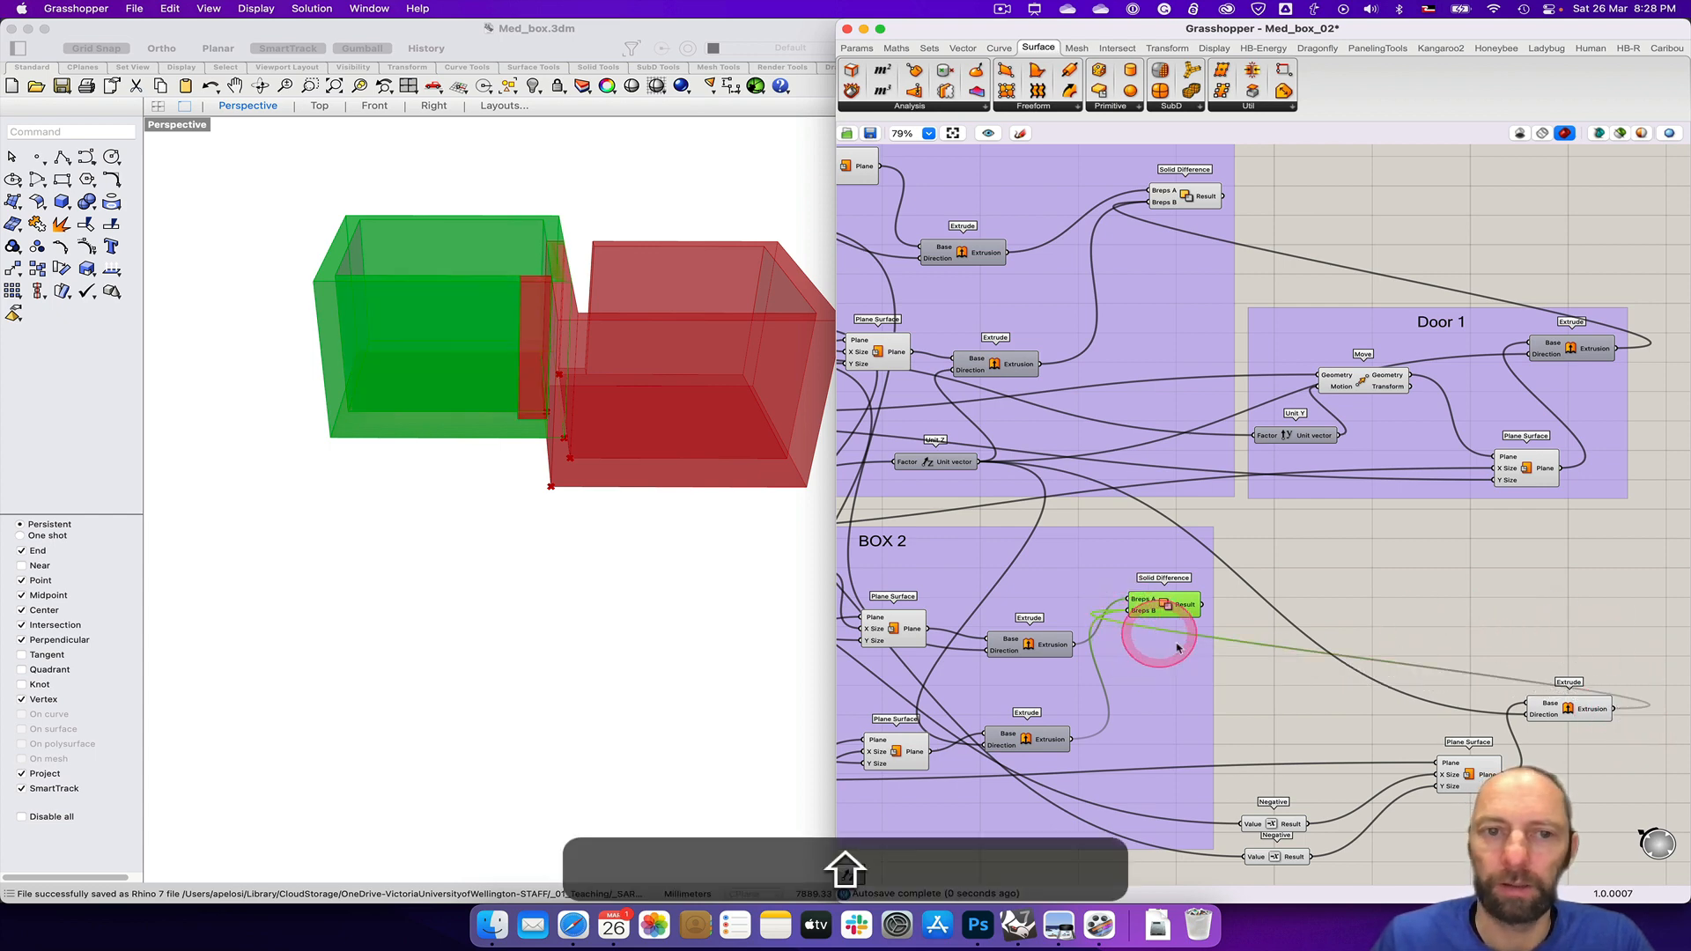
Step: Turn off the preview of the new door Extrude, its Plane Surface and Door 1's Plane Surface
right_click(1564, 714)
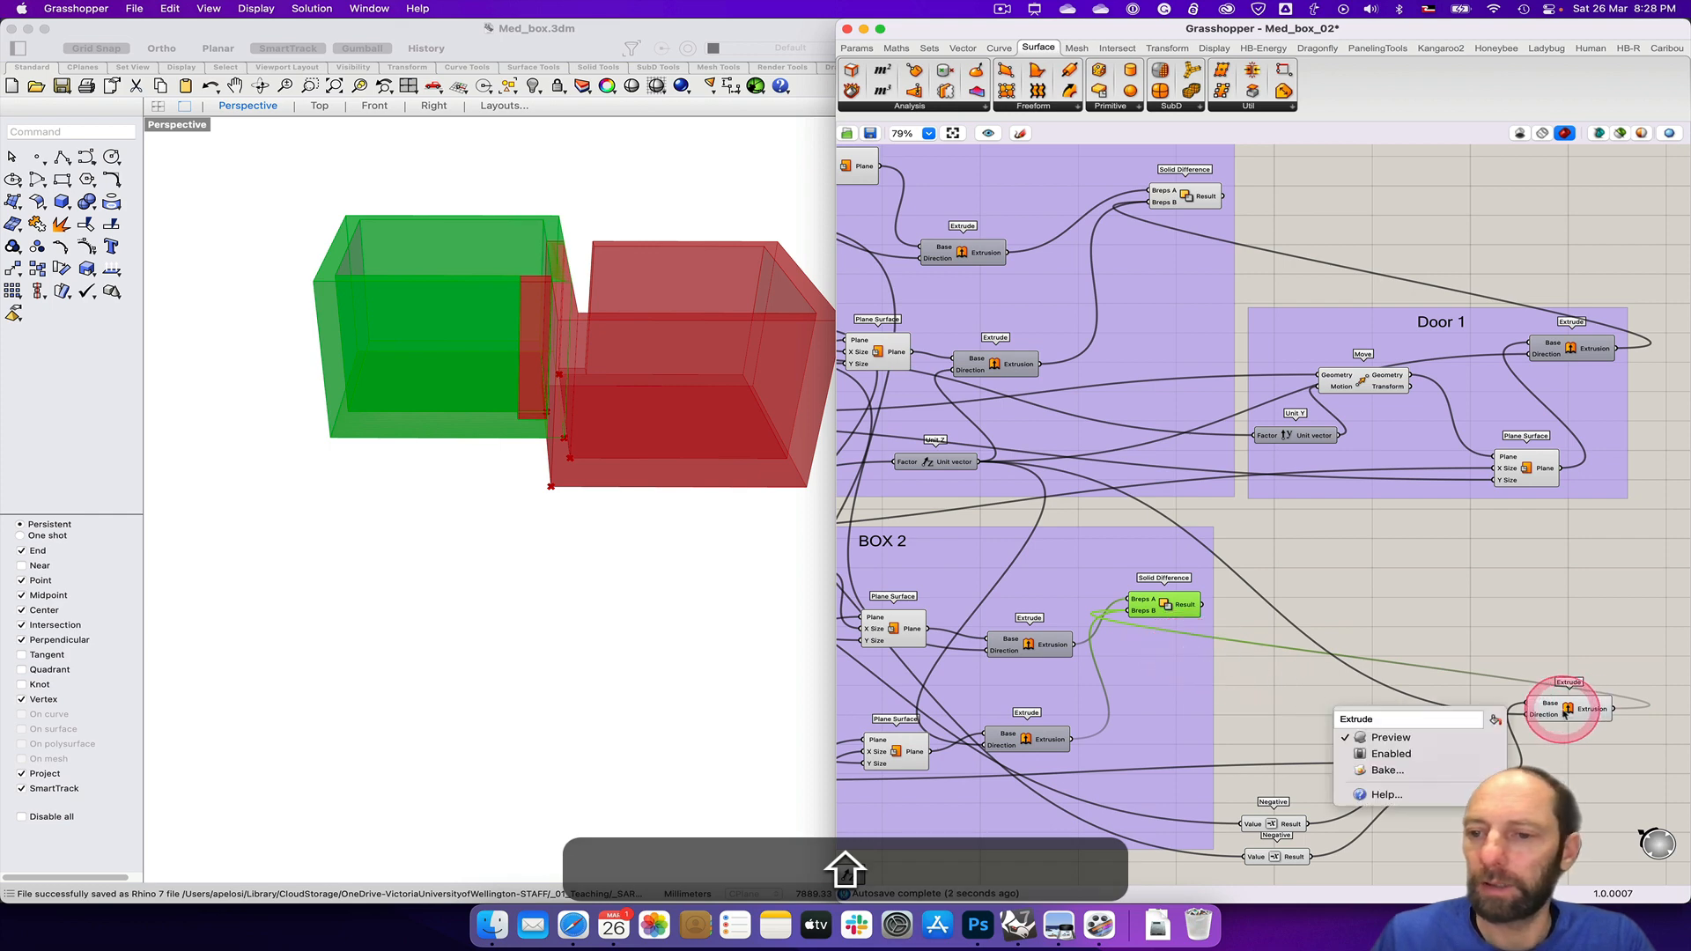
left_click(1451, 740)
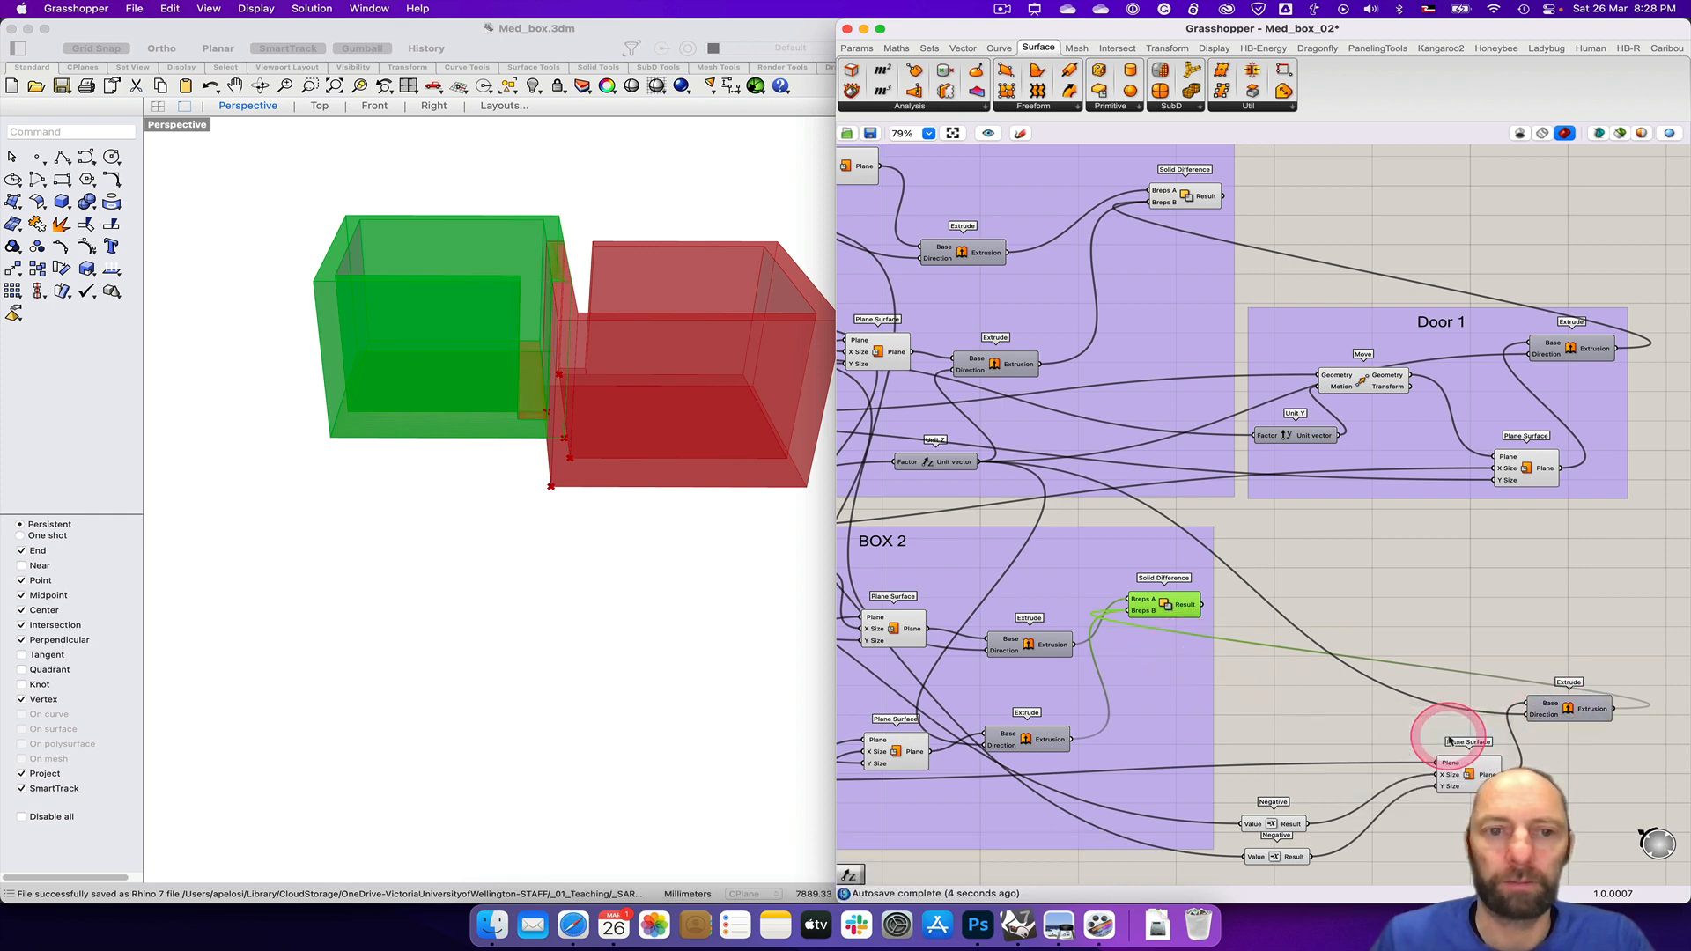
left_click(1469, 774)
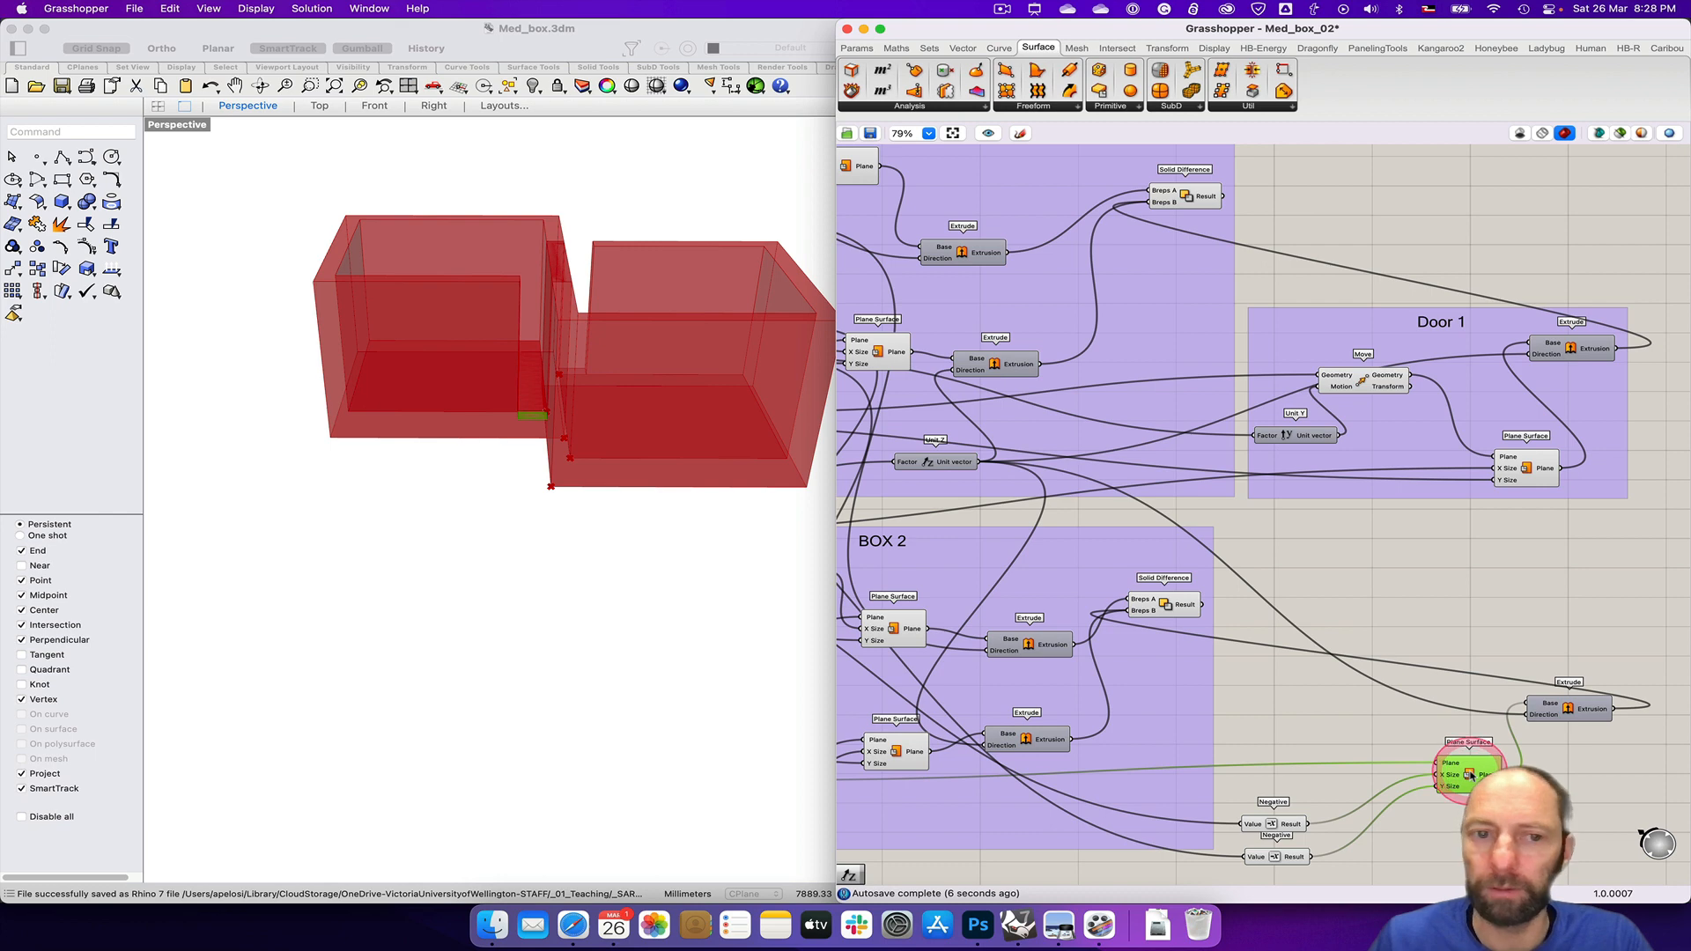
right_click(1470, 776)
left_click(1343, 801)
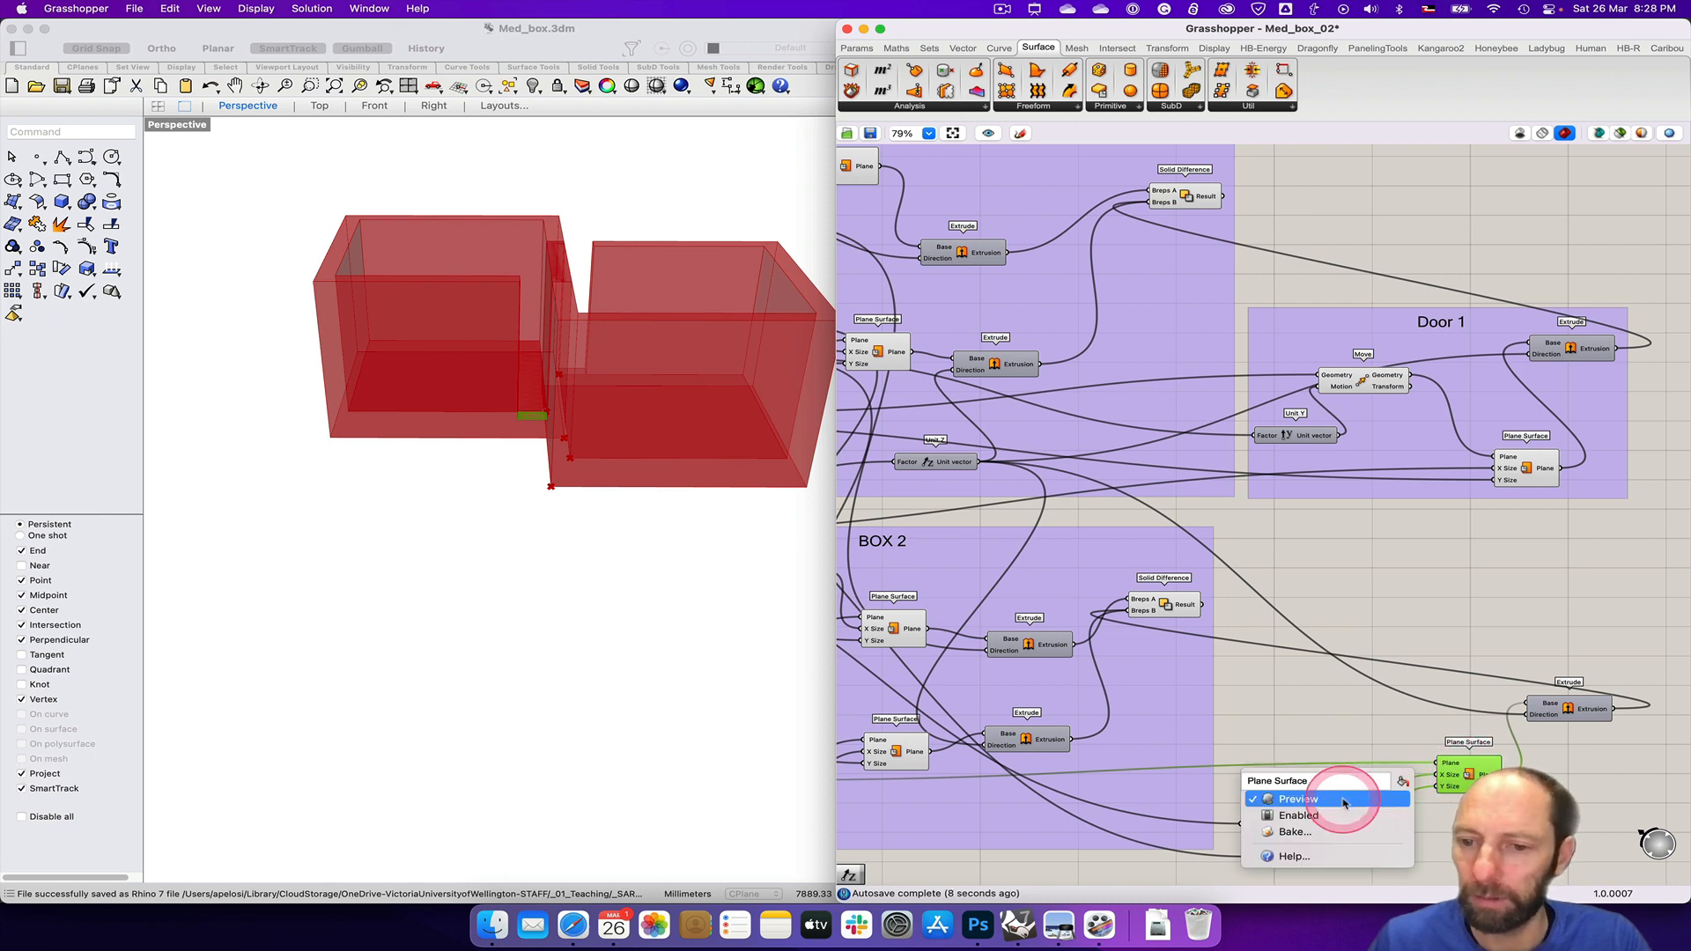
left_click(1539, 462)
right_click(1497, 472)
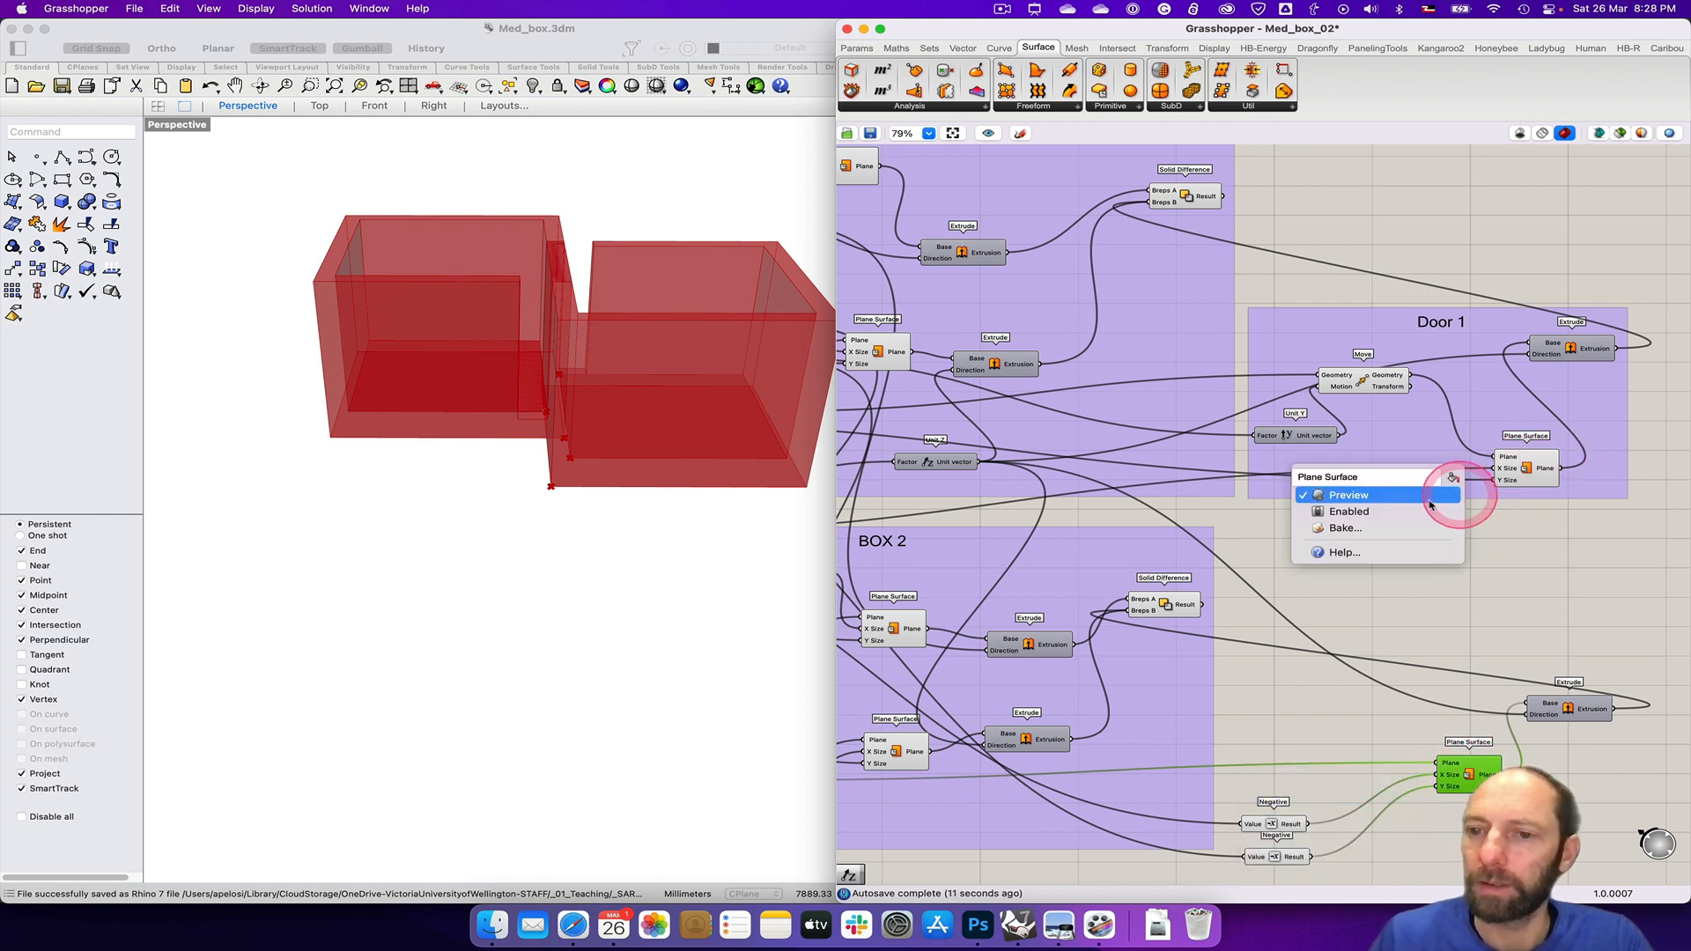
left_click(1409, 496)
Step: Arrange the two Negative components and the Extrude compactly around the second door's Plane Surface
left_click_drag(1287, 819, 1357, 756)
left_click(1299, 855)
left_click_drag(1299, 856, 1362, 794)
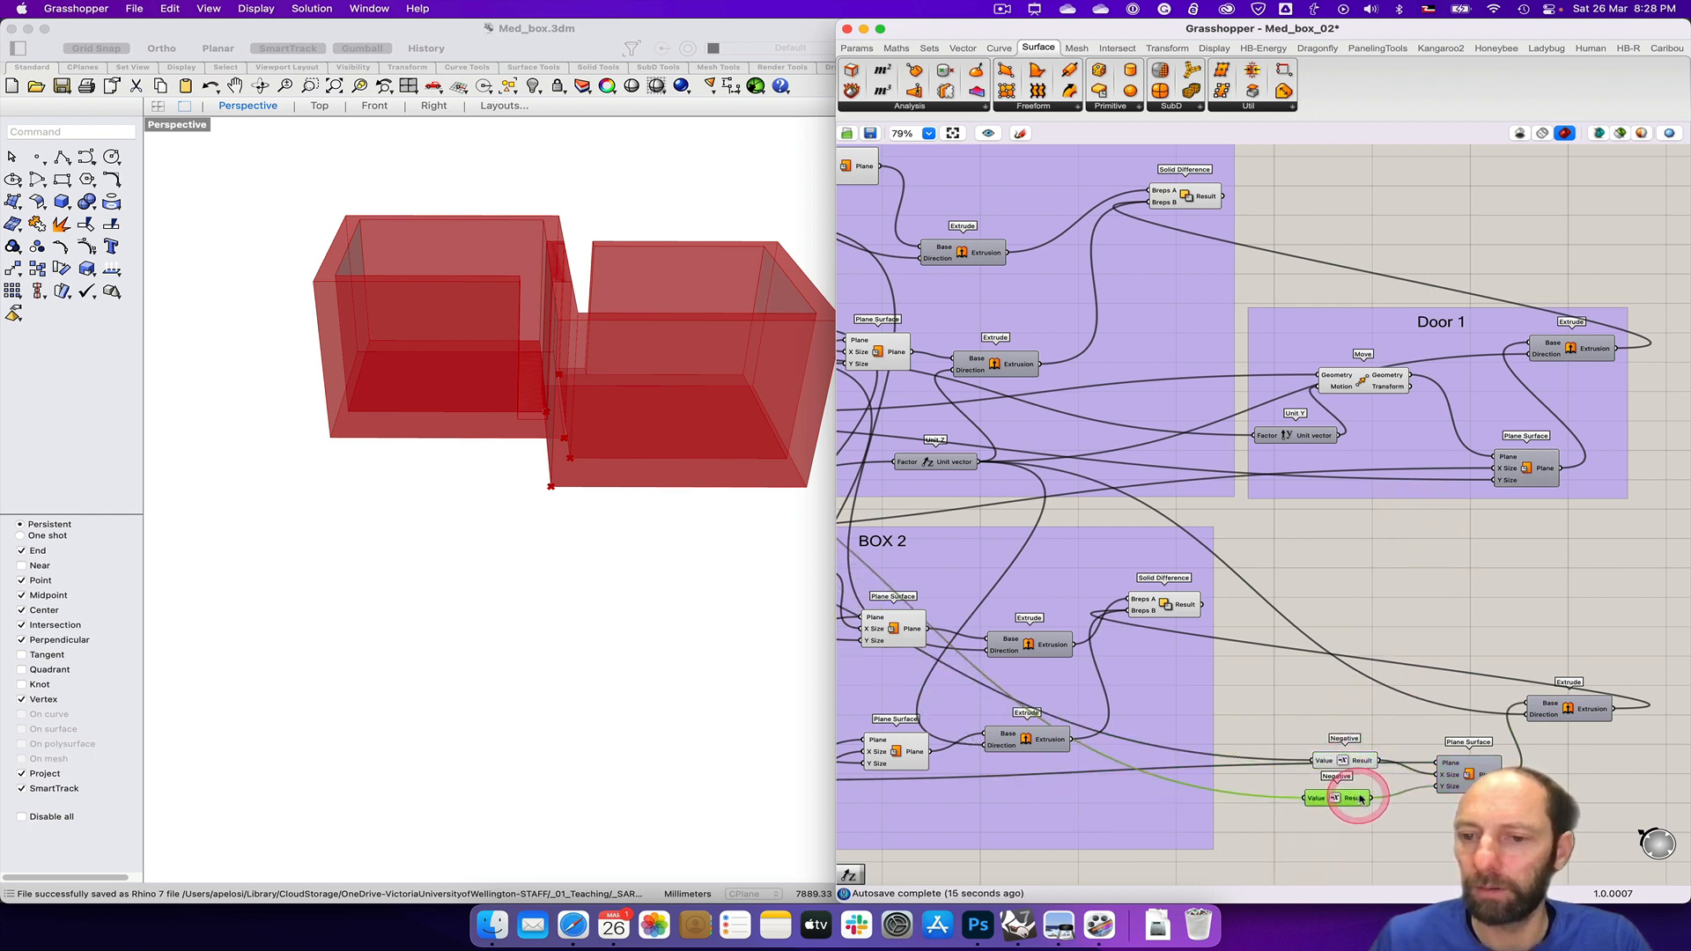
left_click_drag(1595, 708, 1572, 706)
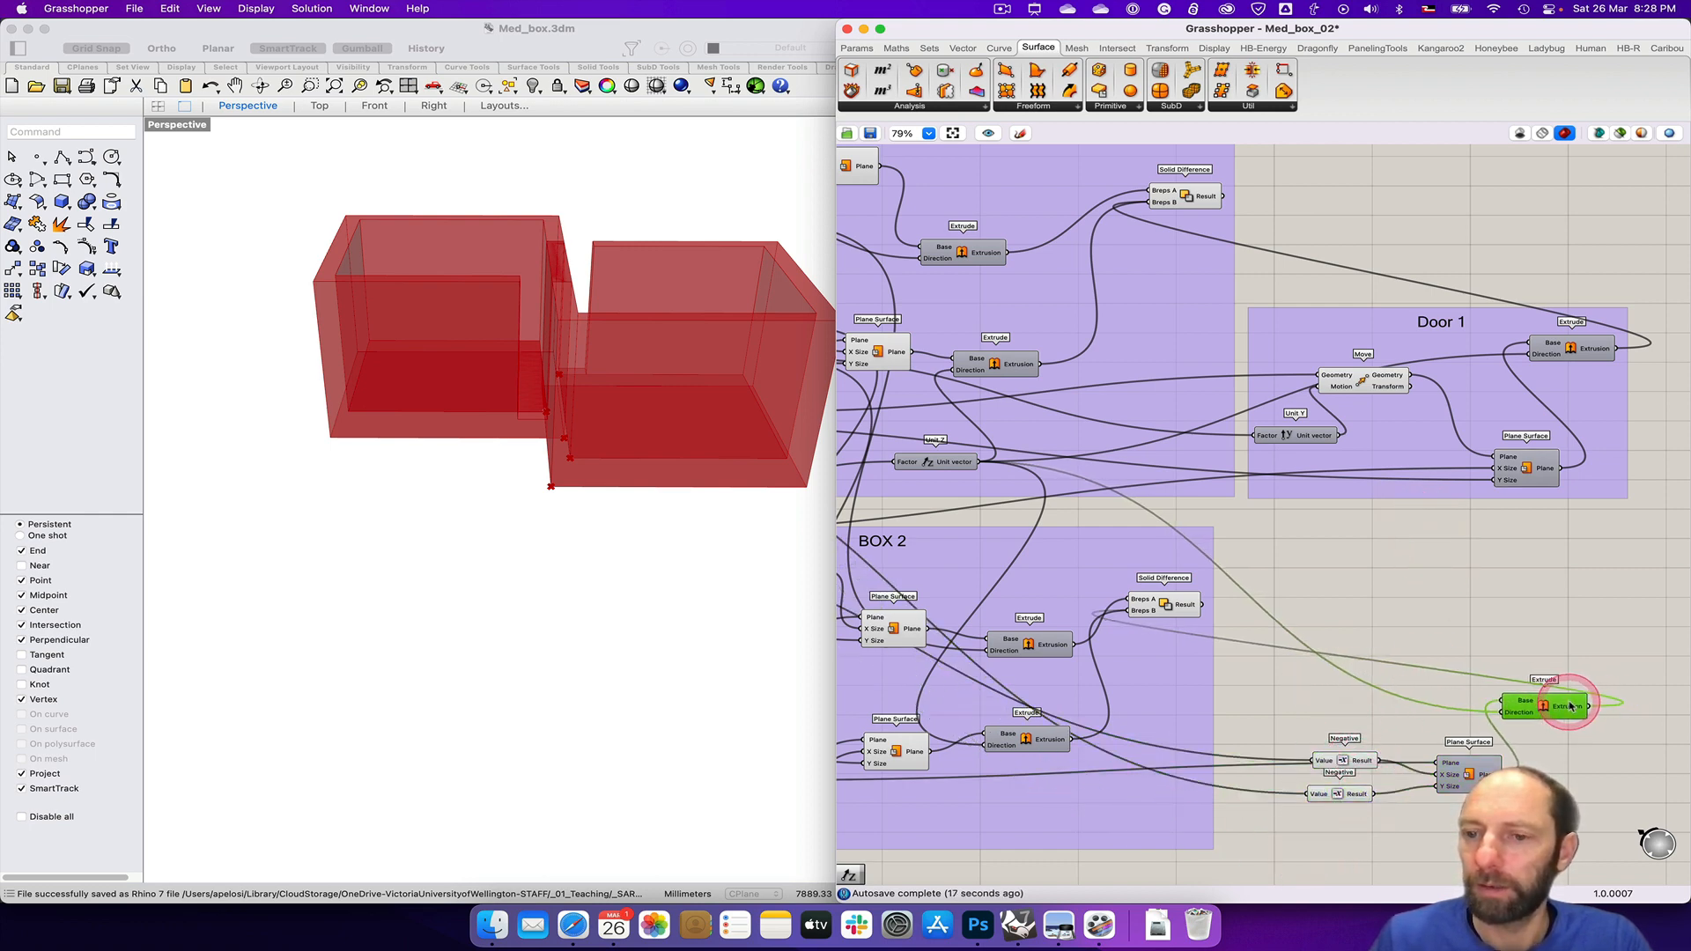
Step: Add a "Door 2" scribble above the second door's components and group them together with it
double_click(1433, 695)
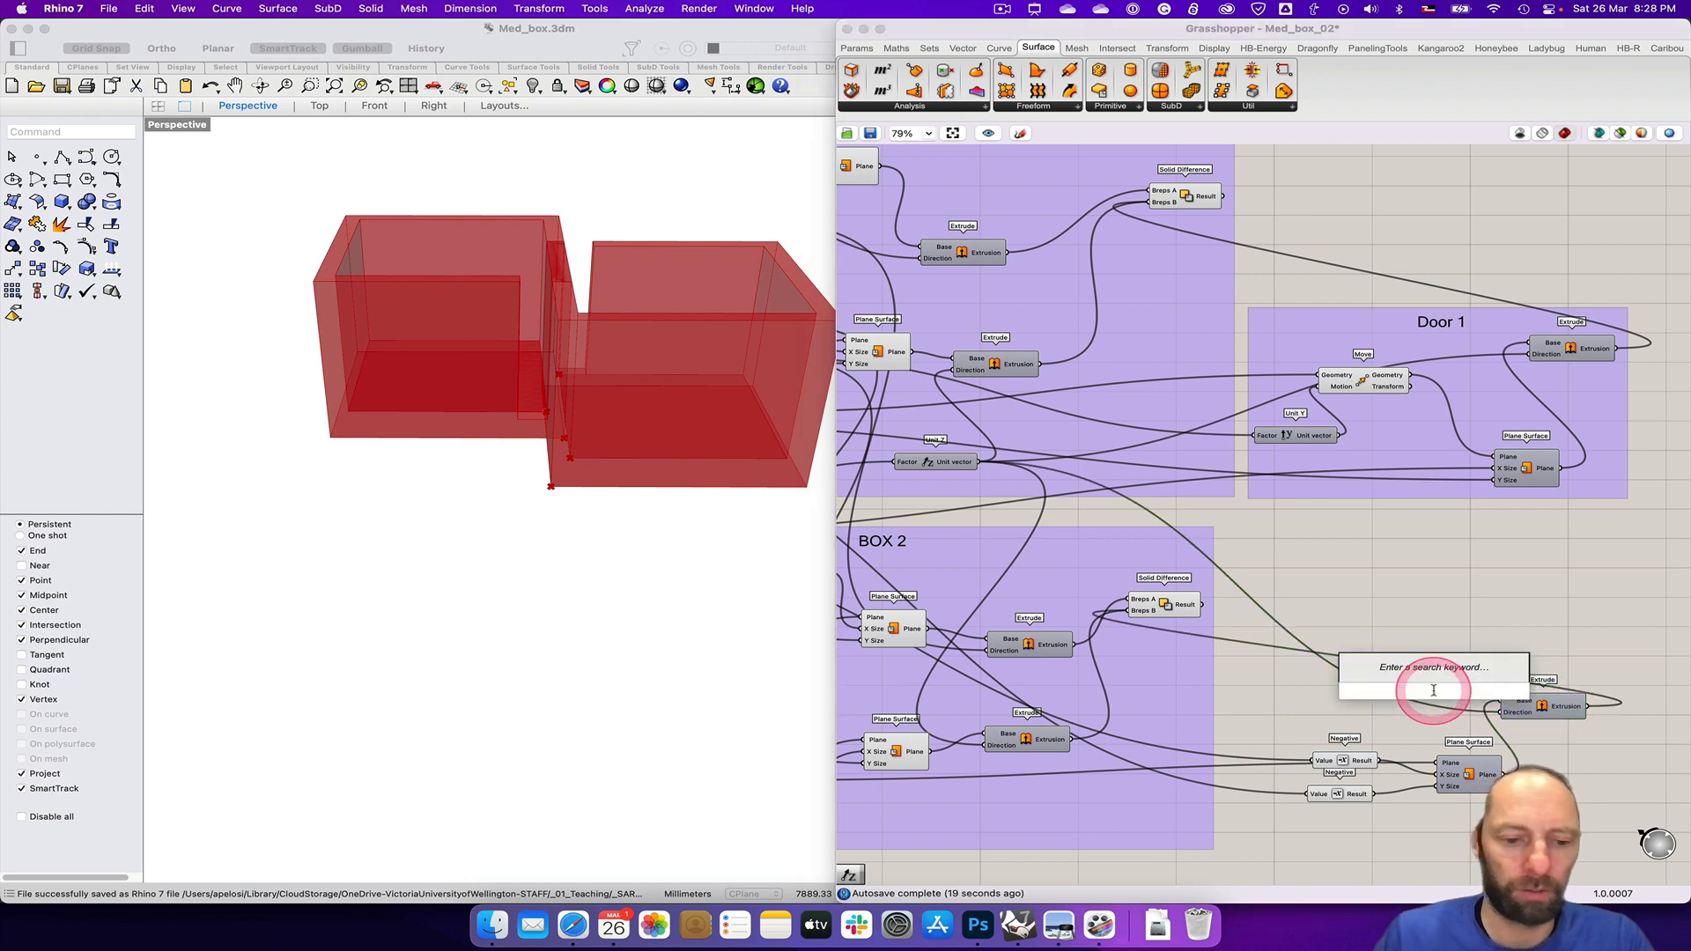
key("shift")
type("\"Door 2")
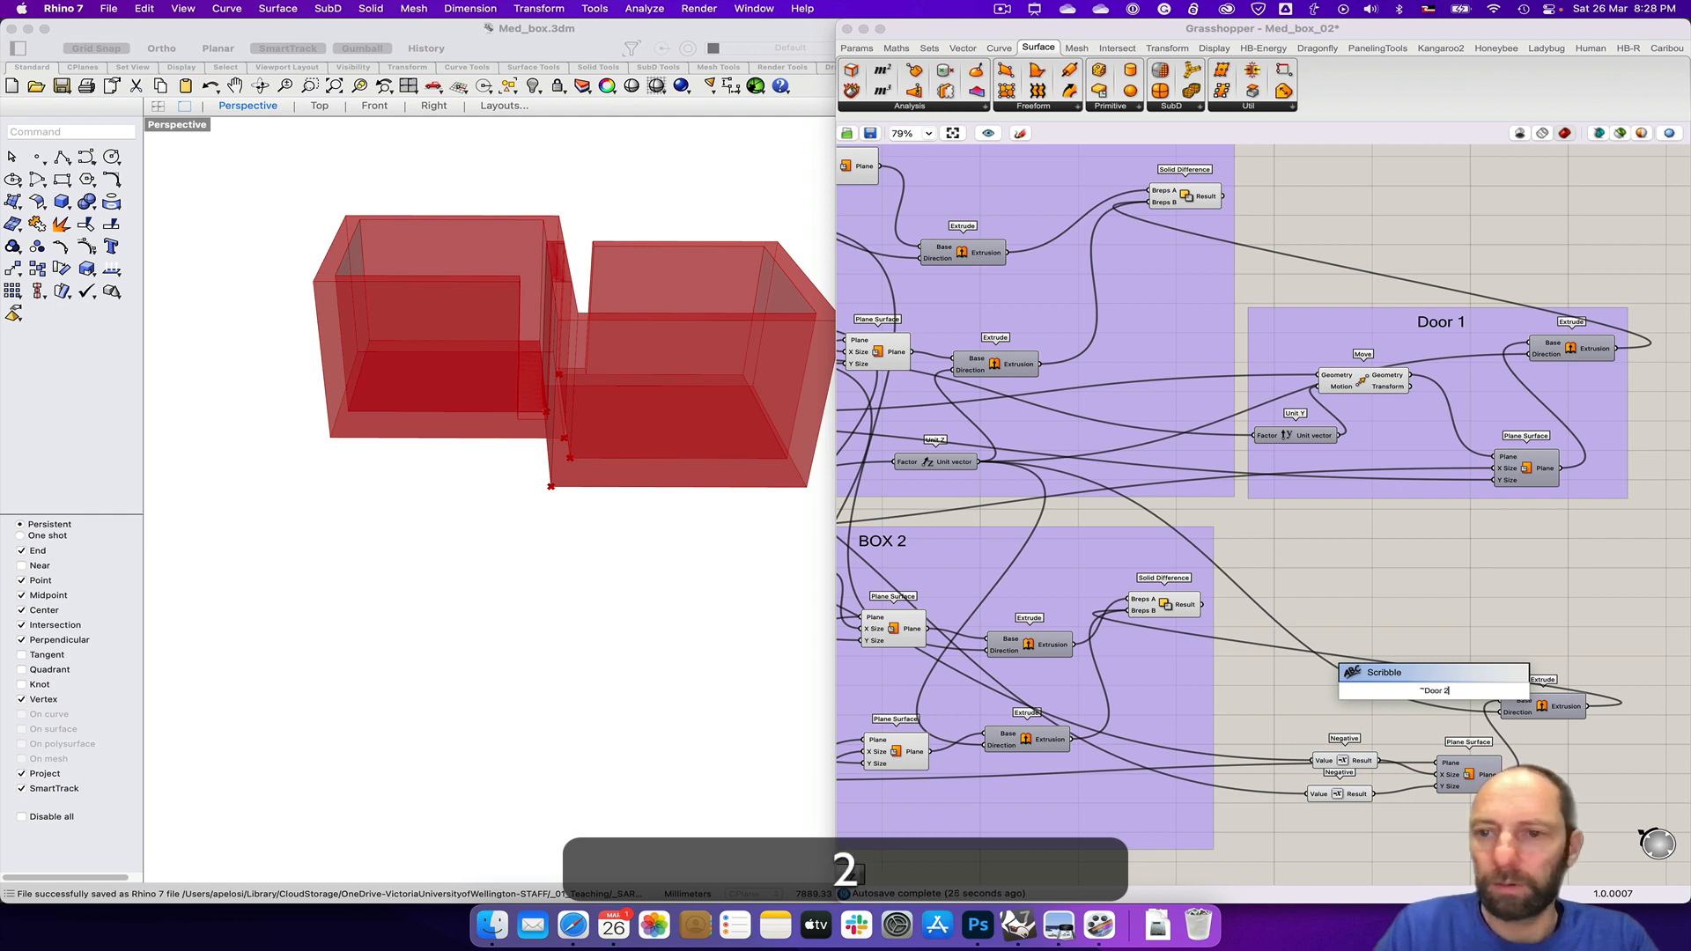
key("Return")
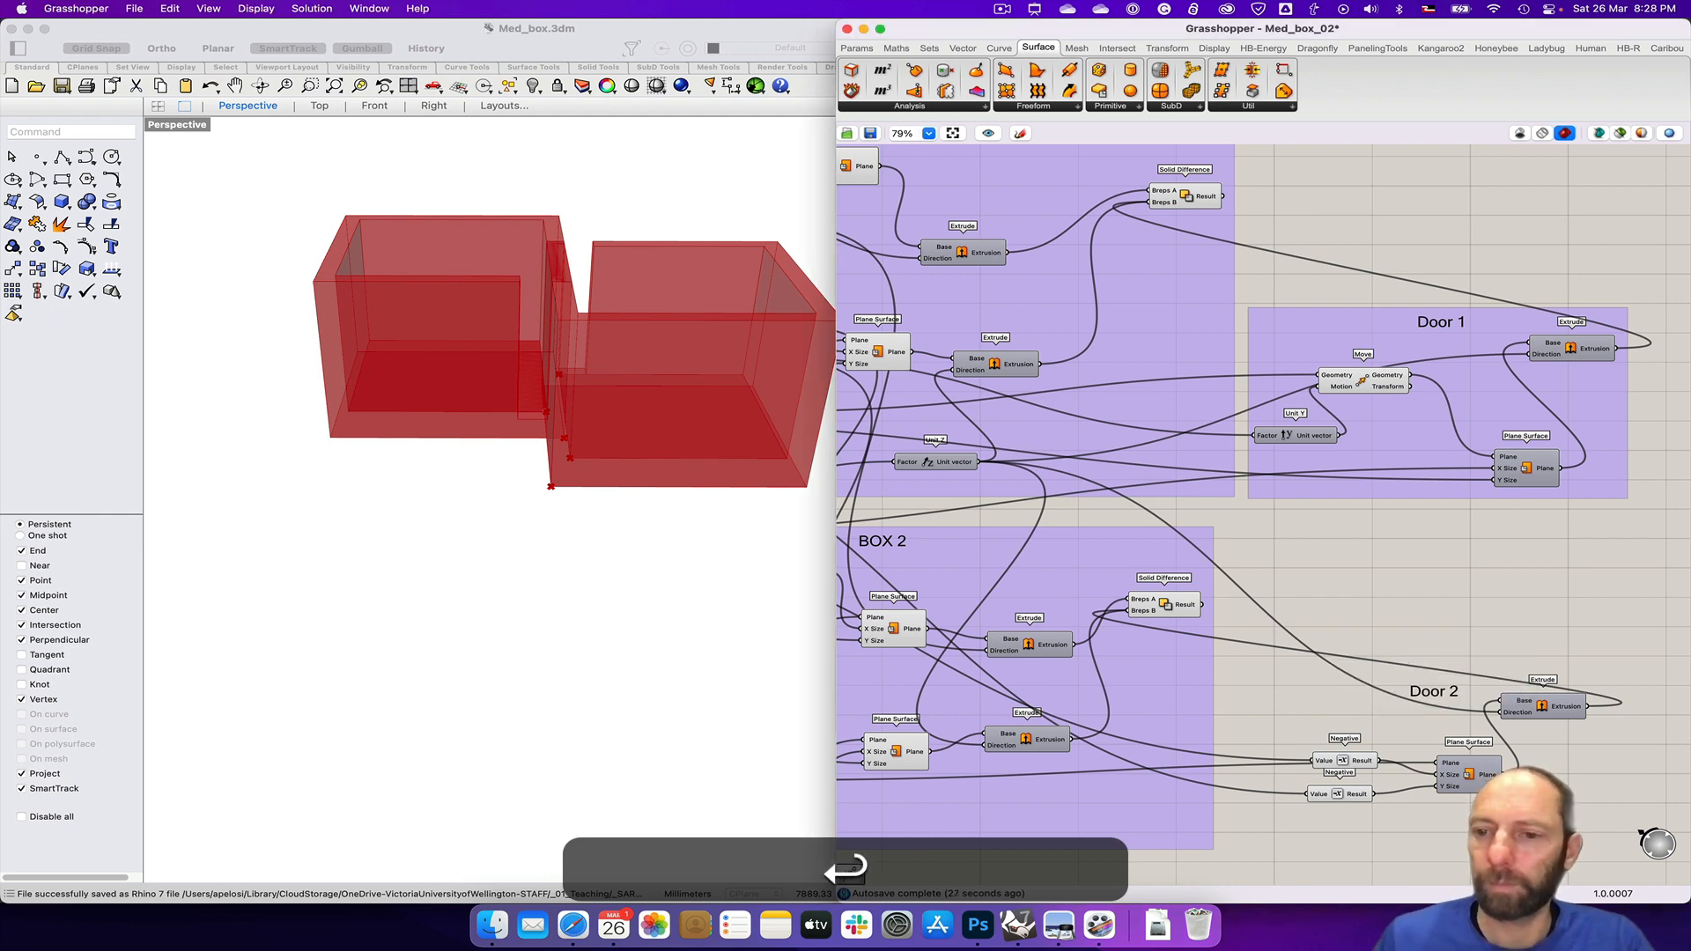
mouse_move(1272, 626)
left_mouse_down()
mouse_move(1529, 830)
mouse_move(1621, 837)
left_mouse_up()
key("super+g")
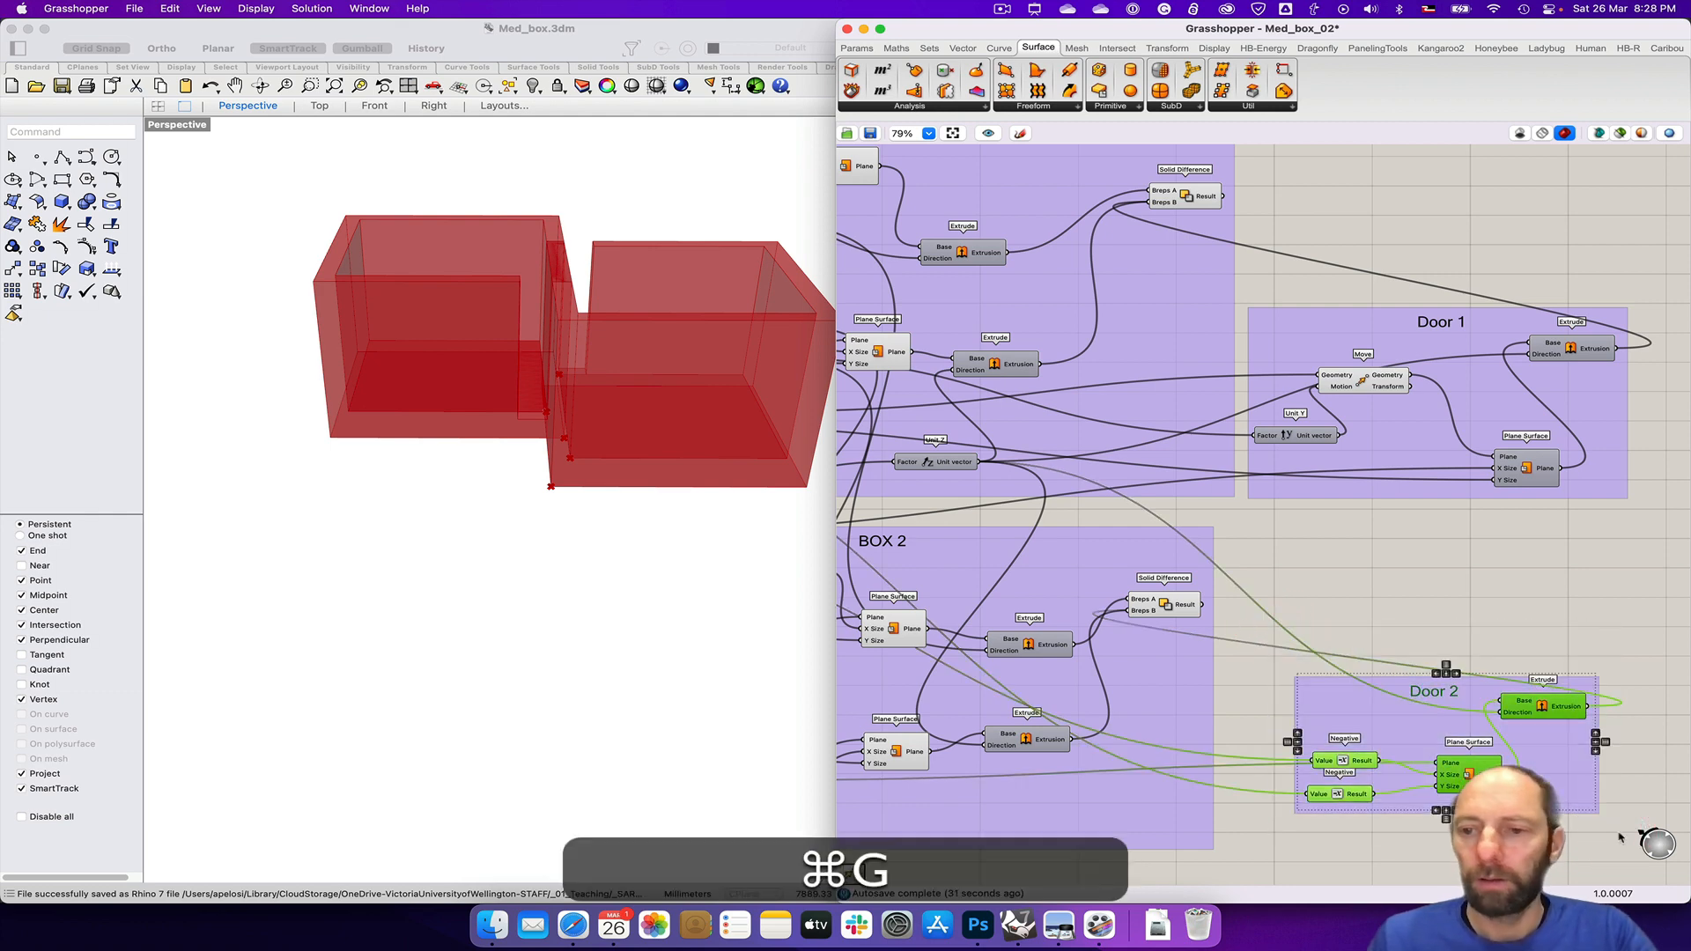
Step: Orbit the Perspective view to inspect both openings, restore the four-viewport layout and show both boxes whole in the Top view
right_click_drag(1275, 554, 1493, 594)
right_click_drag(542, 492, 492, 469)
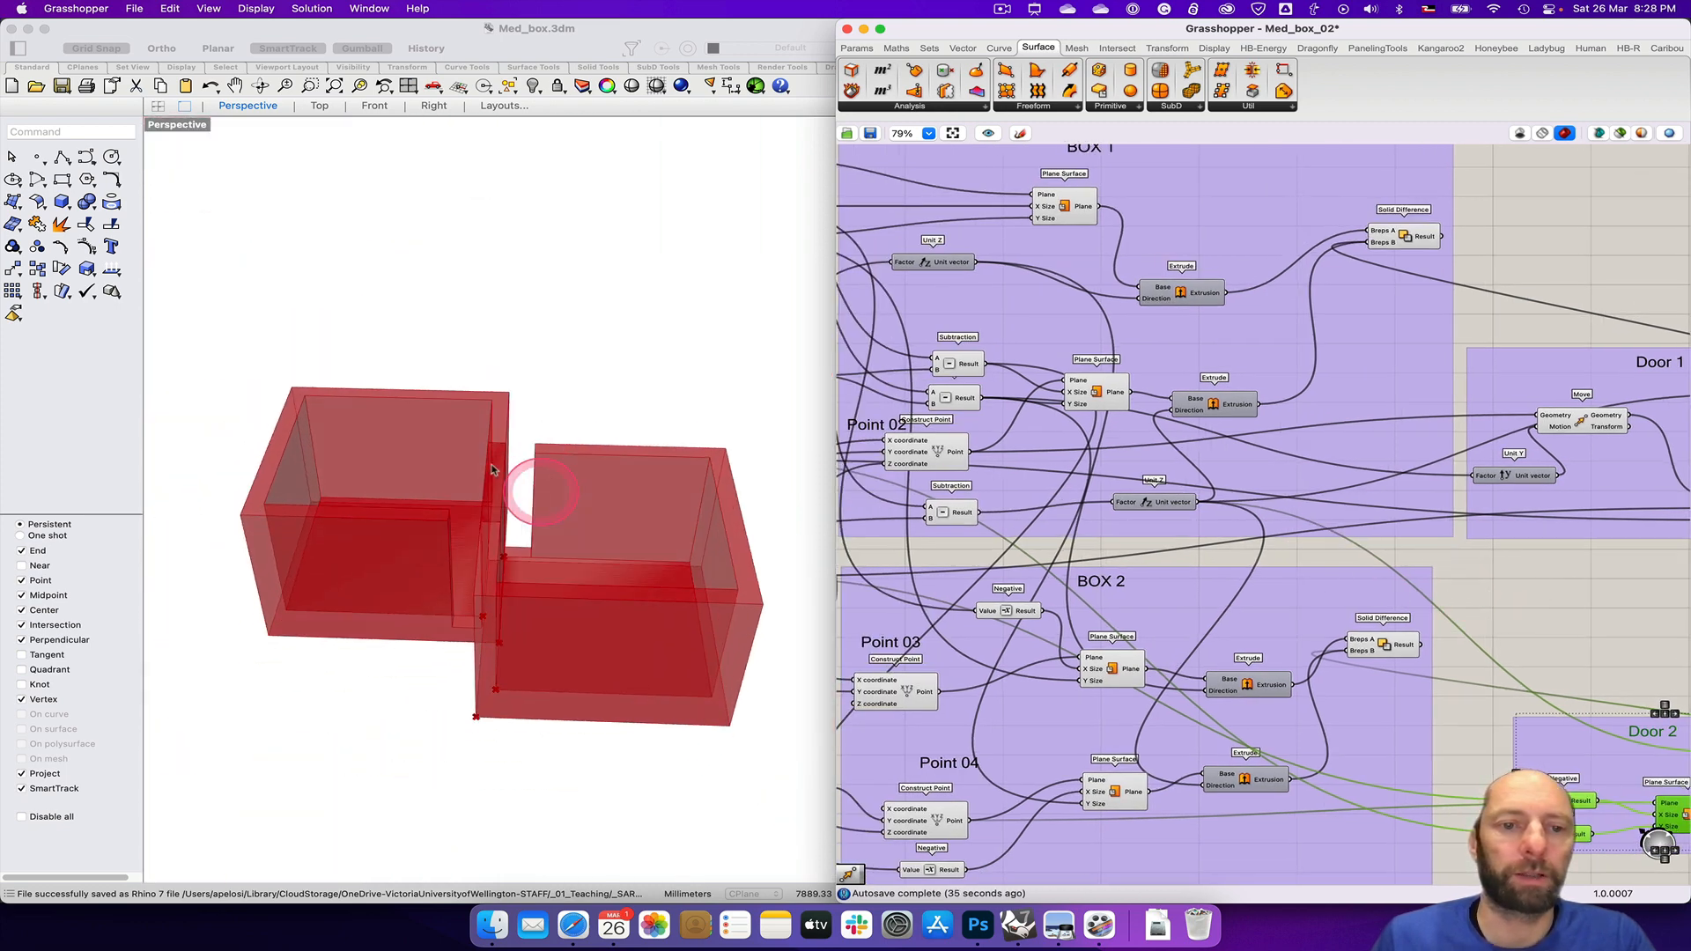
left_click(190, 148)
double_click(165, 129)
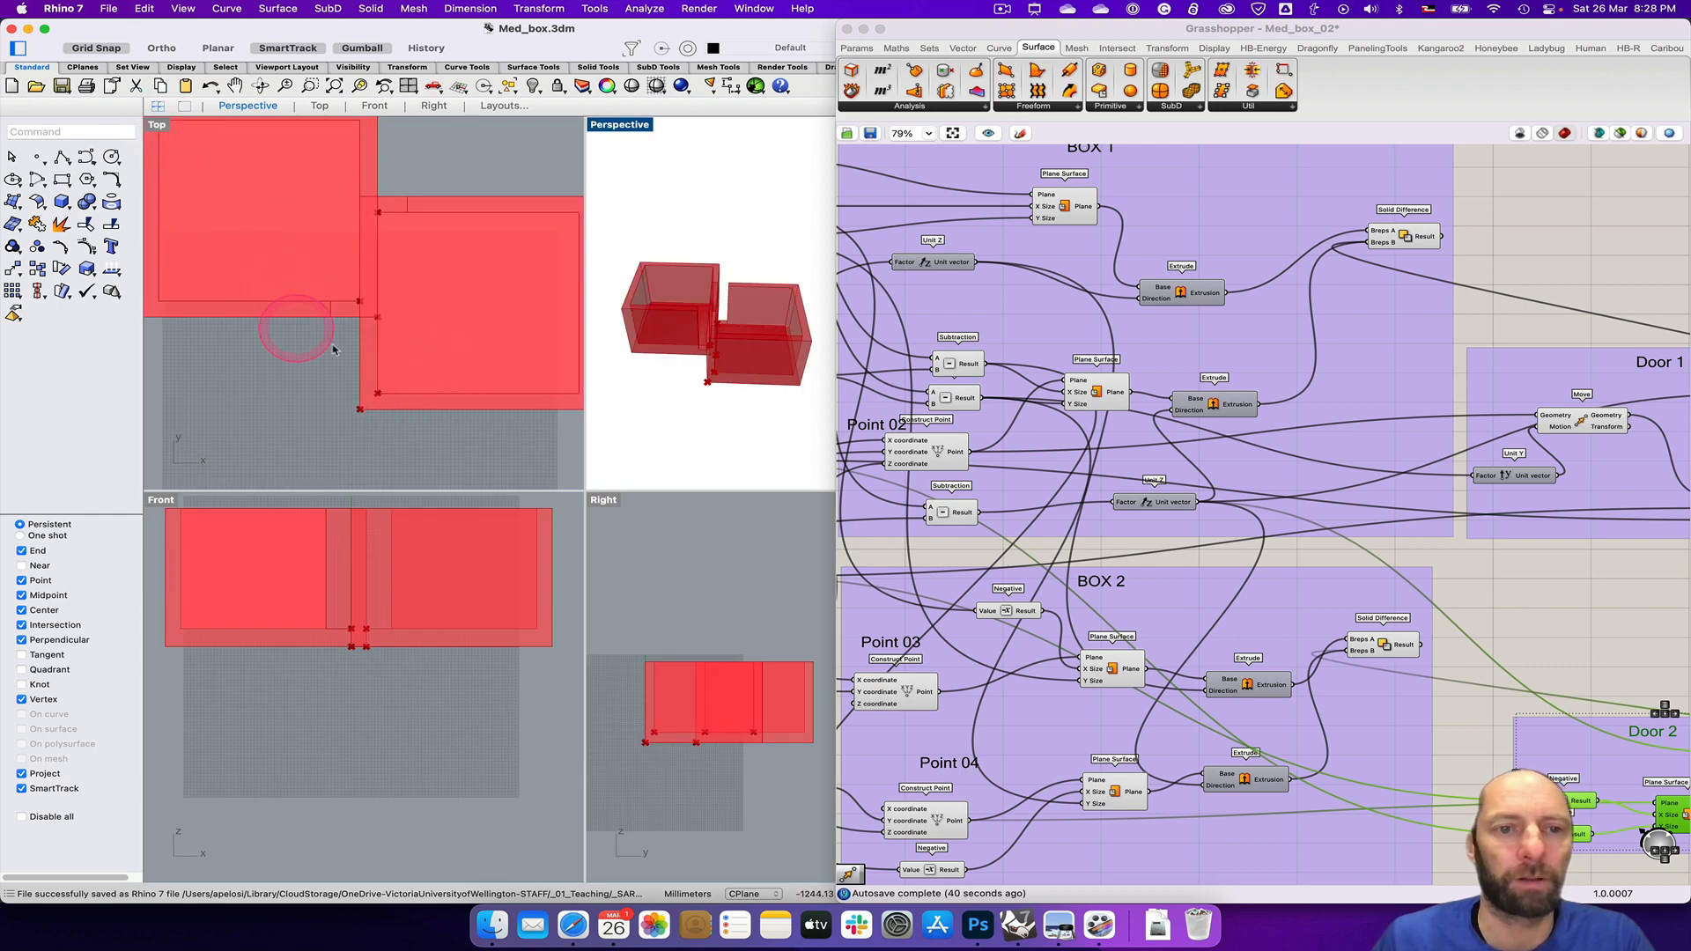
scroll(318, 342, "down", 2)
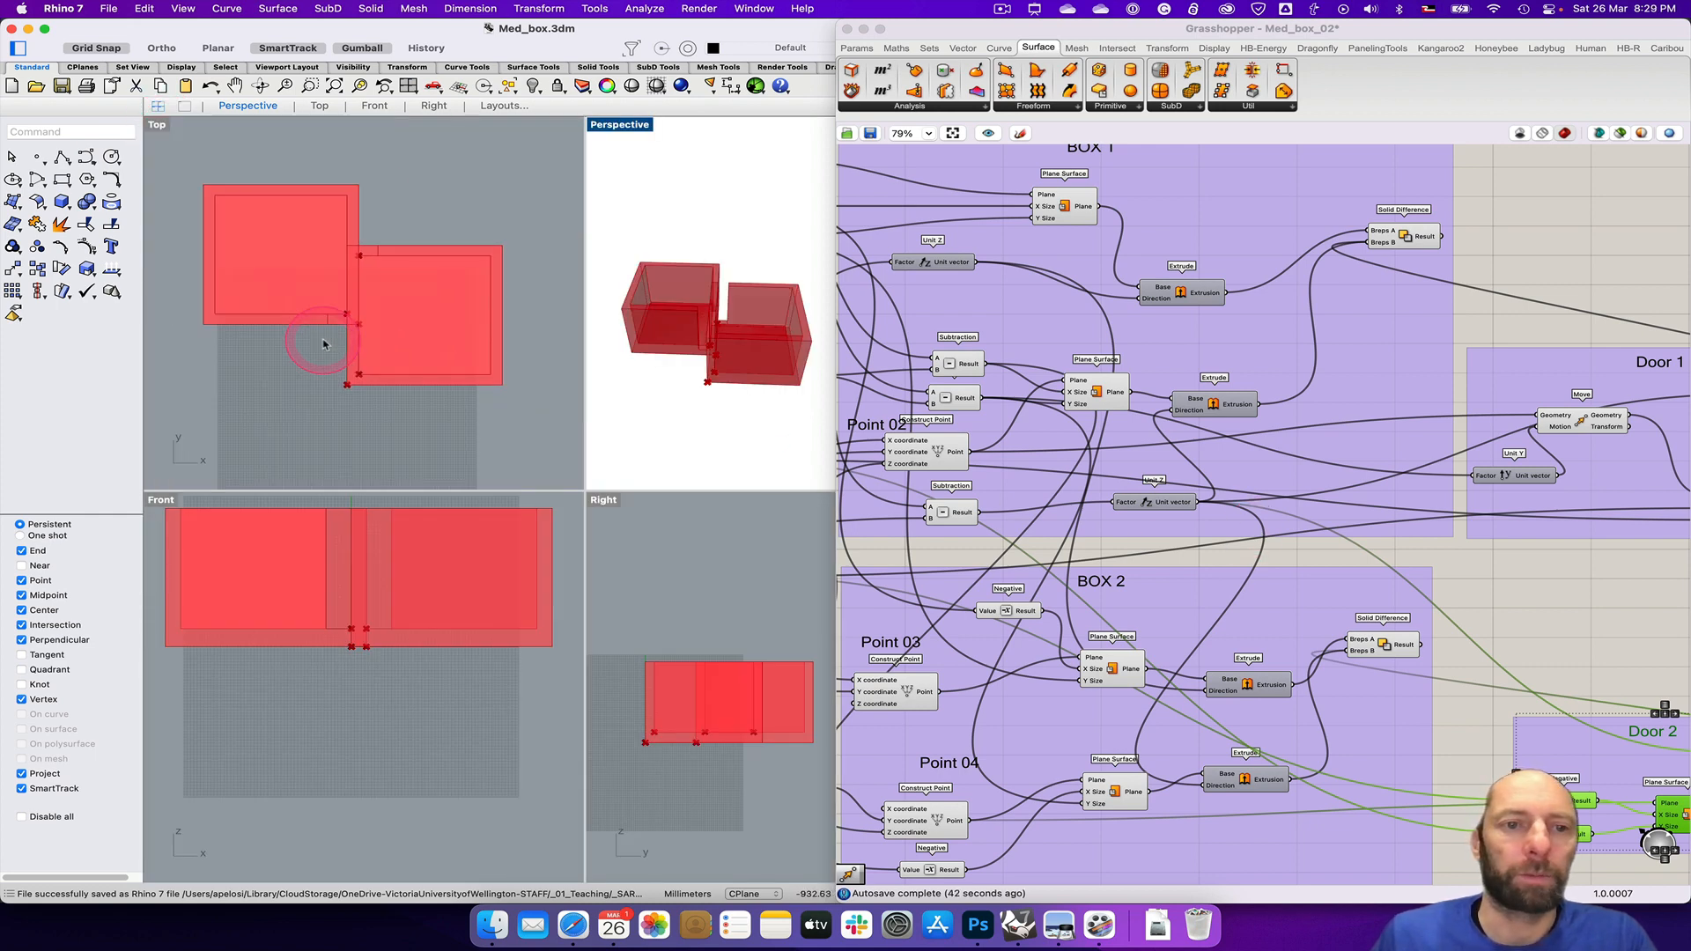
Step: Test the parametric model by reducing the X width slider to about 4600 and raising Wall height to about 5700
scroll(1228, 555, "left", 10)
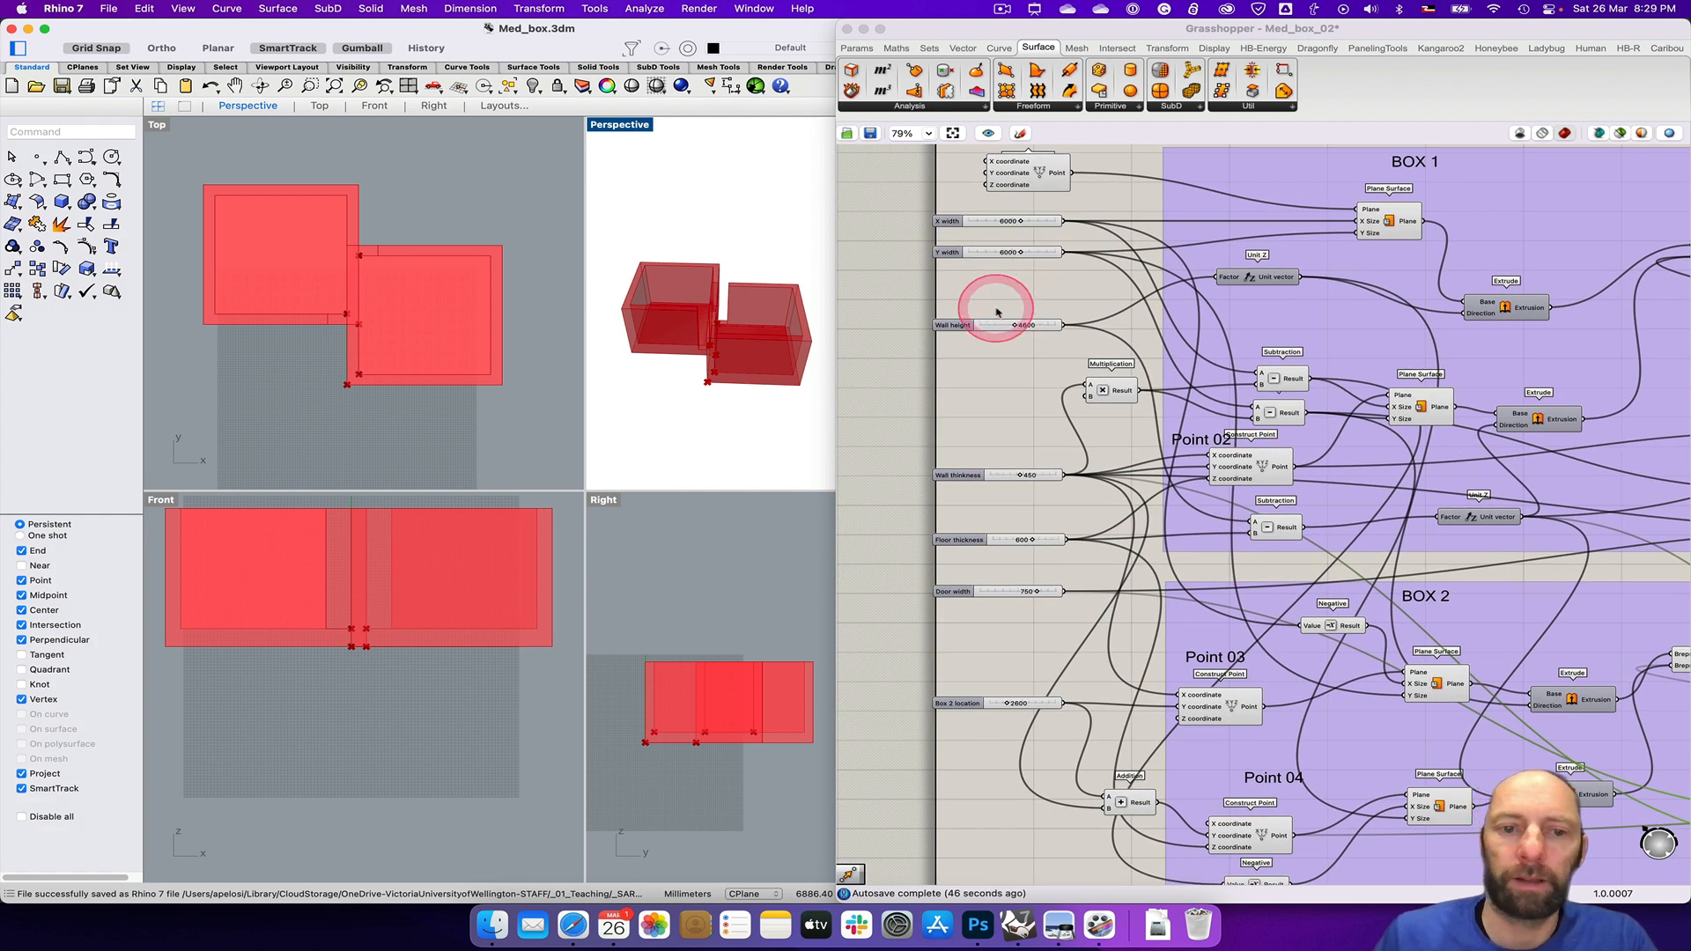
left_click(1024, 226)
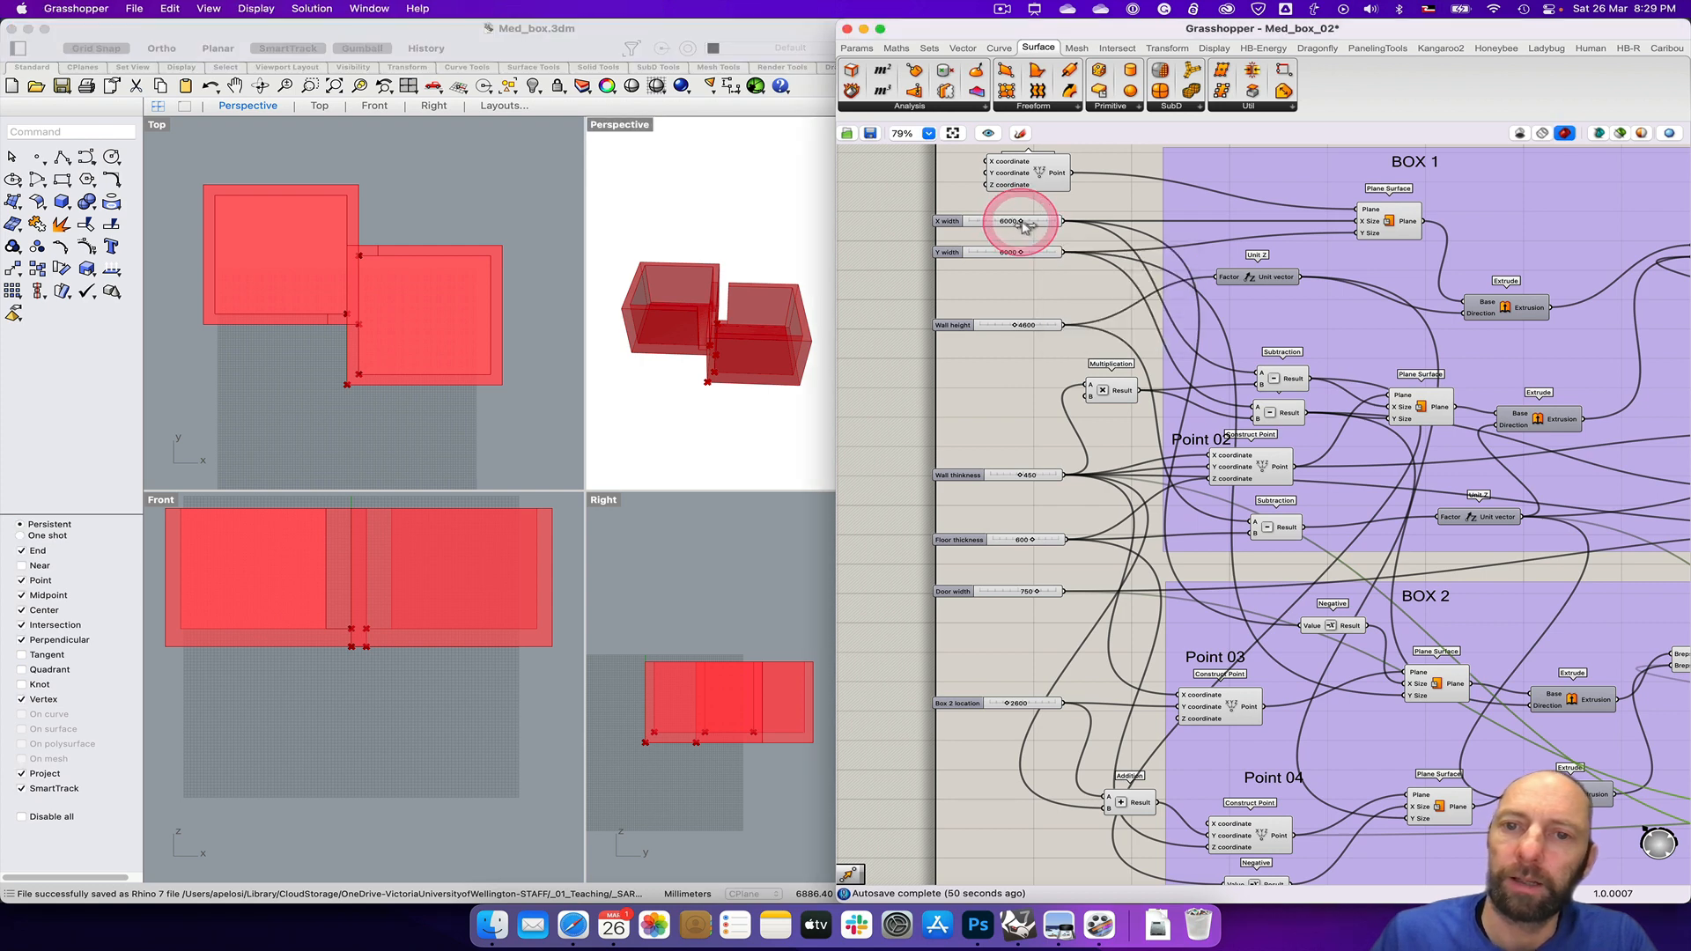
mouse_move(1018, 225)
left_mouse_down()
mouse_move(990, 223)
mouse_move(1038, 222)
mouse_move(1013, 220)
left_mouse_up()
left_click(1023, 332)
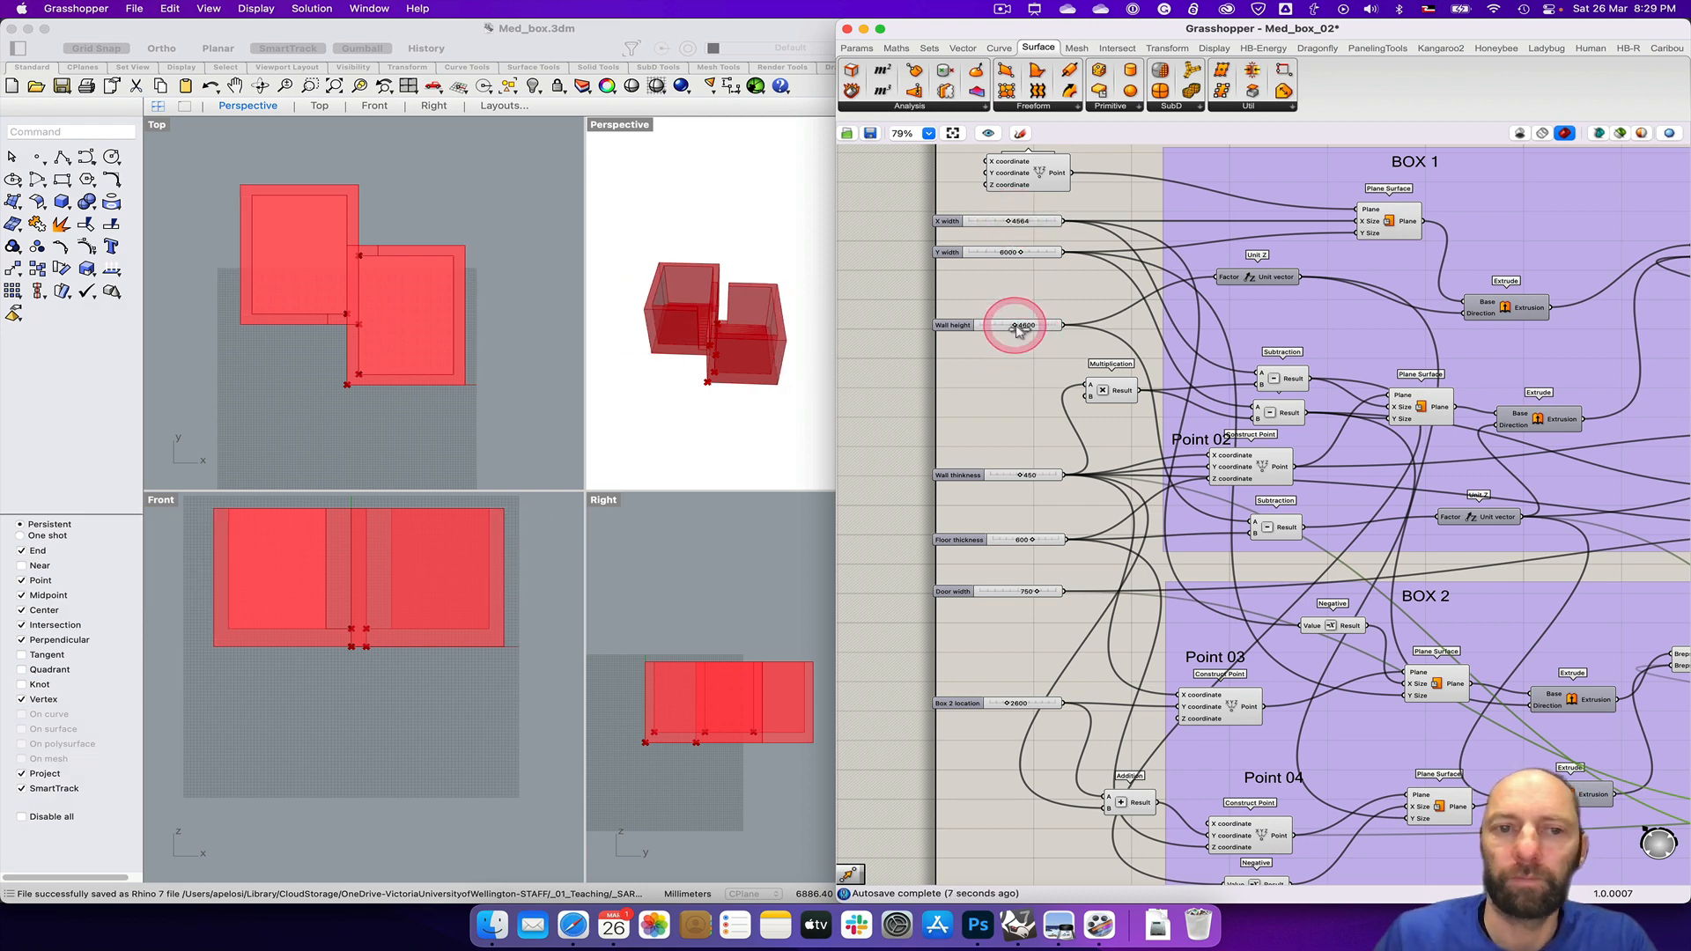
mouse_move(1018, 330)
left_mouse_down()
mouse_move(1004, 327)
mouse_move(1026, 325)
left_mouse_up()
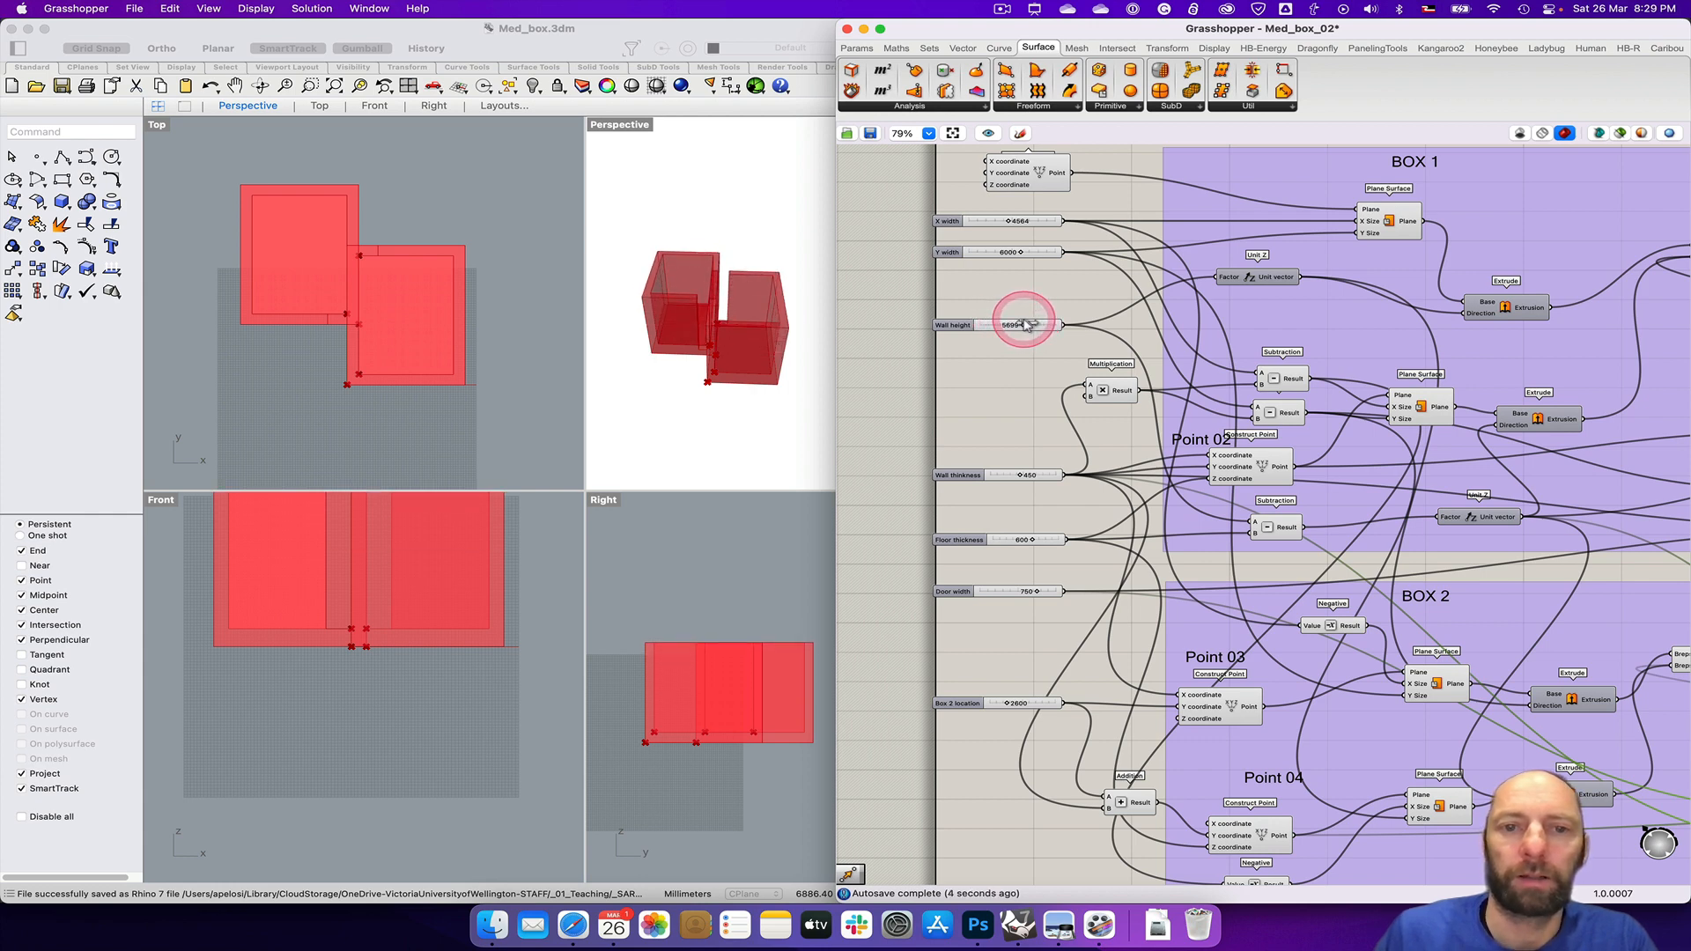
Step: Test the Wall thickness slider at 311 and set it back to exactly 450
left_click(1032, 480)
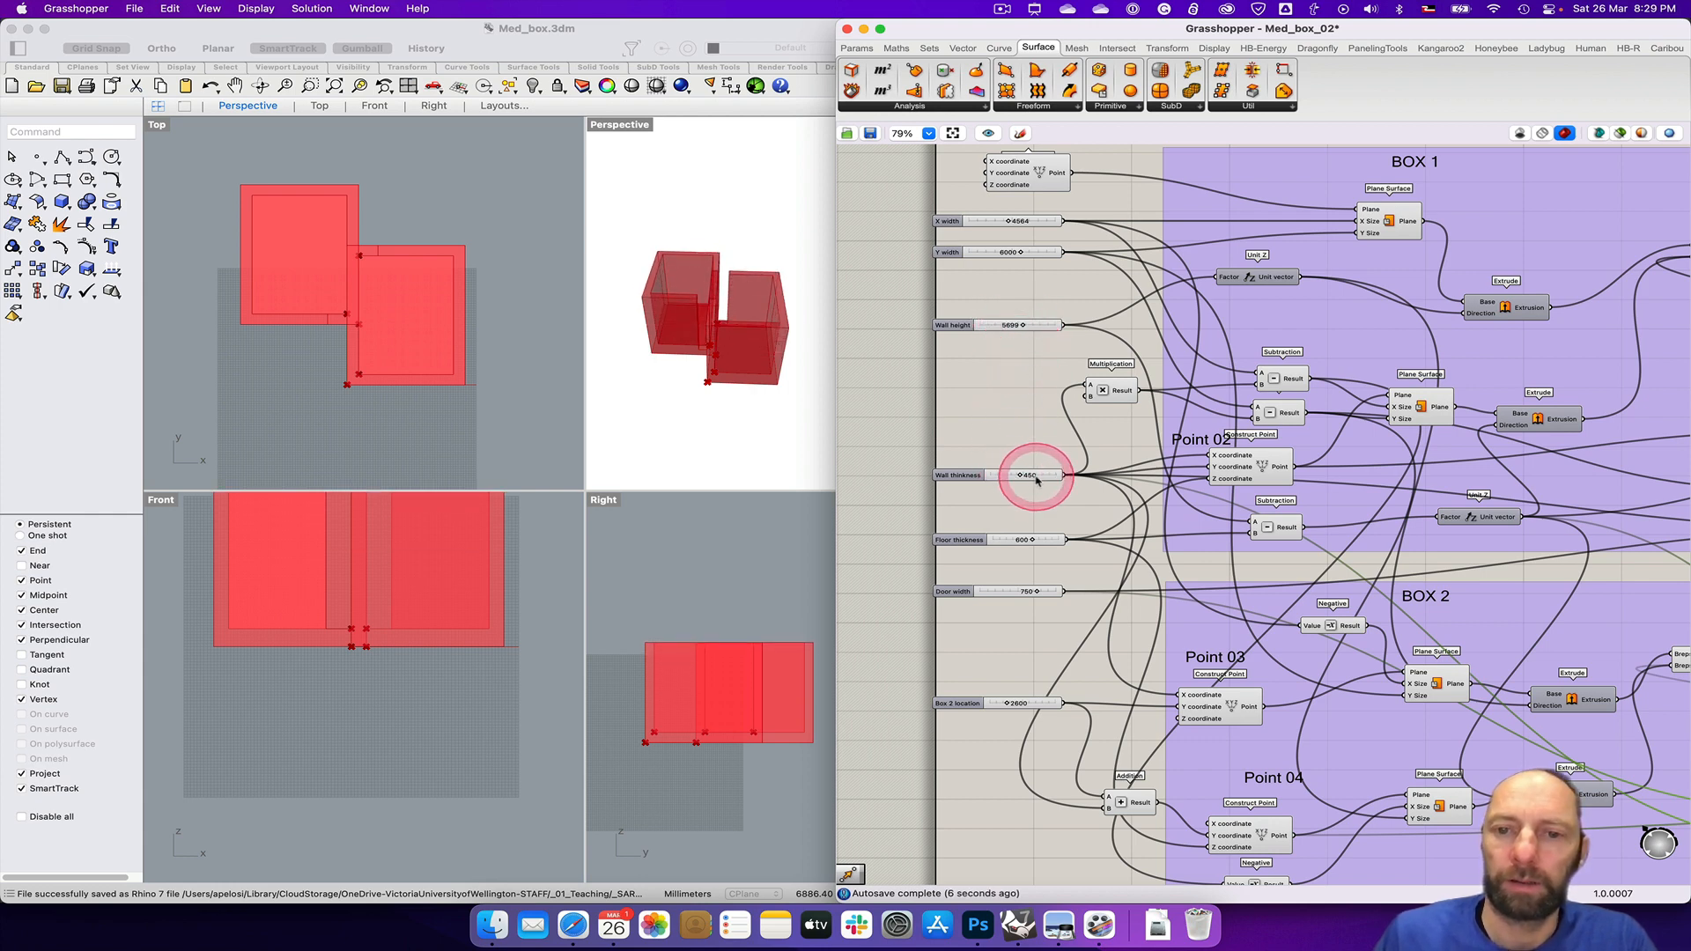
mouse_move(1022, 480)
left_mouse_down()
mouse_move(1057, 478)
mouse_move(999, 477)
mouse_move(1013, 485)
left_mouse_up()
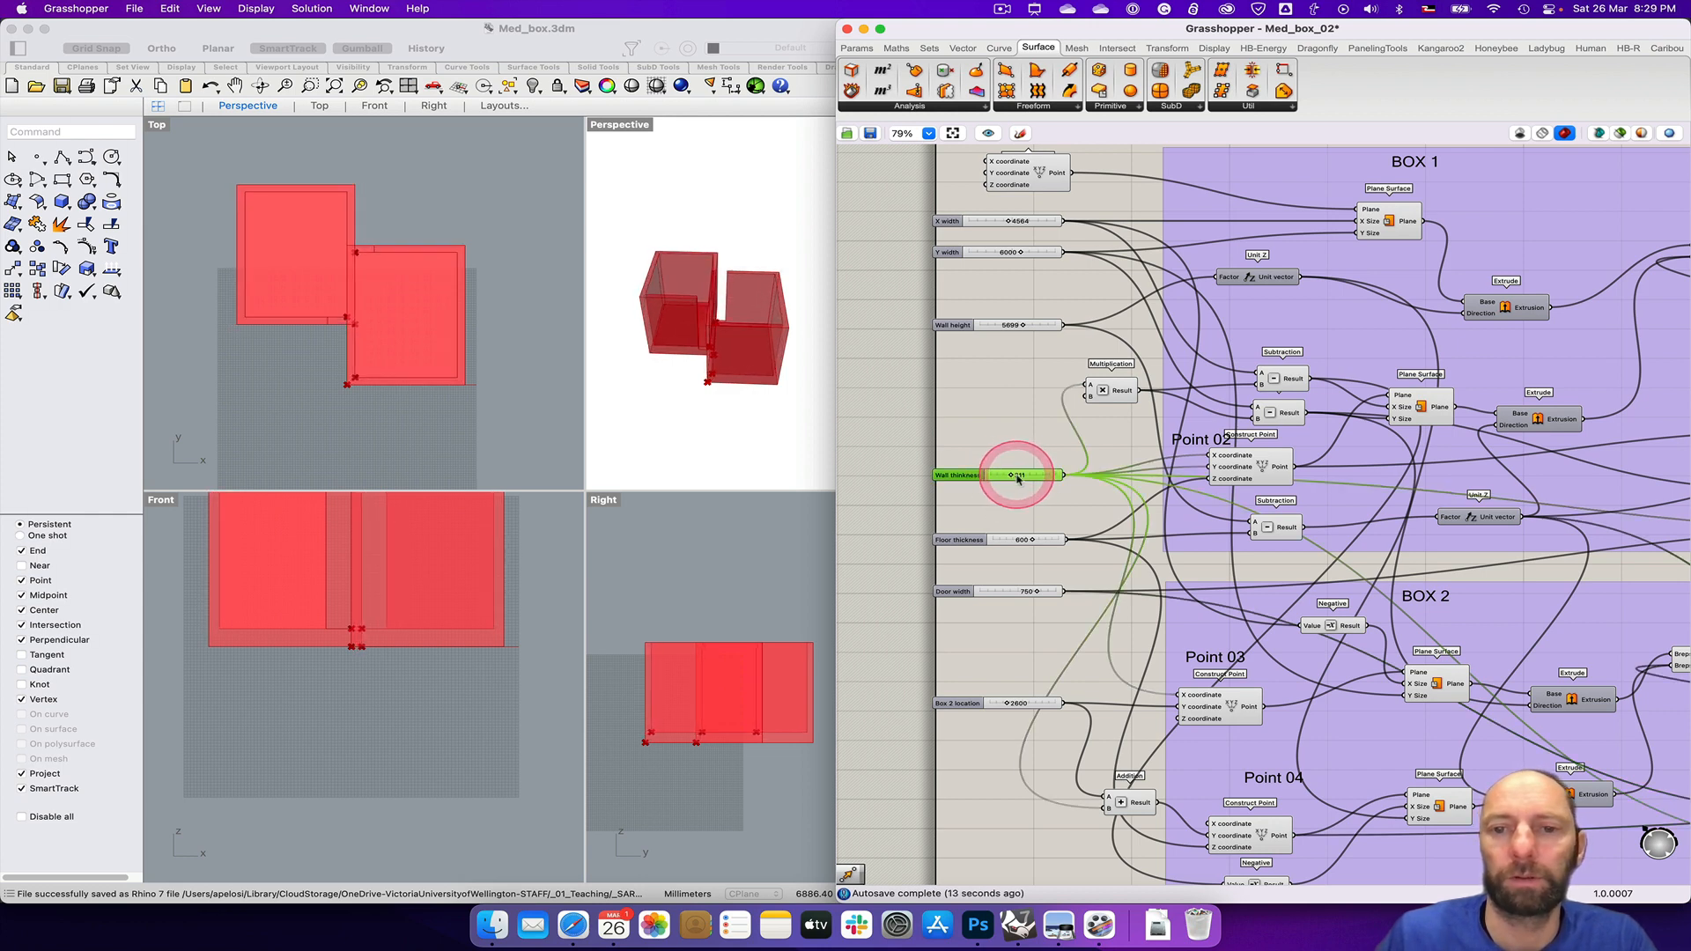
double_click(1018, 476)
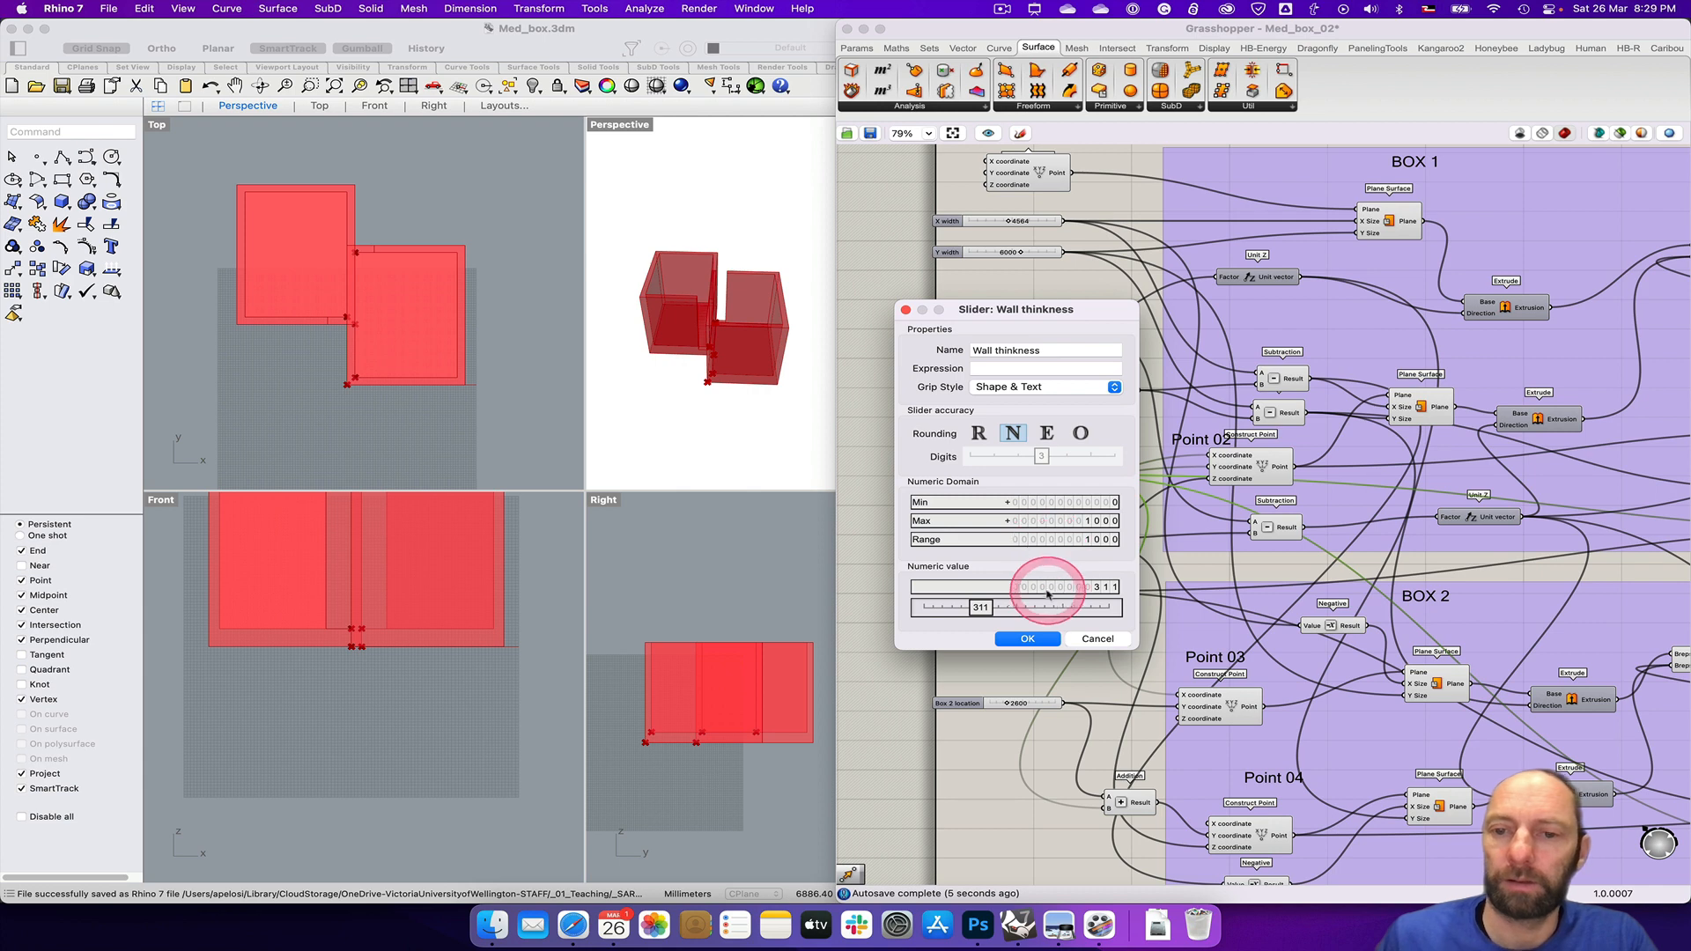
double_click(1075, 586)
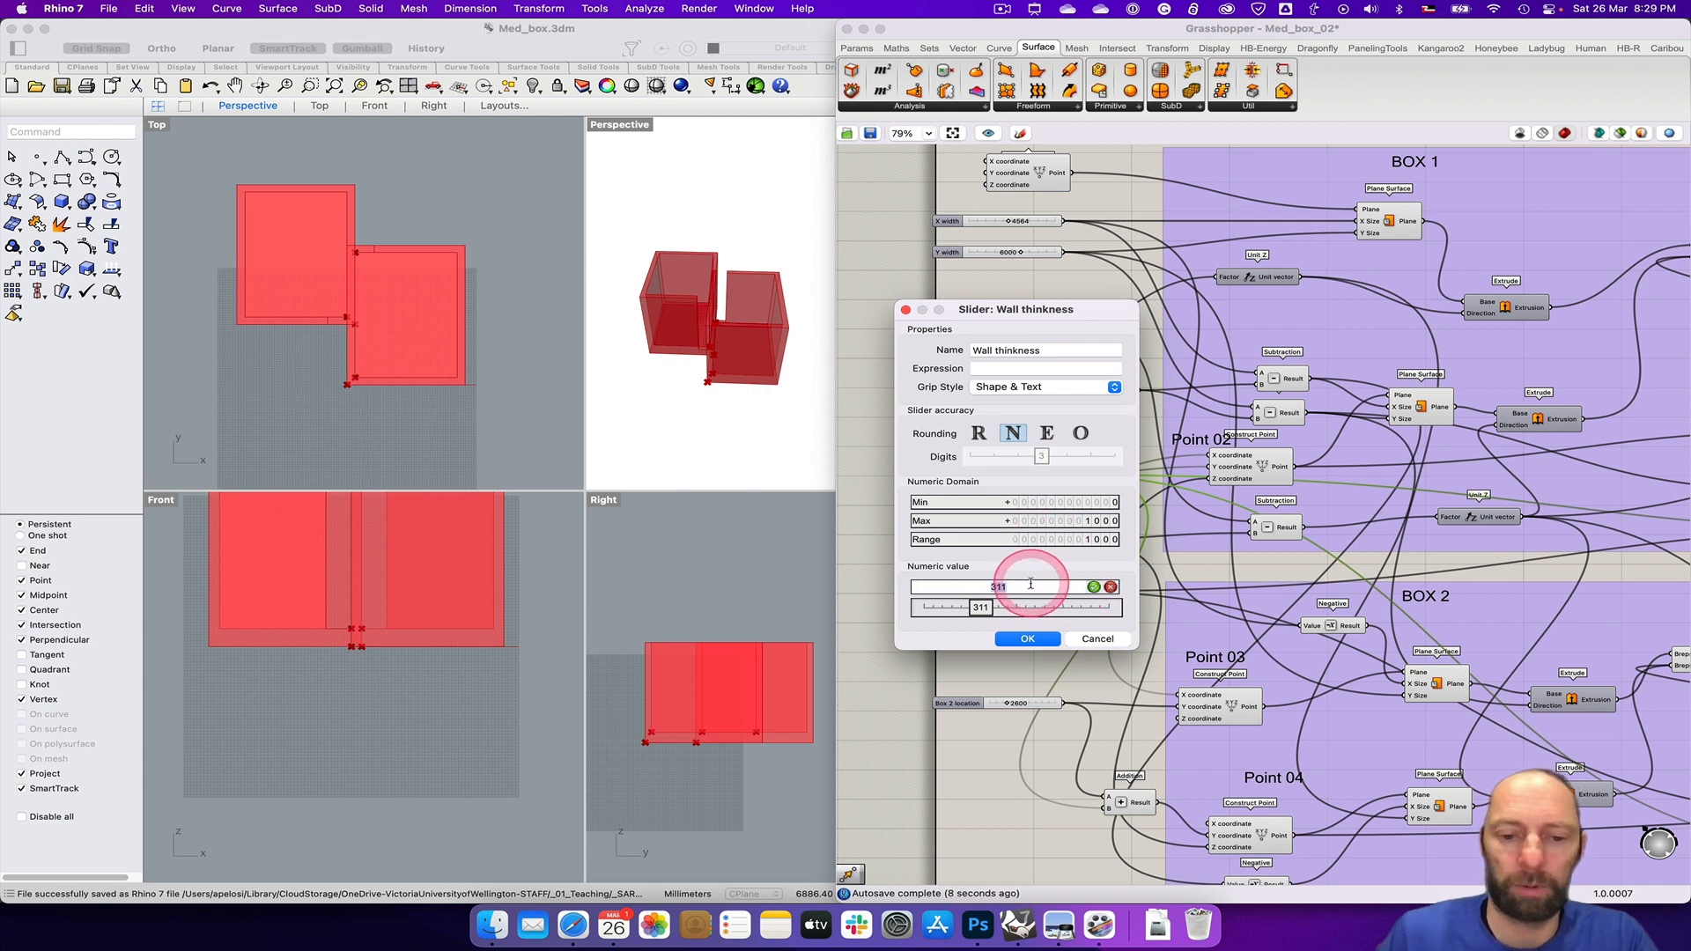
type("450")
key("Return")
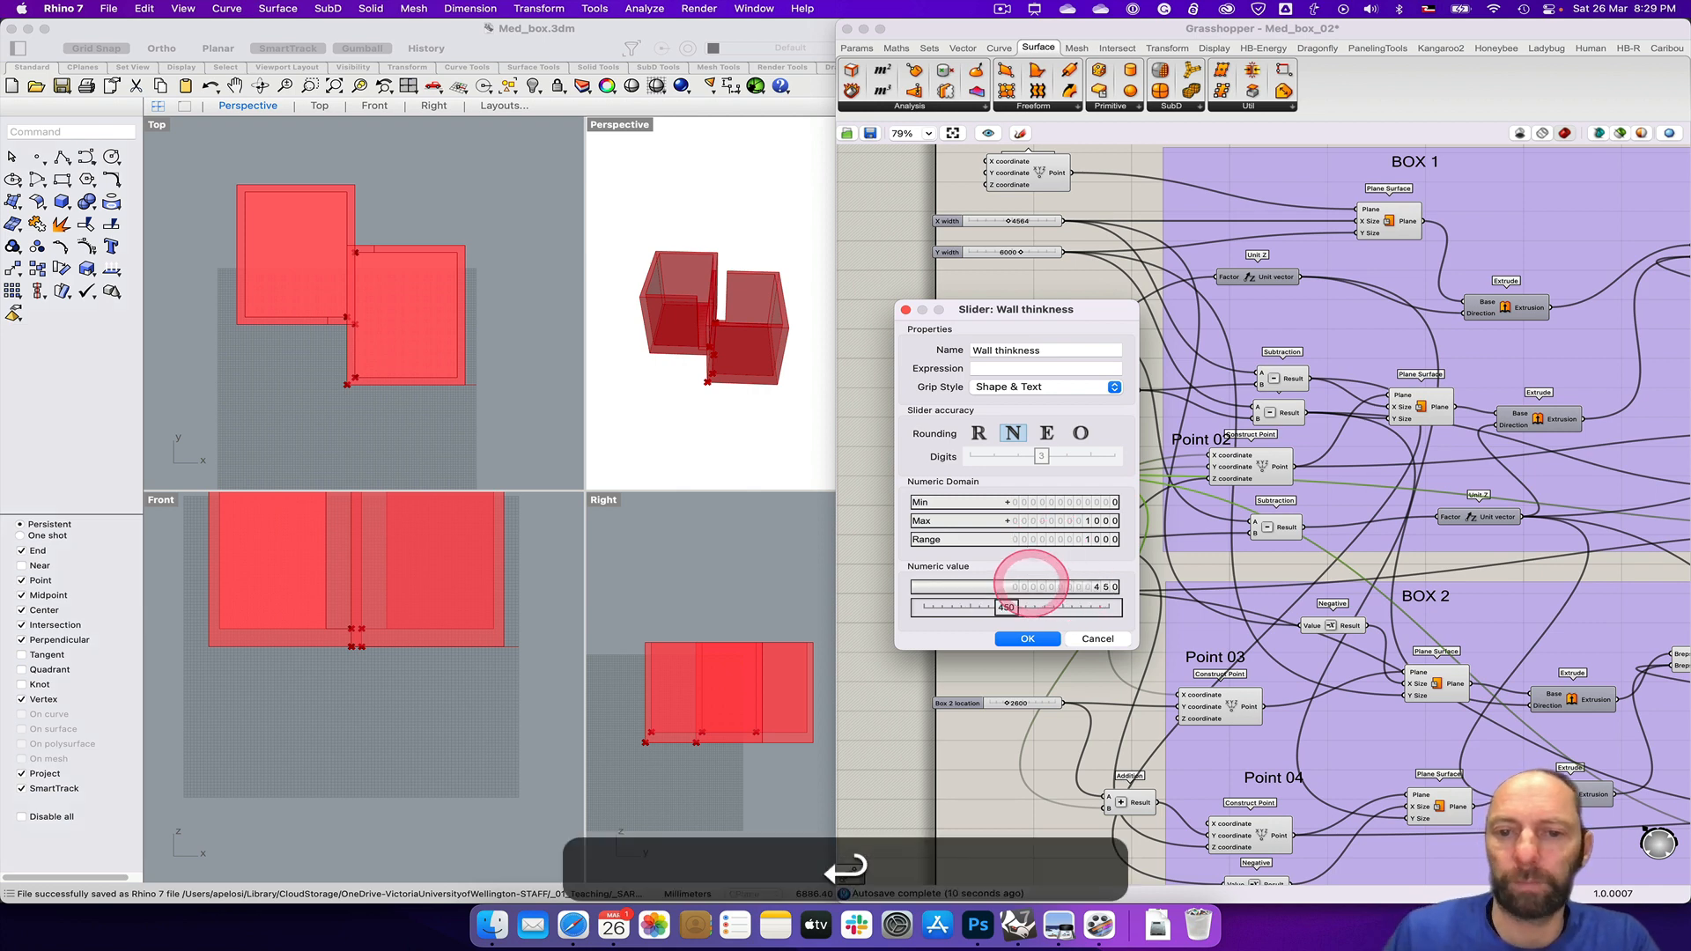
left_click(1026, 636)
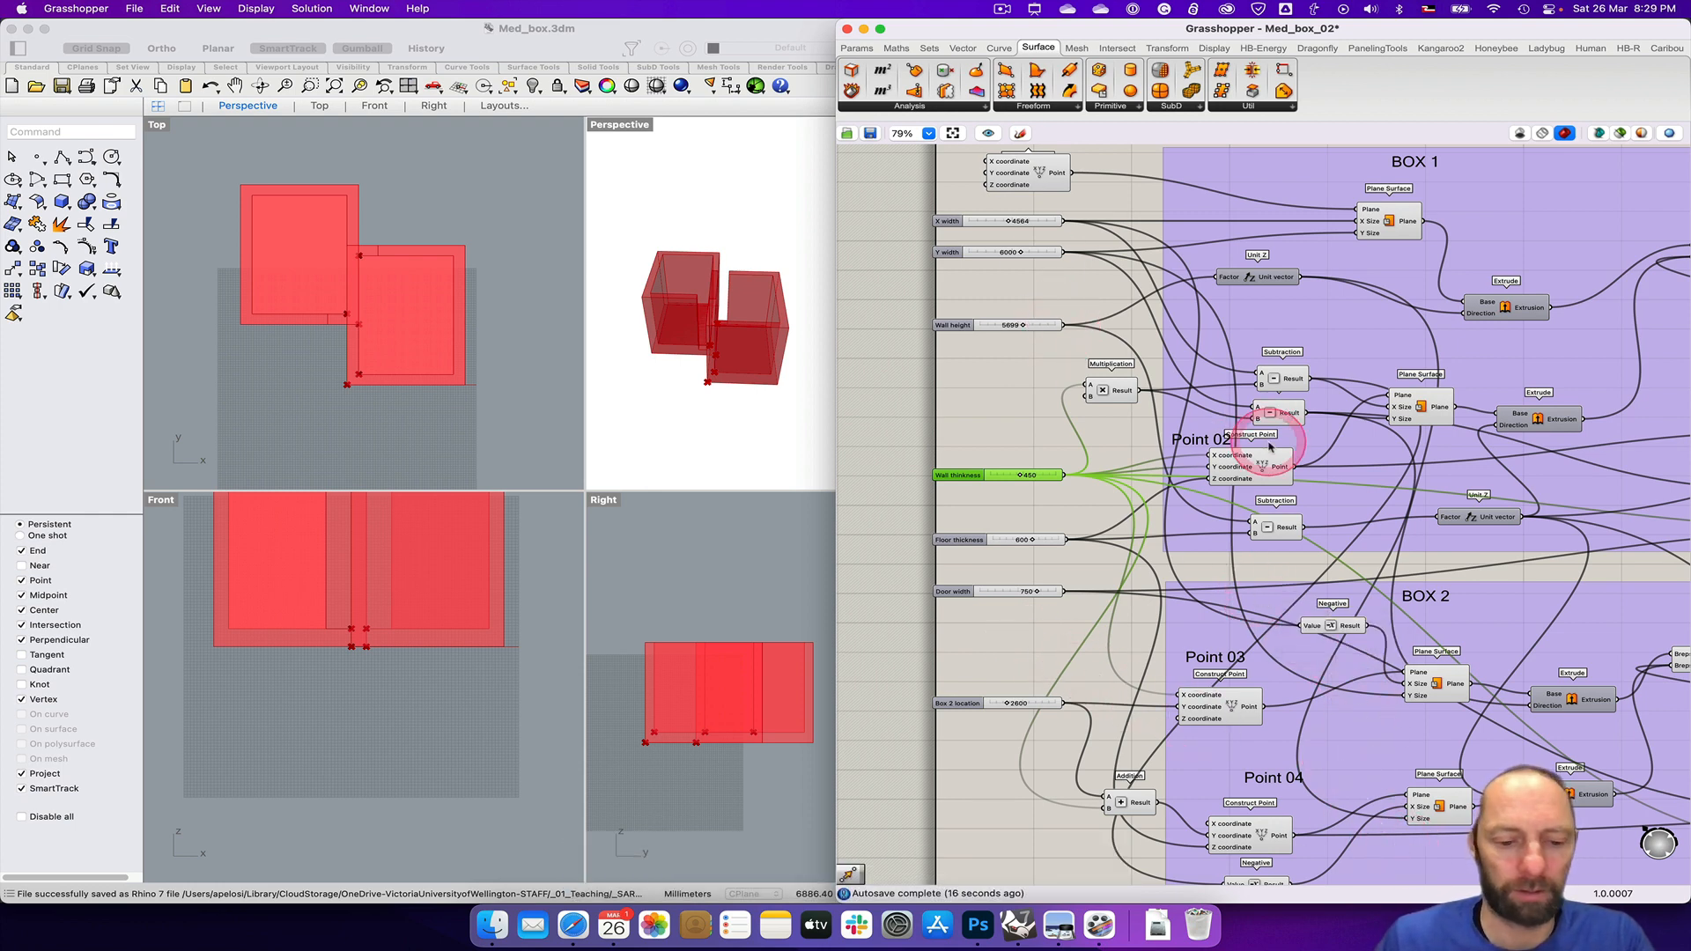
Step: Save the Grasshopper definition and the Rhino file
key("super+s")
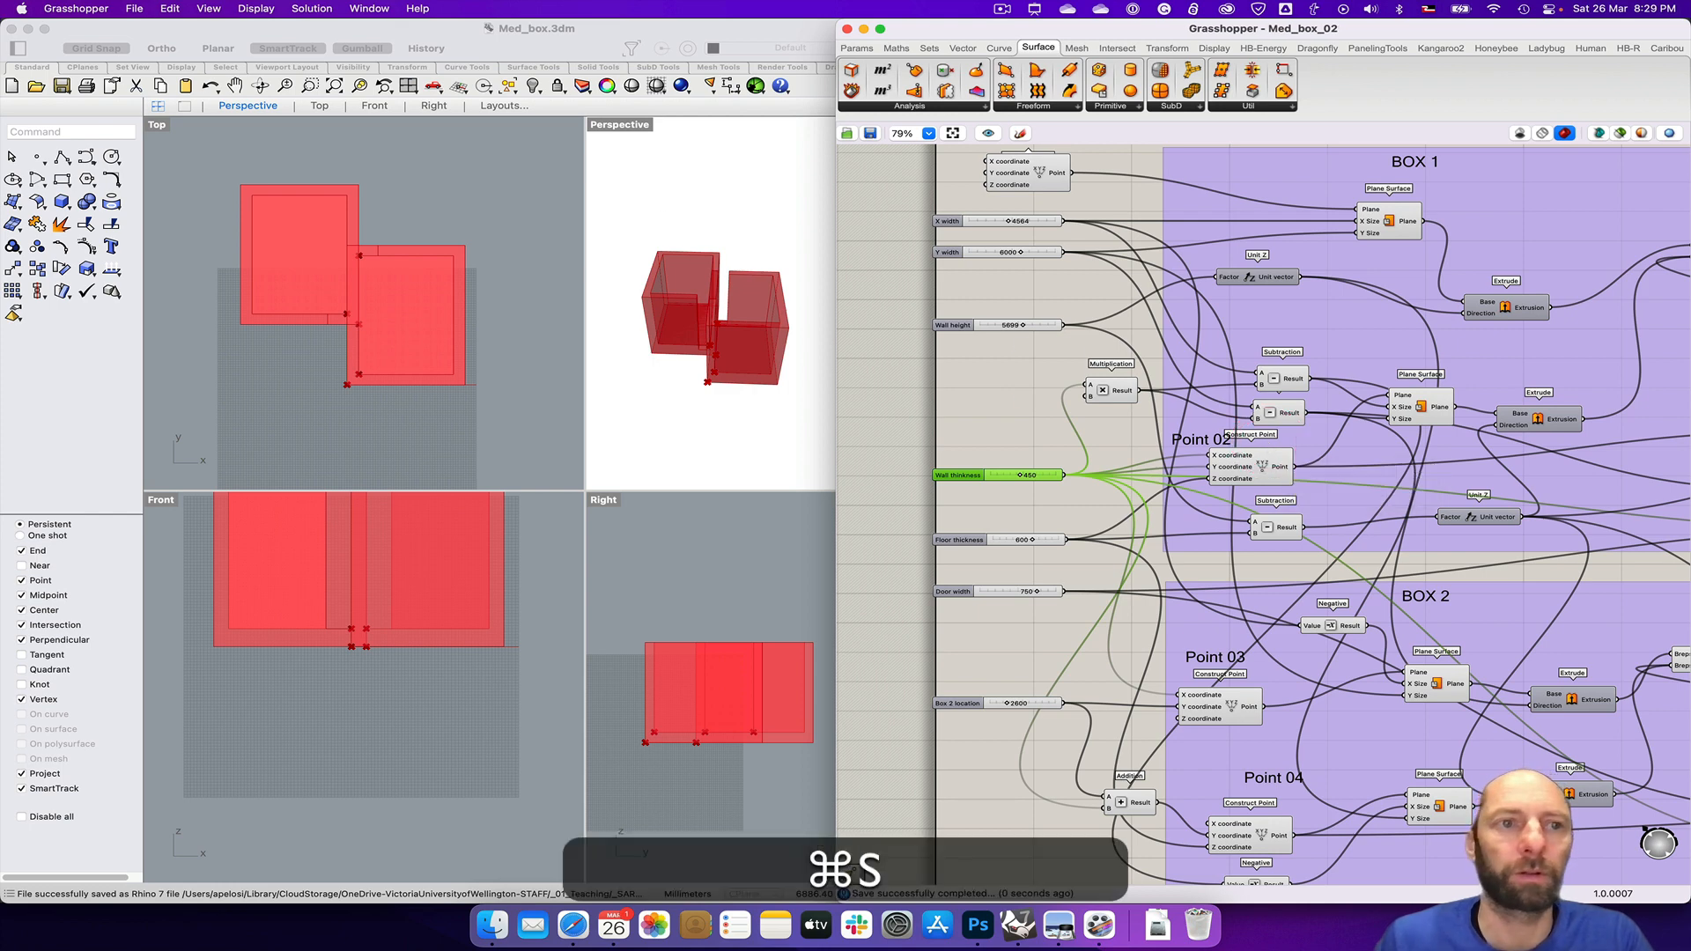
left_click(201, 53)
key("super+s")
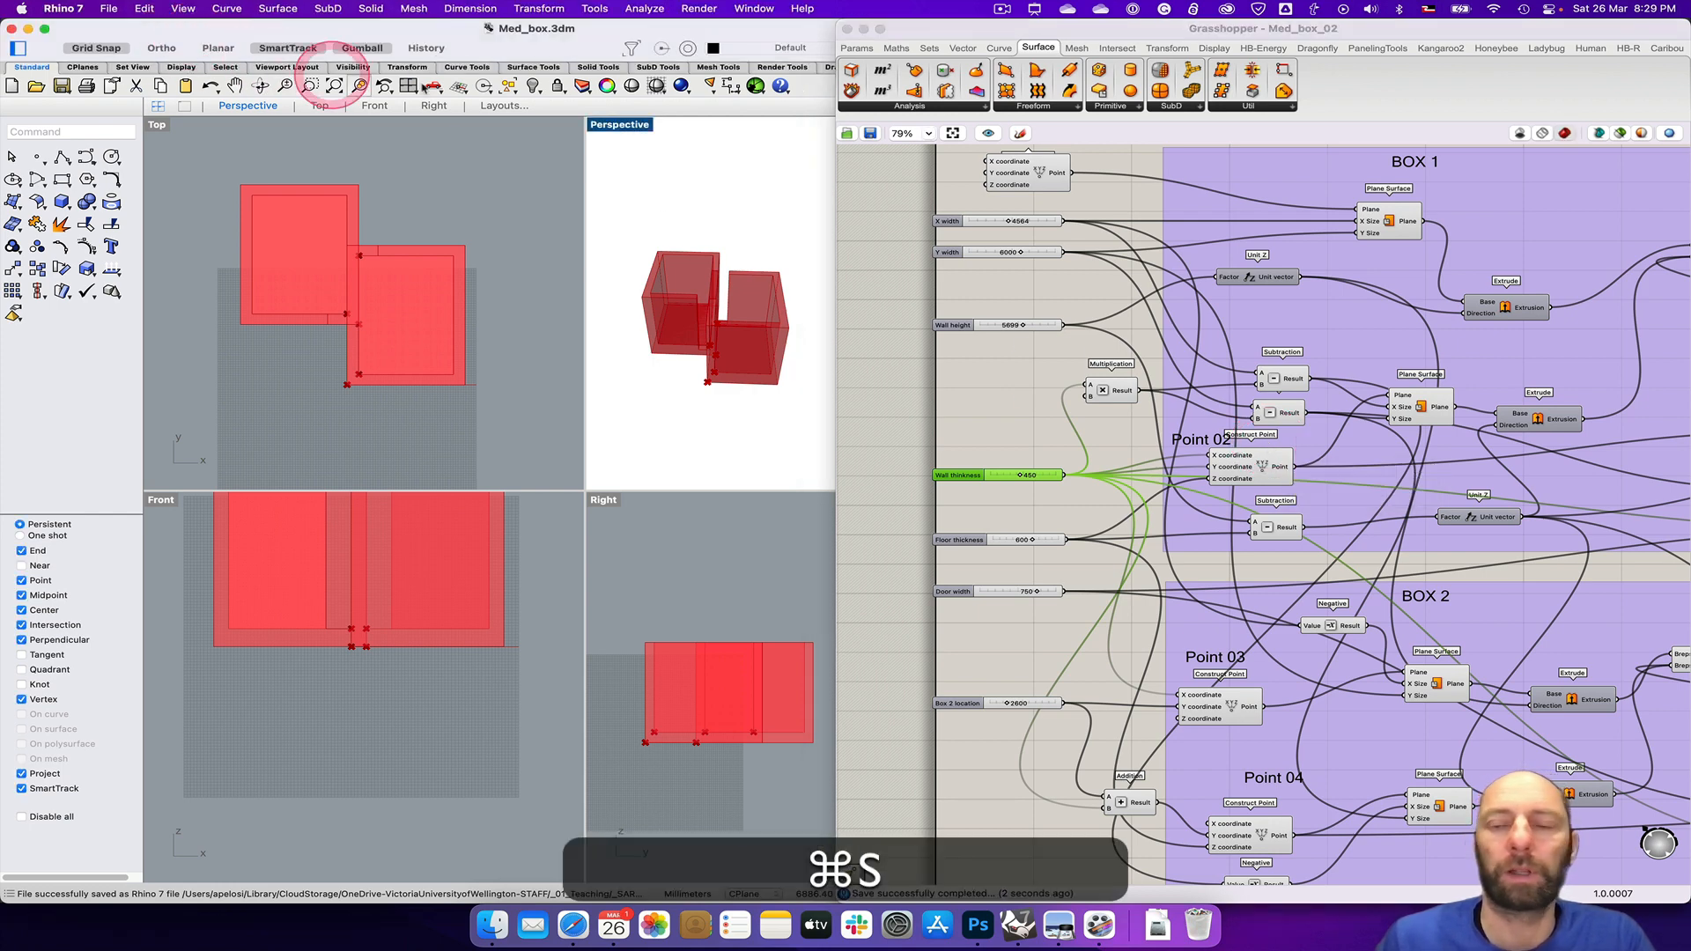
Step: Review the whole Grasshopper definition and switch to Photoshop to examine the floor plan of both boxes
scroll(1339, 558, "down", 2)
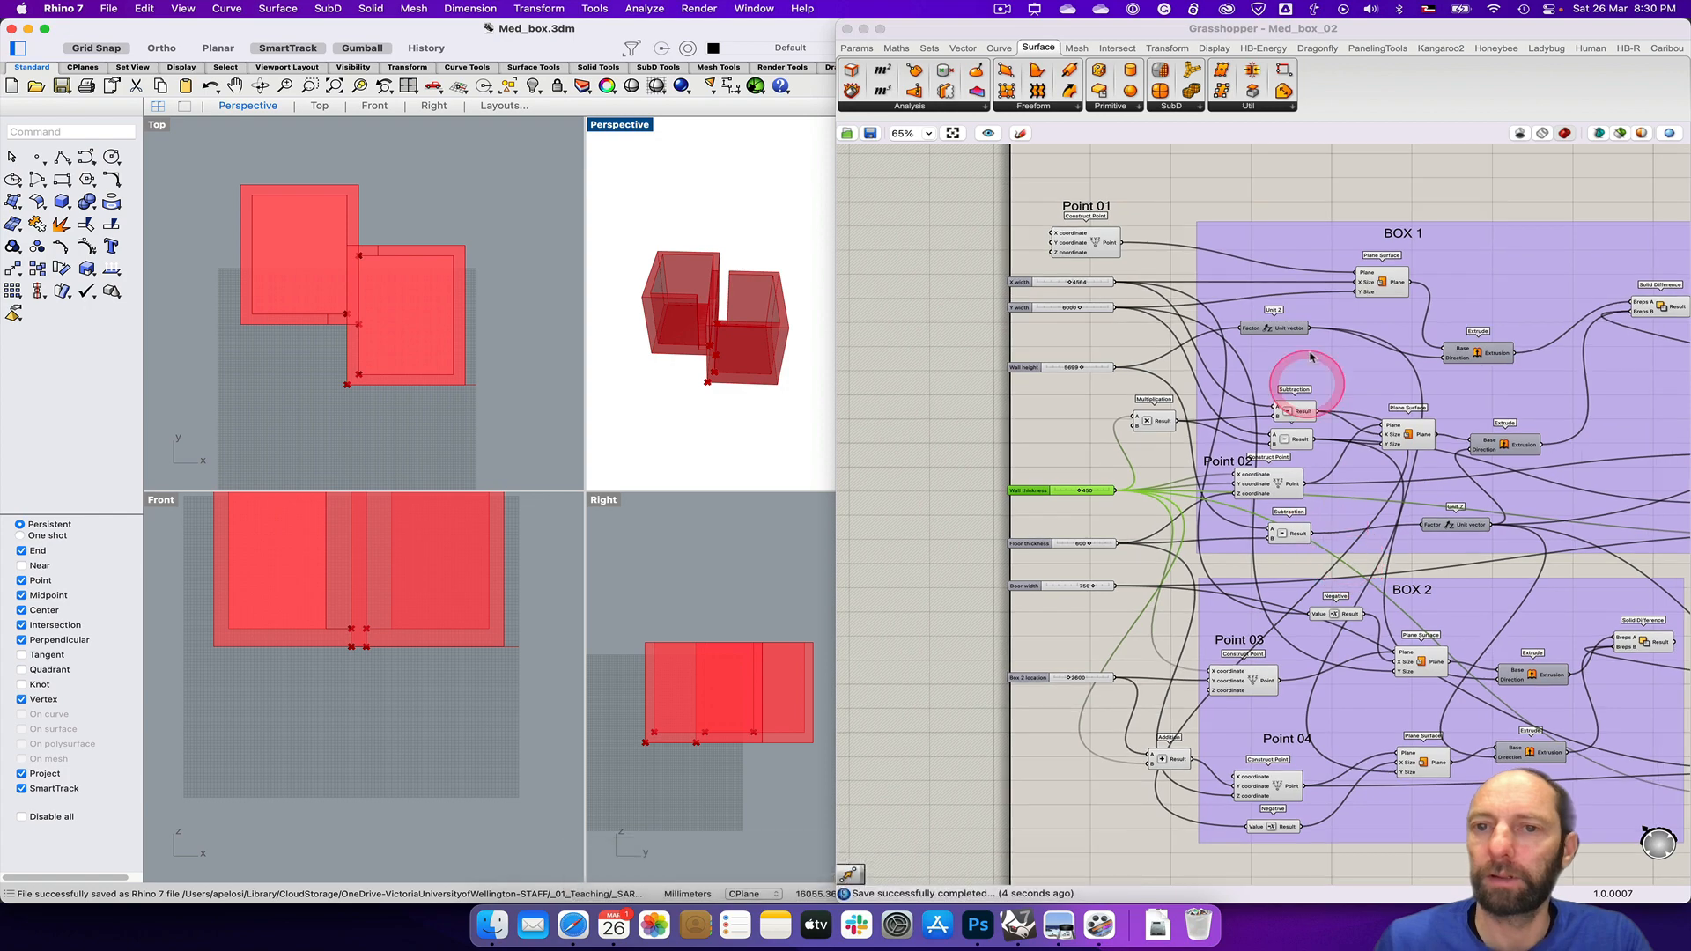
right_click_drag(1307, 180, 1119, 160)
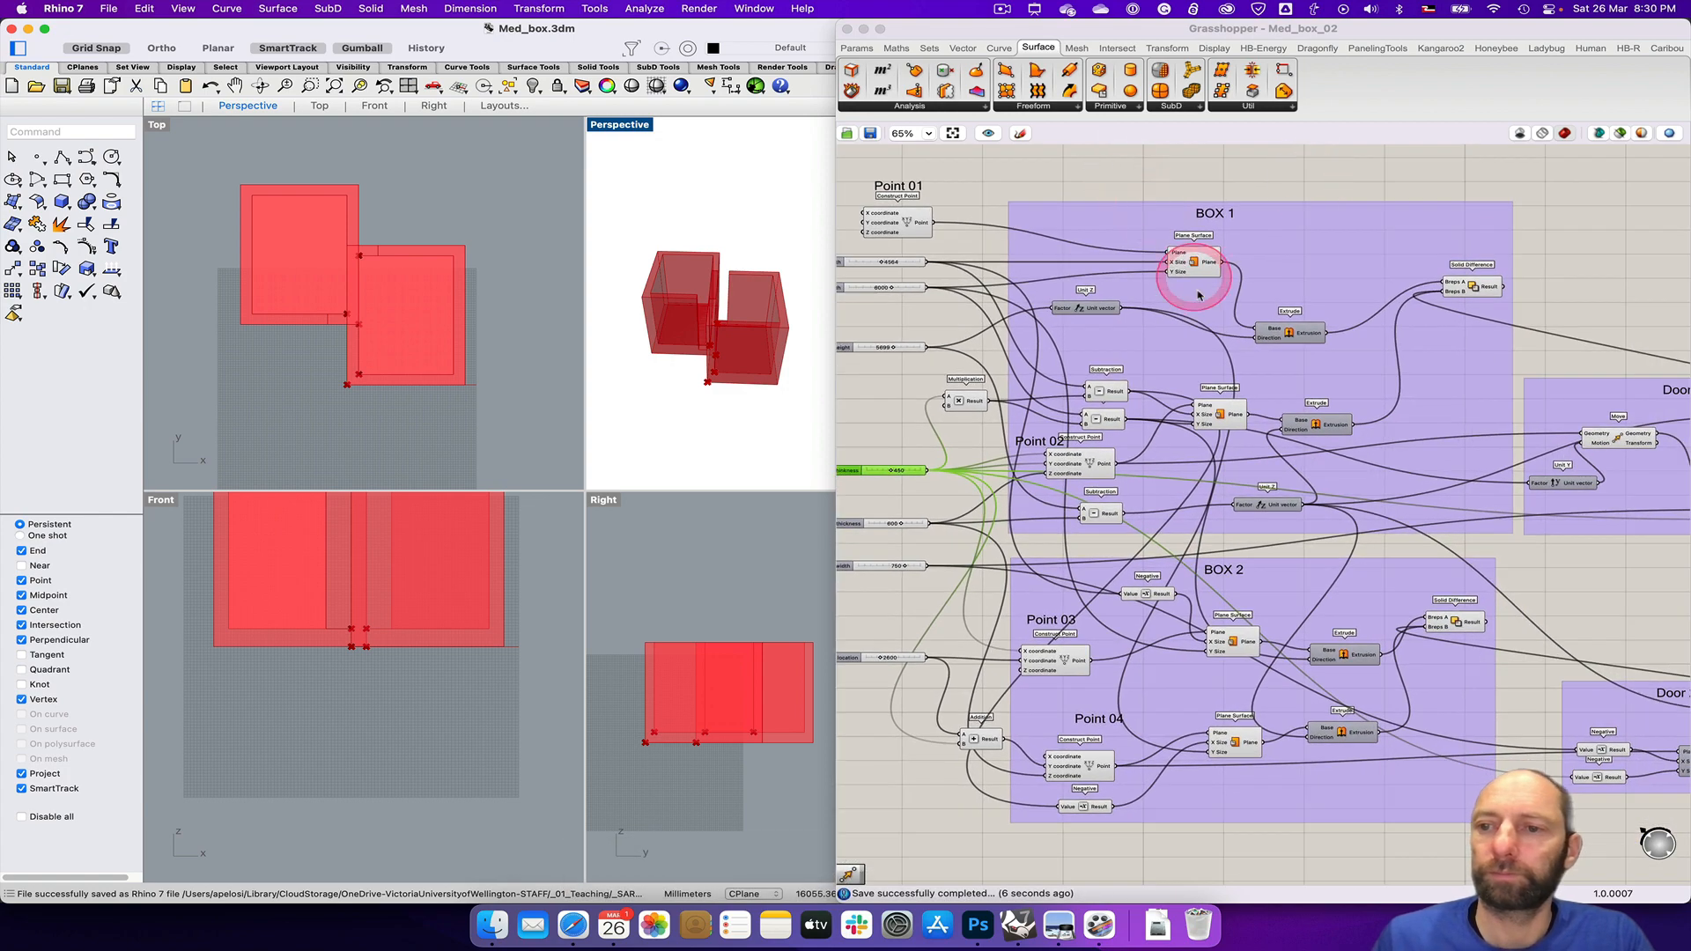
scroll(1198, 294, "down", 1)
scroll(1197, 294, "down", 1)
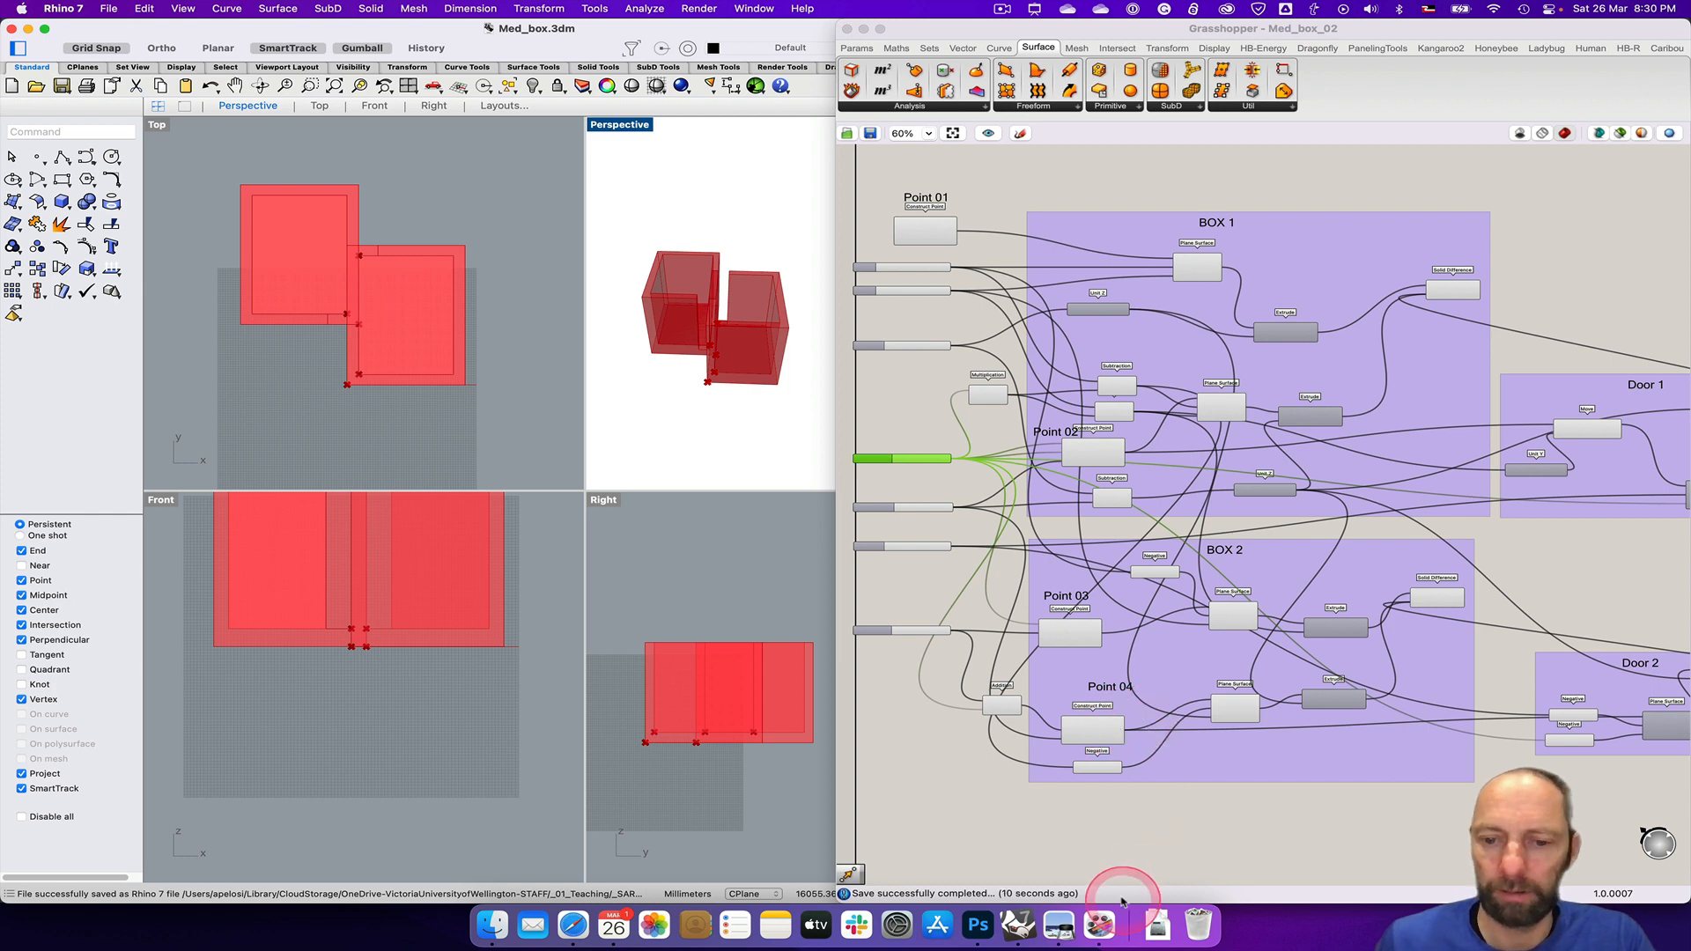
left_click(977, 926)
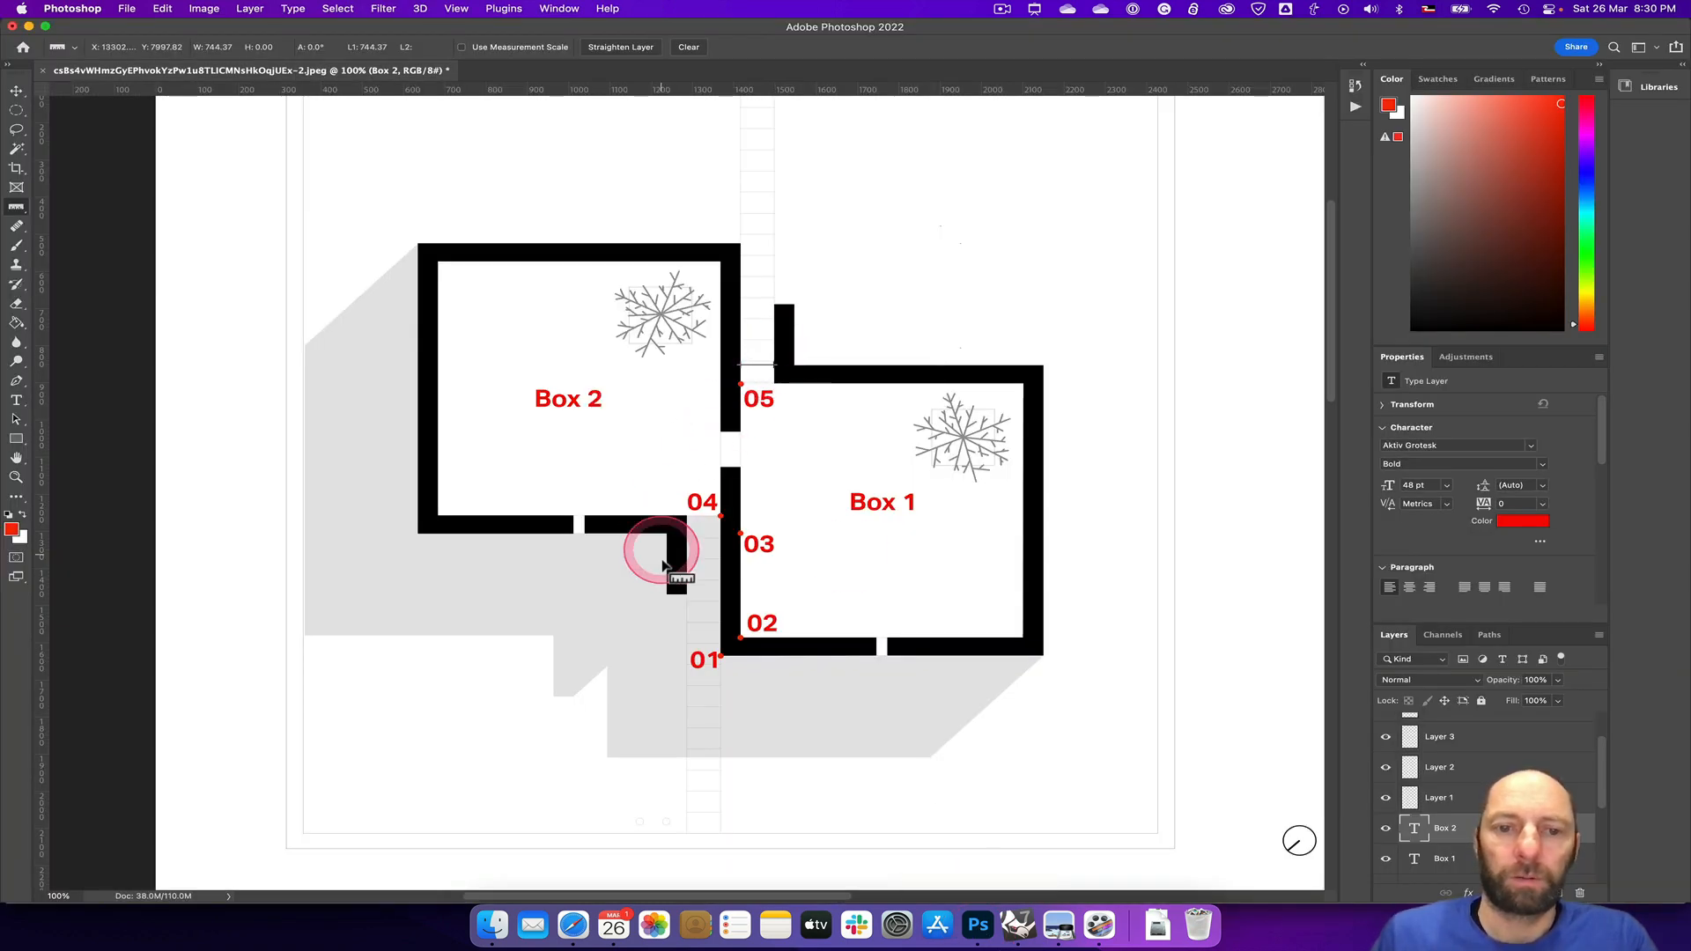